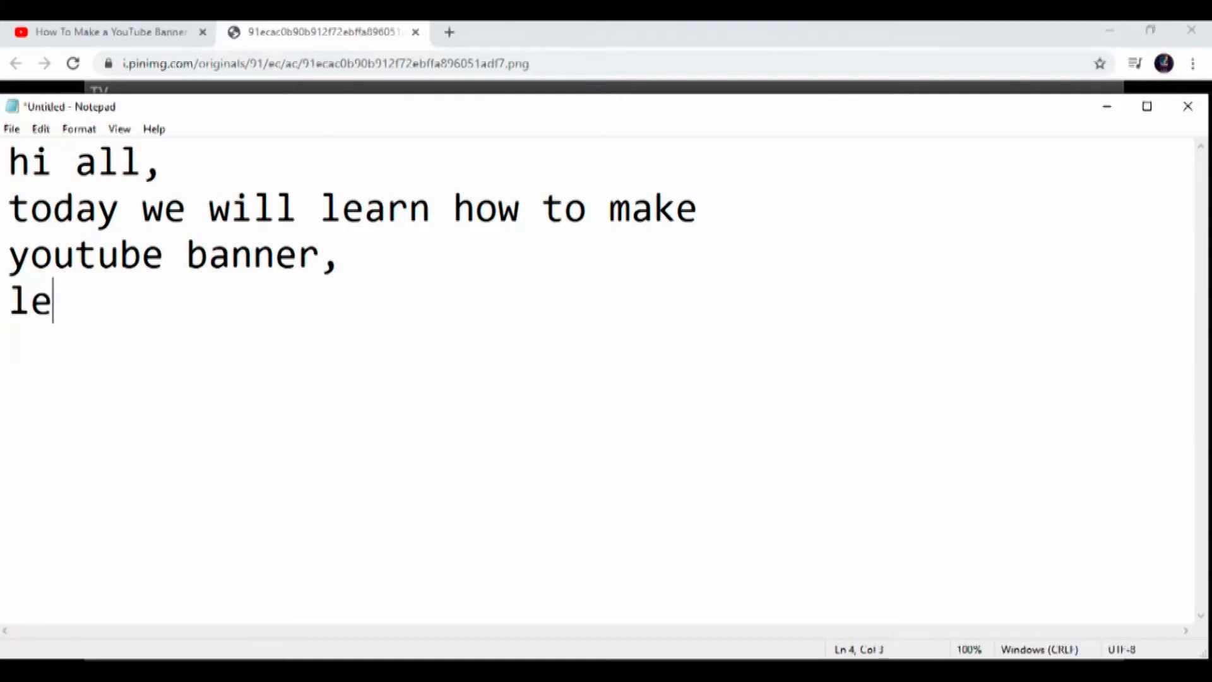
Step: Add "let's start," and begin the "open" line in the Notepad notes, switch to the incognito Chrome window and load pixlr.com/x
text(open)
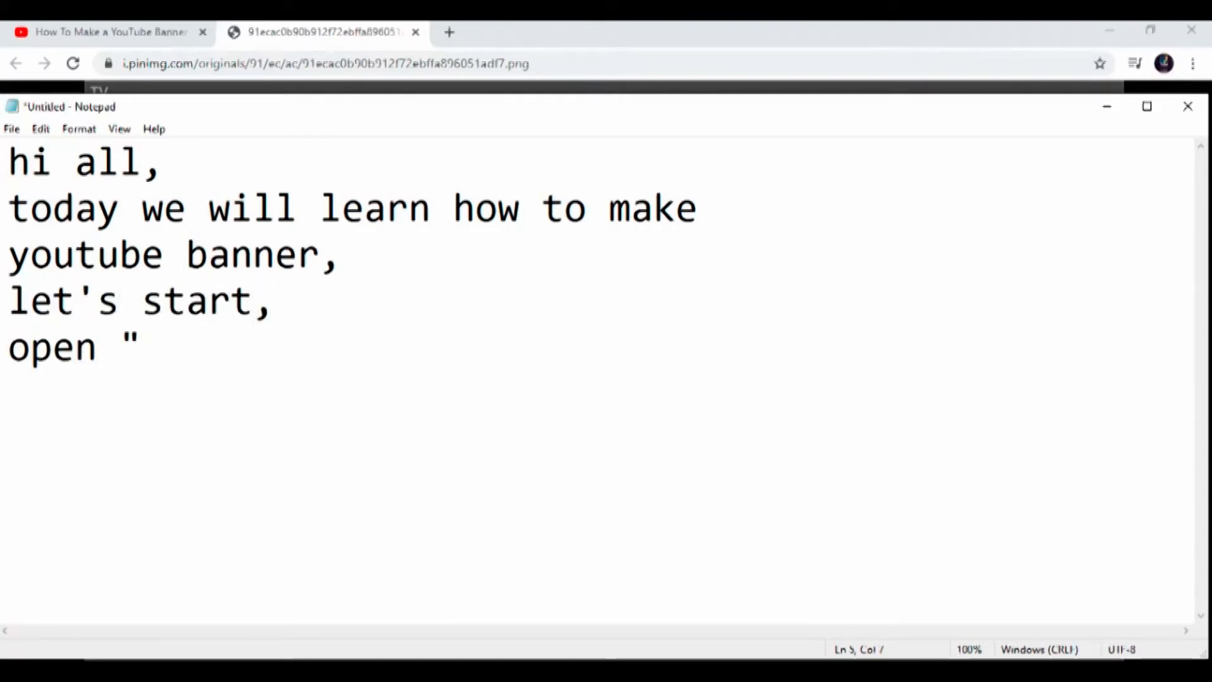
mouse_move(499, 670)
click(400, 606)
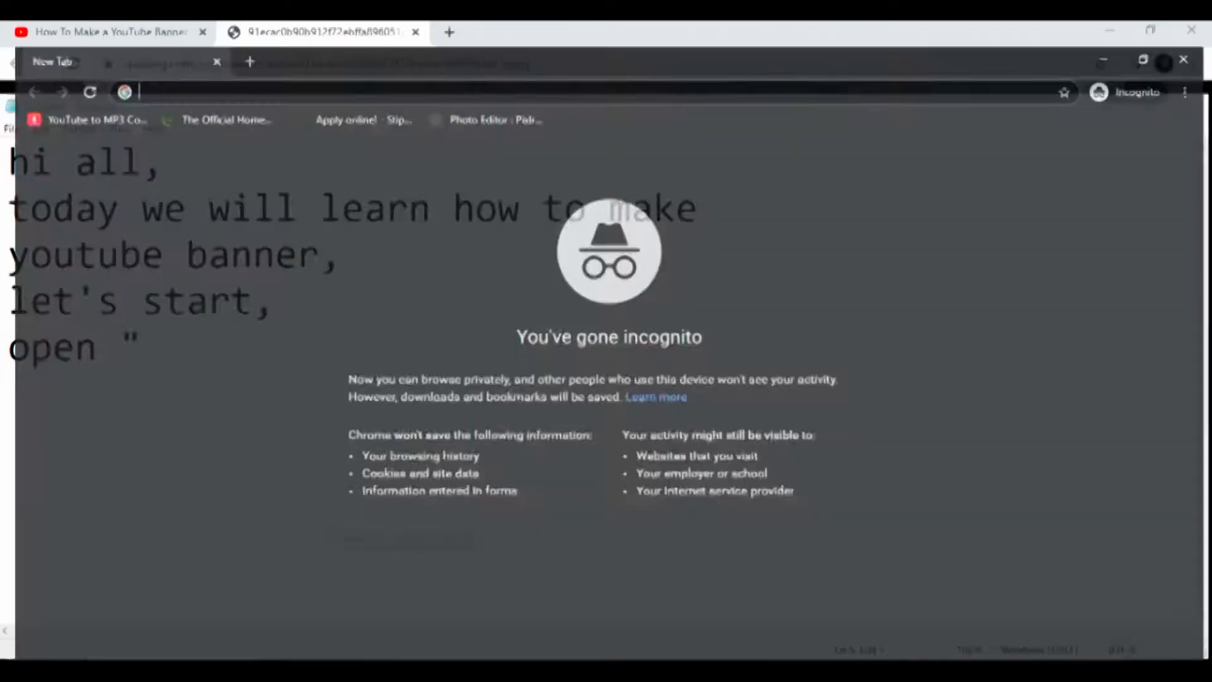
text(pix)
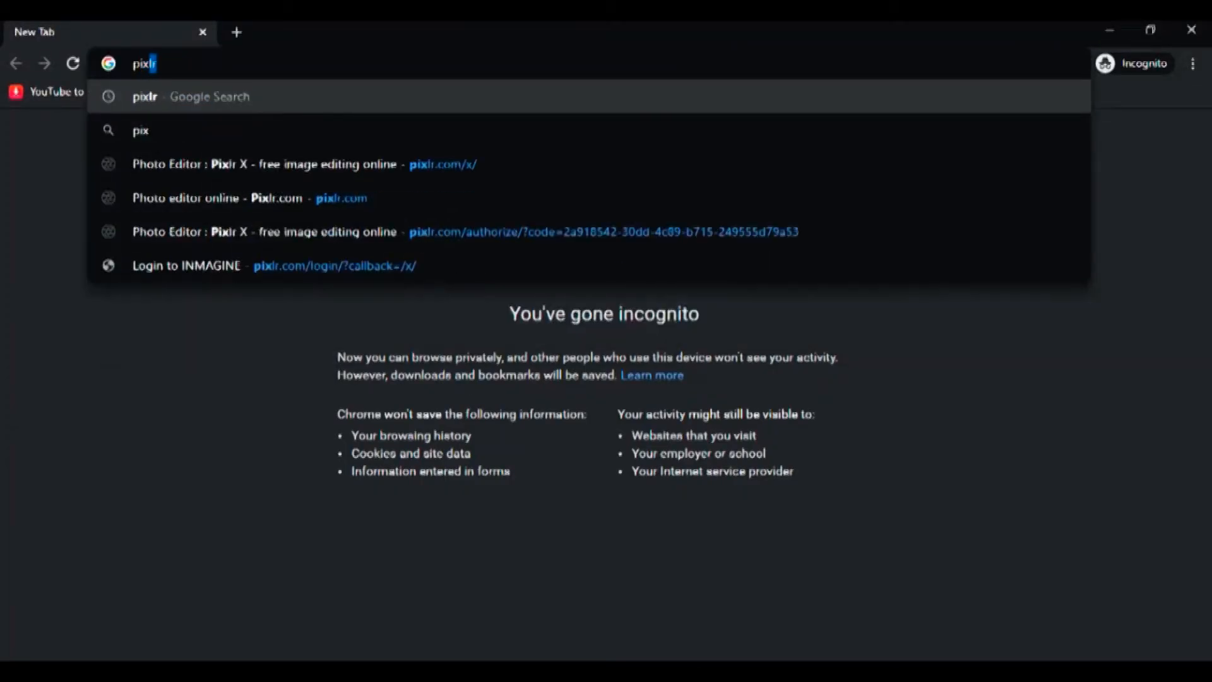
text(lr.com)
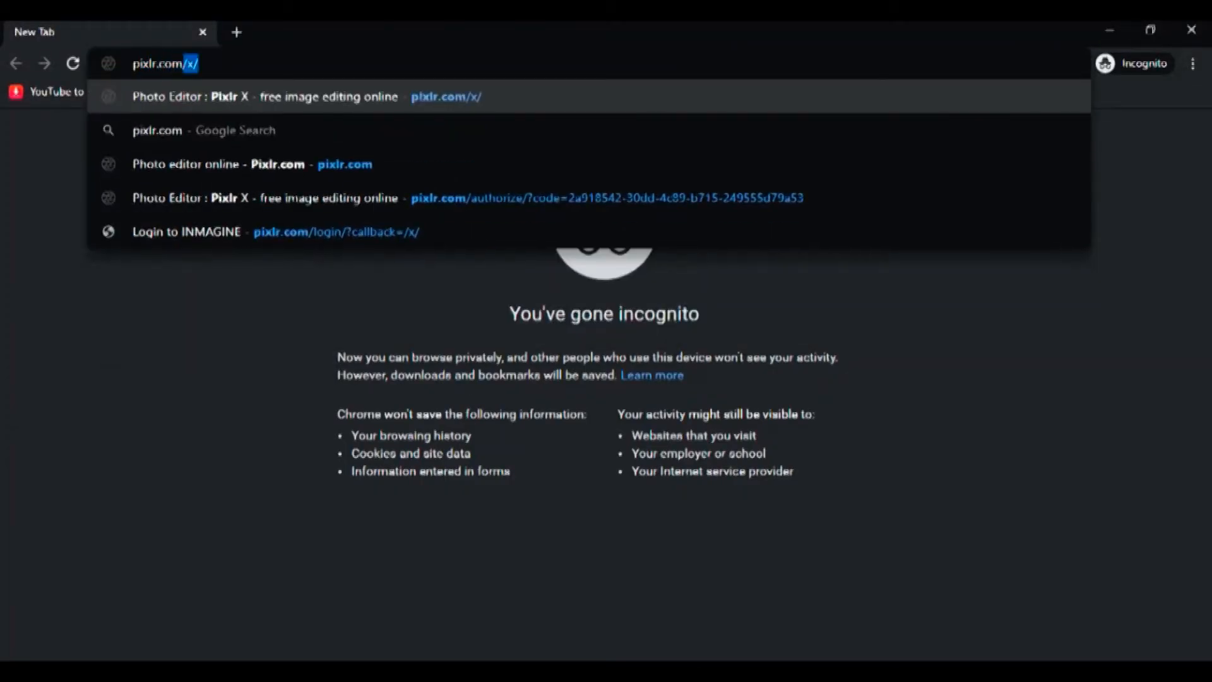
text(/x)
key(Return)
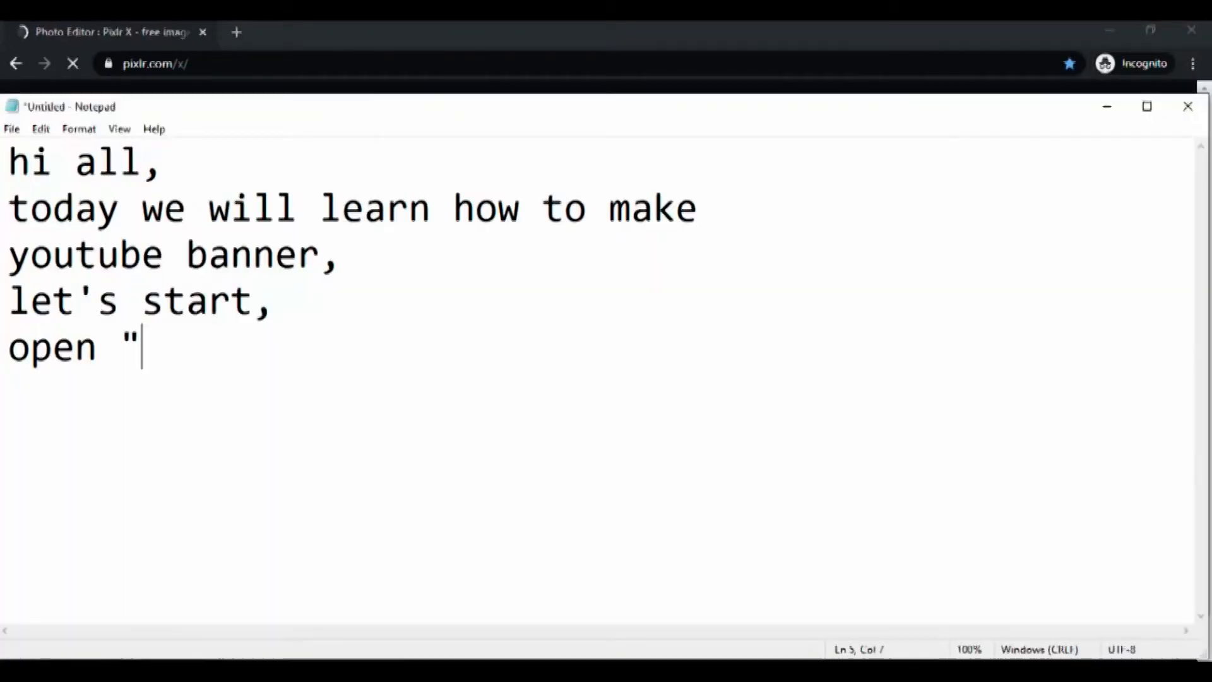
Step: Complete the Notepad line as open "pixlr.com/x", and choose the Web 1440p (2560x1440) canvas preset in Pixlr X
text(pix)
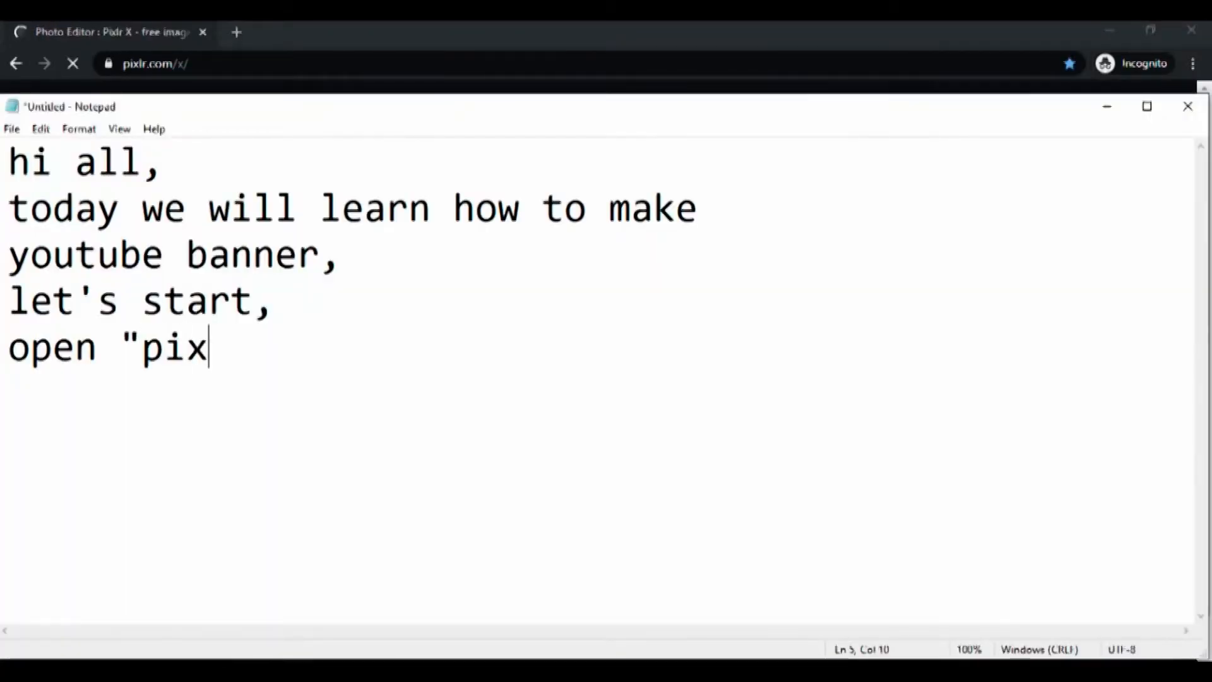
text(lr.com/x)
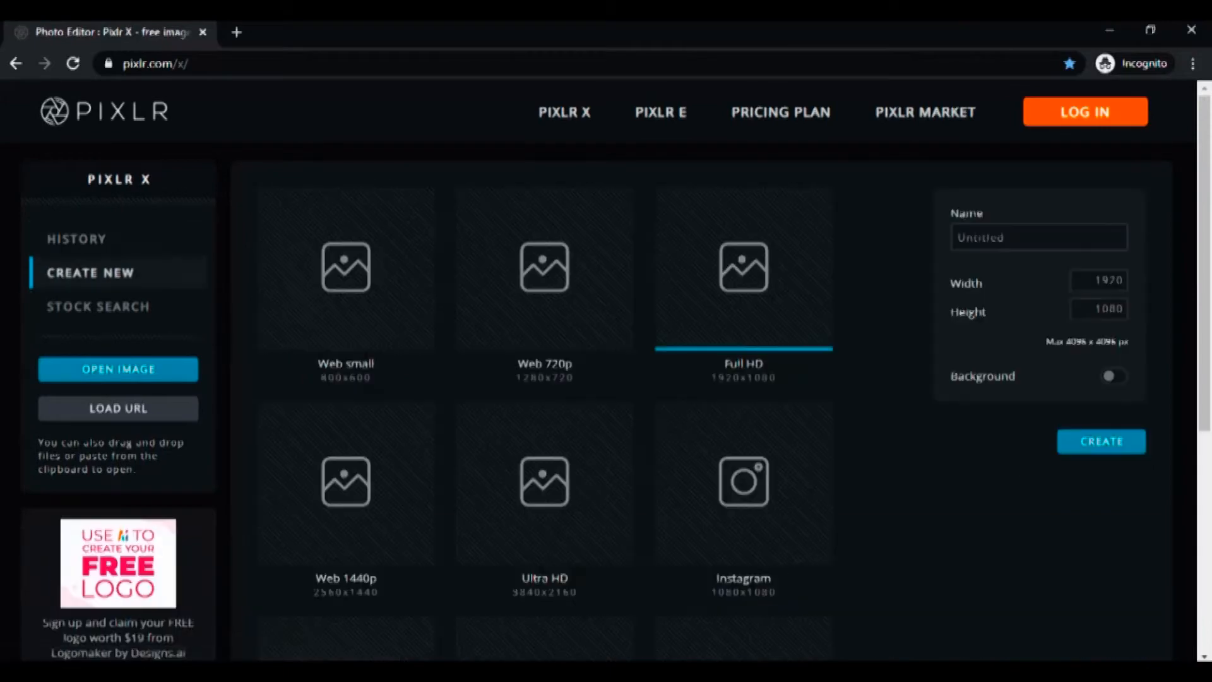
click(346, 483)
Step: Switch to Notepad and add the lines click on "create new" and then click on "1440p
key(alt+Tab)
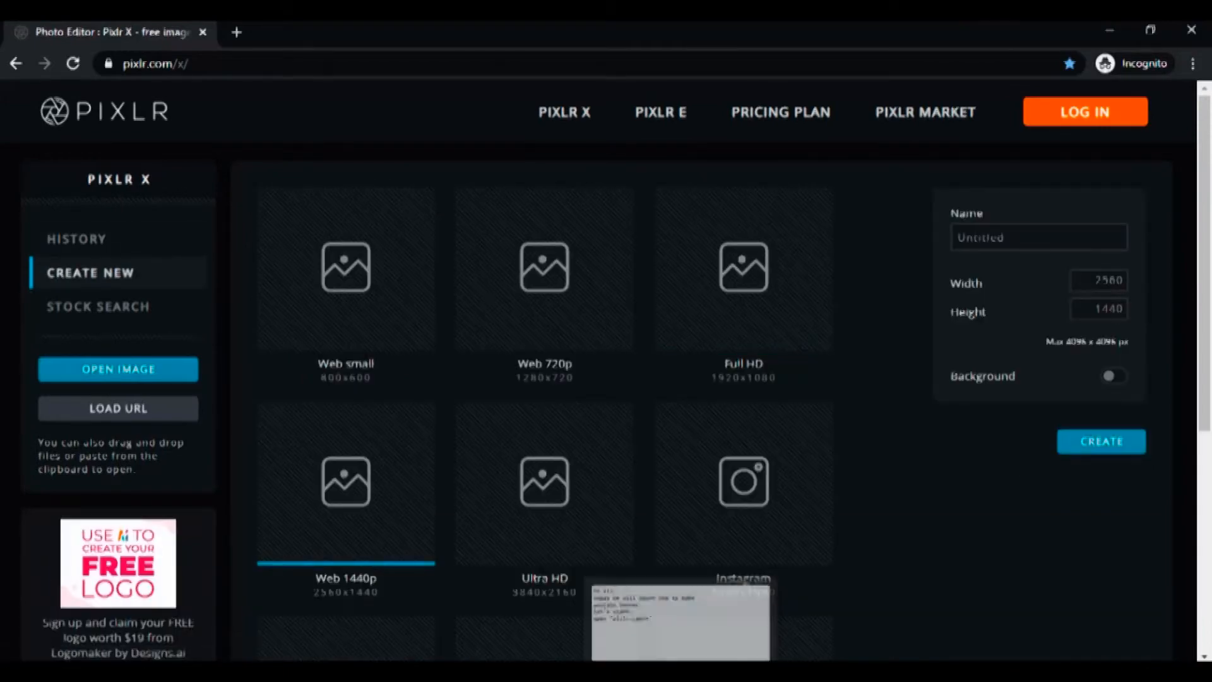
text(click on c)
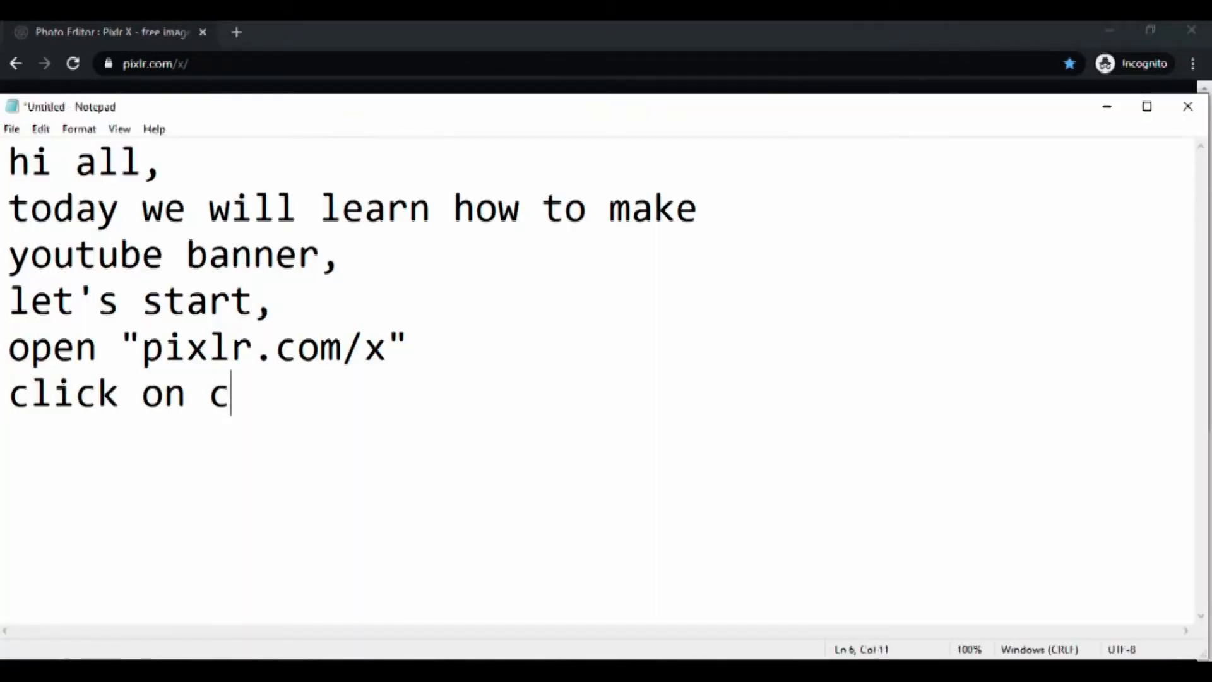
text(reate new)
key(Return)
text(then click o)
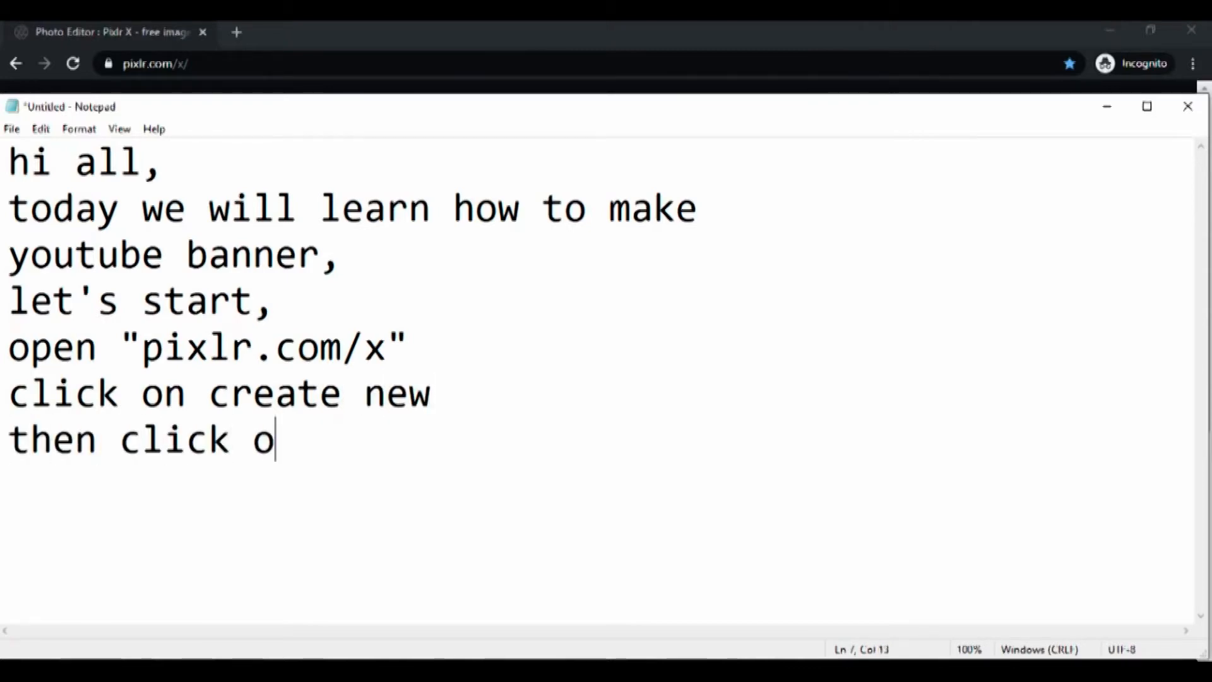
text(n "1440)
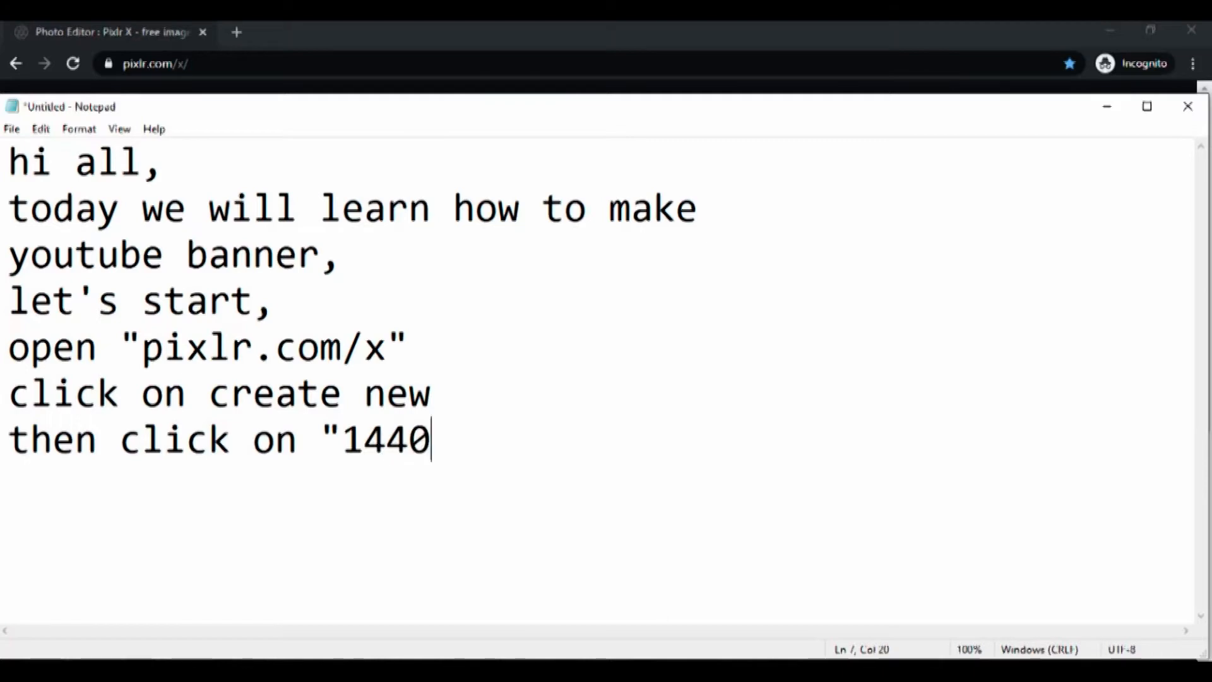
text(p)
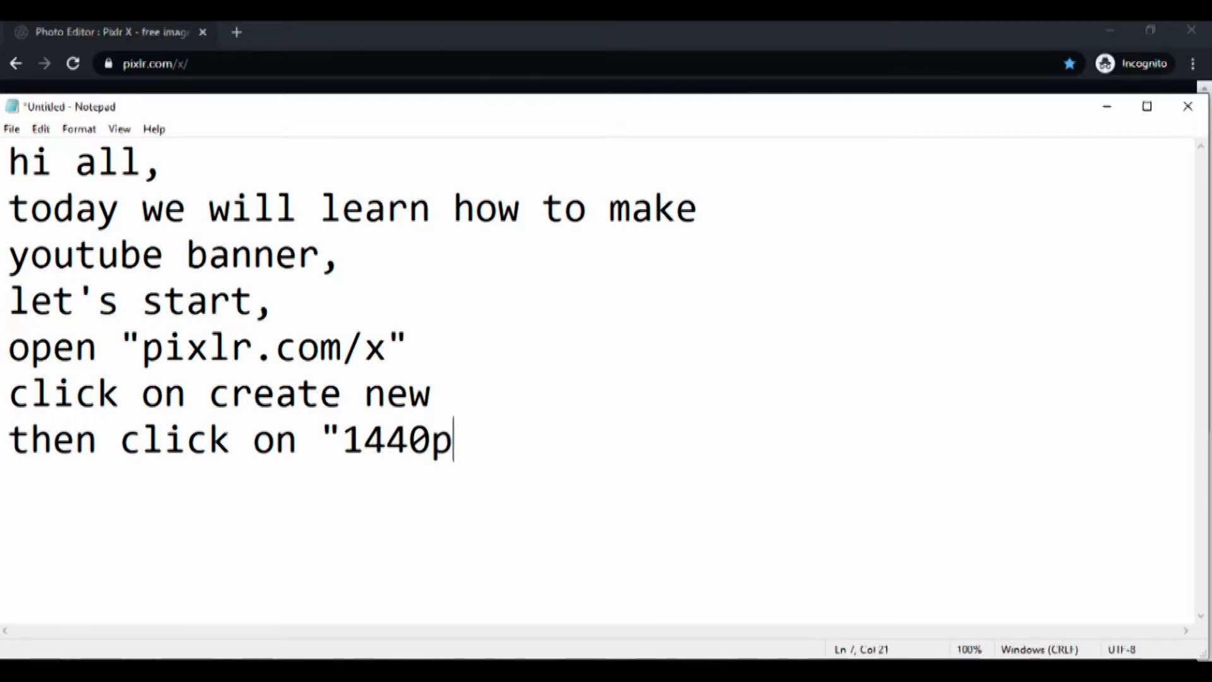
text(")
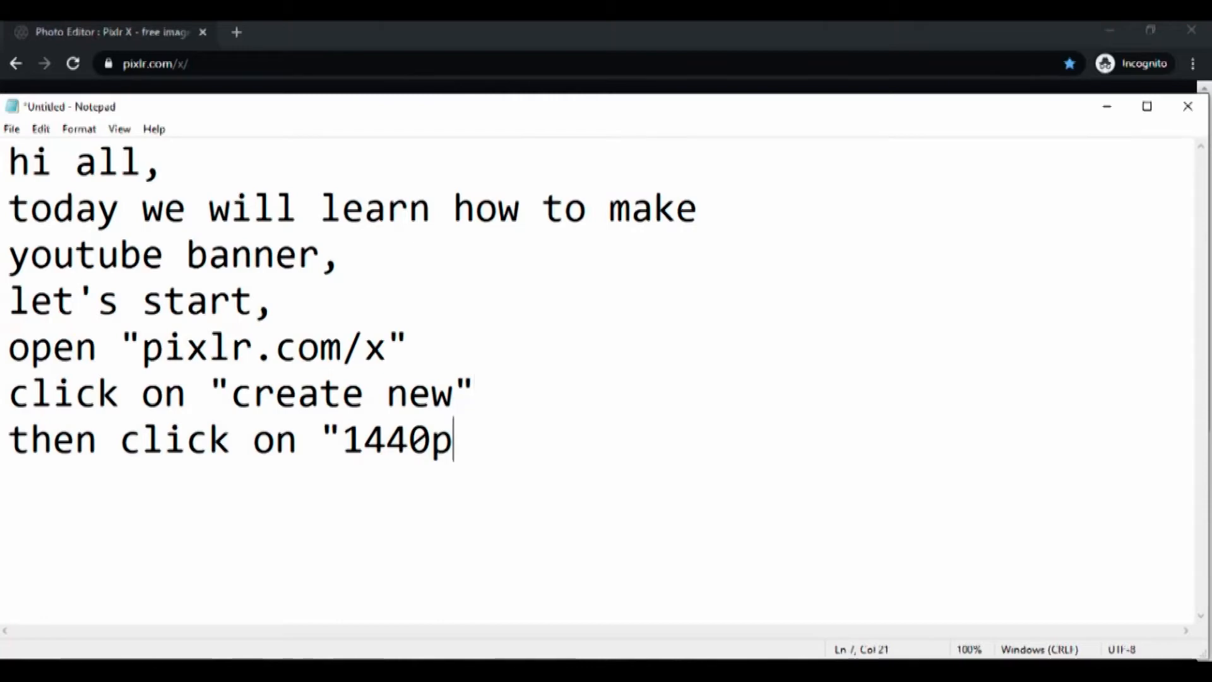
Step: Check the Web 1440p preset's dimensions in Pixlr X and extend the last Notepad line with 2560x1440"
key(alt+Tab)
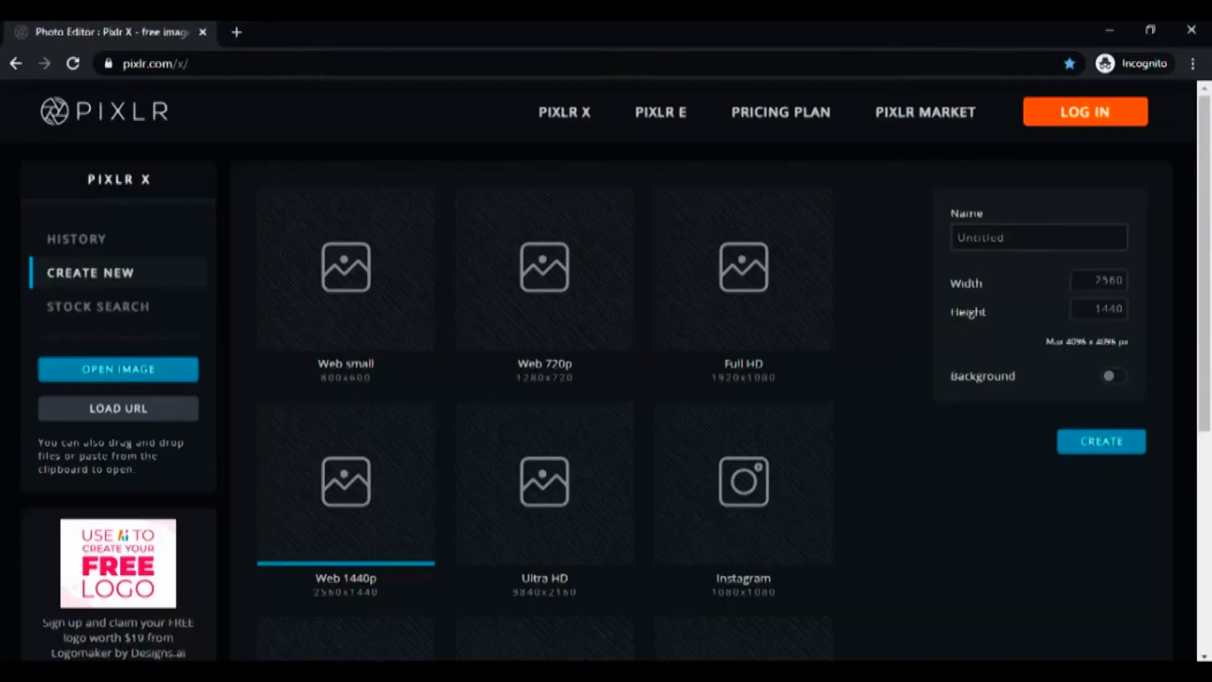
key(alt+Tab)
text(2560)
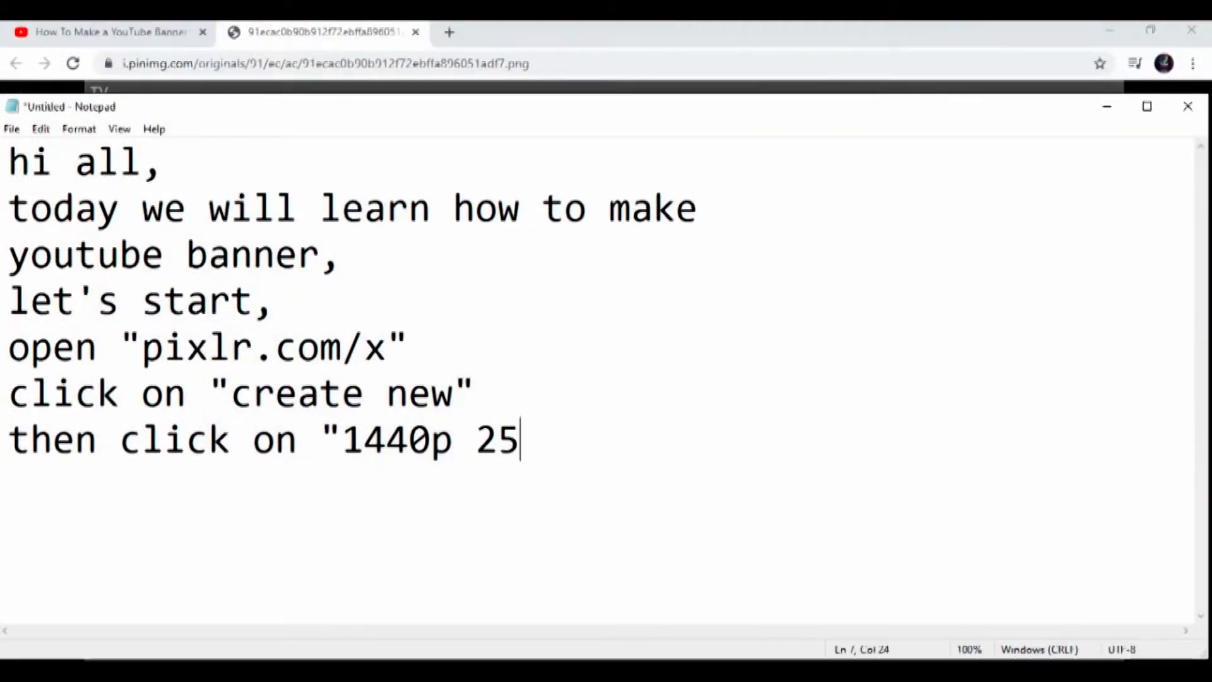
text(x1440)
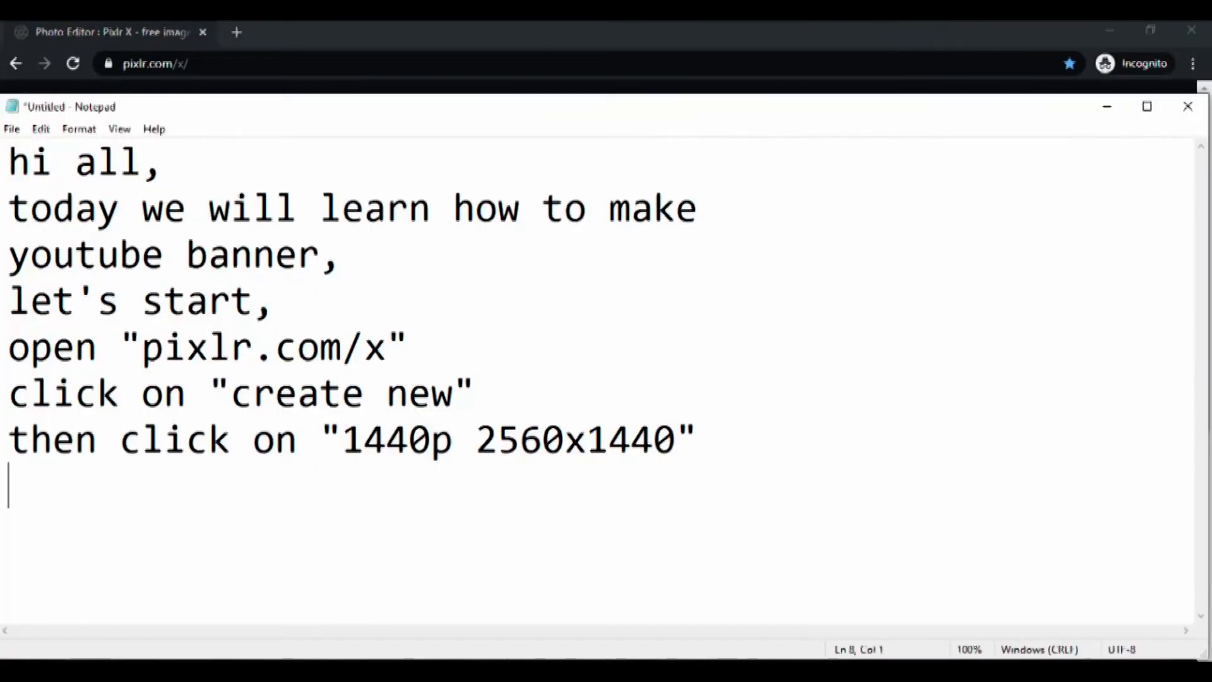
Step: Add the Notepad line name the file and click on "create", and create the Pixlr X canvas named "banner new"
text(name the file)
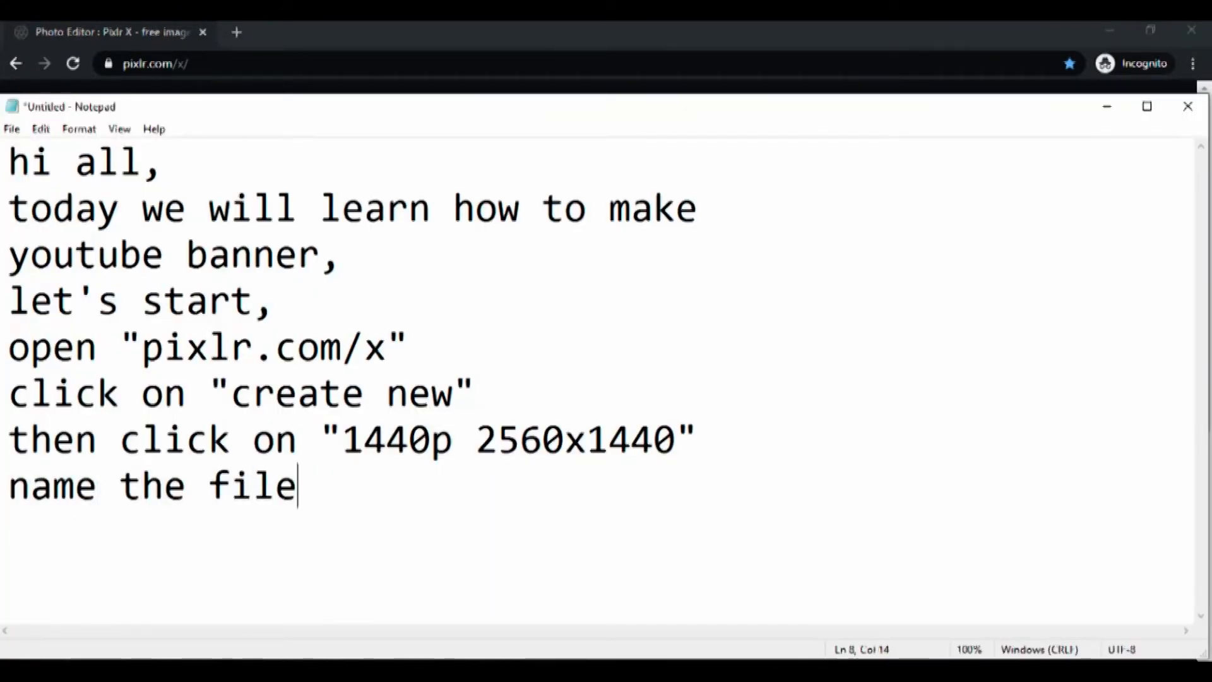
text( and click on "c)
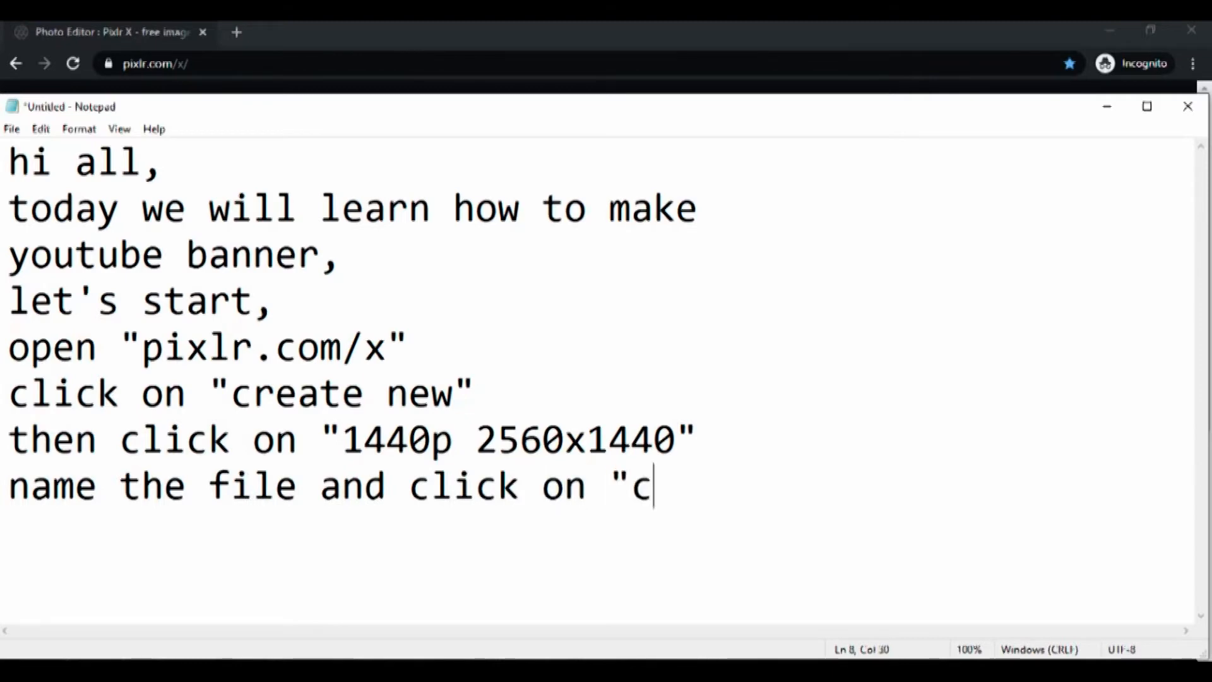
text(reate)
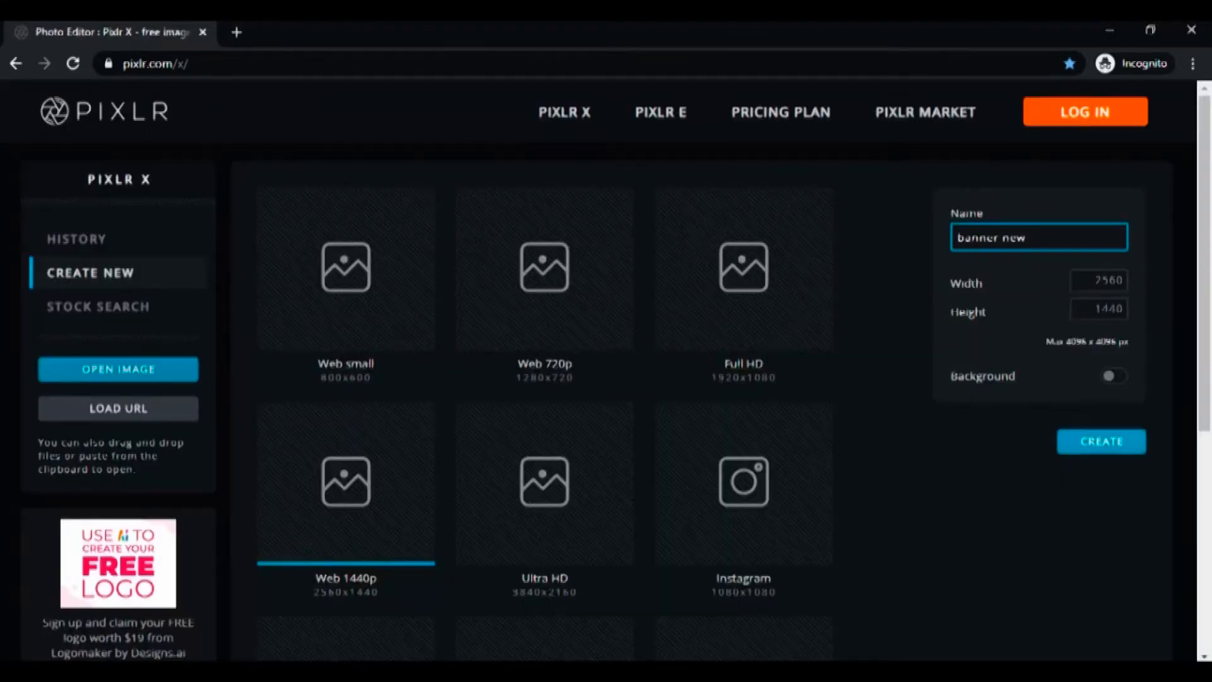
click(1101, 440)
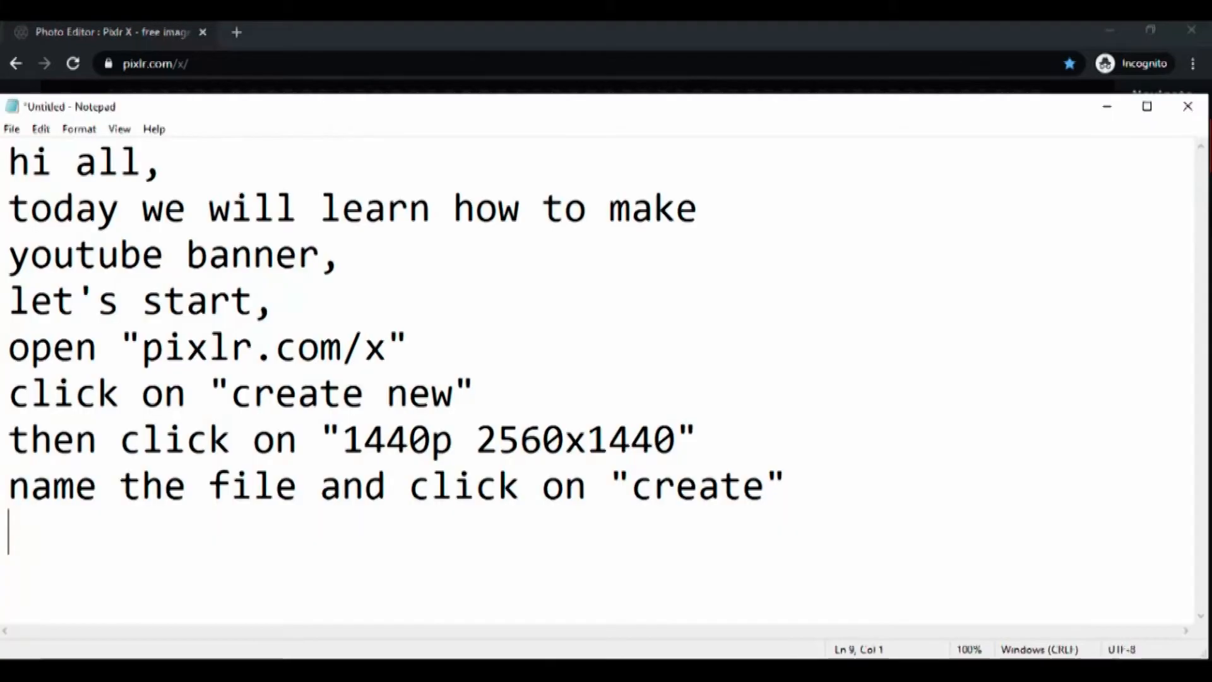
Step: Add the Notepad line "here you will see something like this," and switch to the blank canvas in Pixlr X
text(here you)
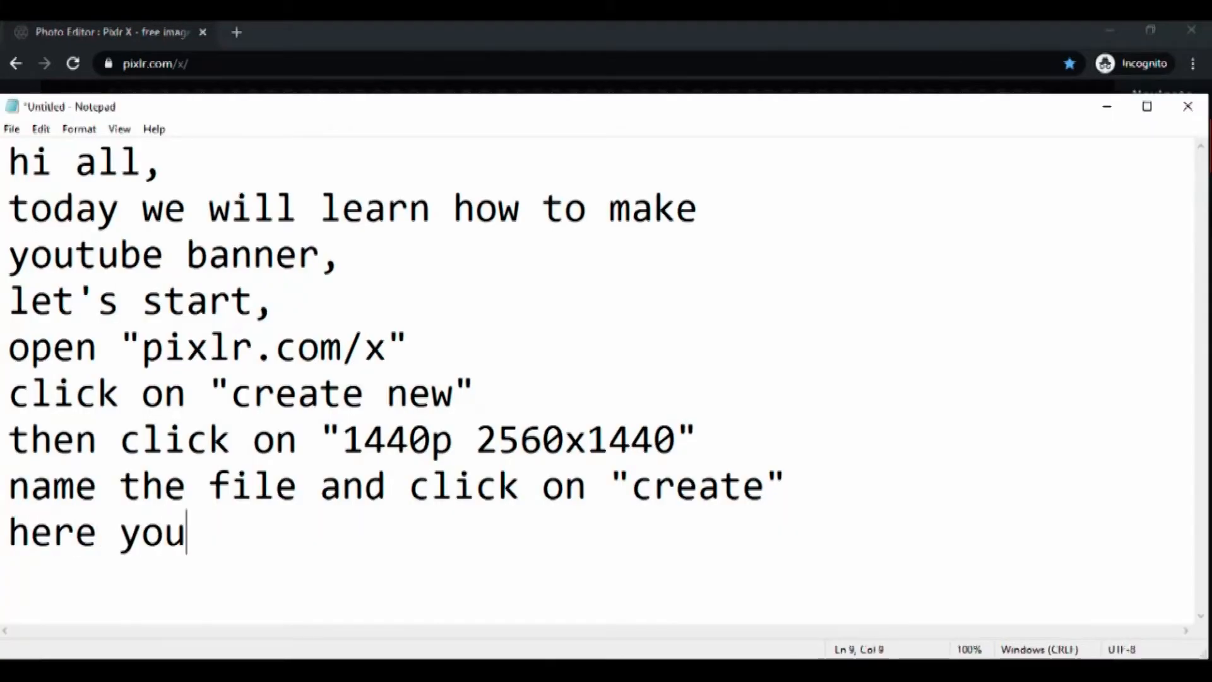
text( will see some)
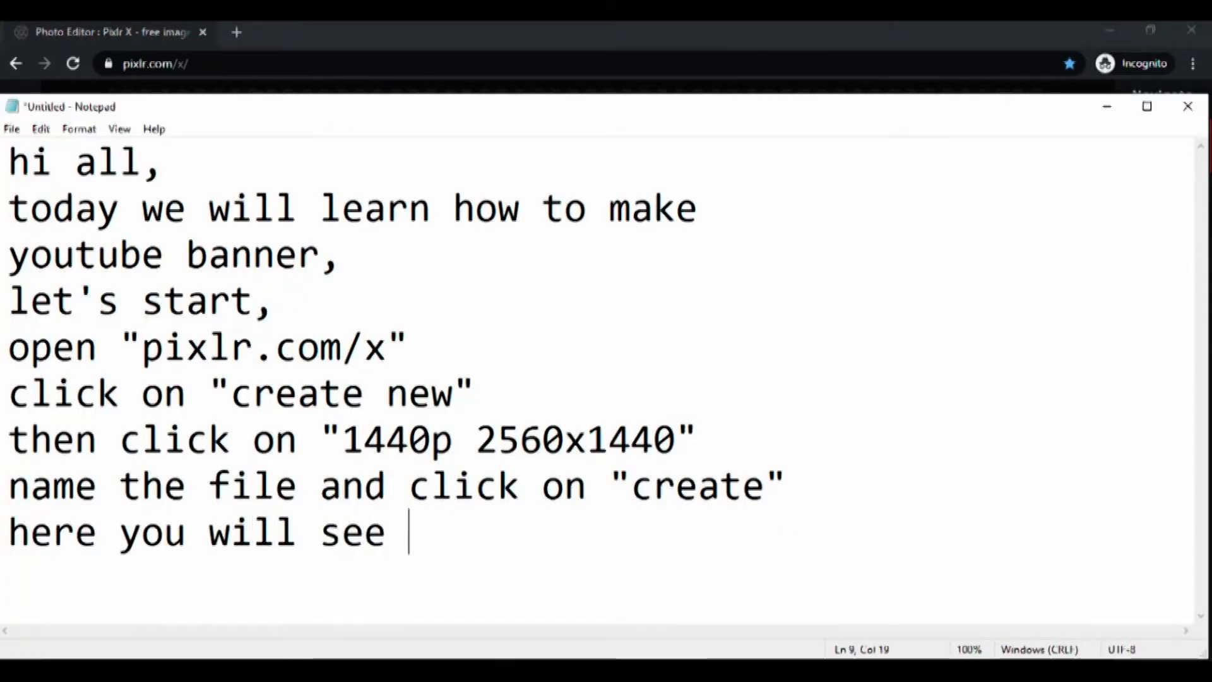
text(thing like this,)
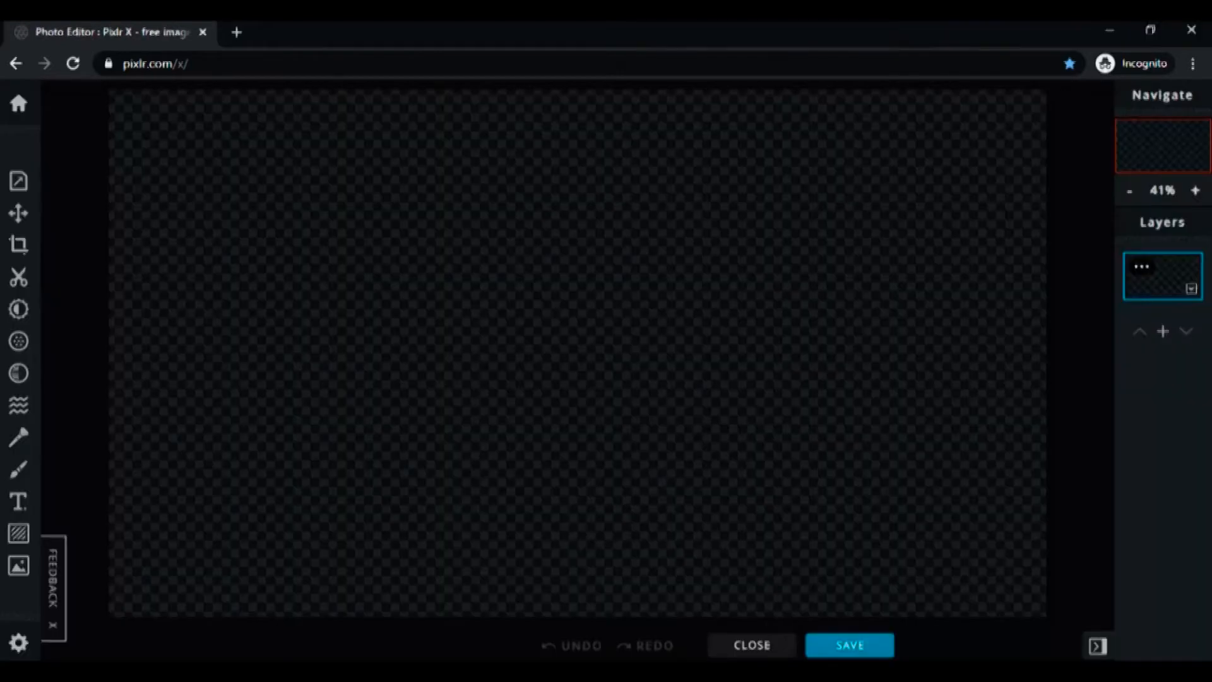
Step: Return to Notepad and add the line "now we have to import template for banner,"
key(alt+Tab)
text(now we have to)
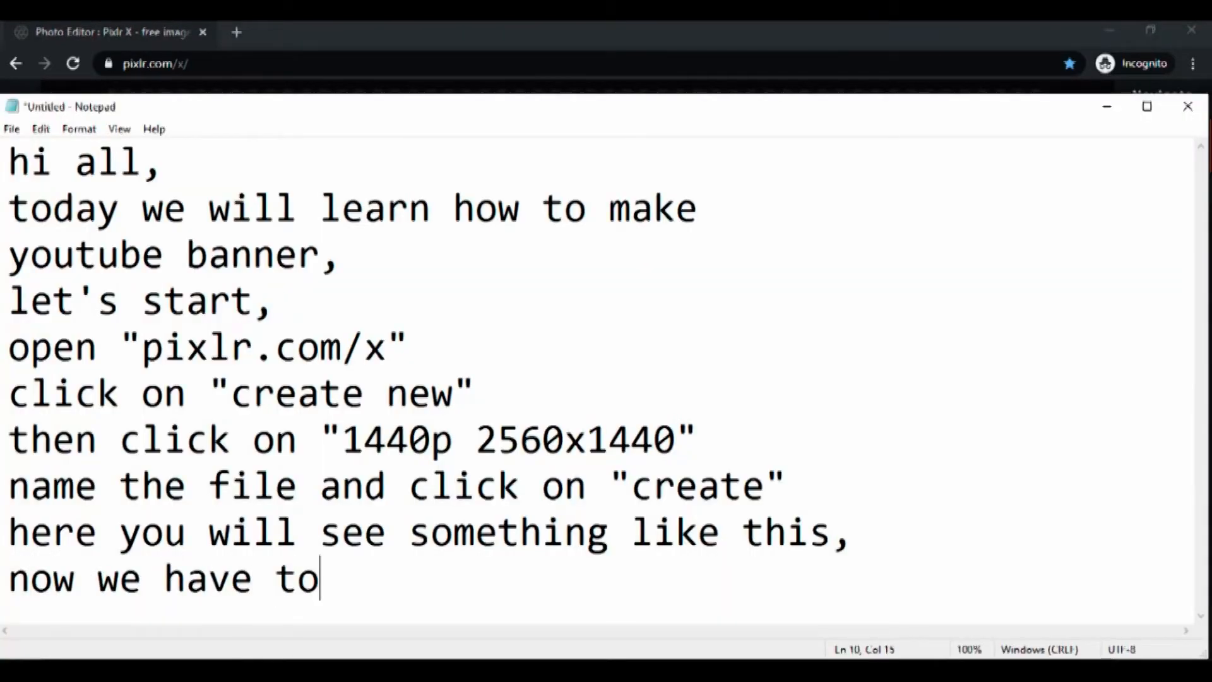
text( import t)
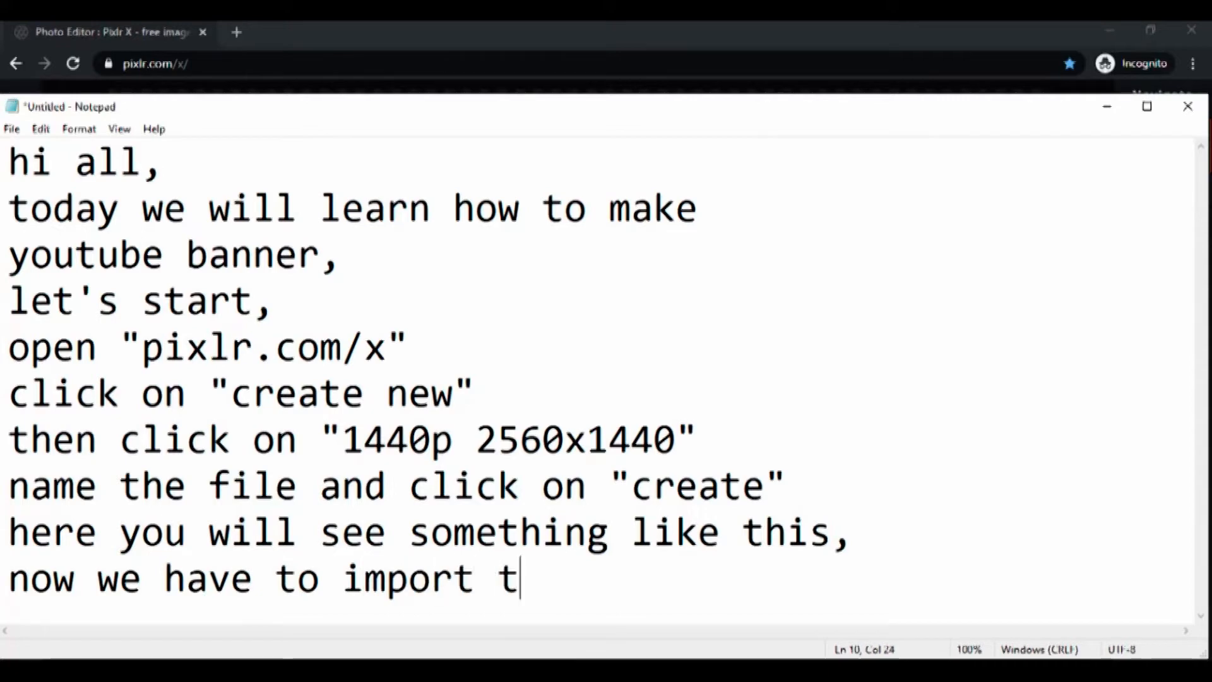
text(emplate)
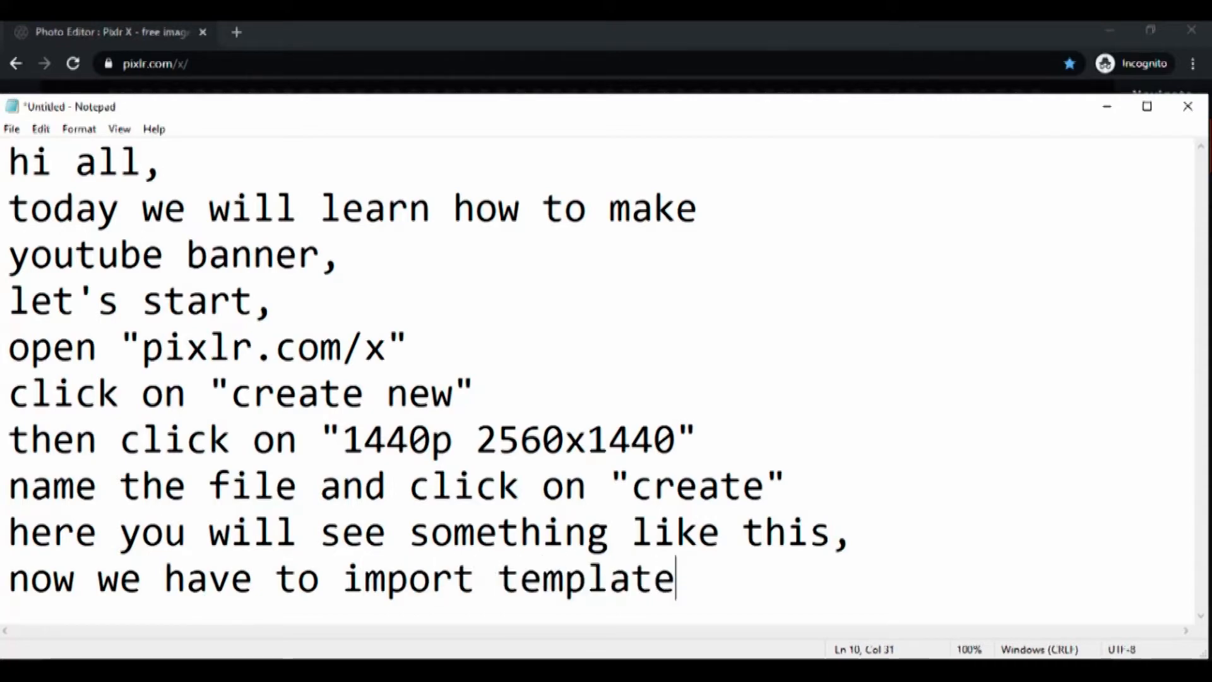
text( for banner,)
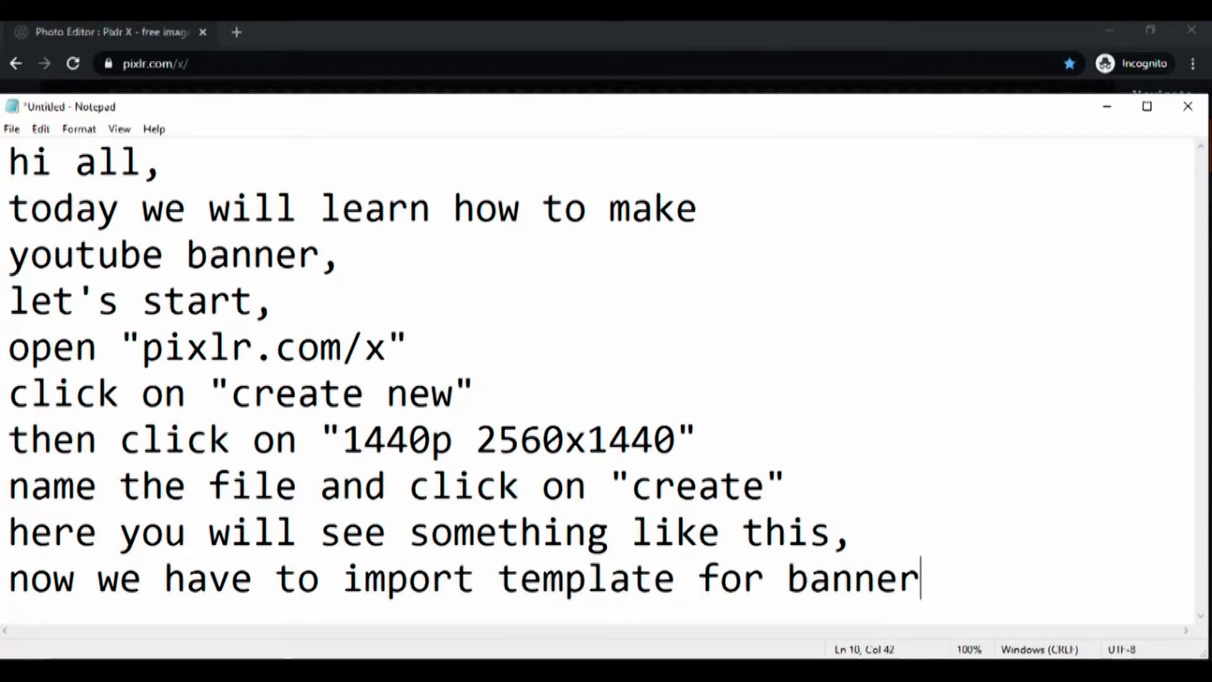
key(Return)
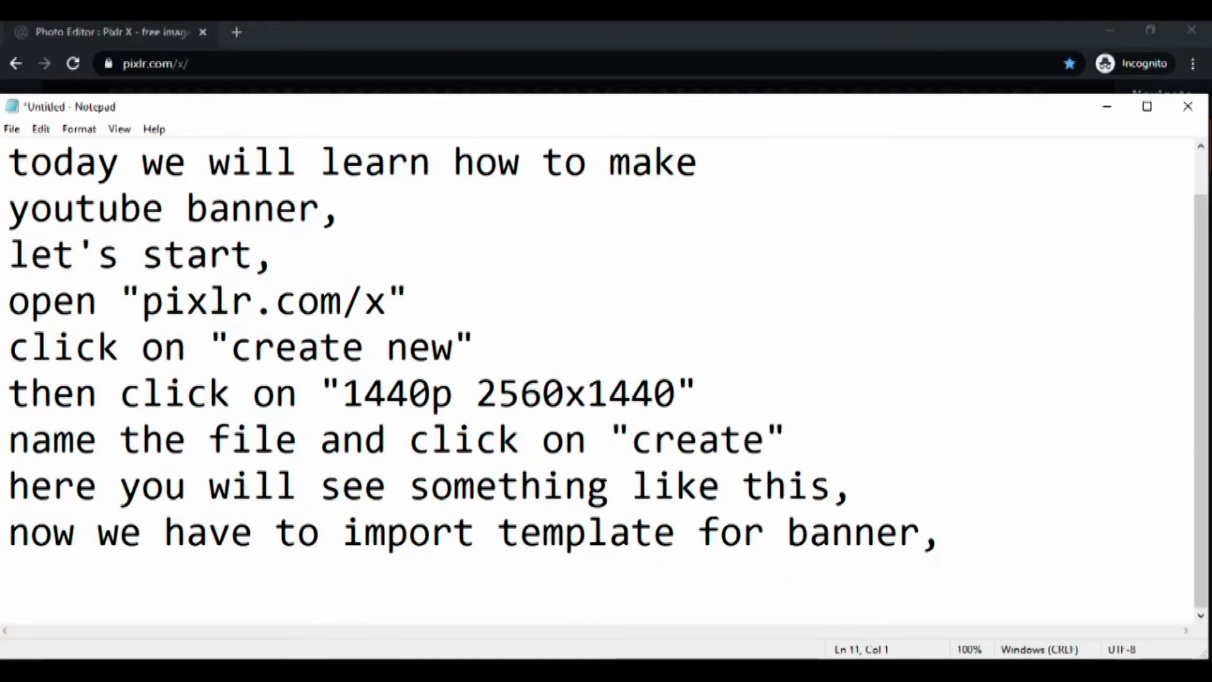
Step: Add the Notepad lines "you can get the template from description," and "link is given"
text(you can get the template )
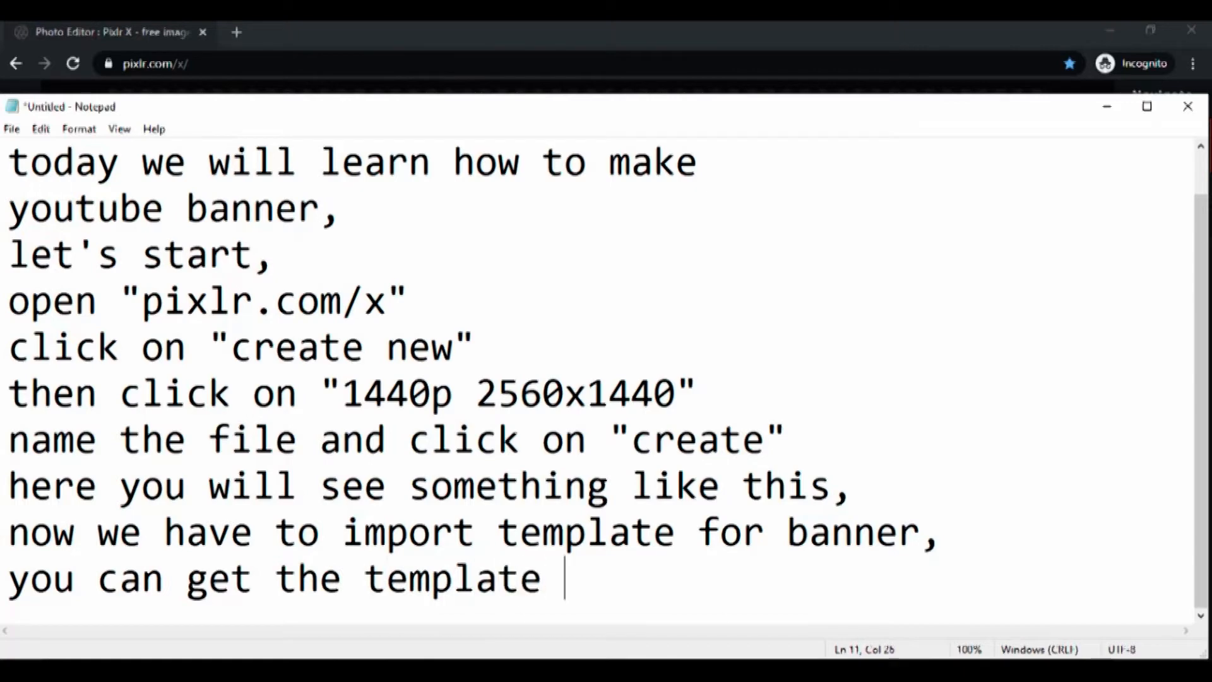
text(from description,)
key(Return)
text(link is given)
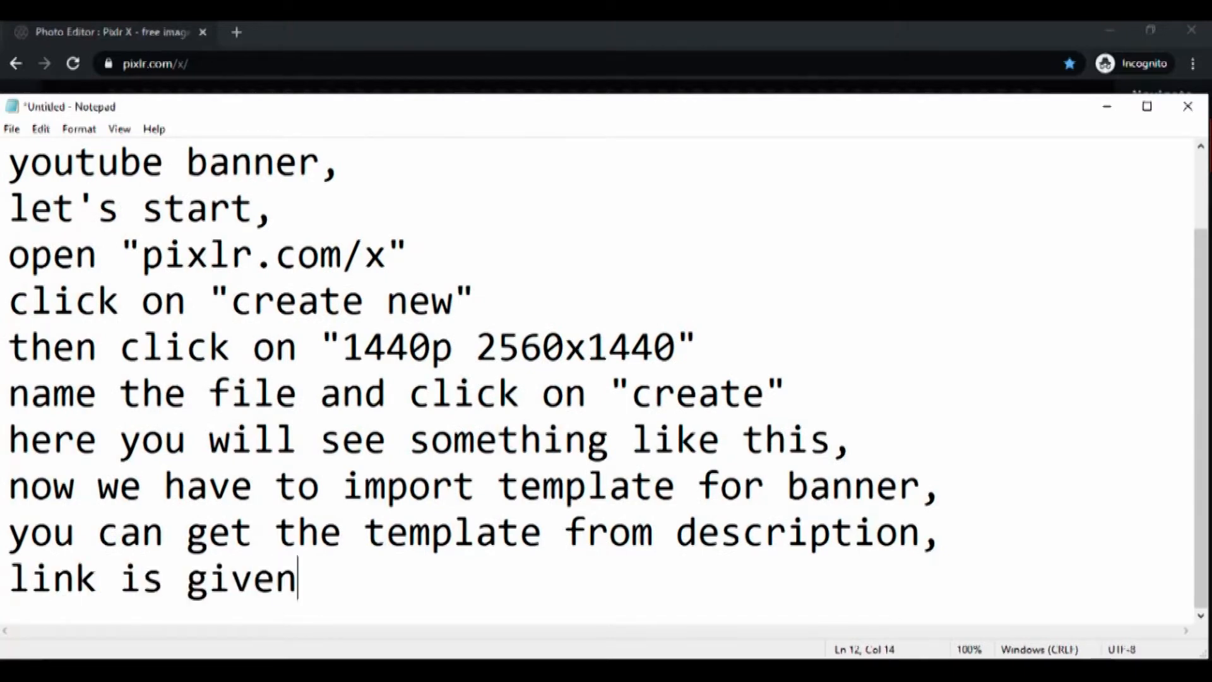
key(Return)
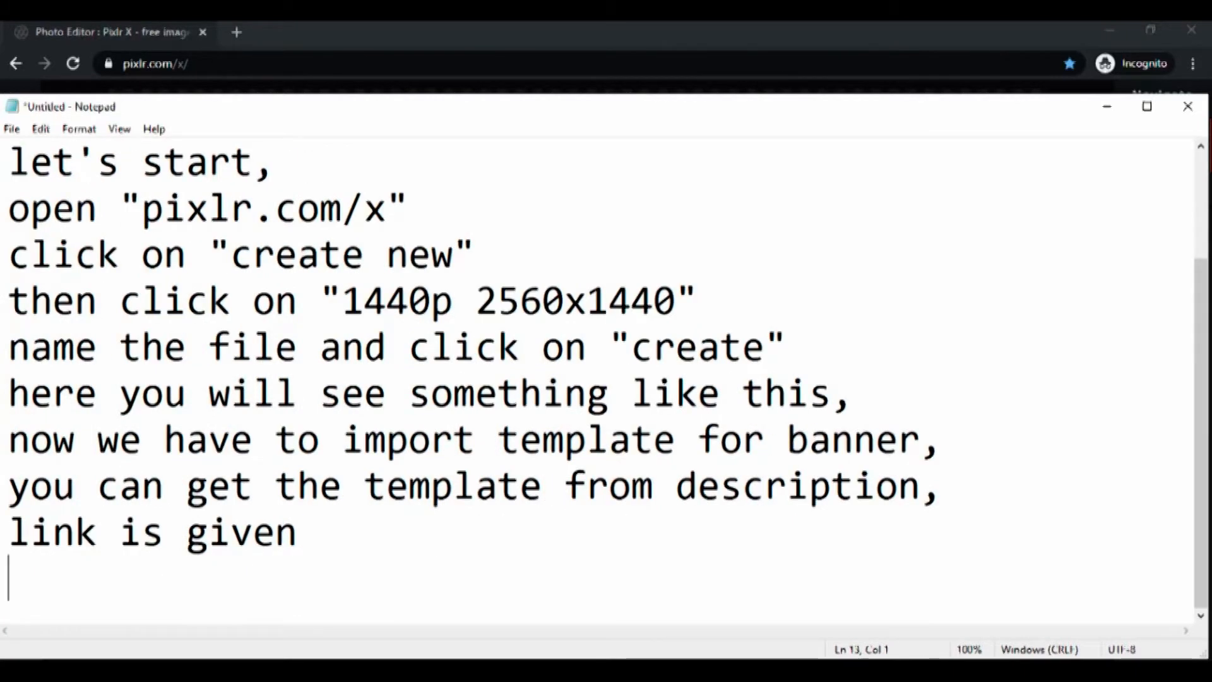
Step: Add the Notepad line "now we have to load that template," and switch back to the Pixlr X canvas
text(now we have to loa)
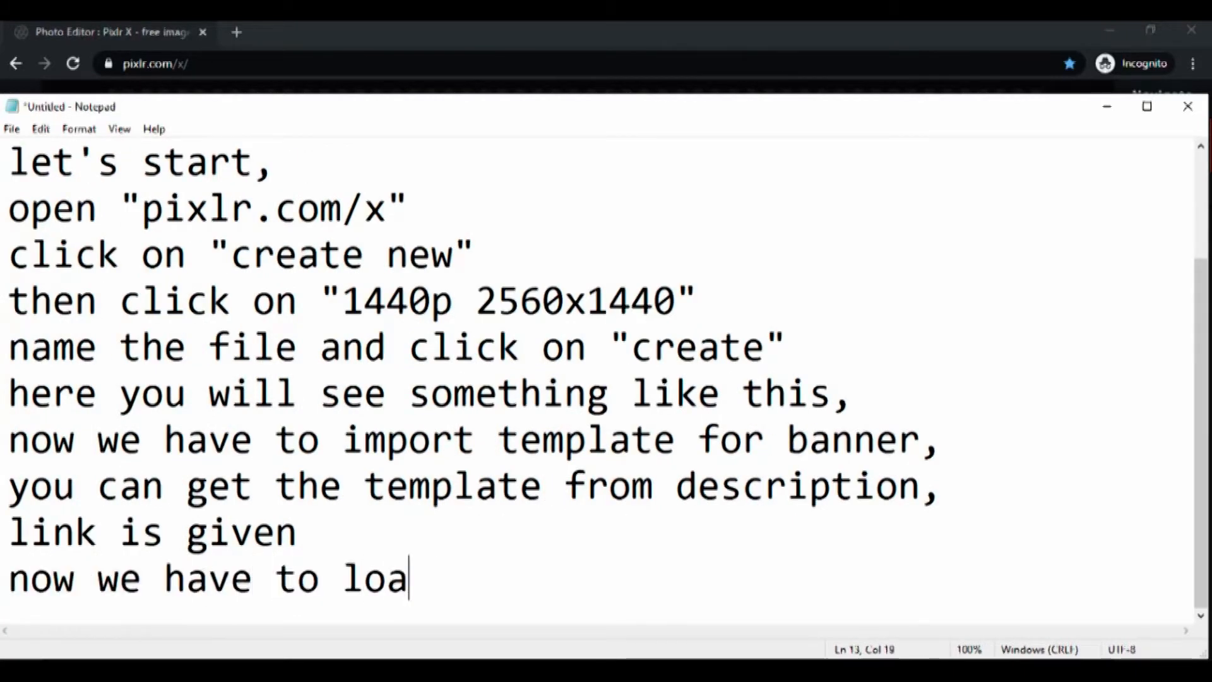
text(d that template,)
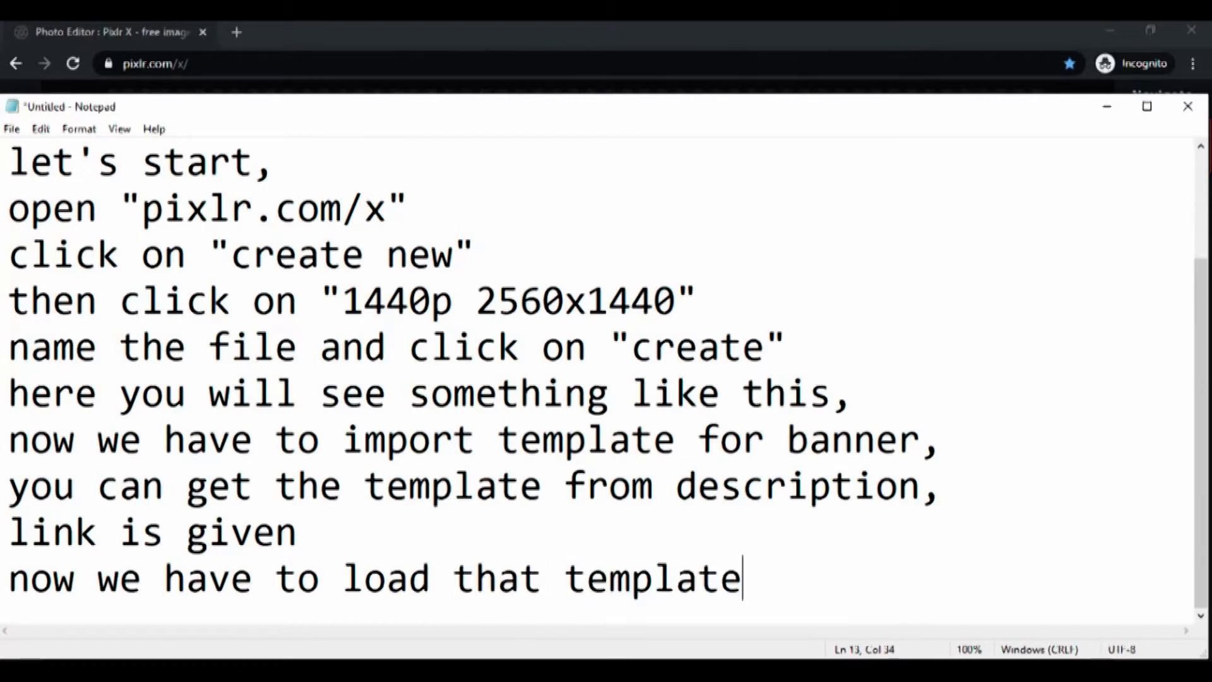
key(Return)
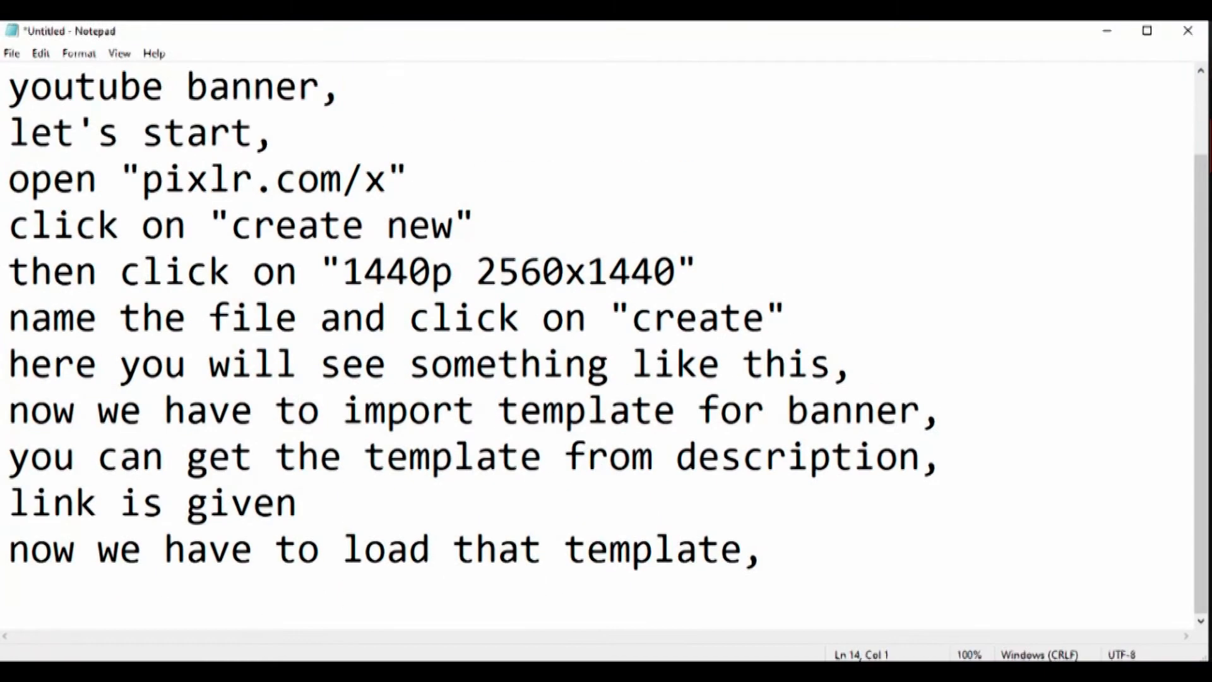
mouse_move(499, 672)
click(399, 616)
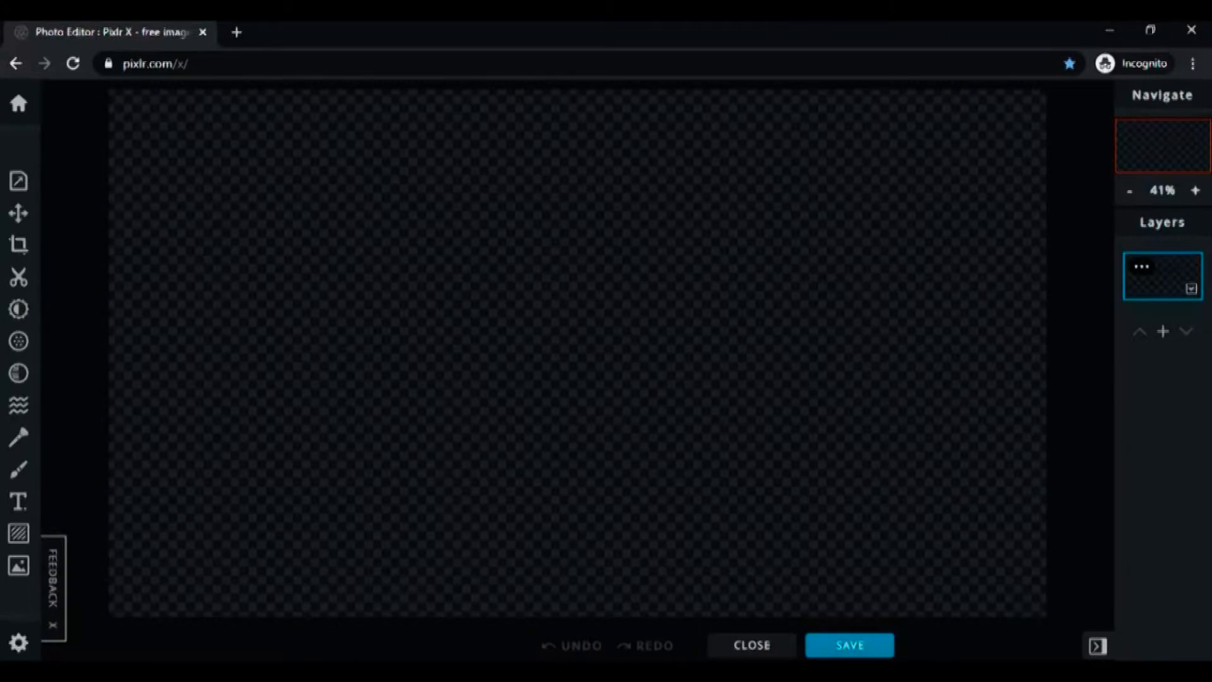
Step: Open the Add Image options, and in Notepad add the lines "for this," and "click on "image""
key(i)
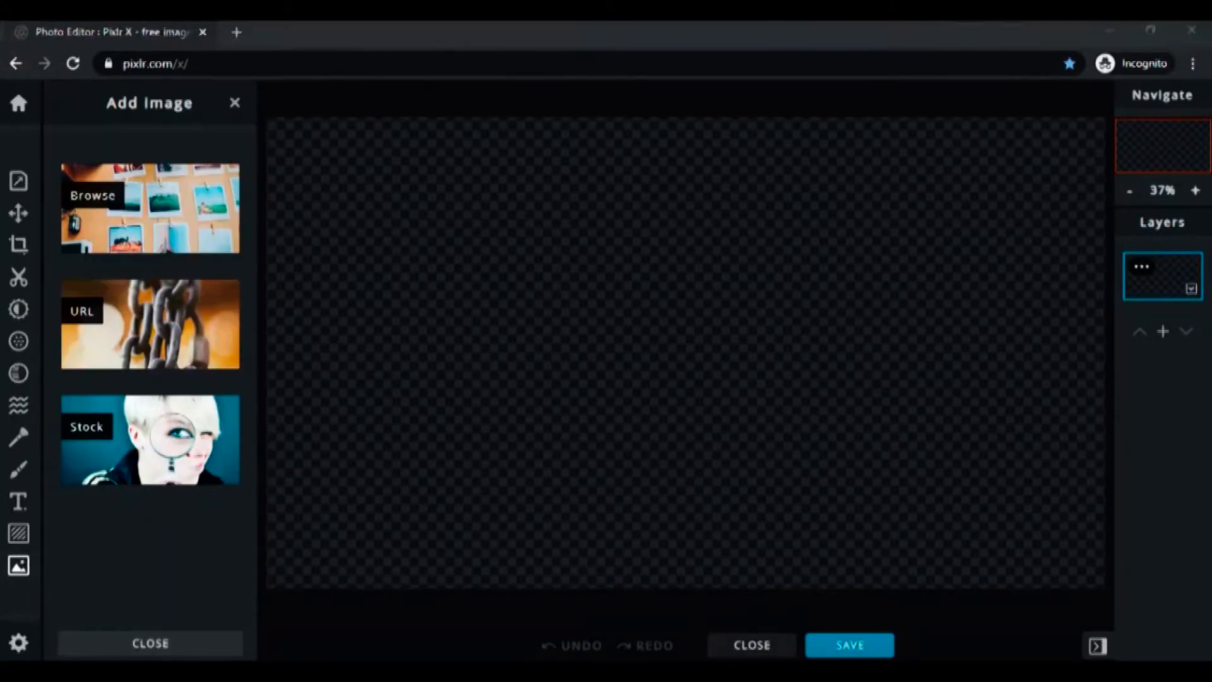
key(alt+Tab)
text(for this,)
key(Return)
text(cli)
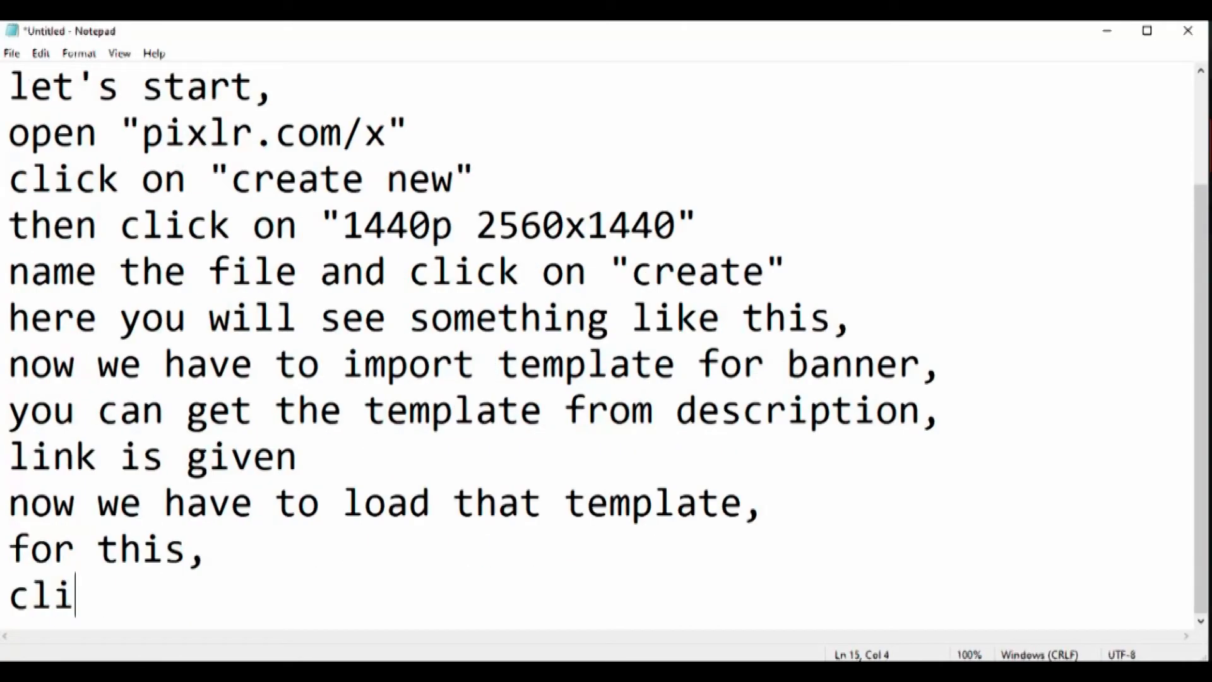
text(ck on "image")
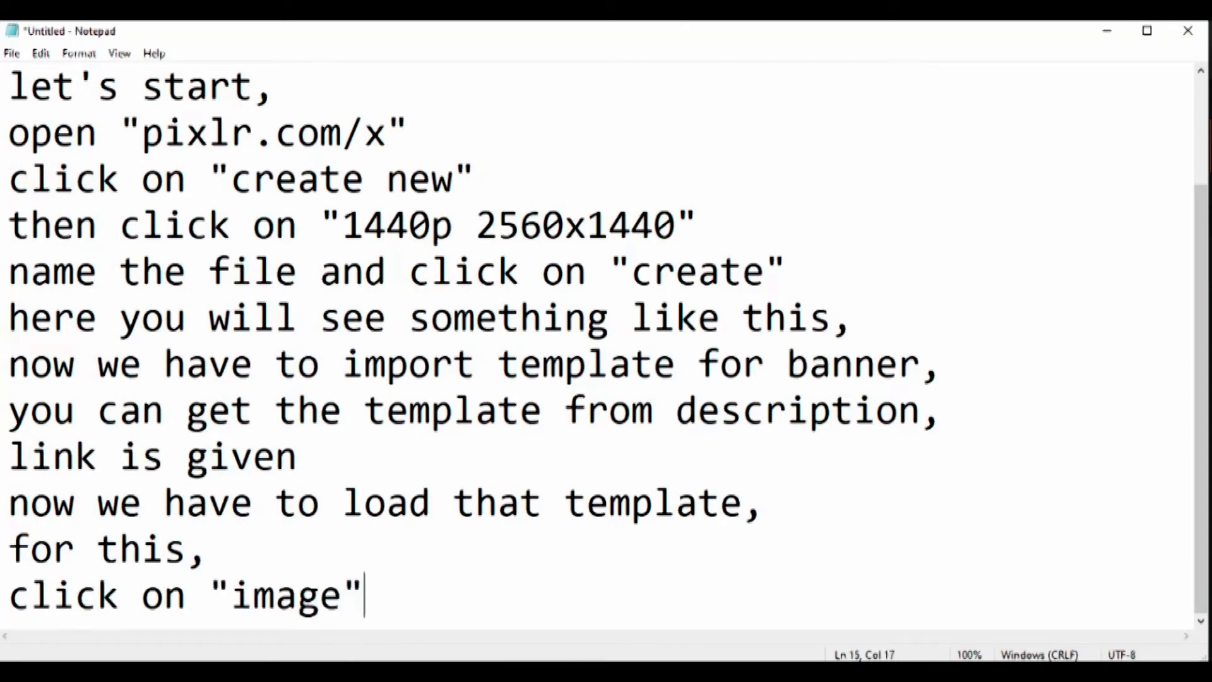
key(Return)
Step: Open the prompt for adding an image by URL in Pixlr X, and add the Notepad line "and then click on "URL""
key(alt+Tab)
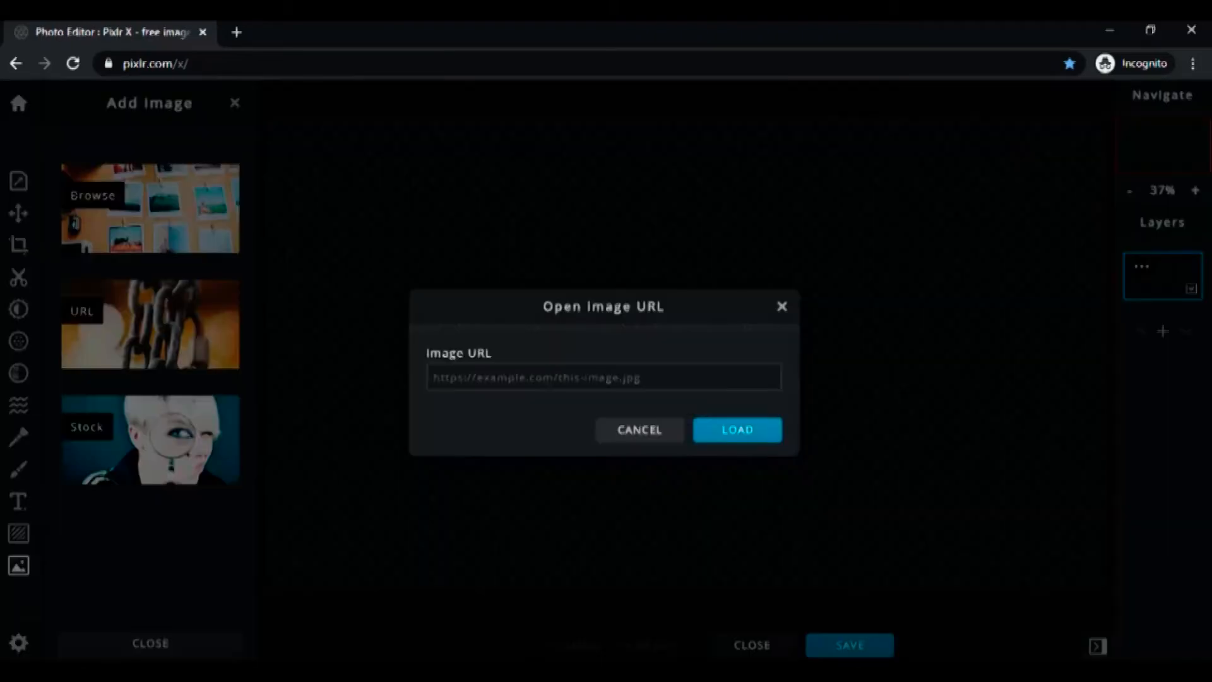
key(alt+Tab)
text(and then c)
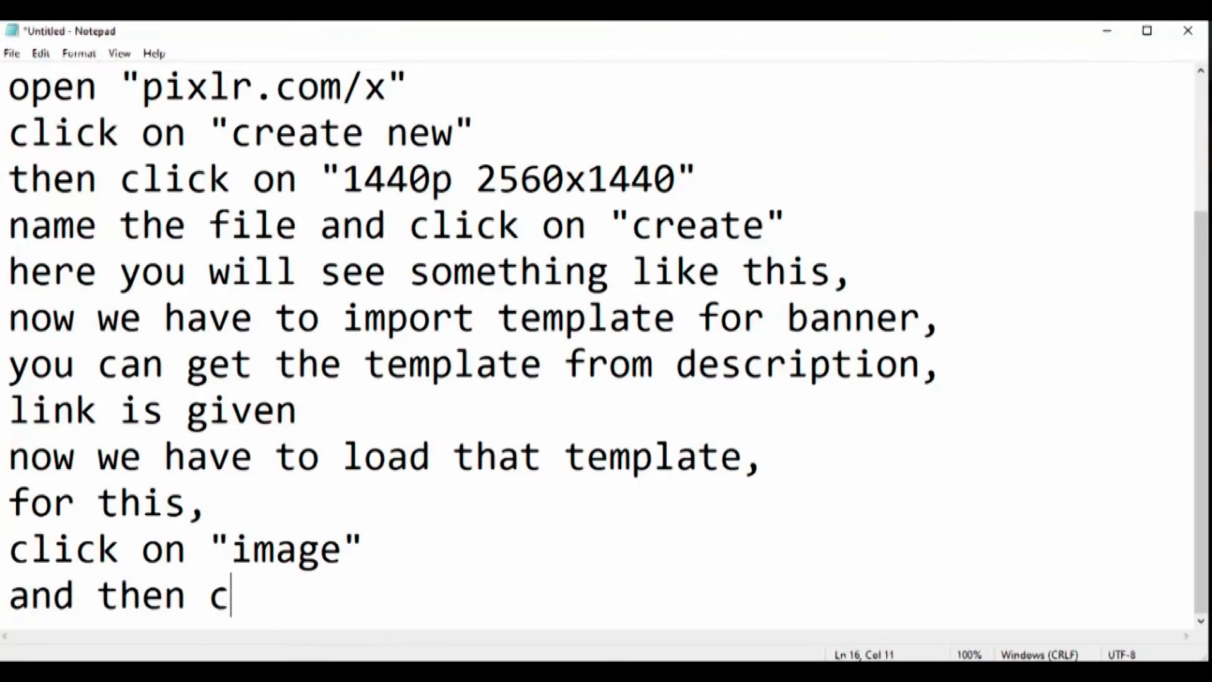
text(lick on "URL")
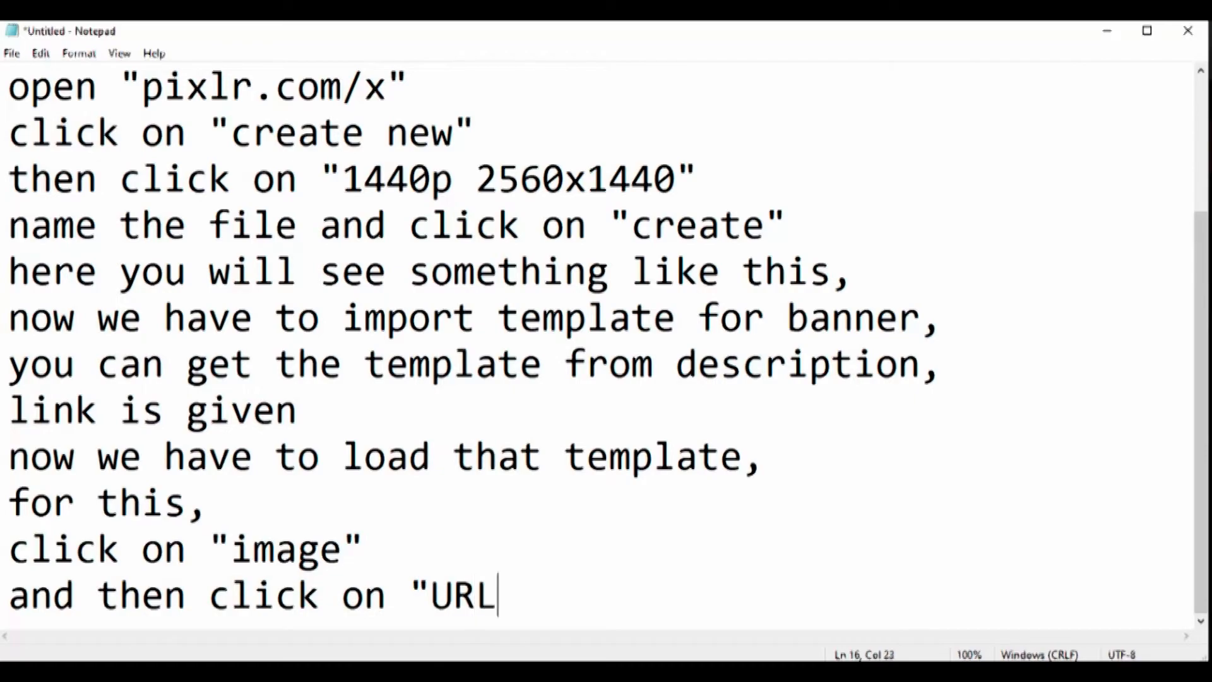
key(Return)
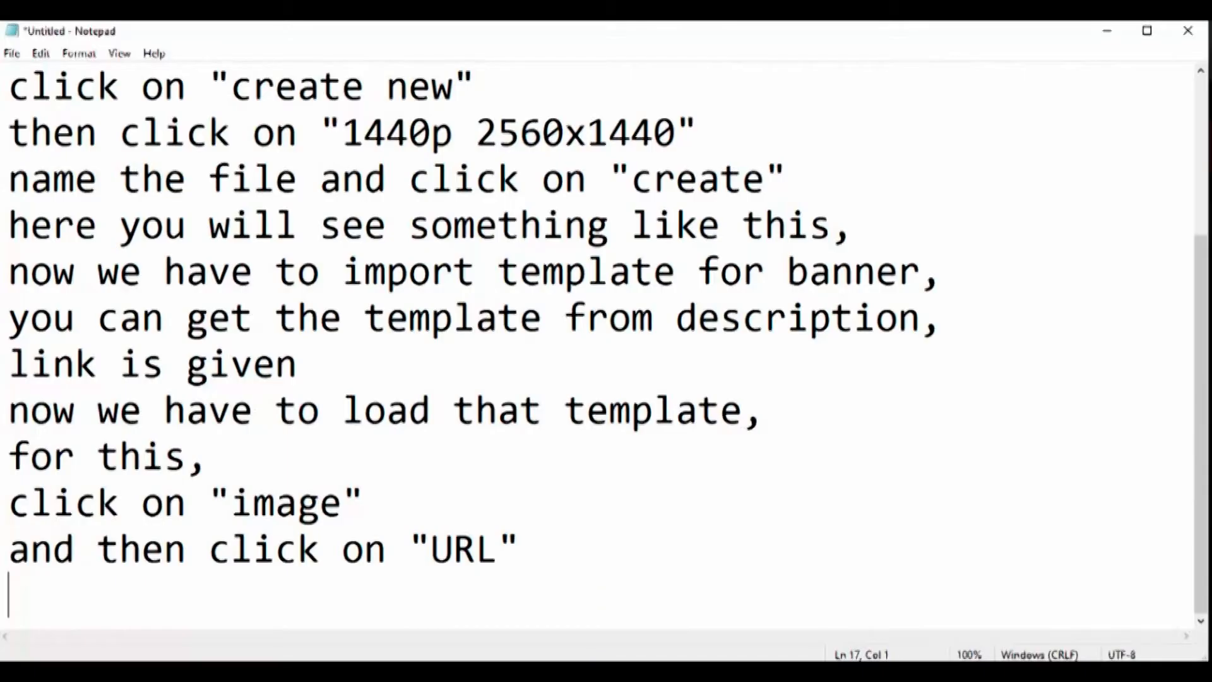
Step: Add the Notepad line "you will see a prompt box like this,"
text(you)
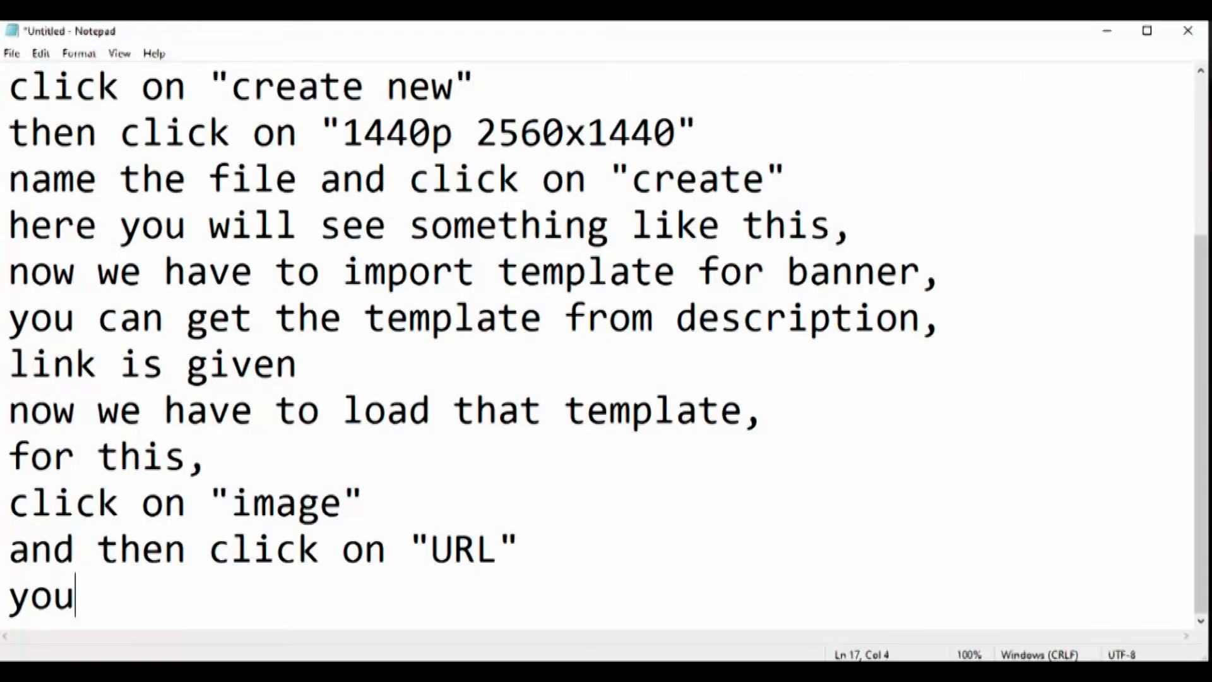
text( will see a prom)
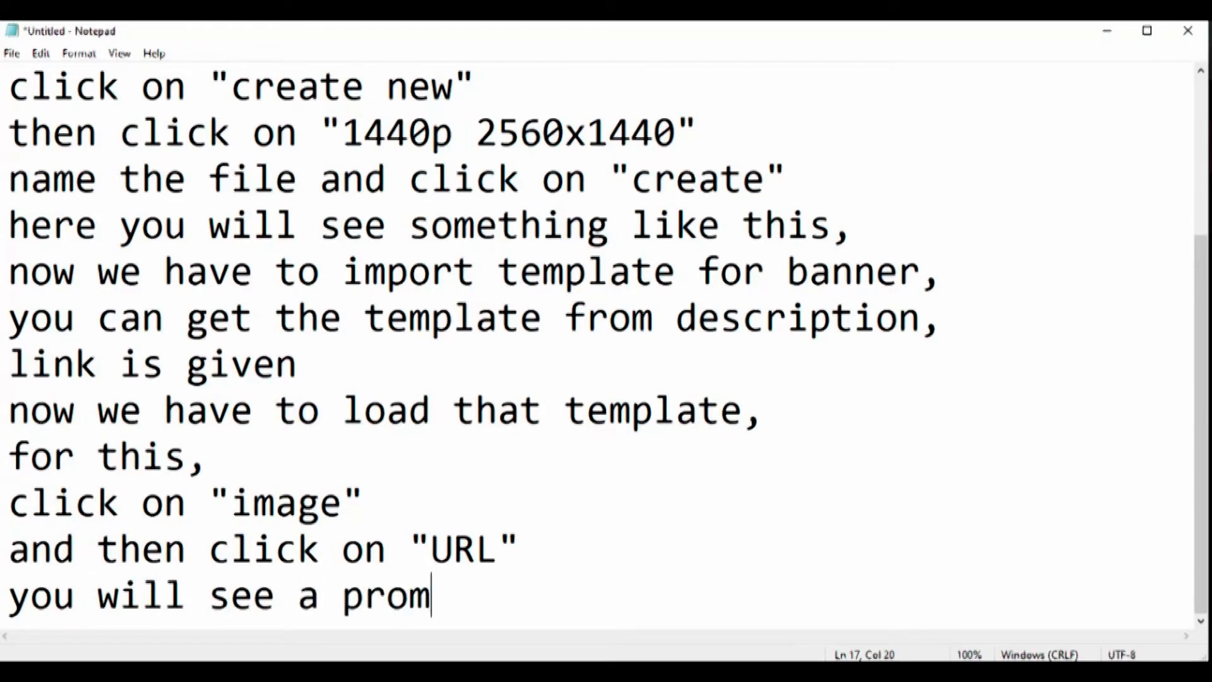
text(pt box like this,)
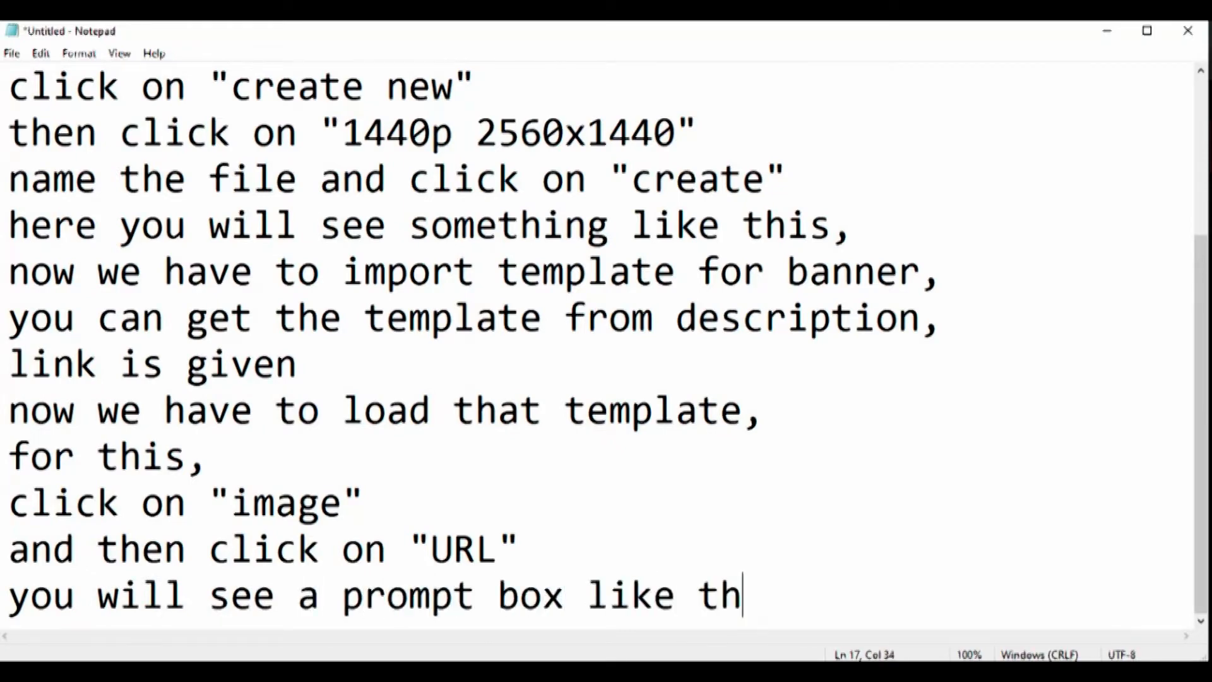
key(Return)
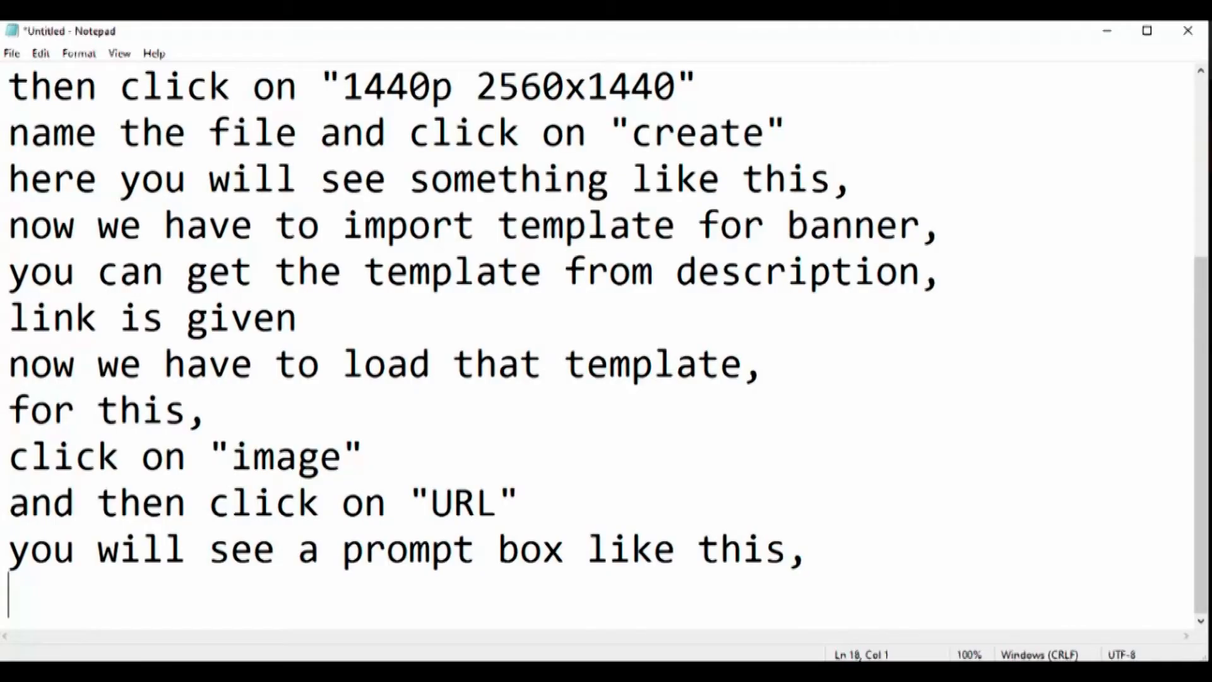
Step: Add the Notepad line "paste the link that is given in video description," and switch back to Pixlr X
text(paste tha)
key(BackSpace)
text(e link that is given in)
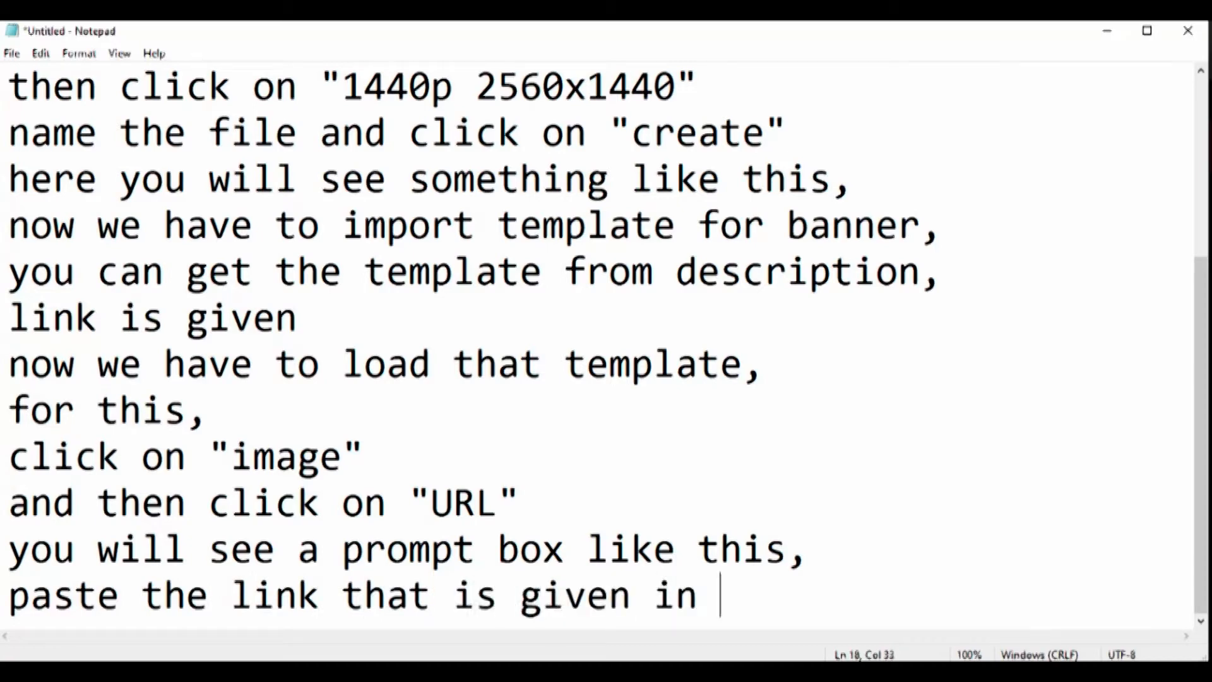
text( video description,)
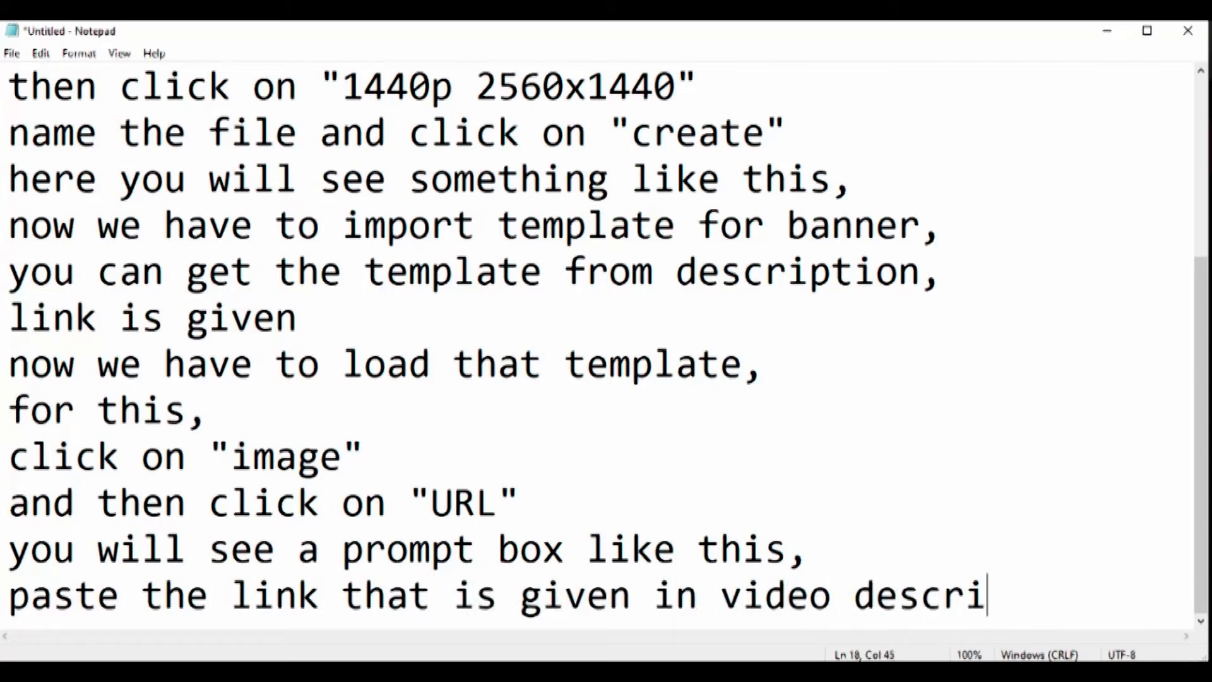
key(Return)
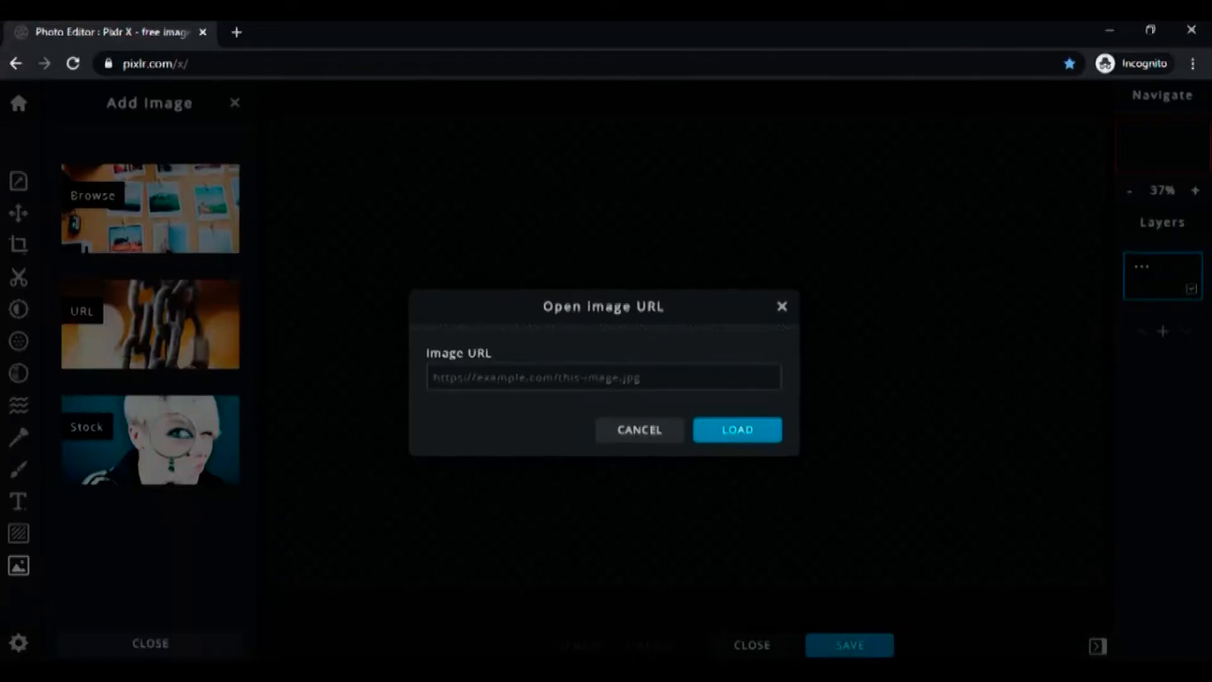
Step: Paste the copied template link as the image URL and load it
click(604, 376)
key(ctrl+v)
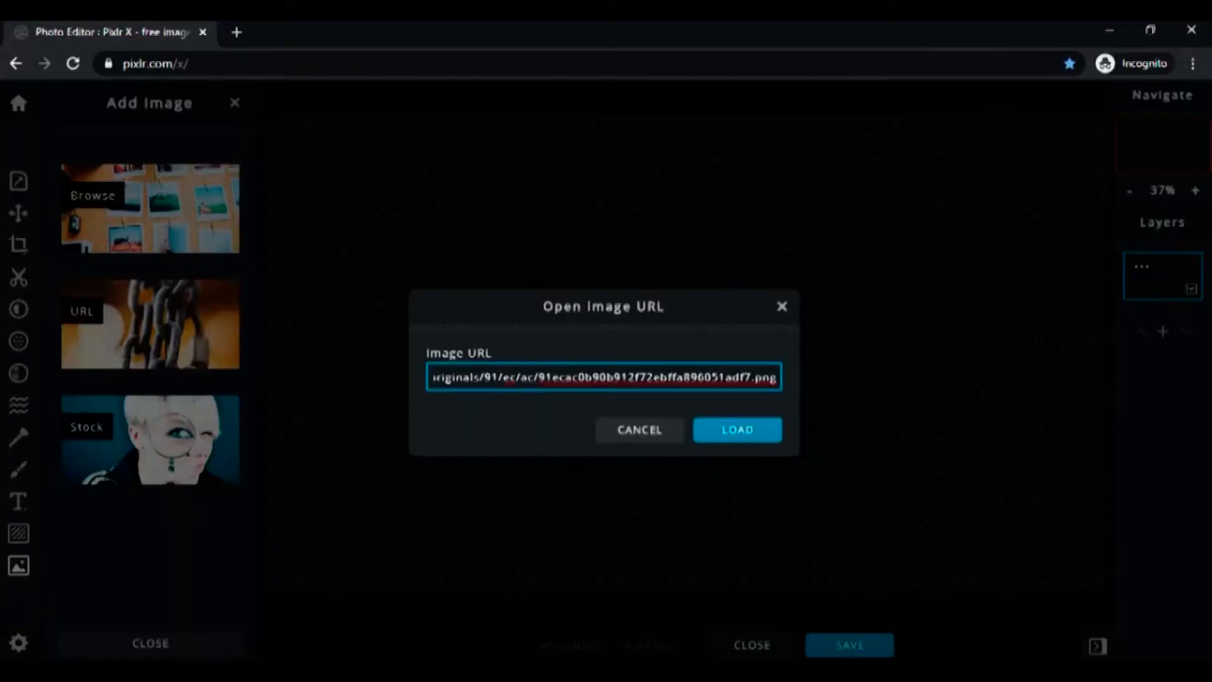
key(Return)
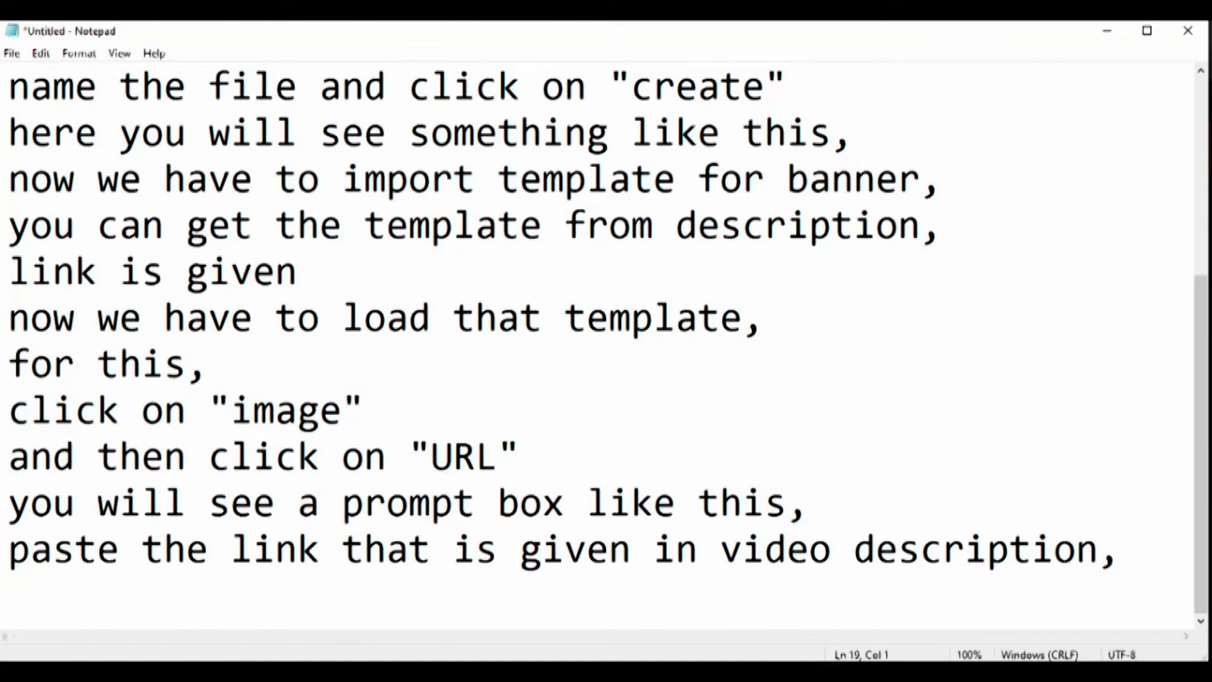
Step: In Notepad, add the lines "so we have loaded the template," and "now click on "add to current""
text(so we have loaded the template,)
key(Return)
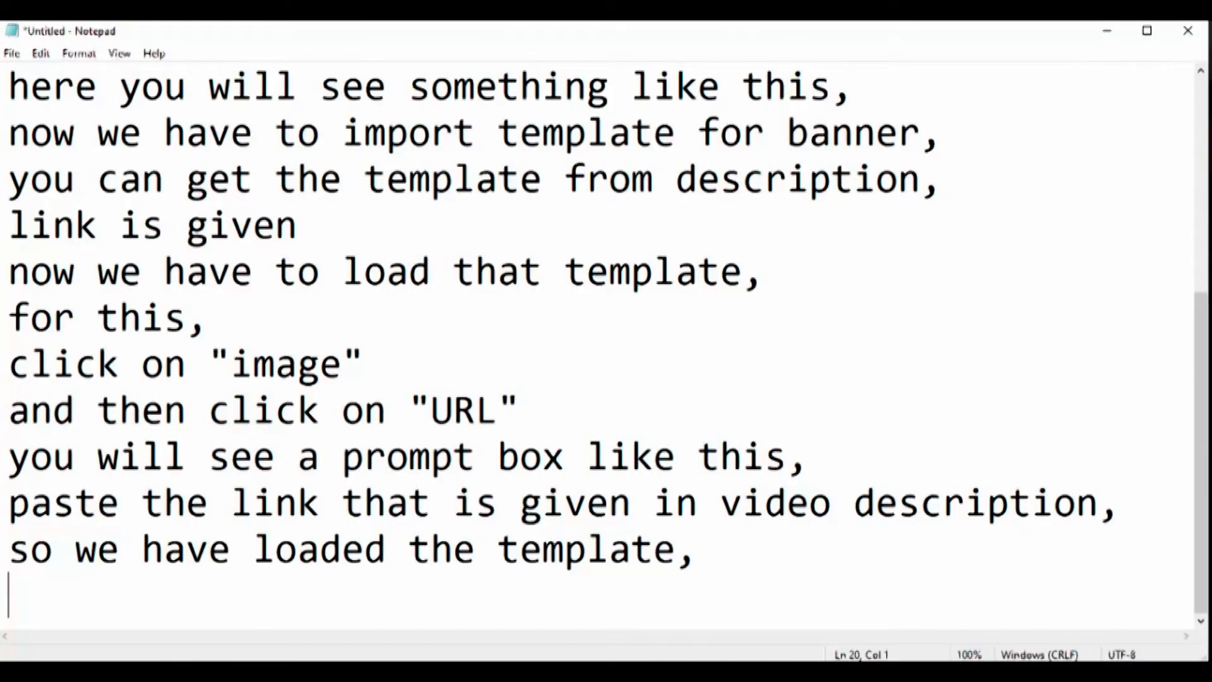
text(now click on "add to current")
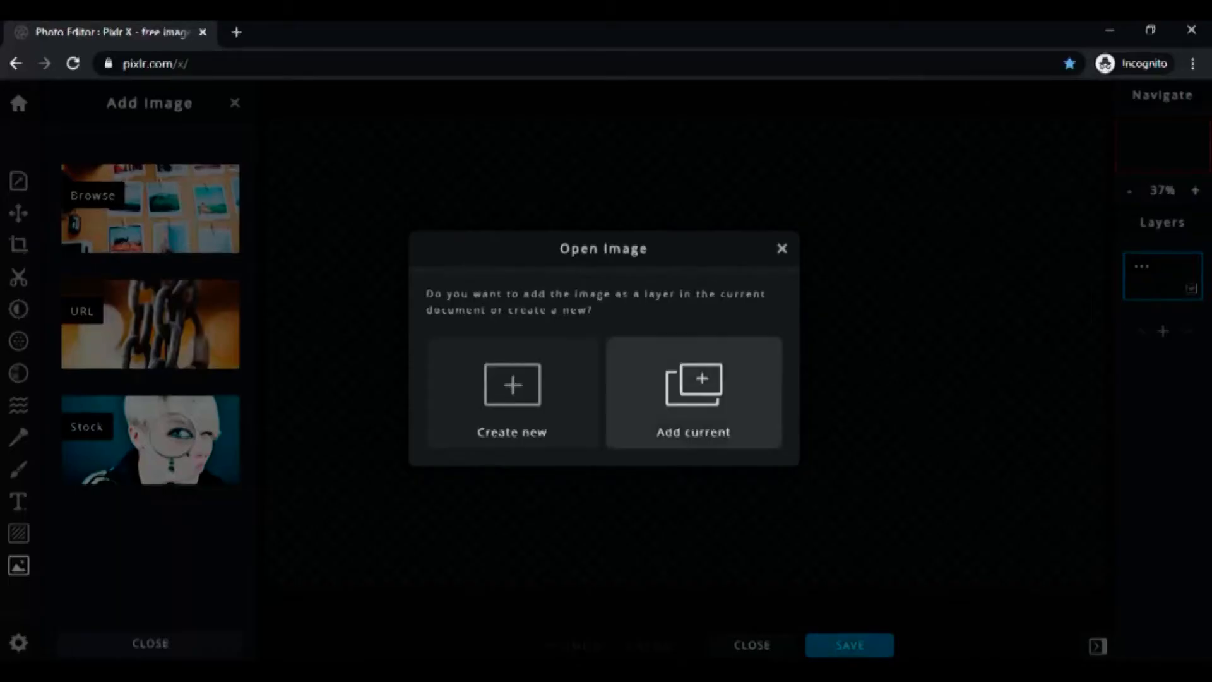
Step: Add the loaded template as a layer in the current Pixlr X document, and add the Notepad line "here is our template,"
click(693, 392)
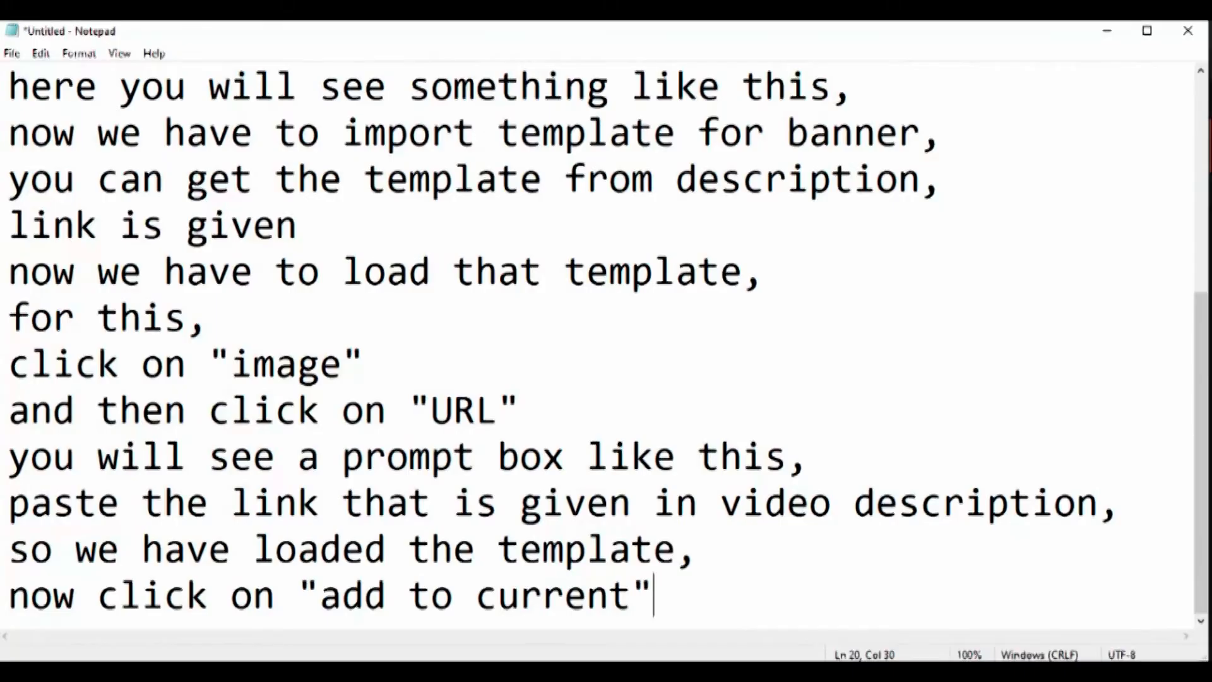
key(Return)
text(here is out )
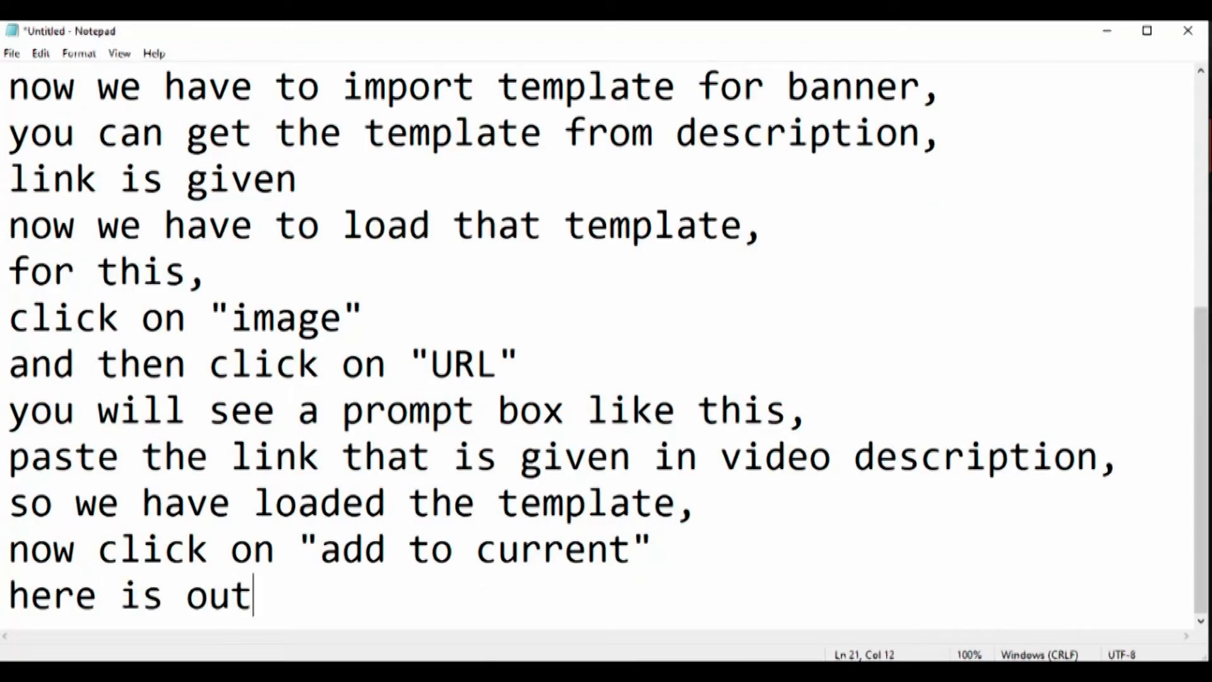
text(template,)
key(Return)
Step: Add the Notepad line "now we have to download a background image"
text(now we have )
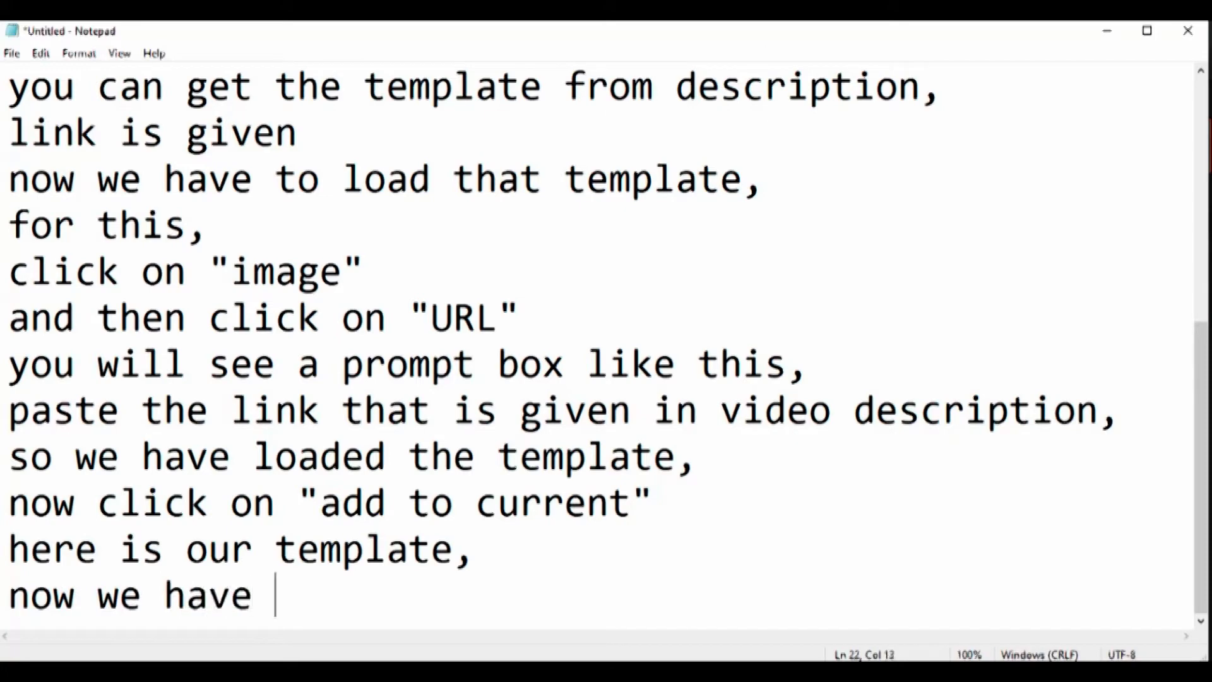
text(to dow)
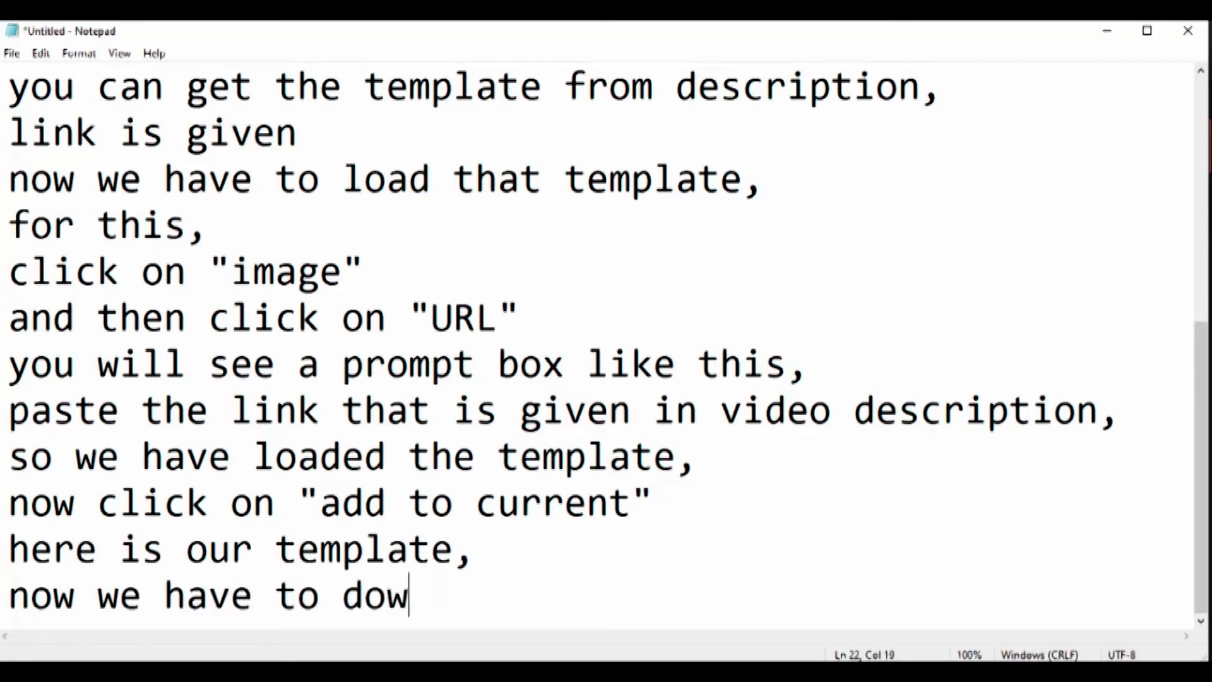
text(nload a back)
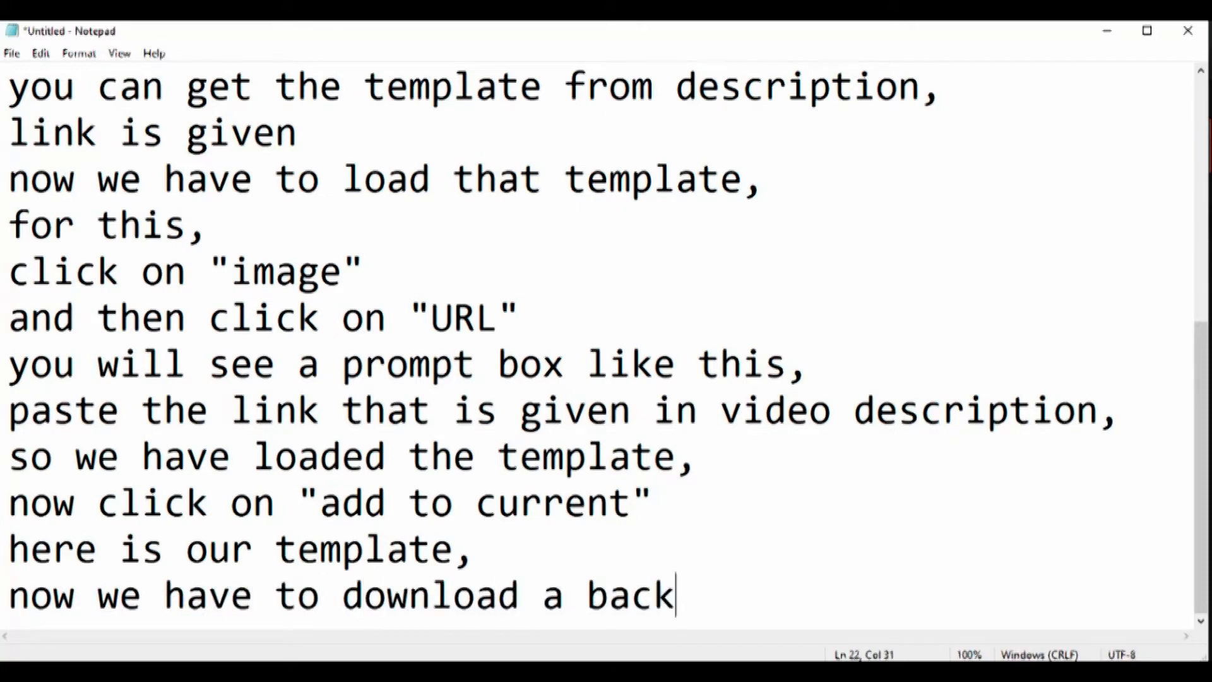
text(ground image)
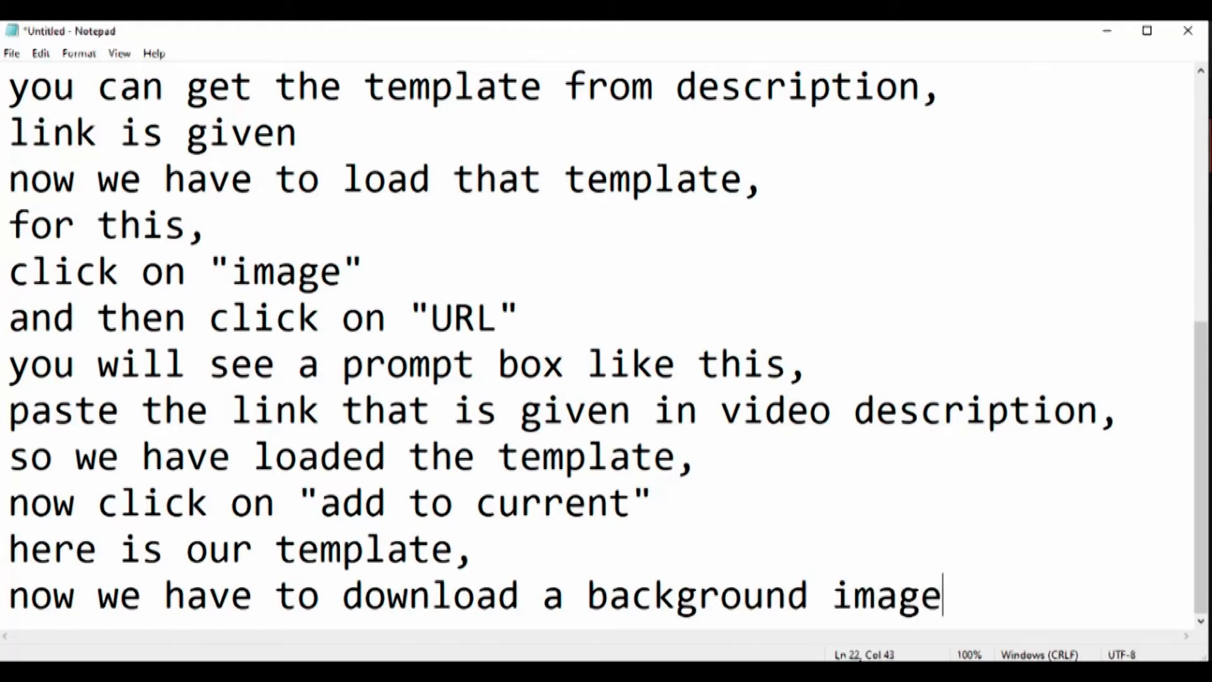
key(Return)
Step: Add the Notepad line "you can download of your choice what you like," and switch back to Pixlr X
text(you can )
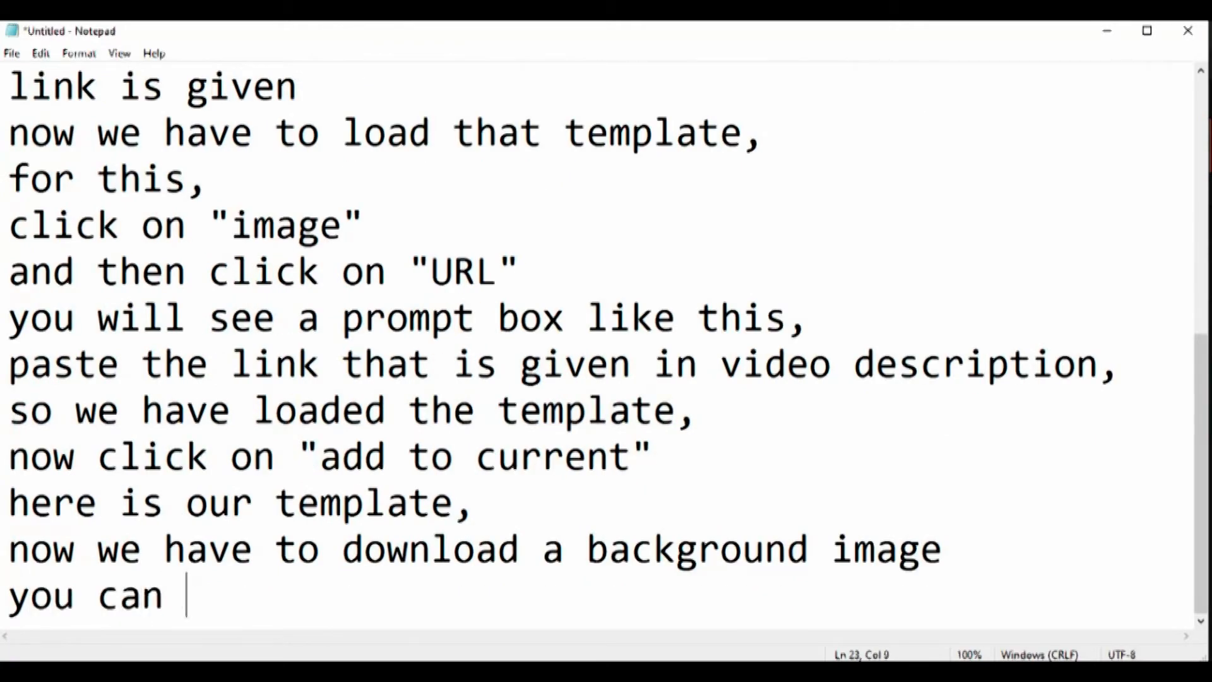
text(download of your choice)
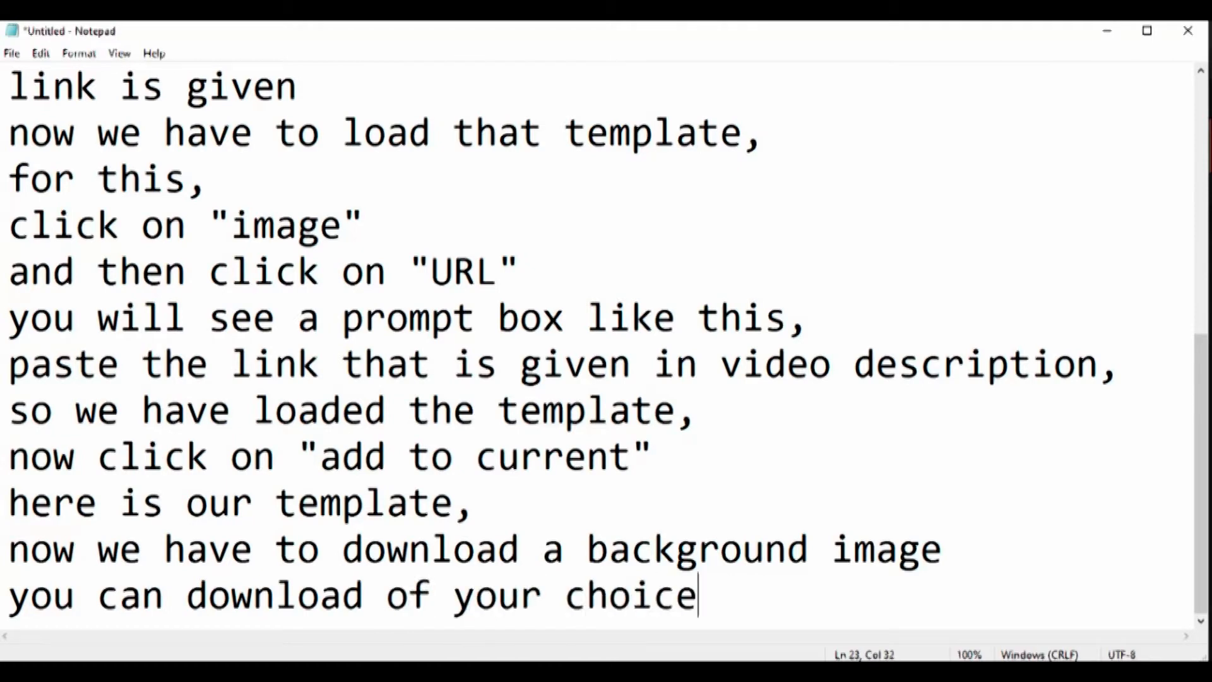
text( what)
key(BackSpace)
text(at you like,)
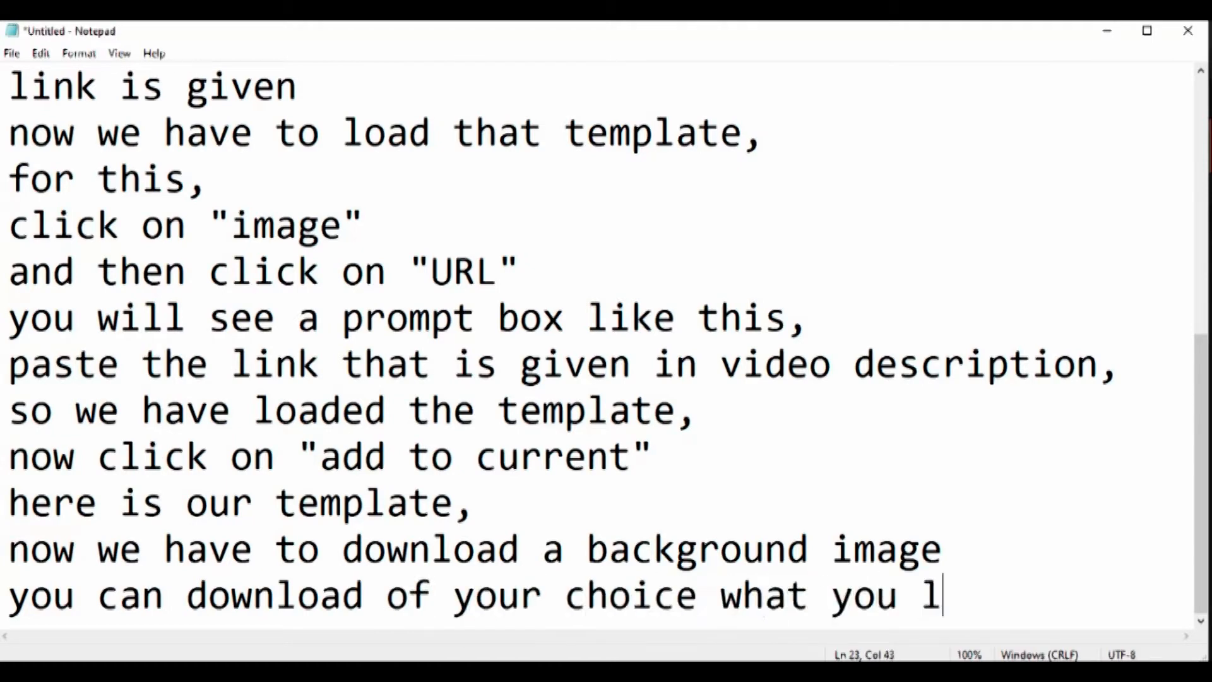
key(Return)
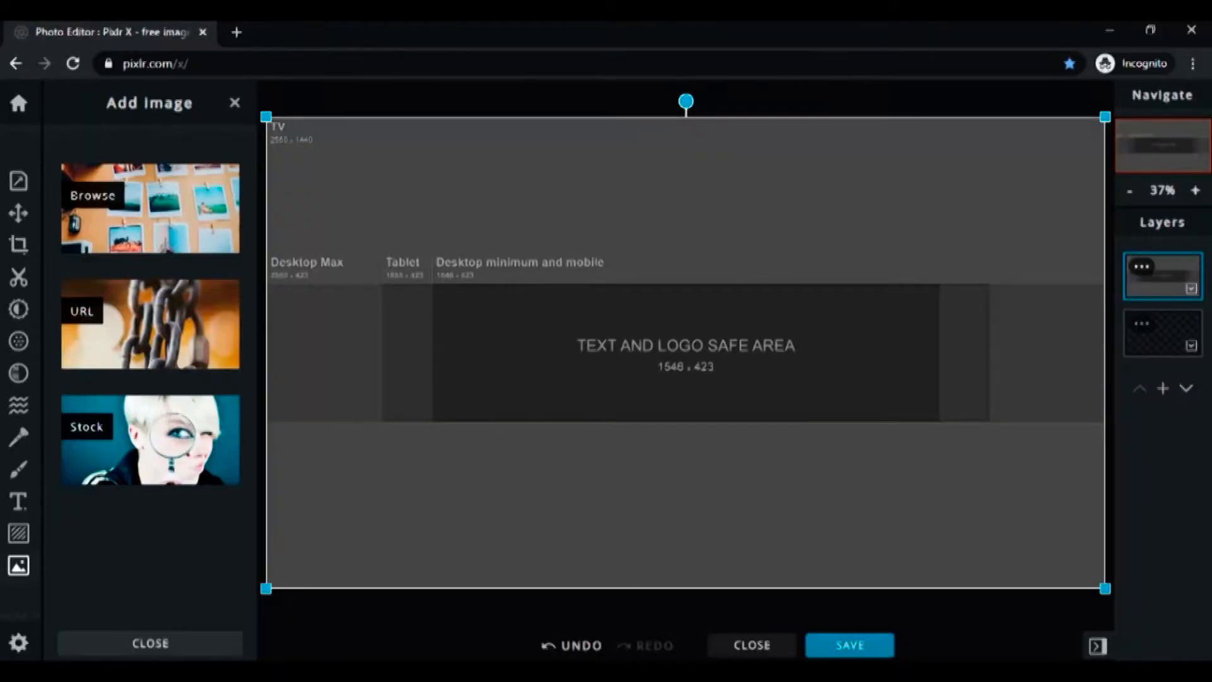
Step: Bring up Google in a new browser tab and search for "background images"
click(236, 31)
text(google)
key(Return)
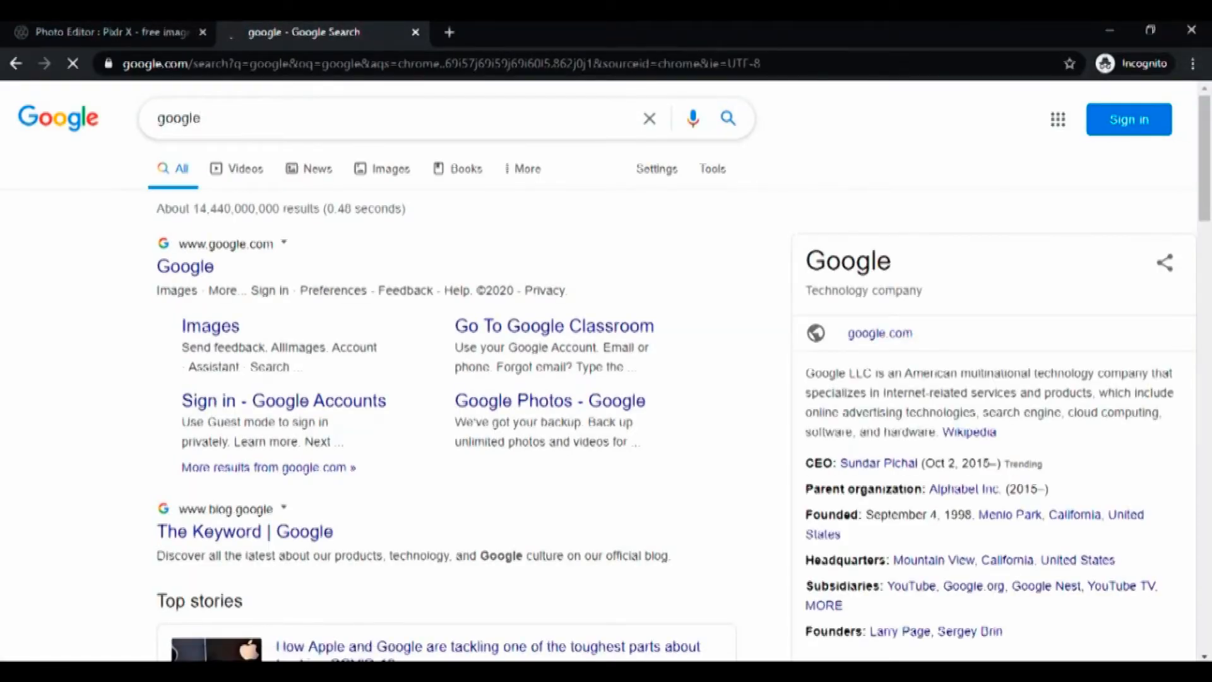
key(ctrl+a)
text(bac)
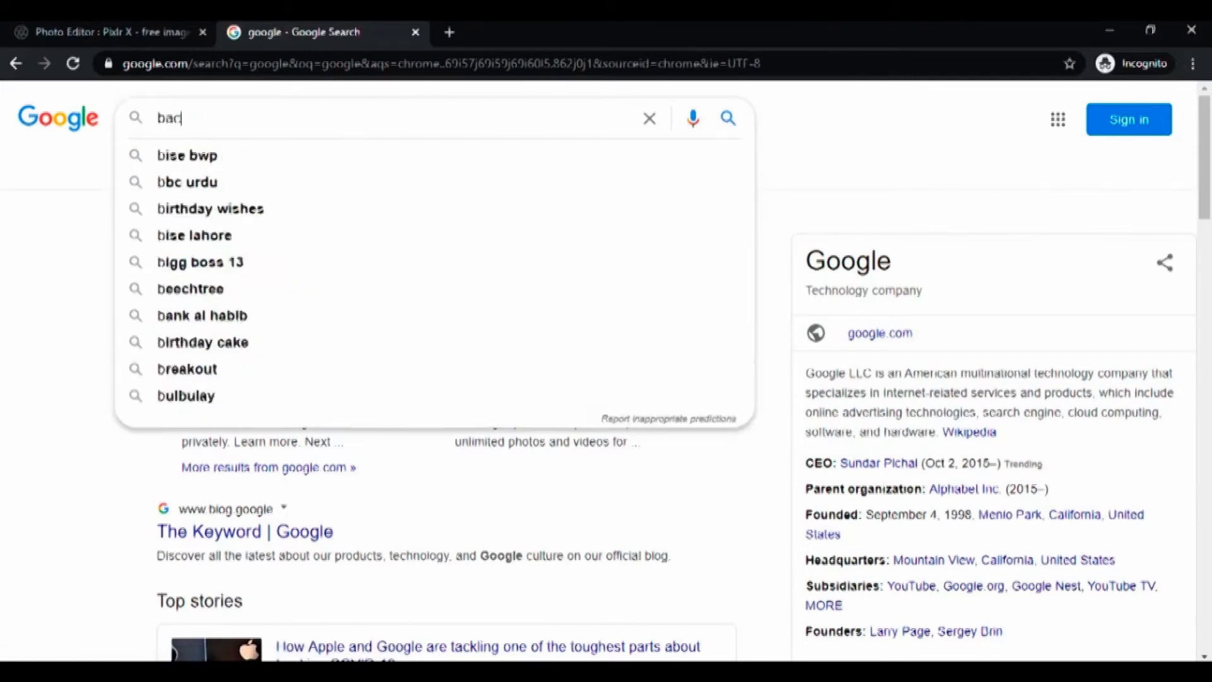
text(kground images)
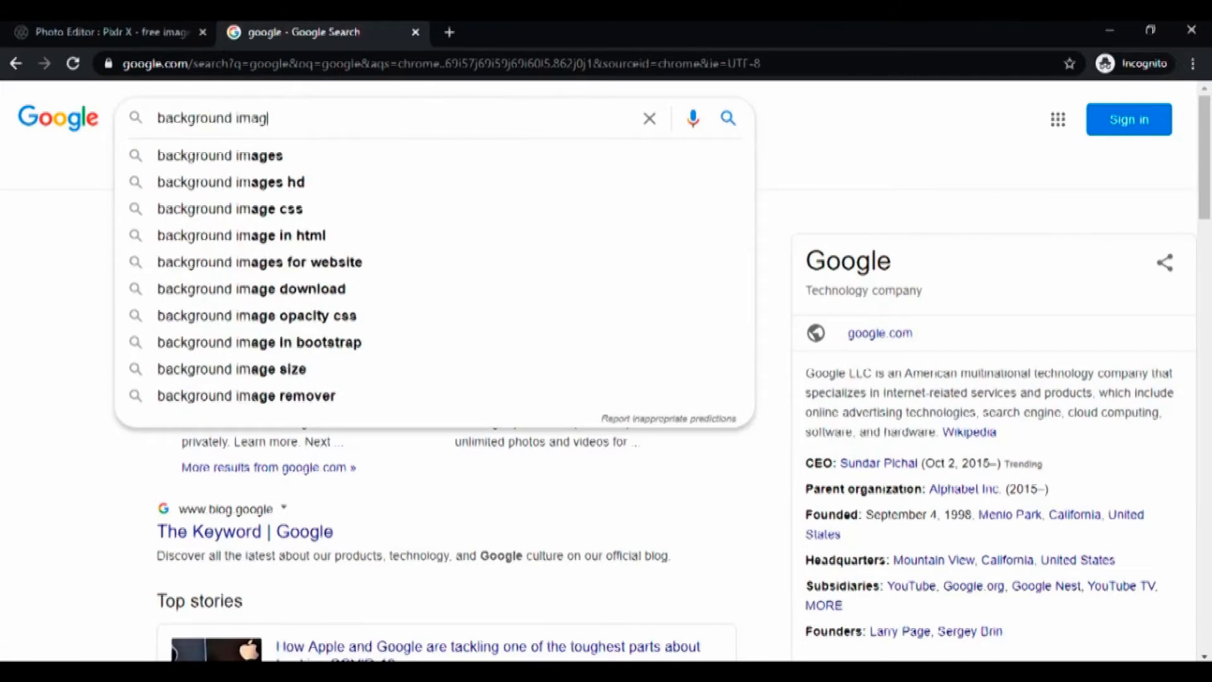
key(Return)
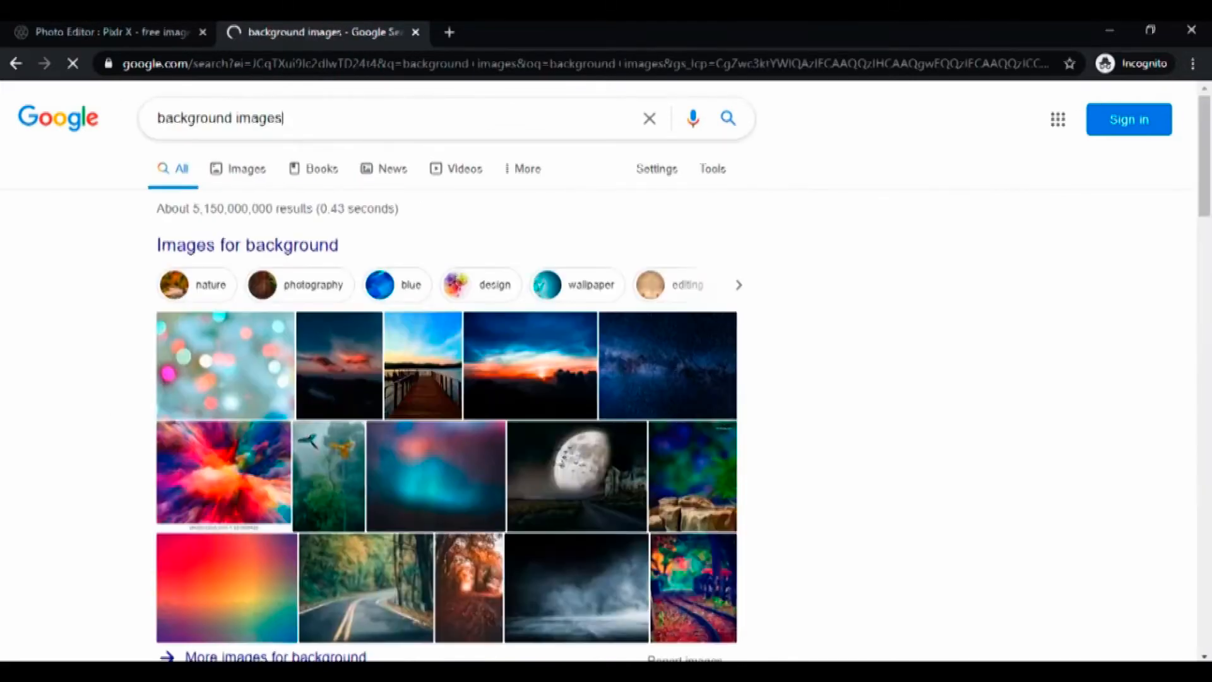
Step: Find "background images hd" in Google Images and open the preview of the blurred-lights wooden deck picture from getwallpapers.com
key(Return)
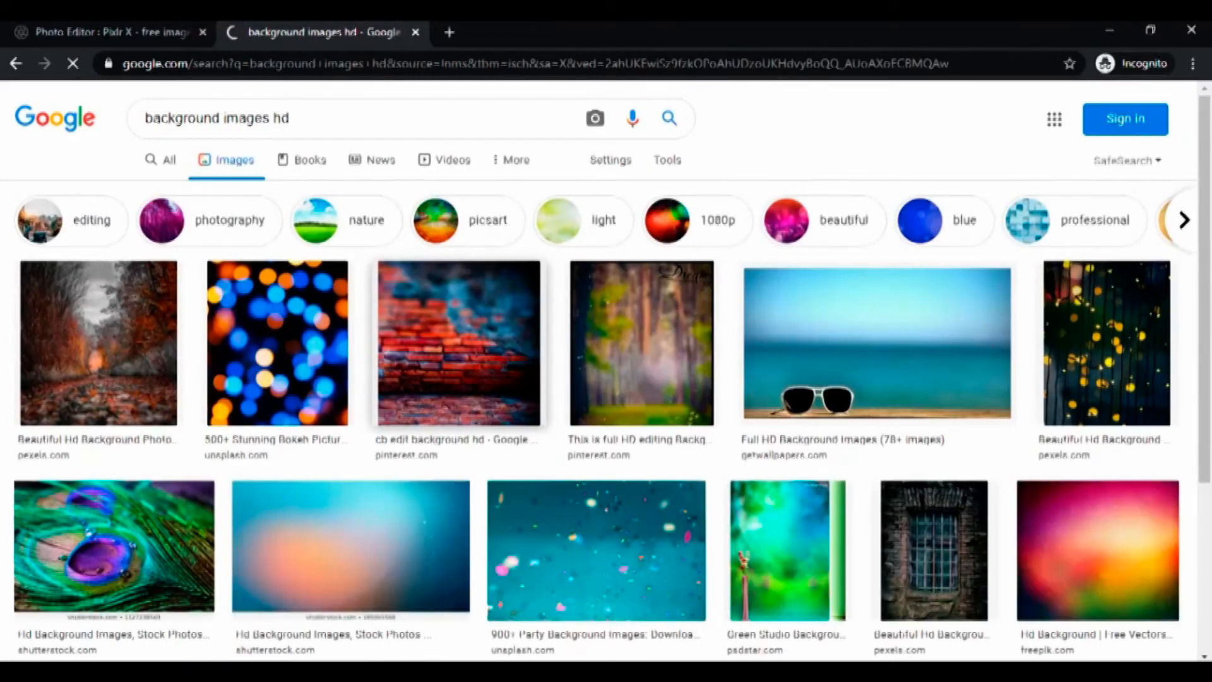
scroll(606, 371, down, 3)
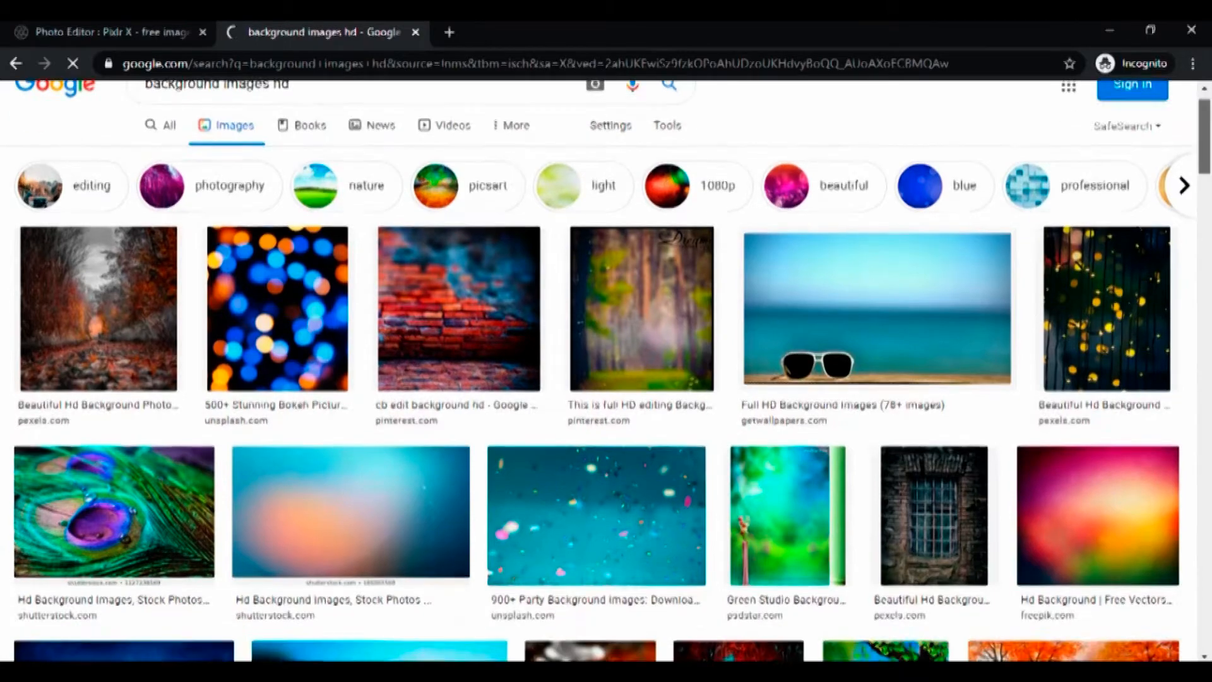
scroll(379, 411, down, 2)
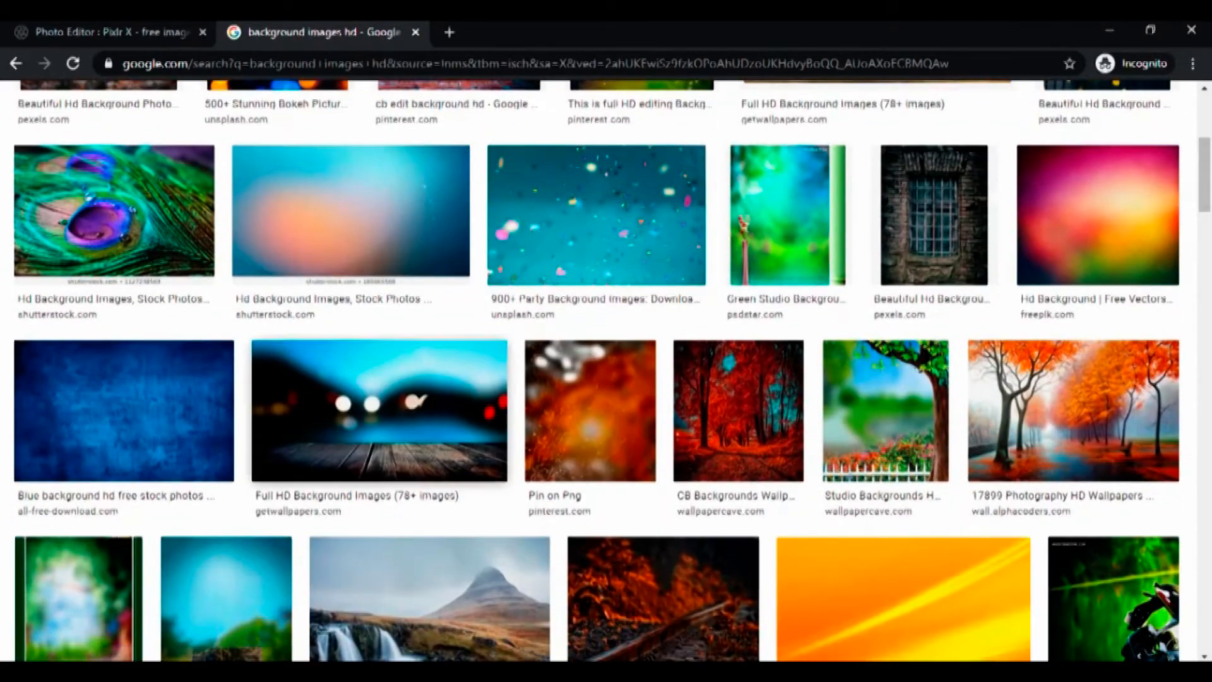
click(378, 411)
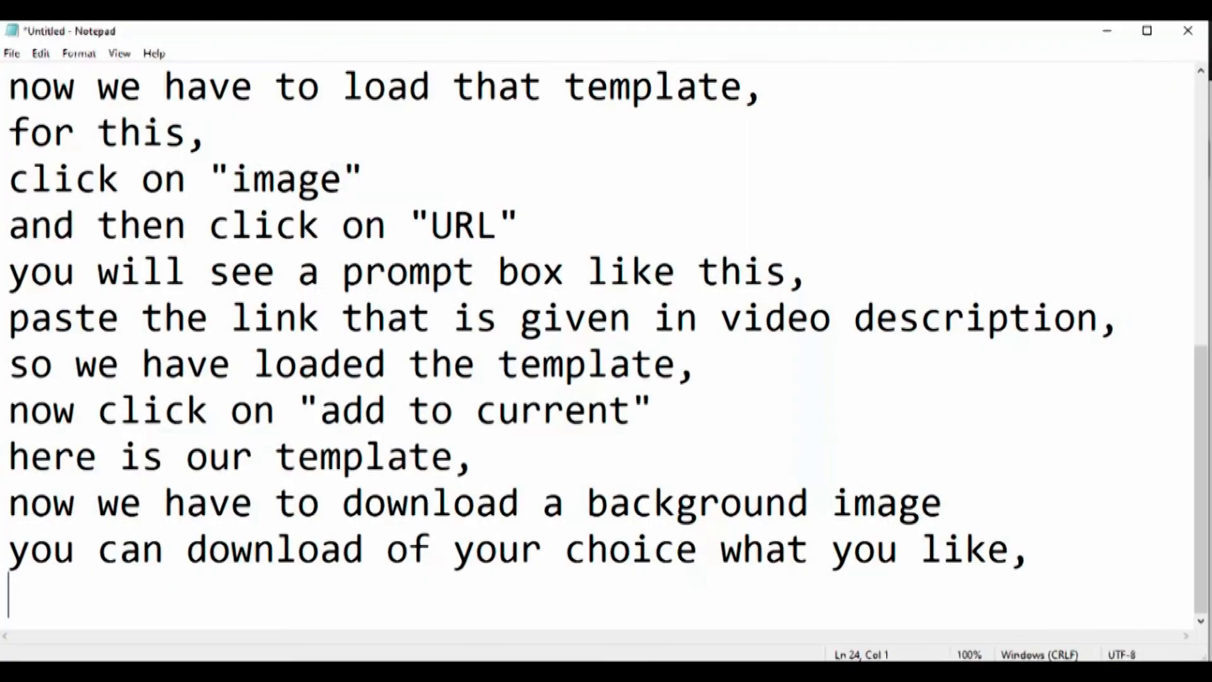
Step: Add the Notepad line "here are some hd images for background,"
text(here are some)
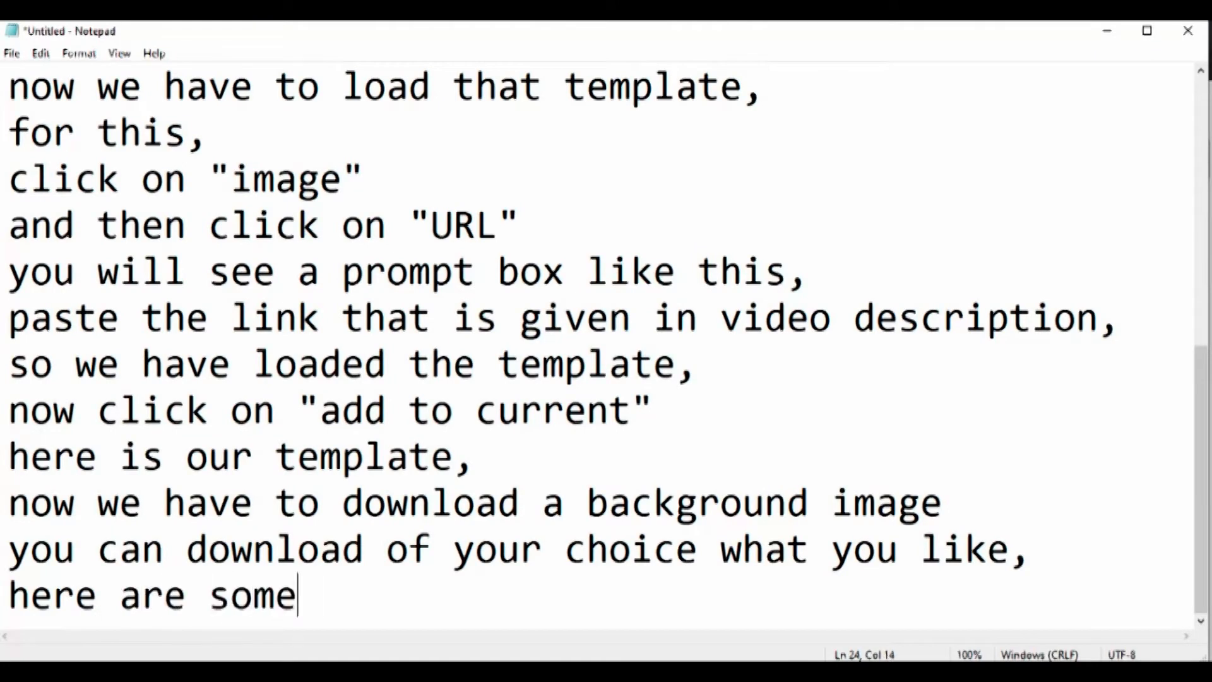
text( hd images for)
text(ba)
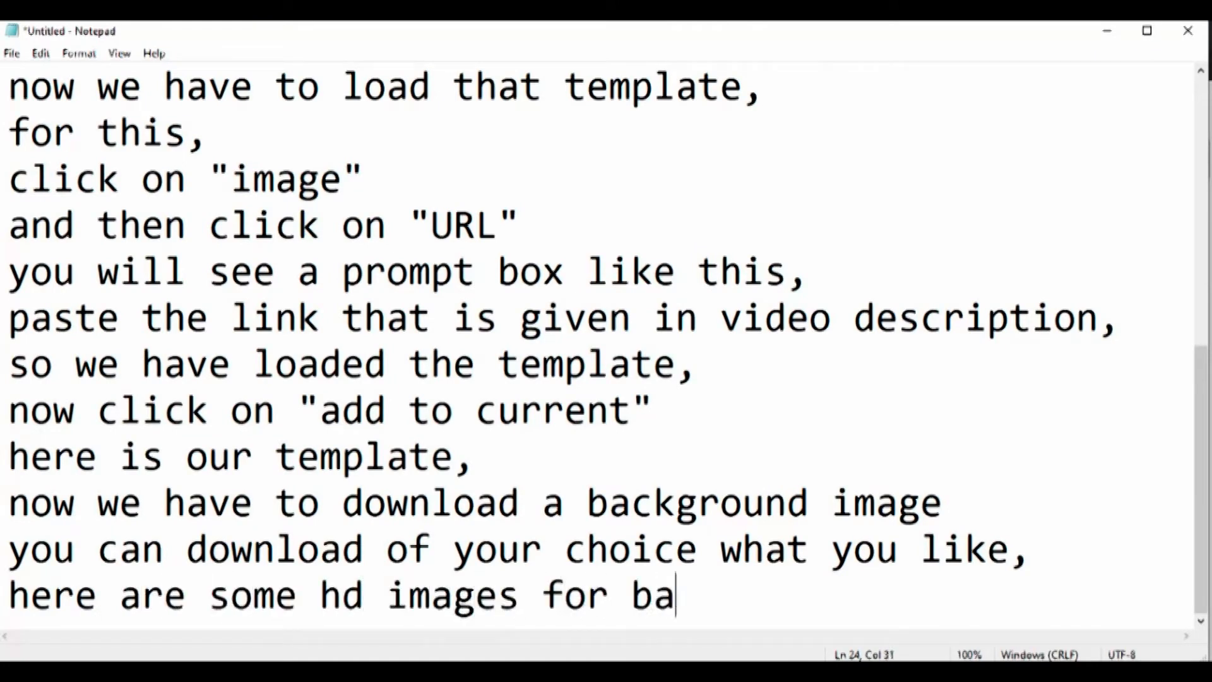
text(ckground,)
key(Return)
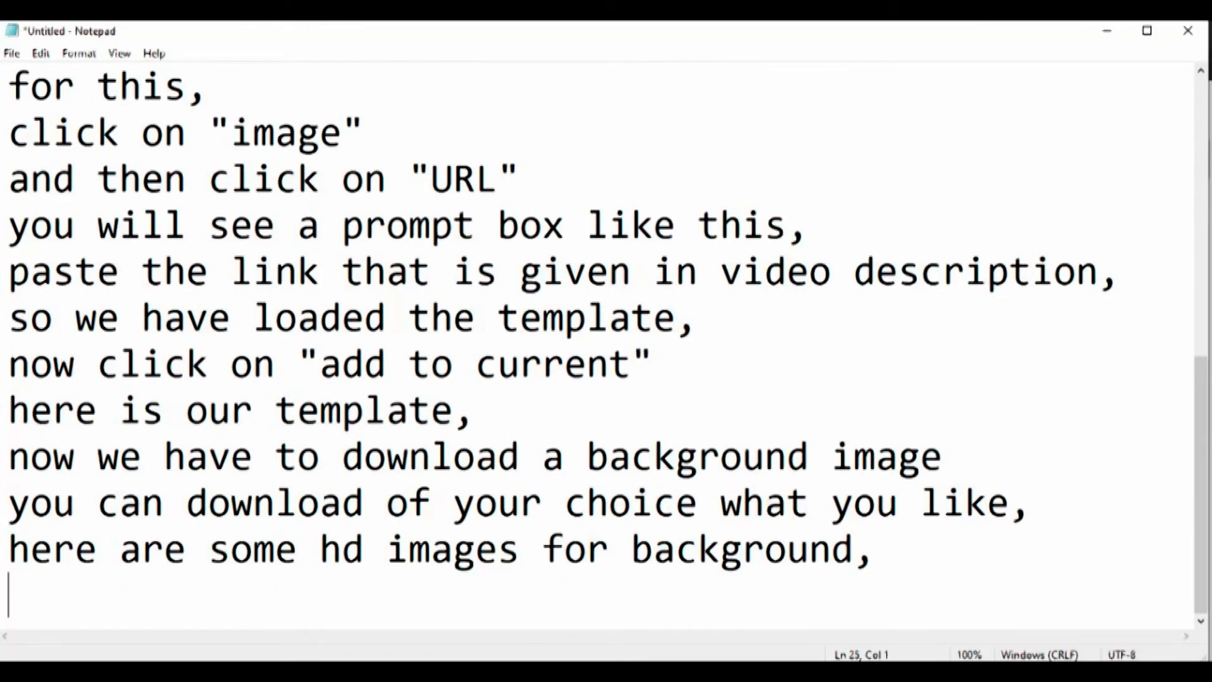
Step: Add the Notepad line "i have selected an image," and copy the image address of the previewed wooden deck picture
text(i hav)
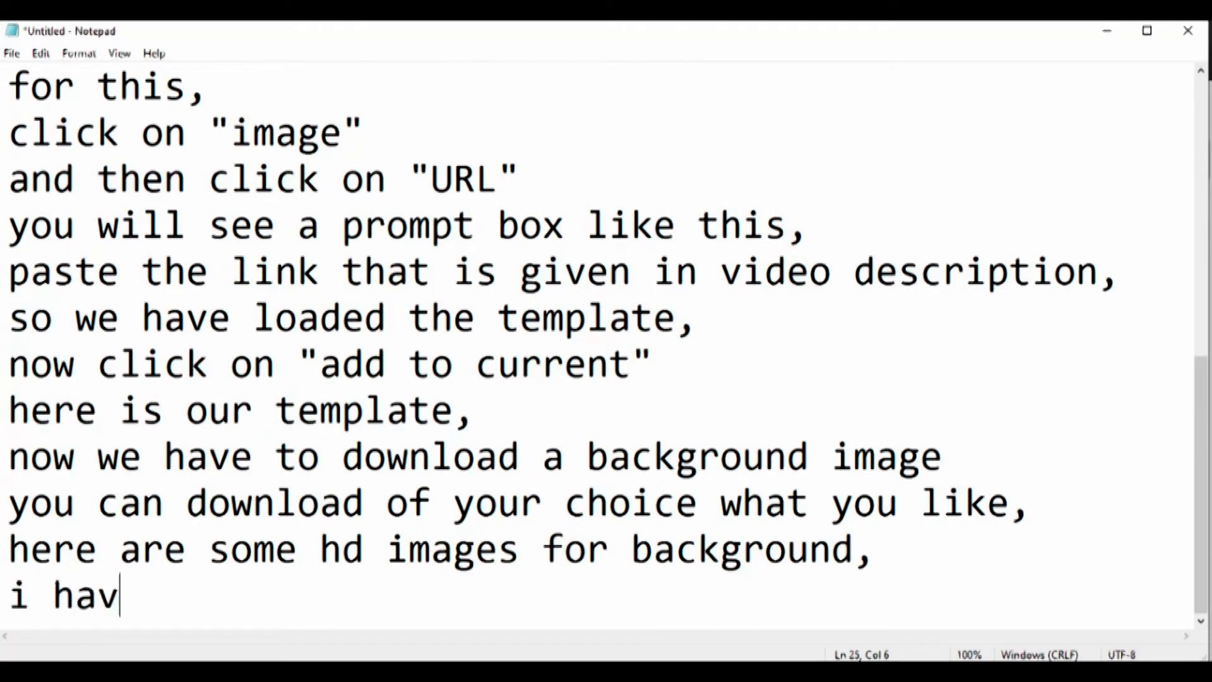
text(e selected an image,)
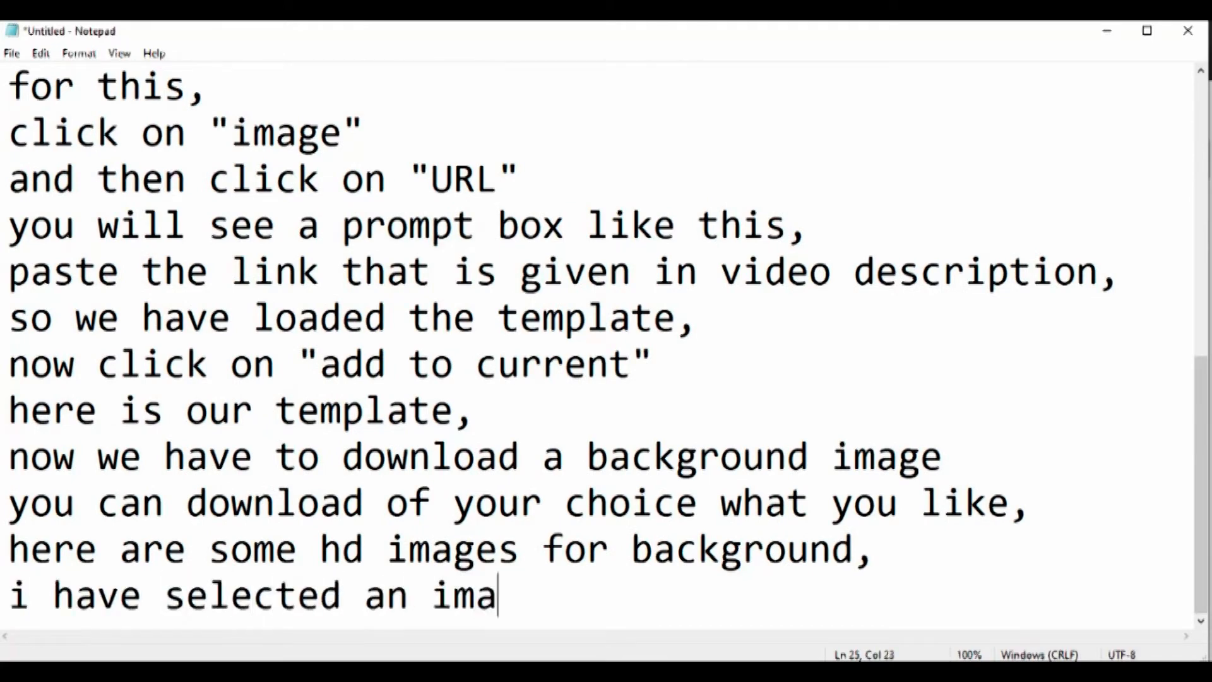
key(Return)
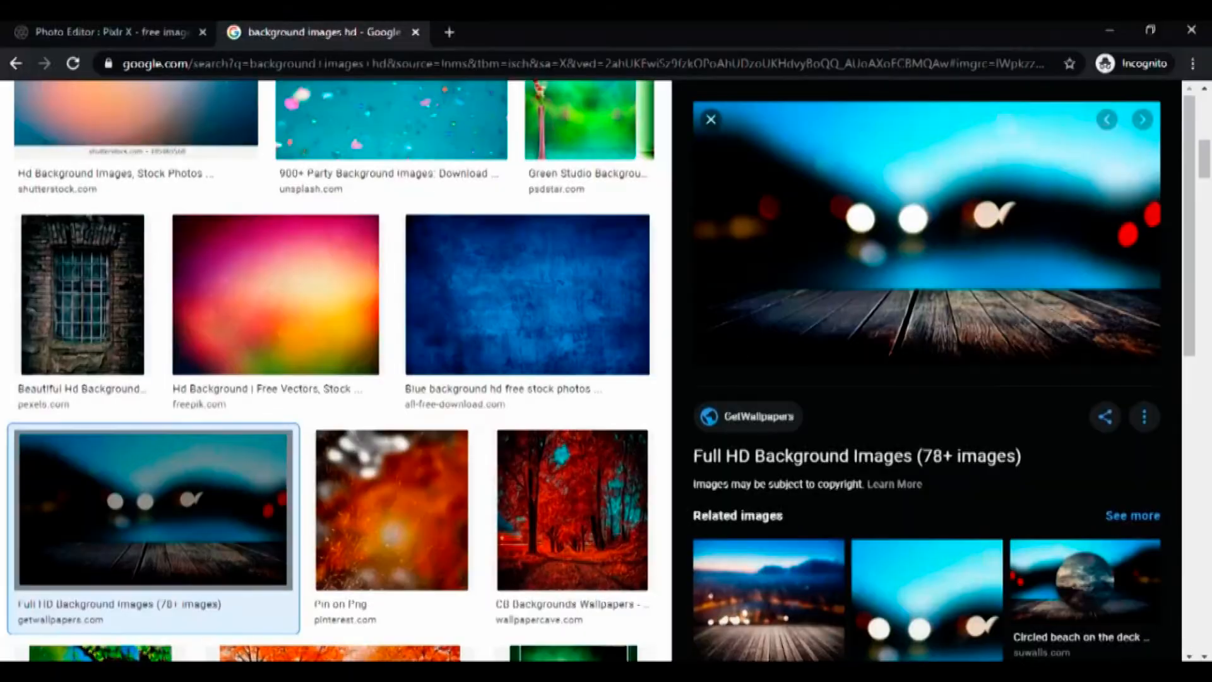
right_click(926, 231)
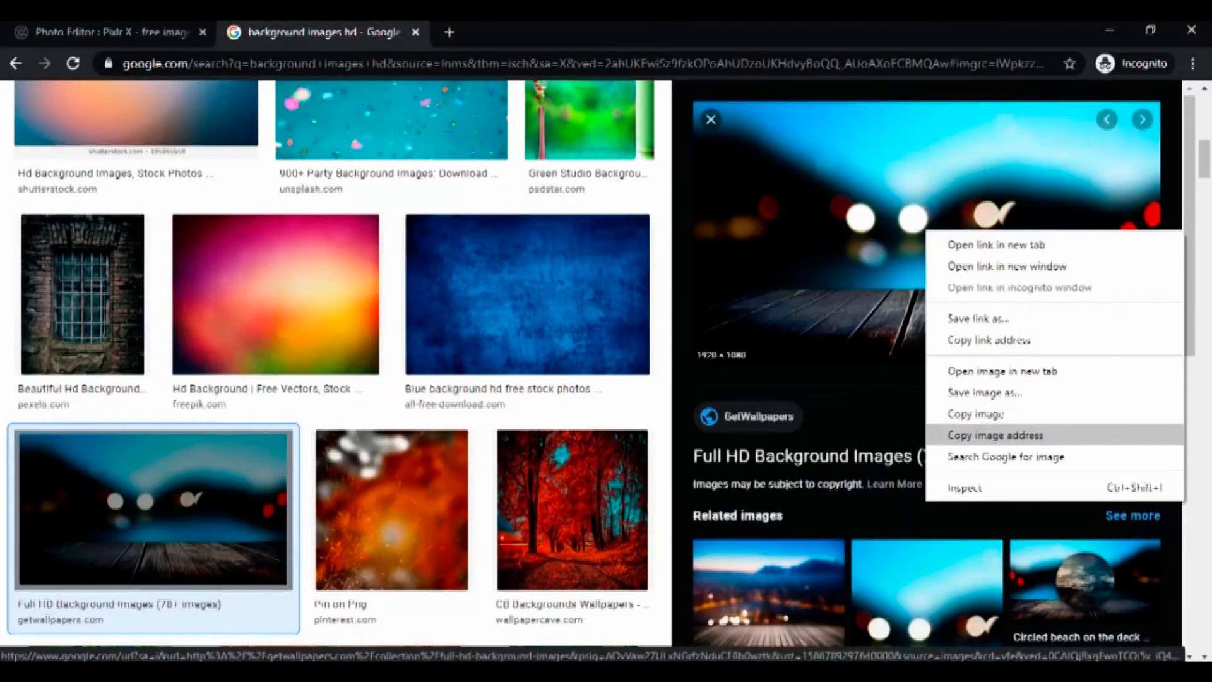
click(995, 435)
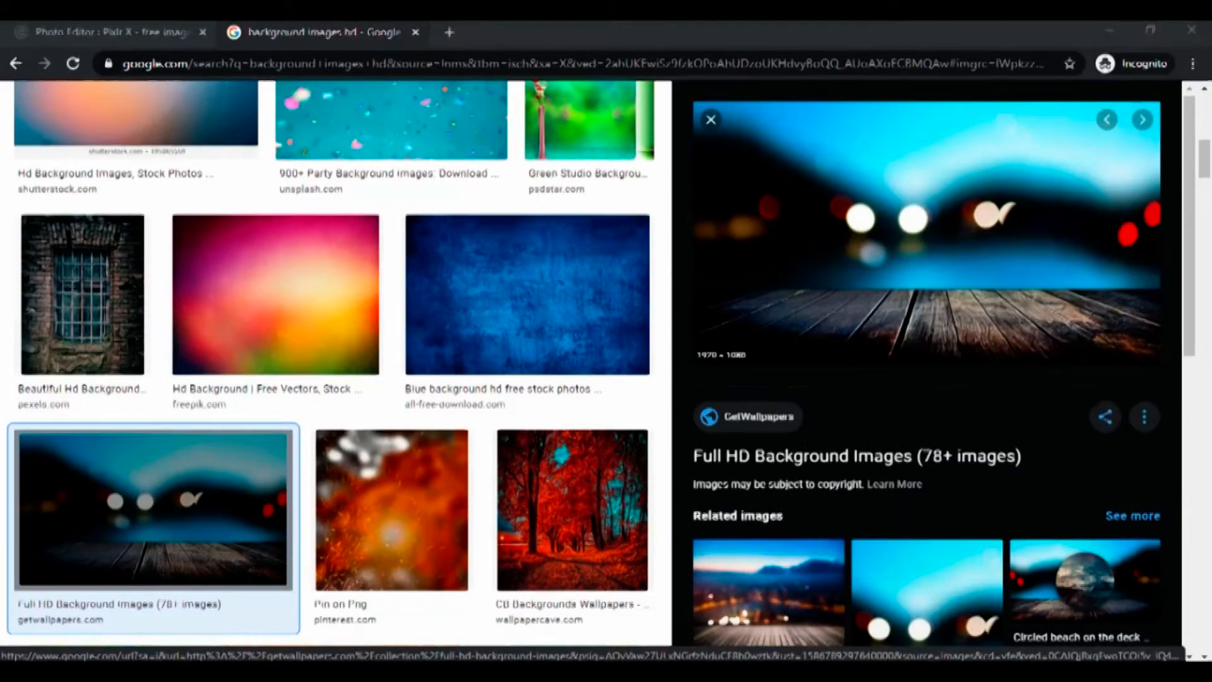
Step: Add the Notepad line 'now "right click" on that image and'
text(now)
text( right)
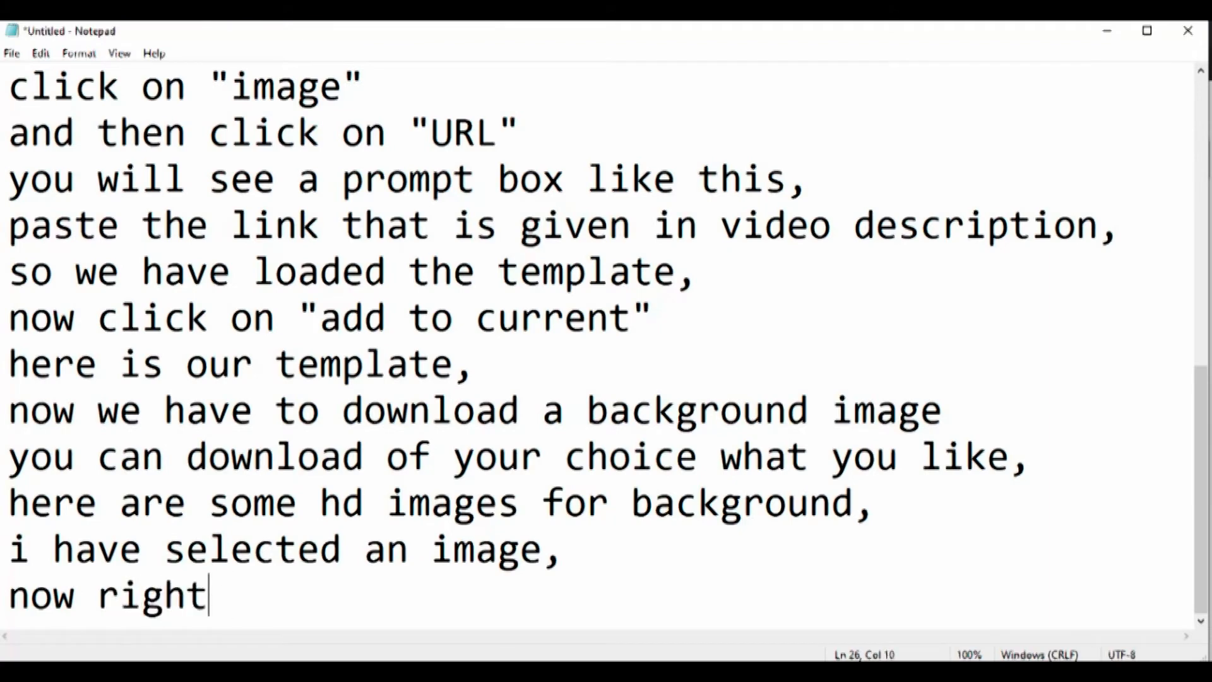
key(BackSpace)
key(BackSpace)
key(BackSpace)
key(BackSpace)
key(BackSpace)
text("rig)
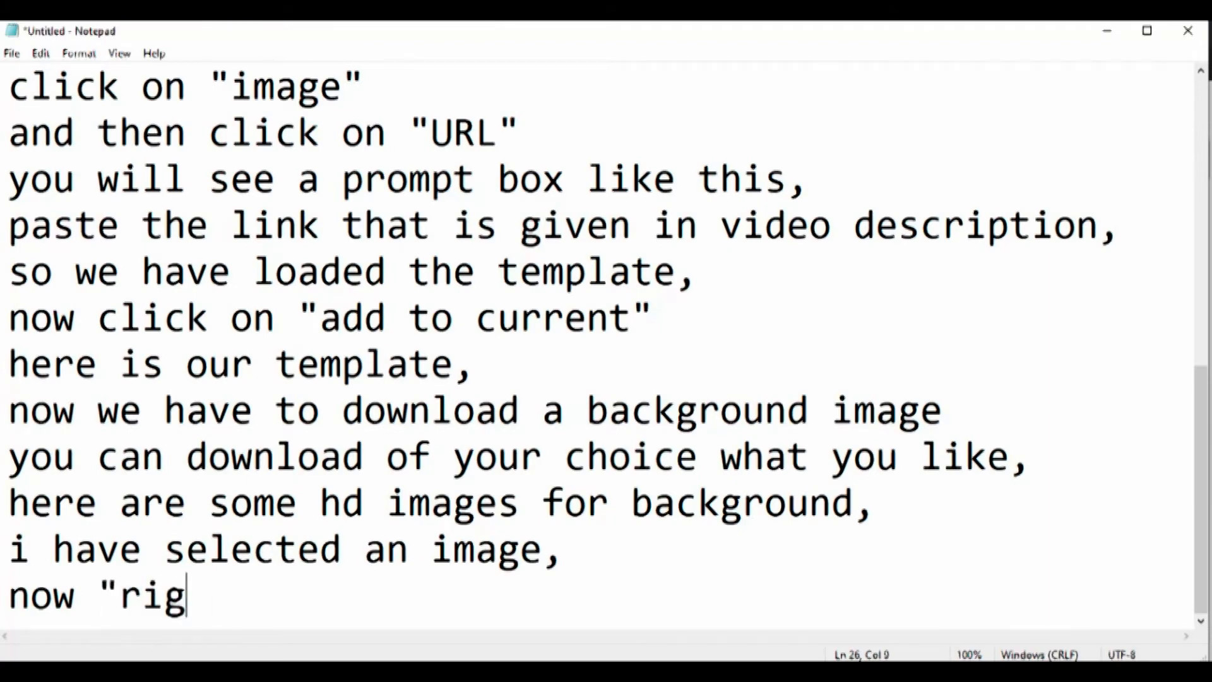
text(ht click" on)
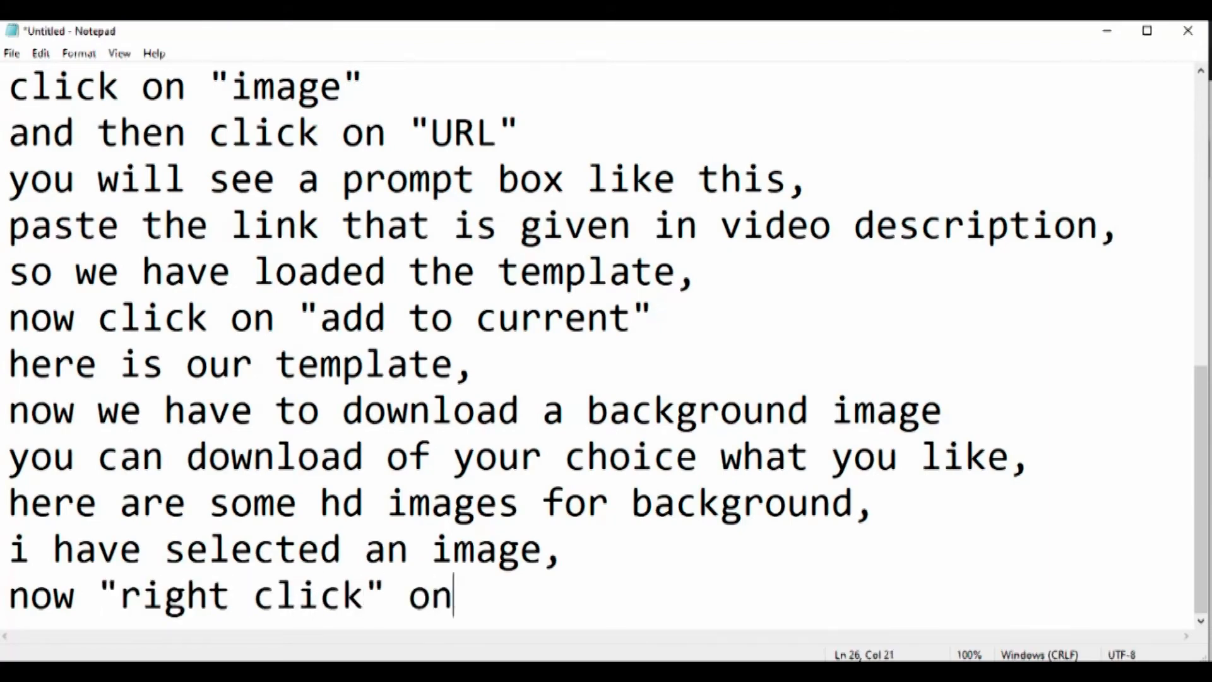
text( that image and)
key(Return)
Step: Add the Notepad line 'then click on "copy image address"'
text(then click on)
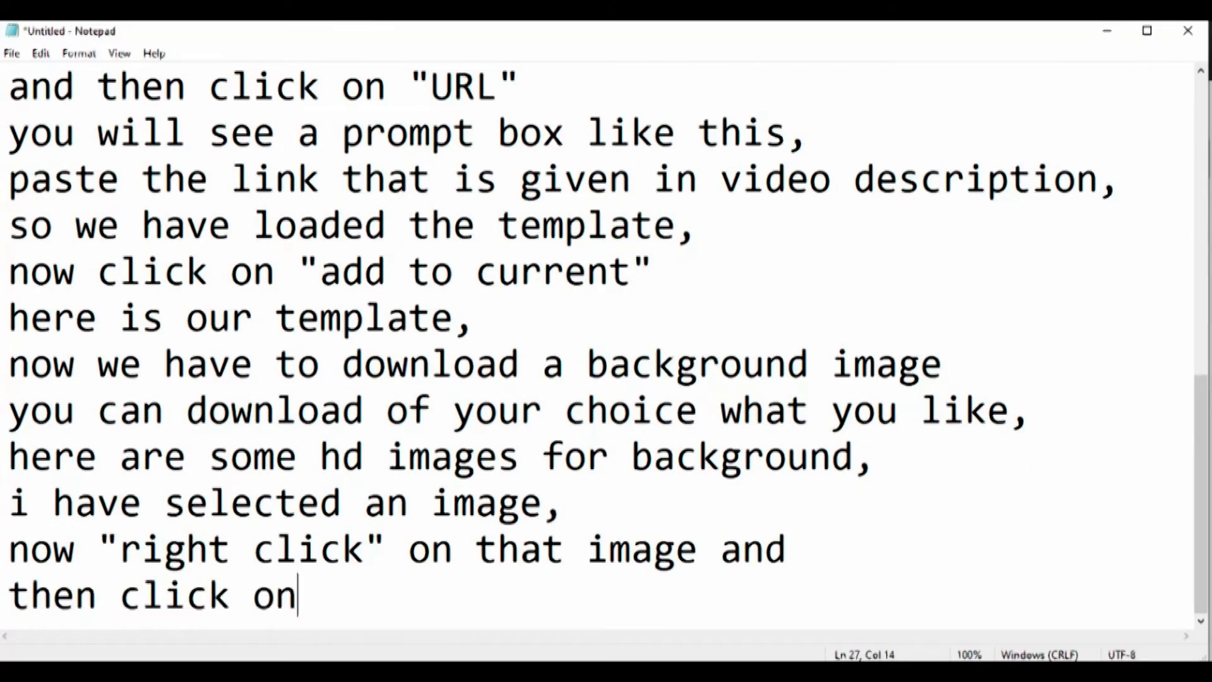
text( "copy image a)
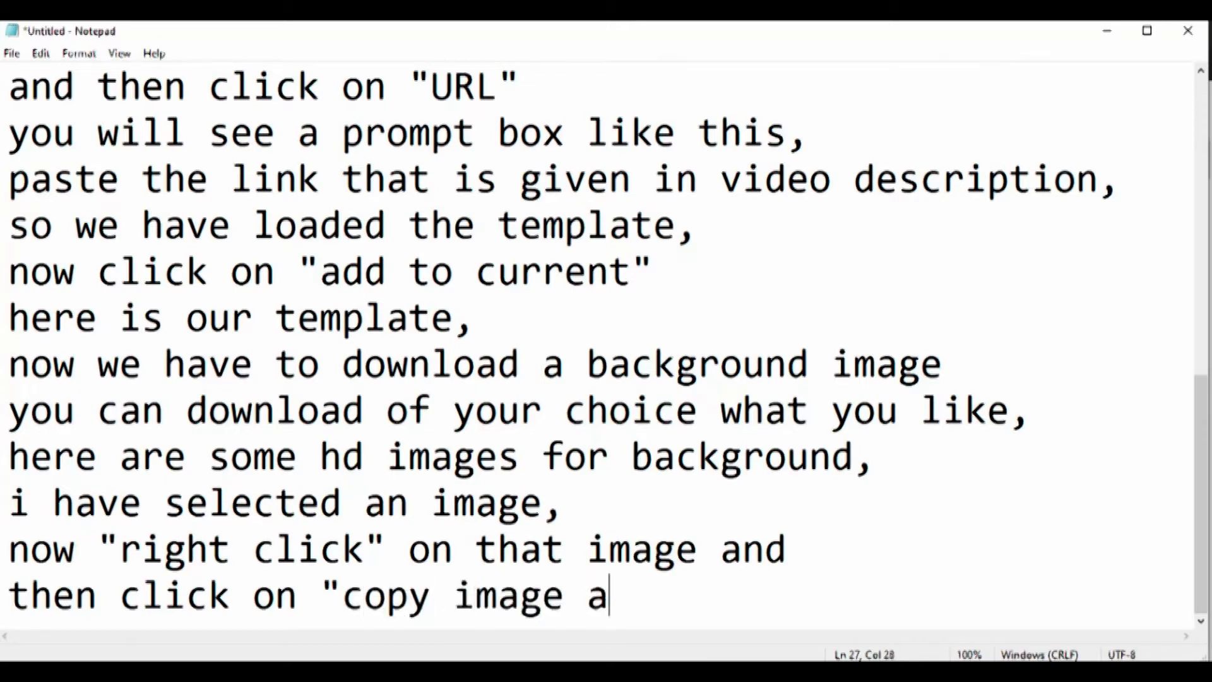
text(ddress")
key(Return)
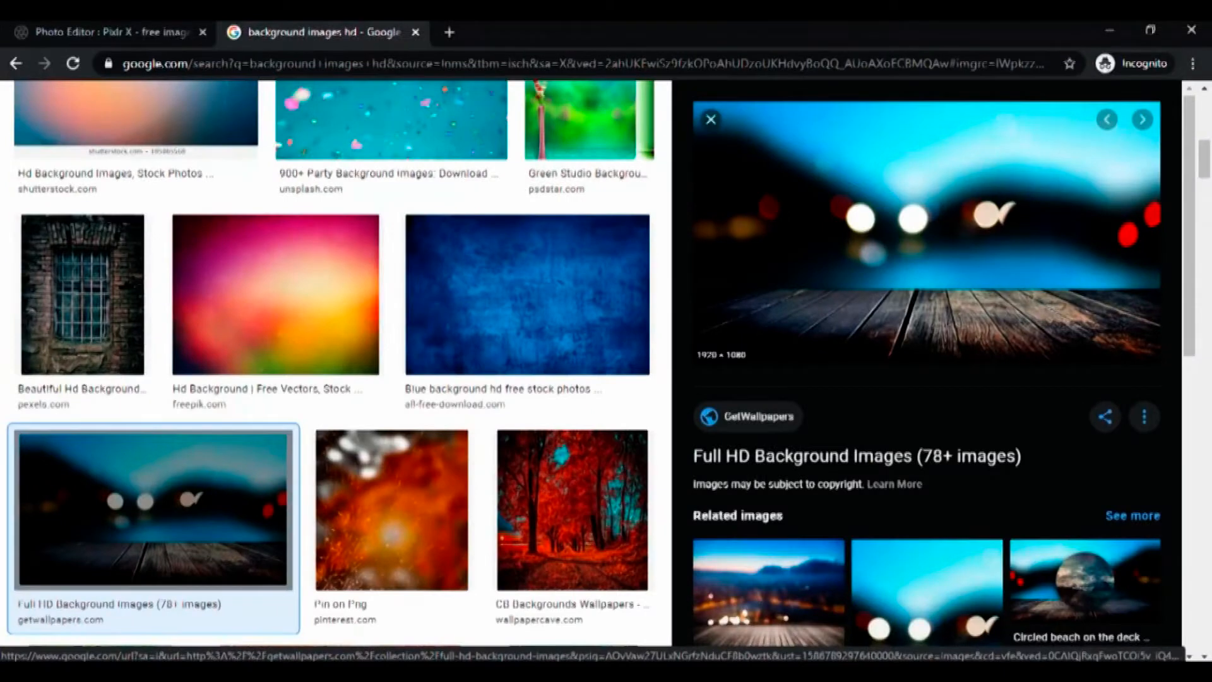
Step: Copy the image address of the previewed wooden deck picture in Chrome again, and add the Notepad line "all done."
right_click(923, 256)
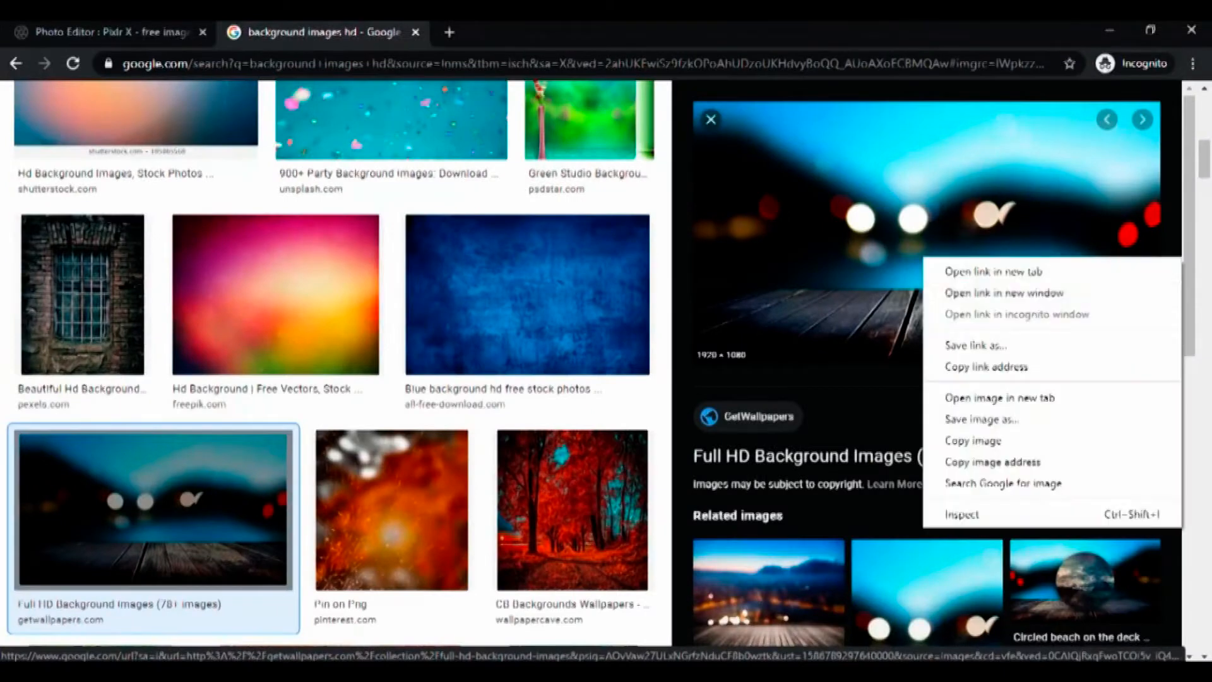
click(992, 462)
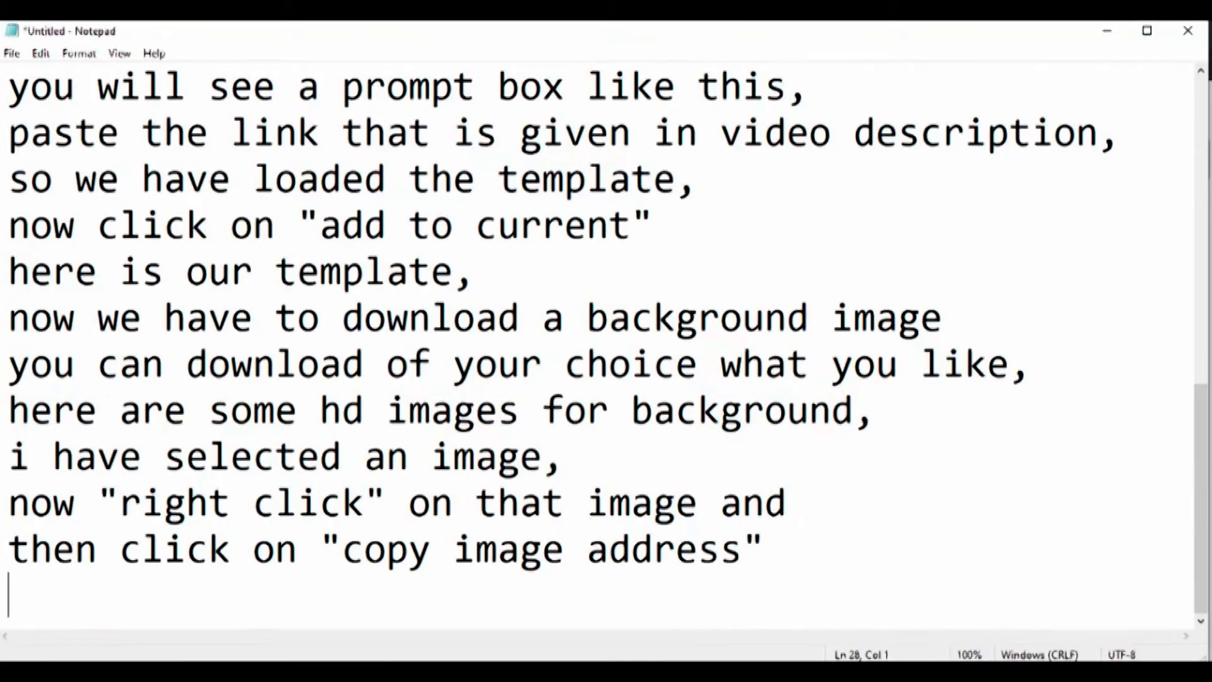
text(all done.)
key(Return)
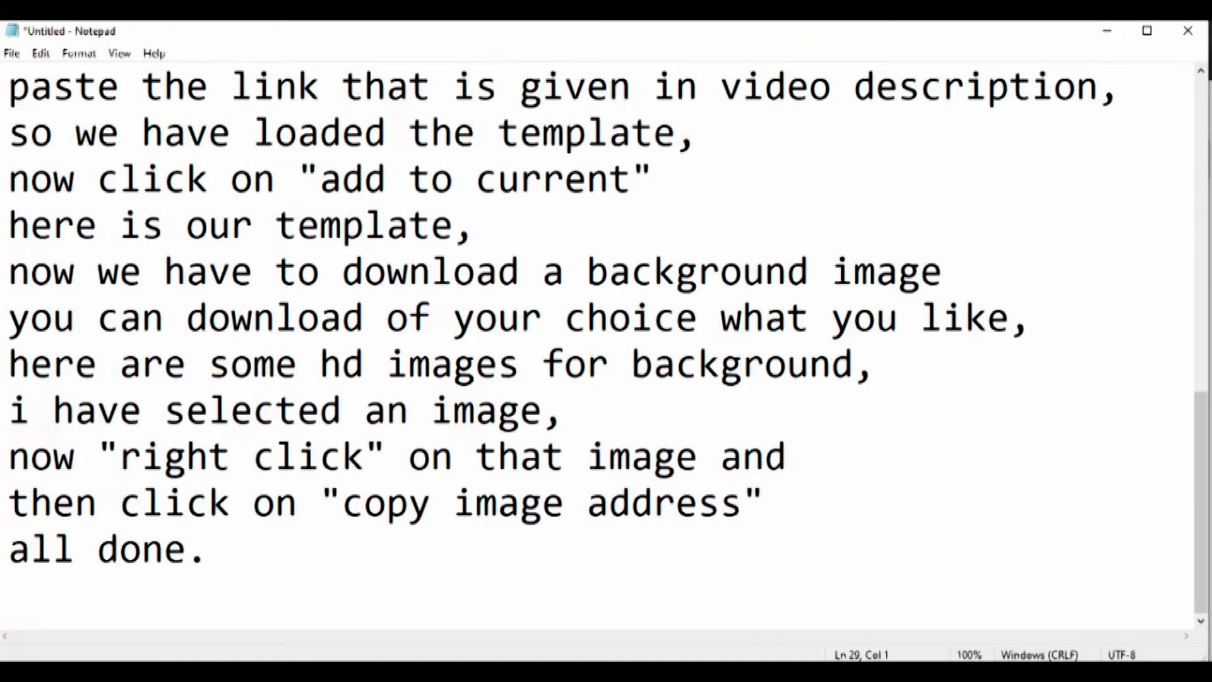
Step: Add the Notepad line 'now go back to "Online Editor"', correcting the wording "aditor"
text(now go back to aditor)
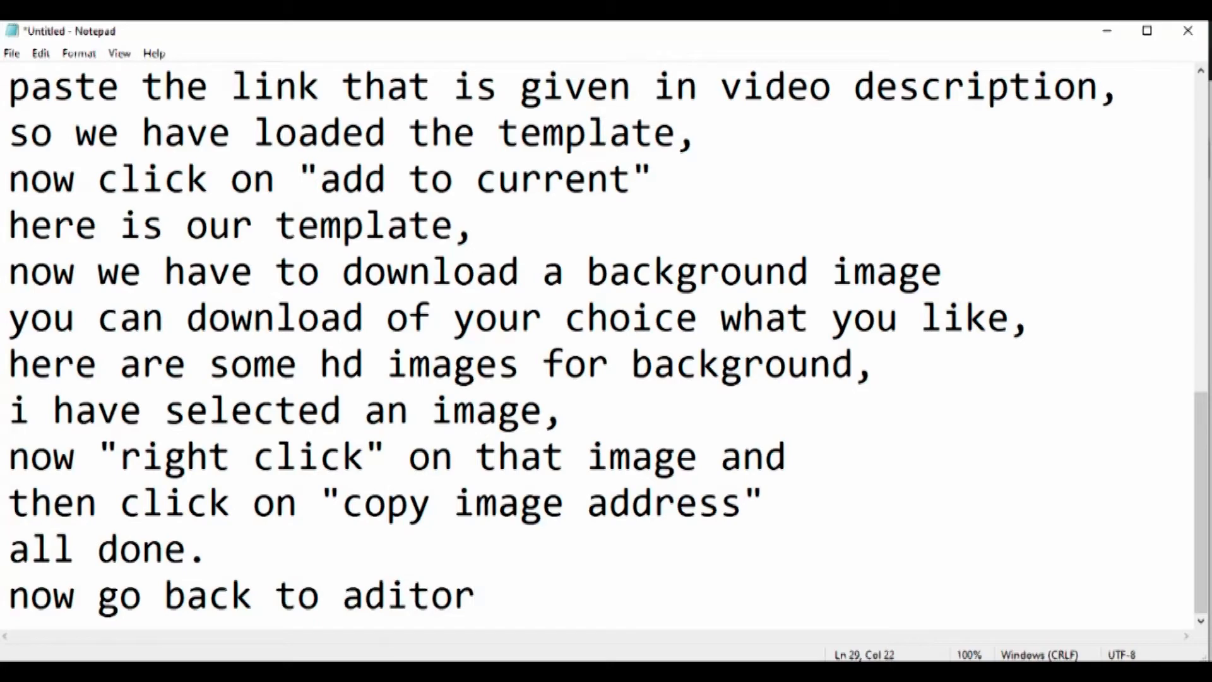
text("Online)
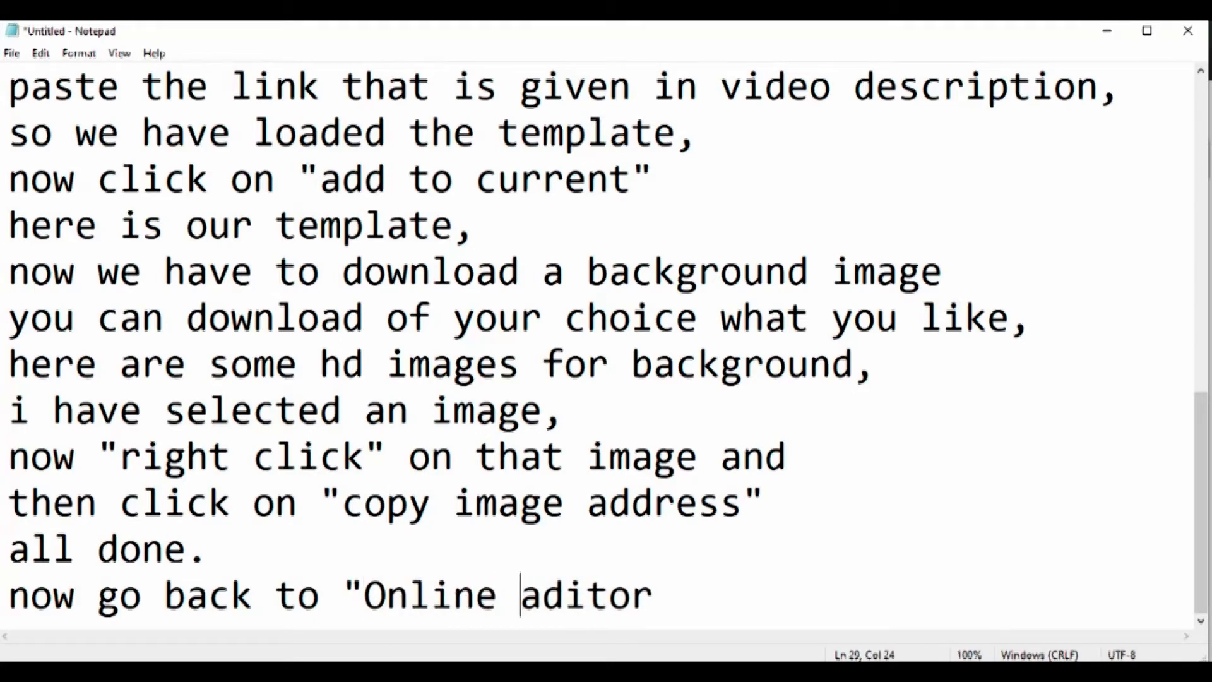
key(shift+Right)
text(E)
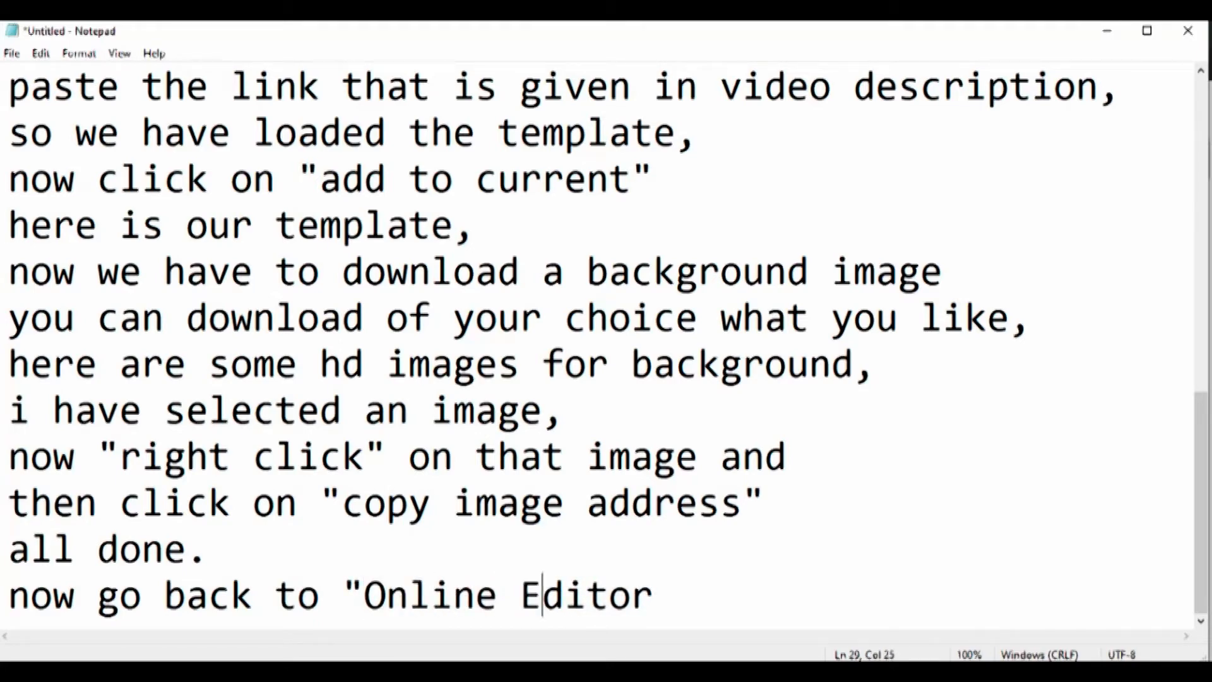
key(Return)
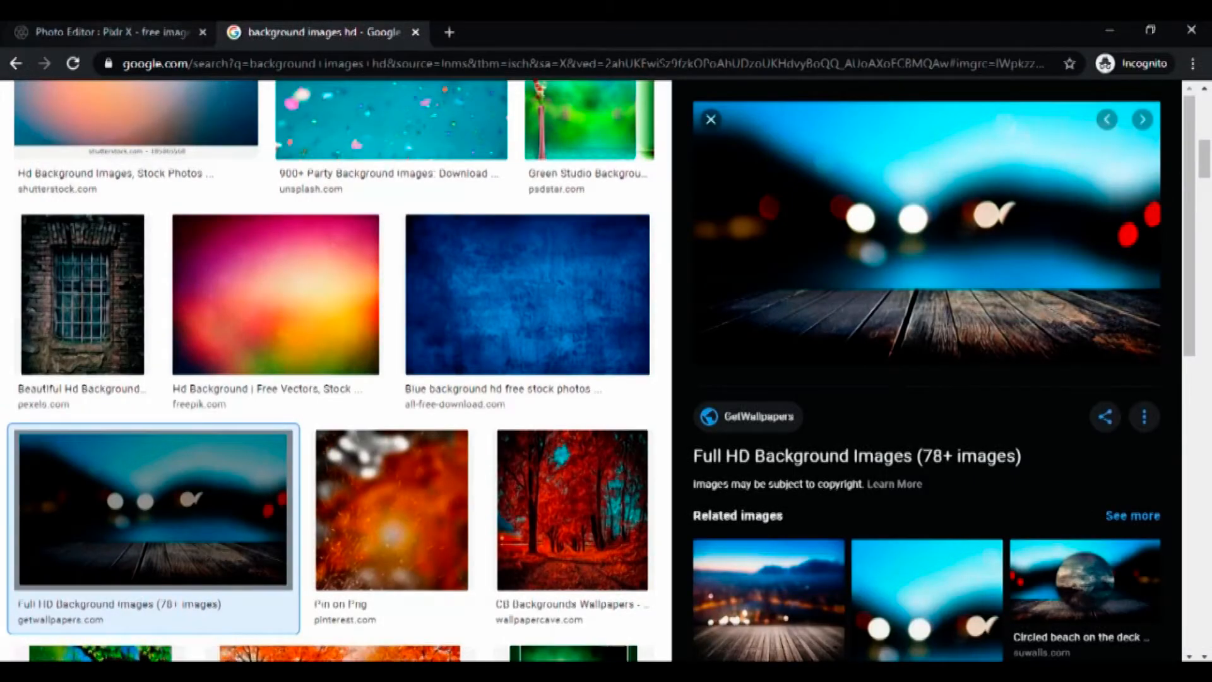
Step: Switch to the Pixlr X browser tab and bring up its Add image options
key(ctrl+1)
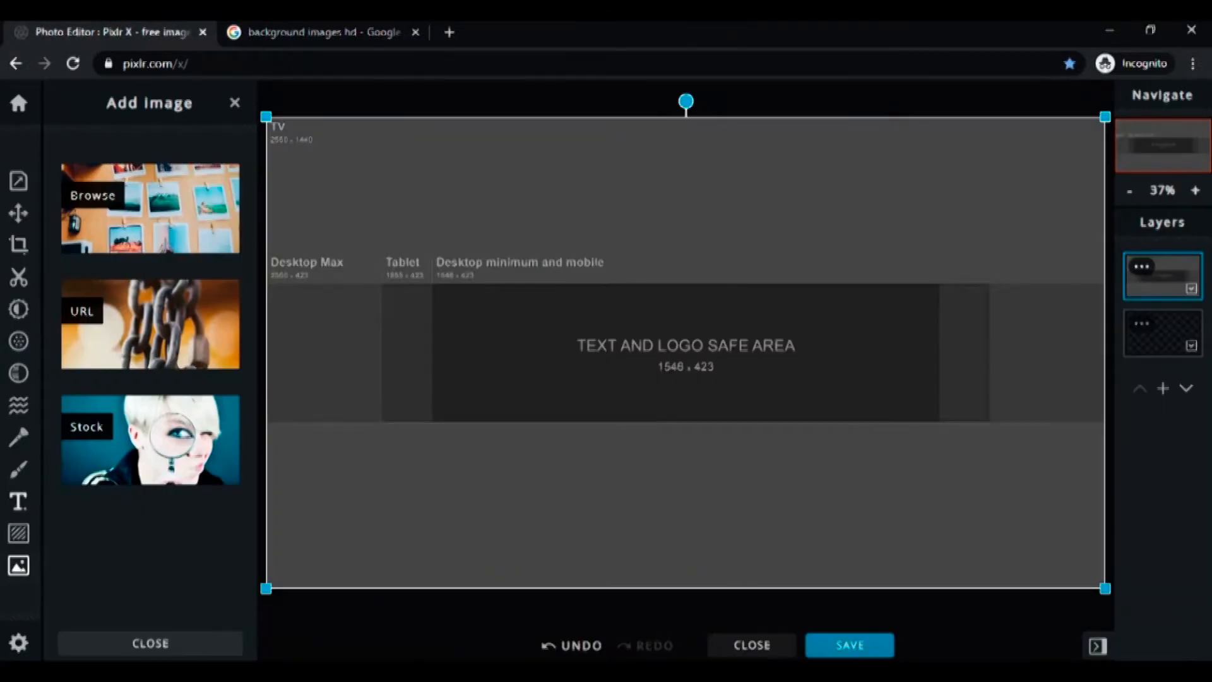
click(18, 565)
click(18, 564)
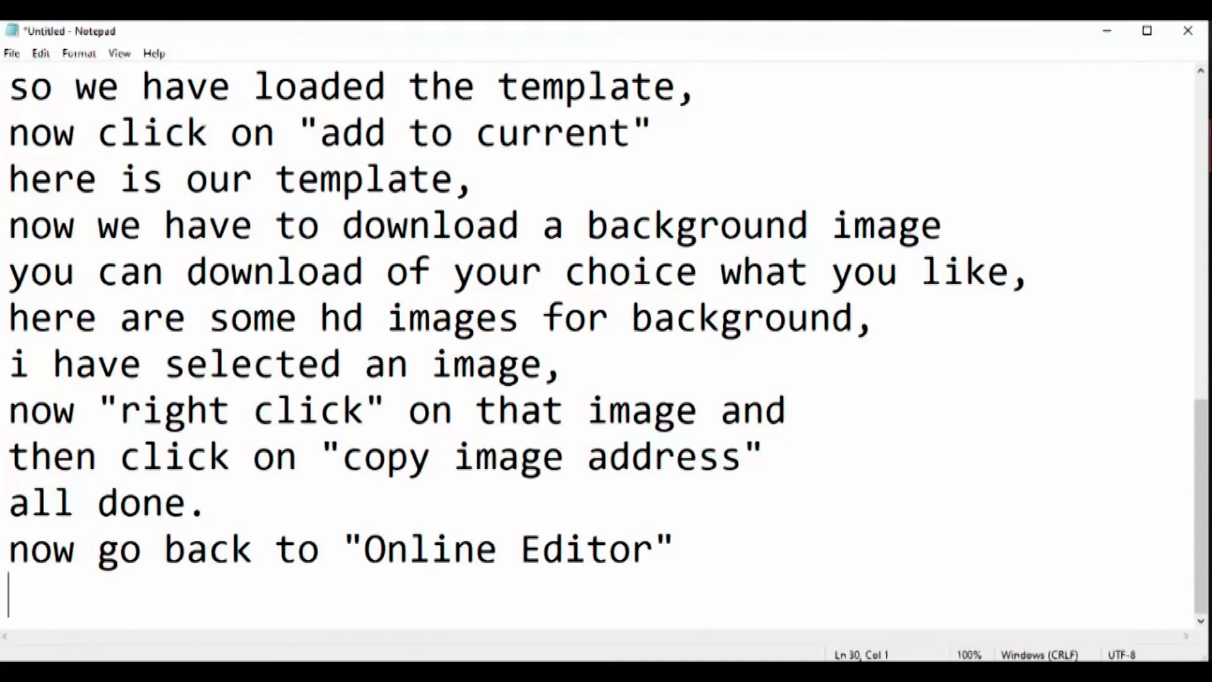
Step: Add the Notepad line 'again click on "Add image" icon'
text(again cli)
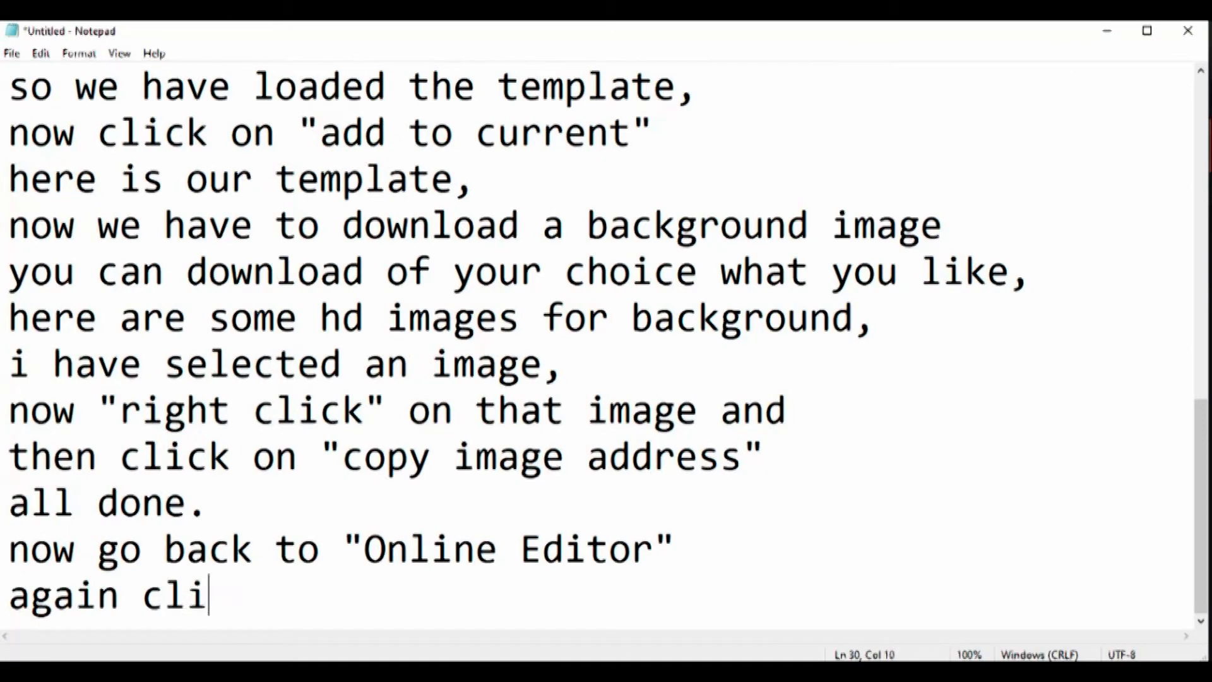
text(ck on "A)
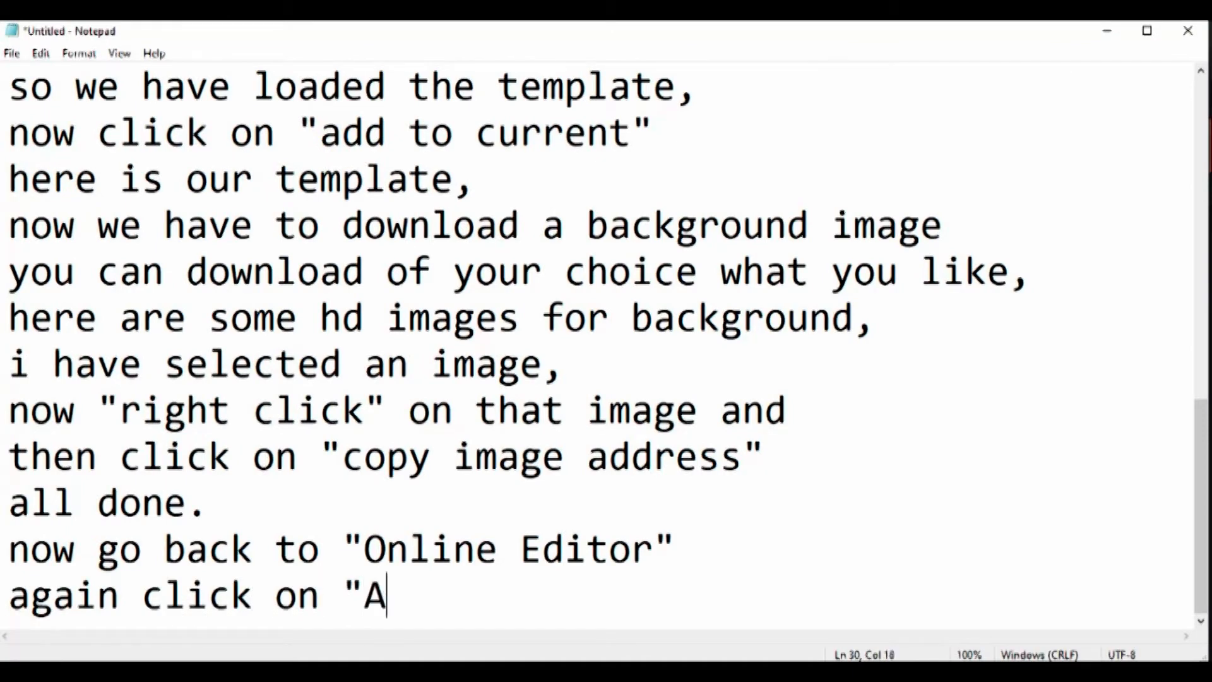
text(dd image")
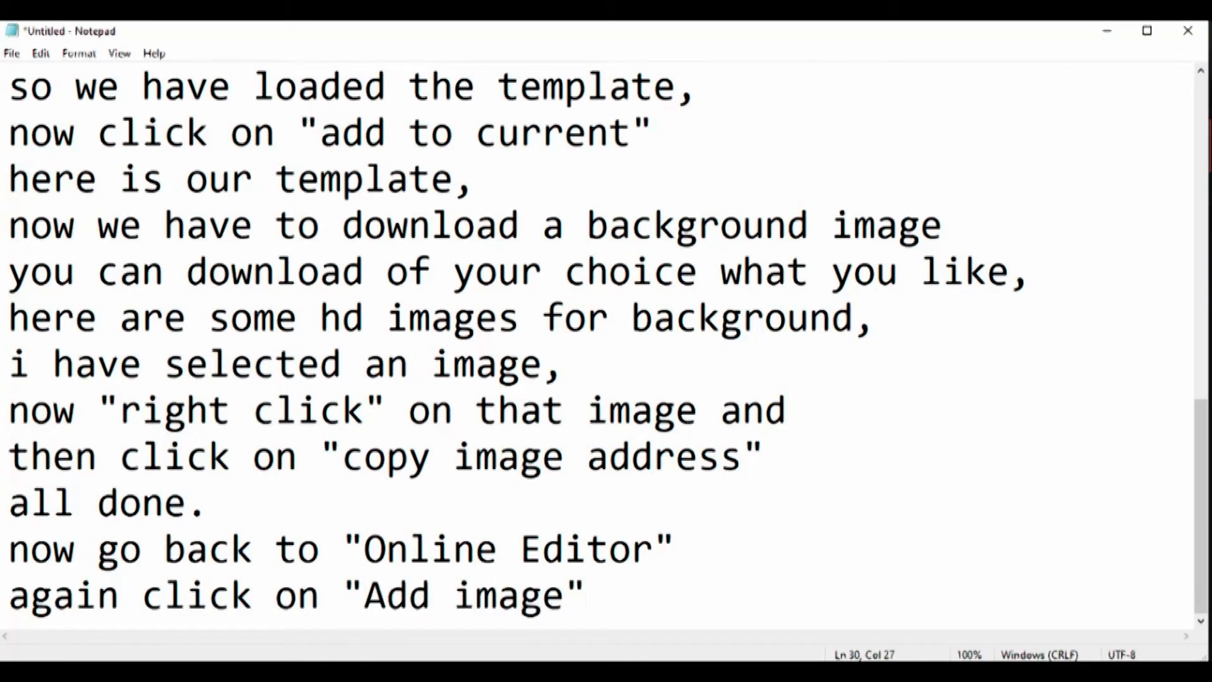
text( icon)
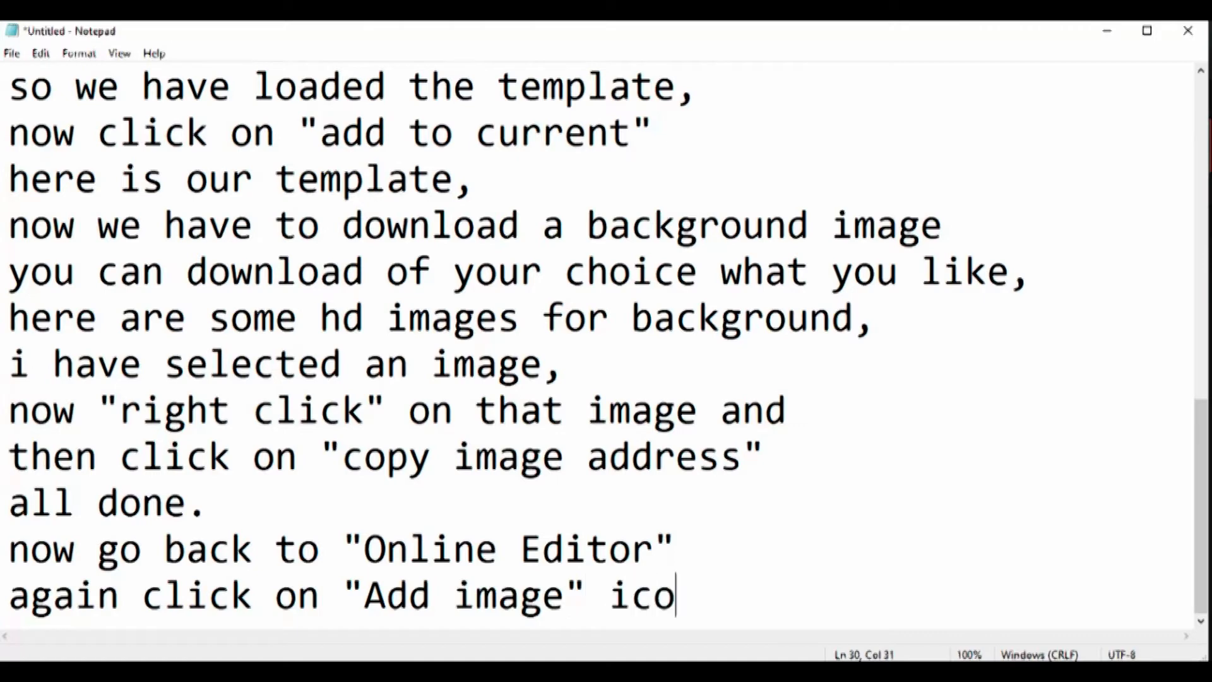
key(Return)
Step: Add the Notepad lines 'and then click on "URL"' and 'prompt box will ask you for the link,'
text(and then cl)
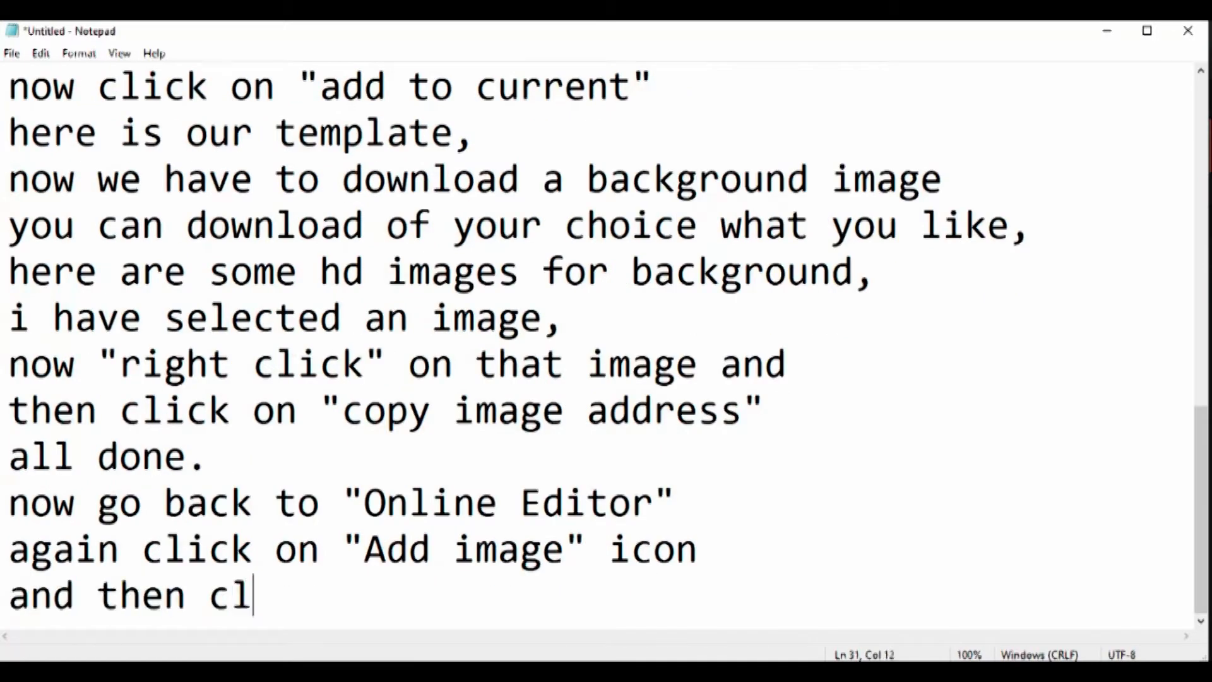
text(ick on "URL)
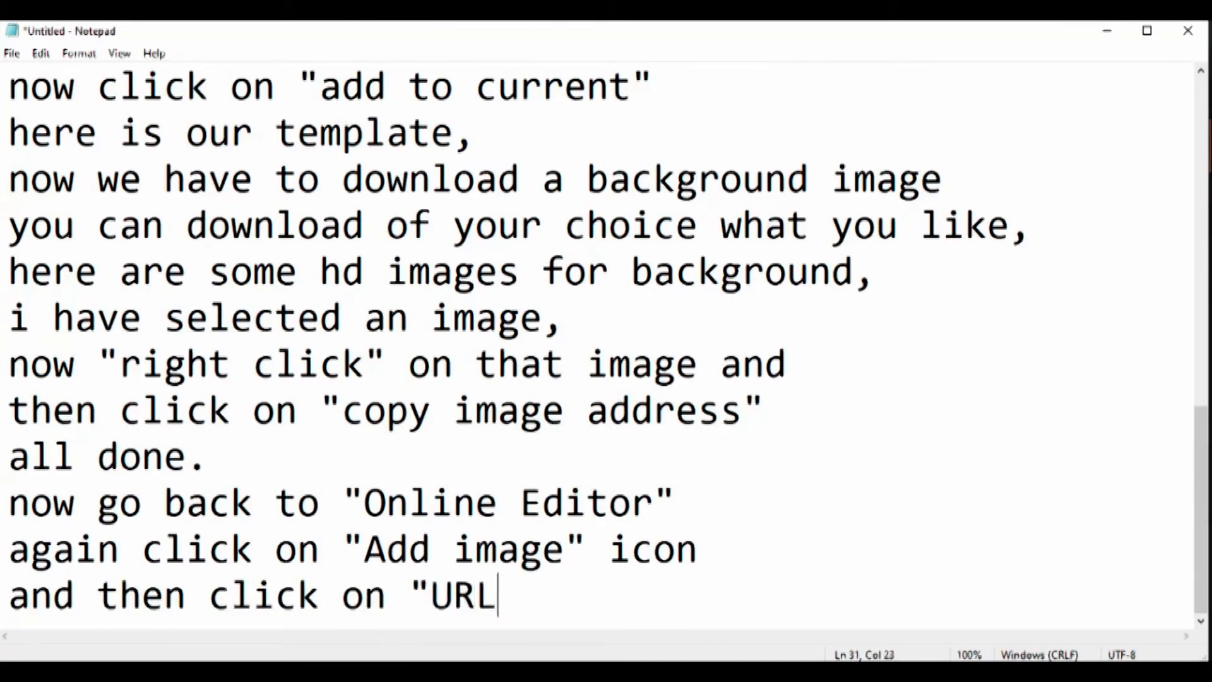
text(")
key(Return)
text(prompt box )
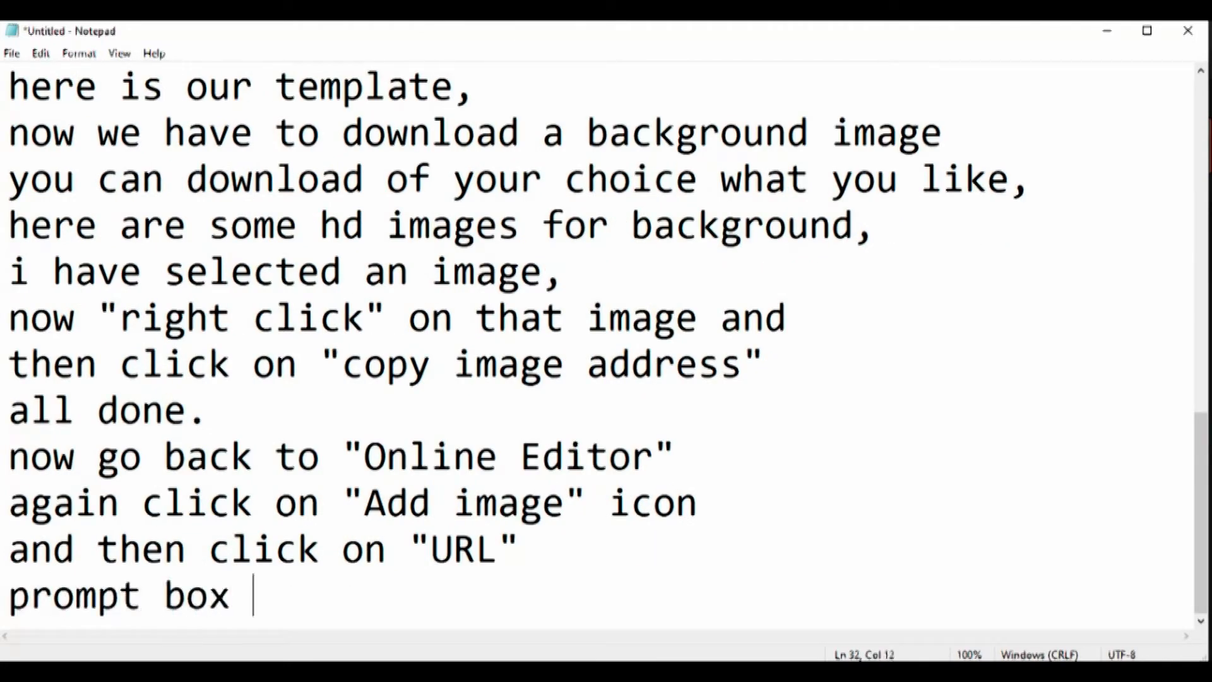
text(will ask you for the link,)
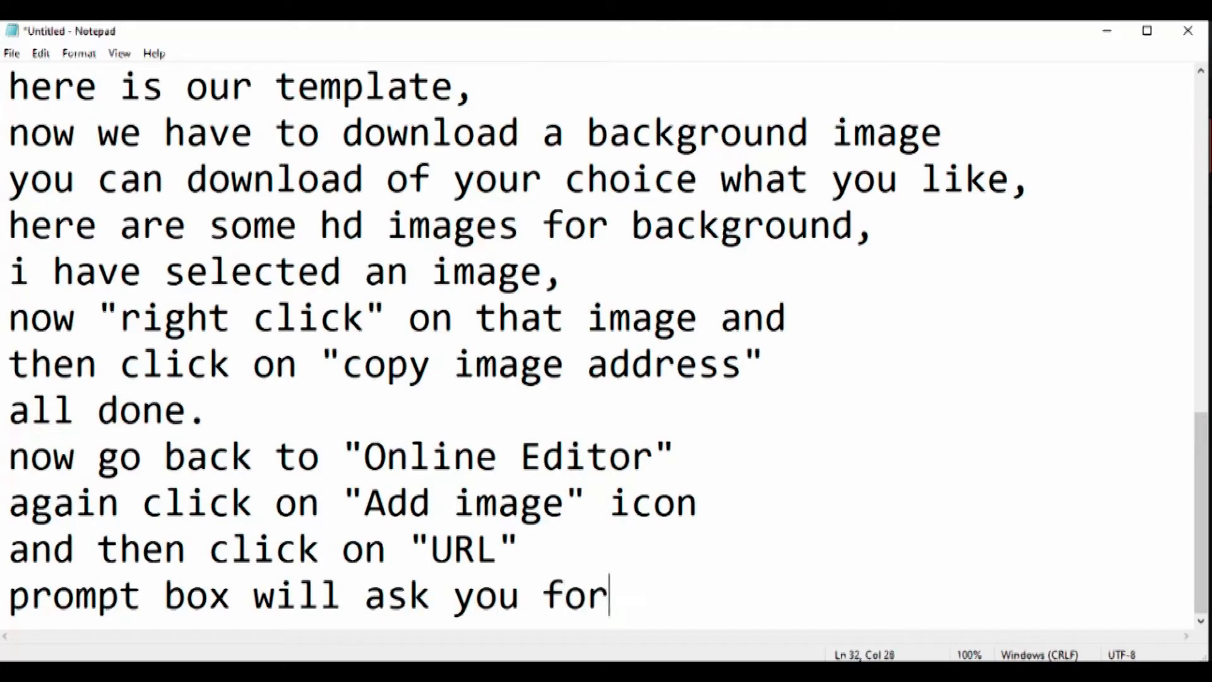
Step: Add the Notepad line 'just paste that link that we have copied' below the prompt box line
key(Return)
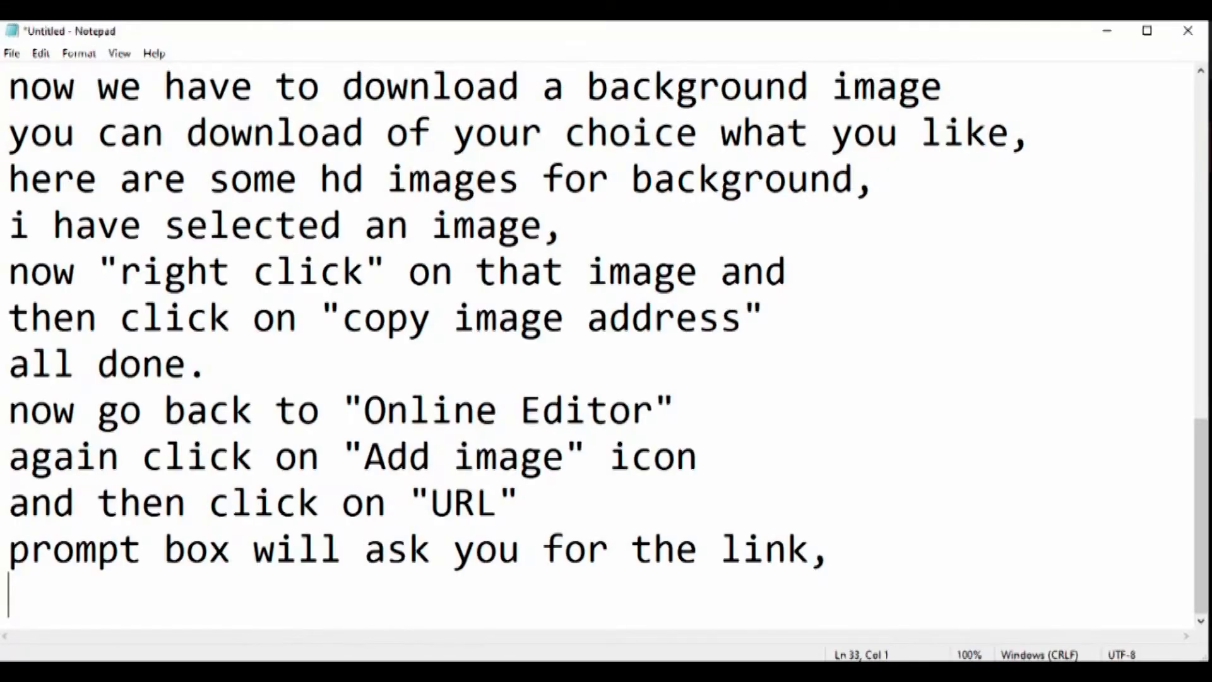
text(just pas)
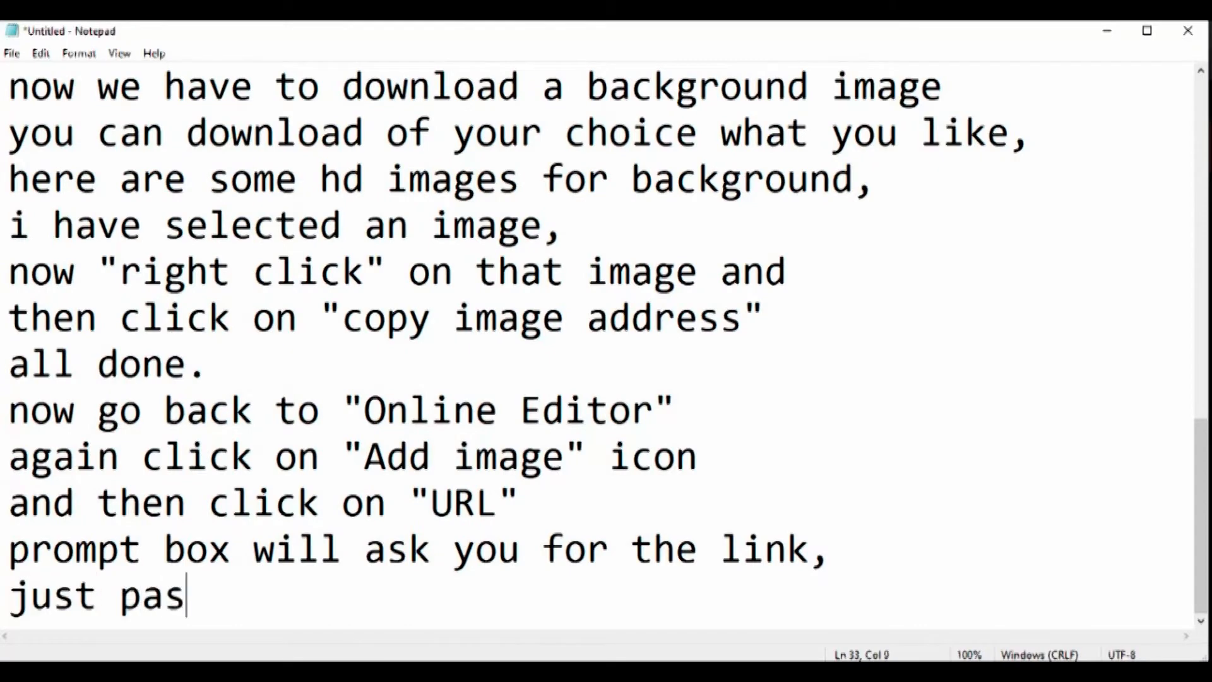
text(te that lic)
key(BackSpace)
text(nk that we have copied)
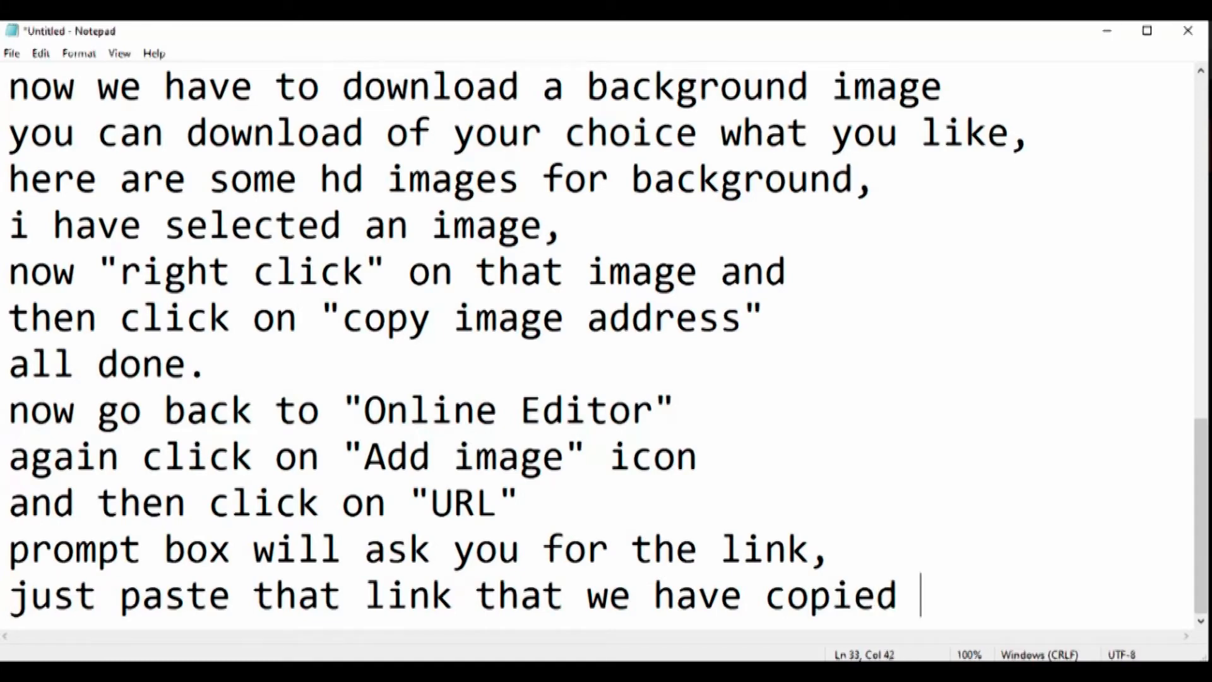
key(Return)
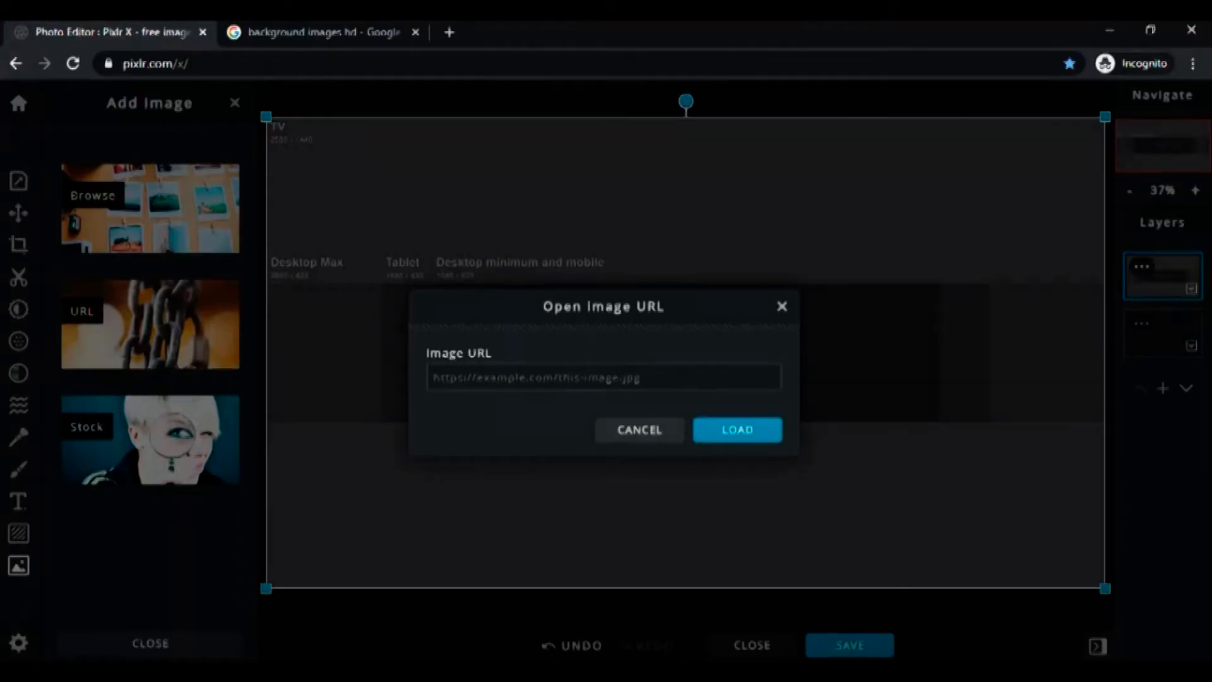
Step: In Pixlr X, paste the copied background image address as the Image URL
click(529, 377)
right_click(528, 378)
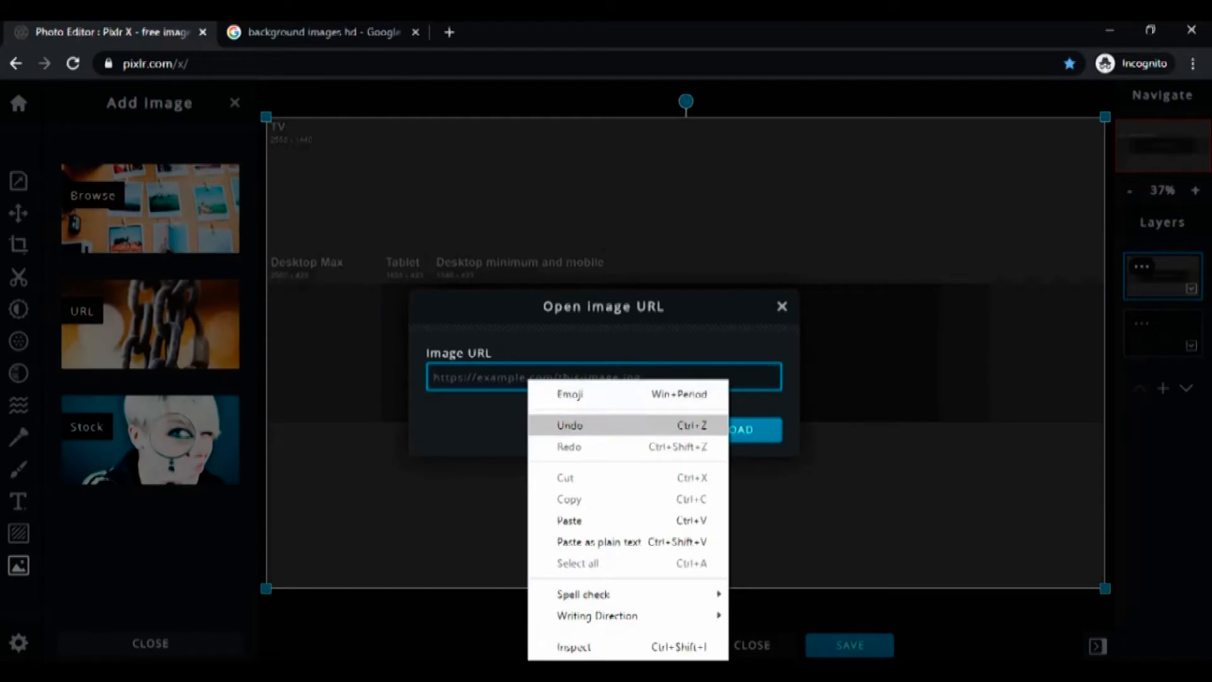
click(568, 520)
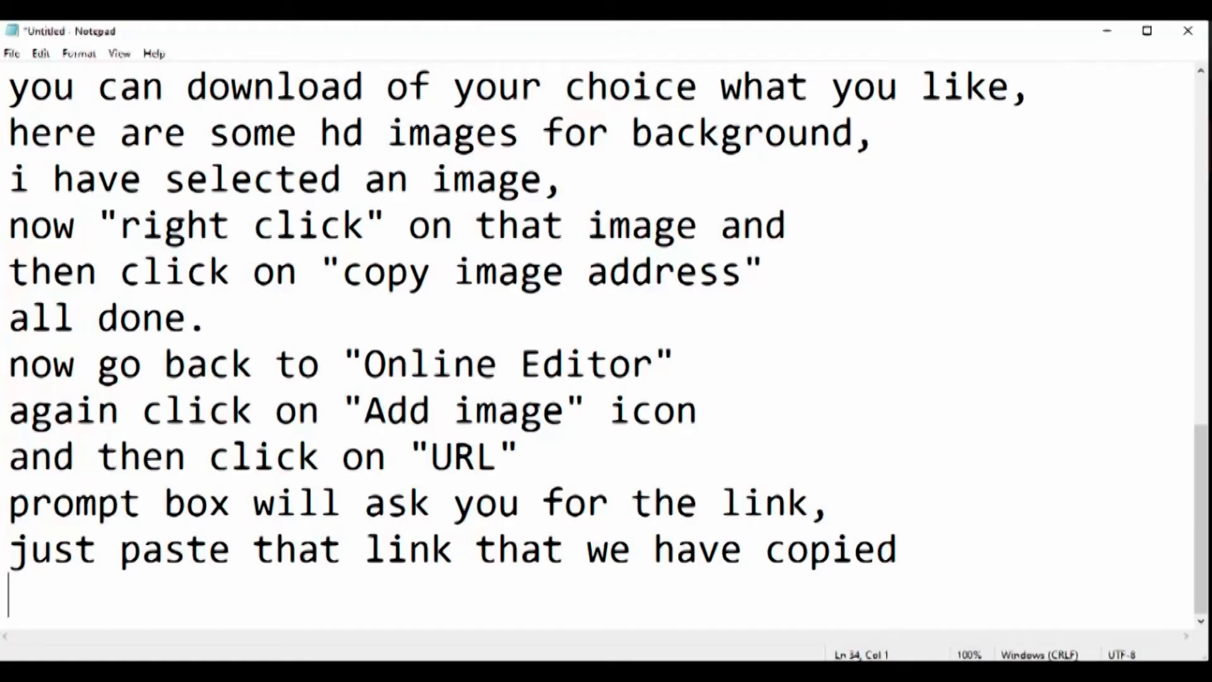
Step: Switch to Notepad and add the line 'then click on "load"', correcting its closing quotation mark
text(then click on "load:)
key(Return)
key(BackSpace)
key(BackSpace)
text(")
key(Return)
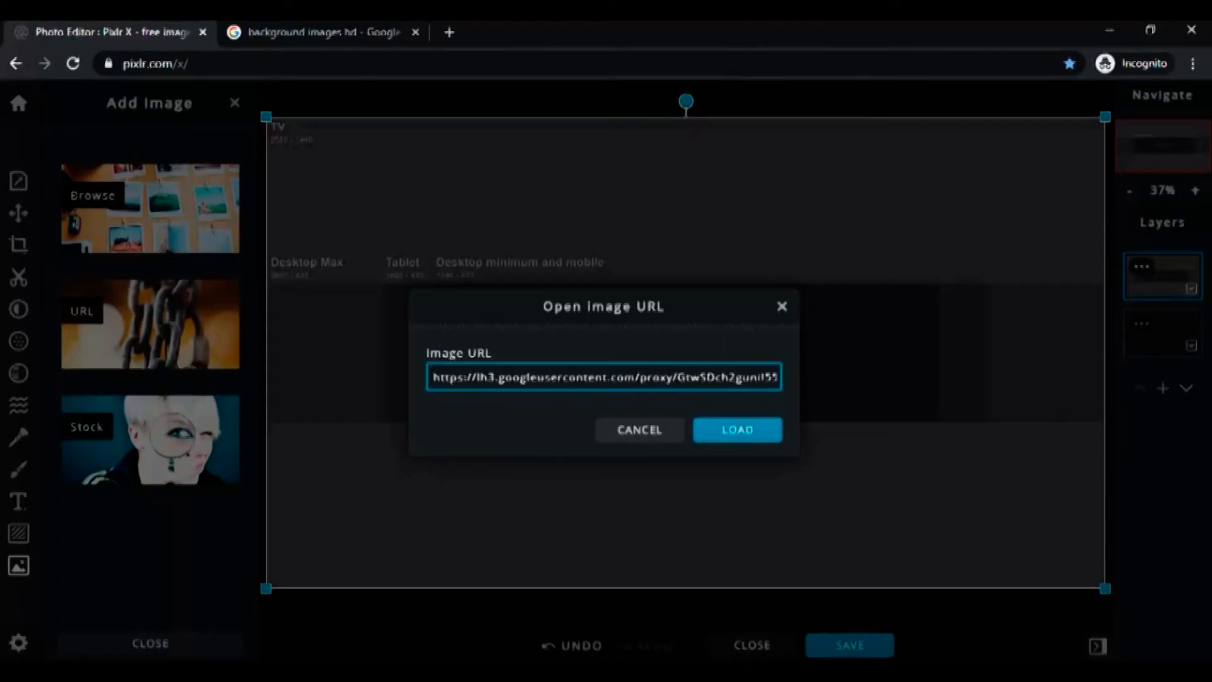
Step: Load the image from the pasted URL in Pixlr X and add the Notepad line 'then click on "Add current"'
key(Return)
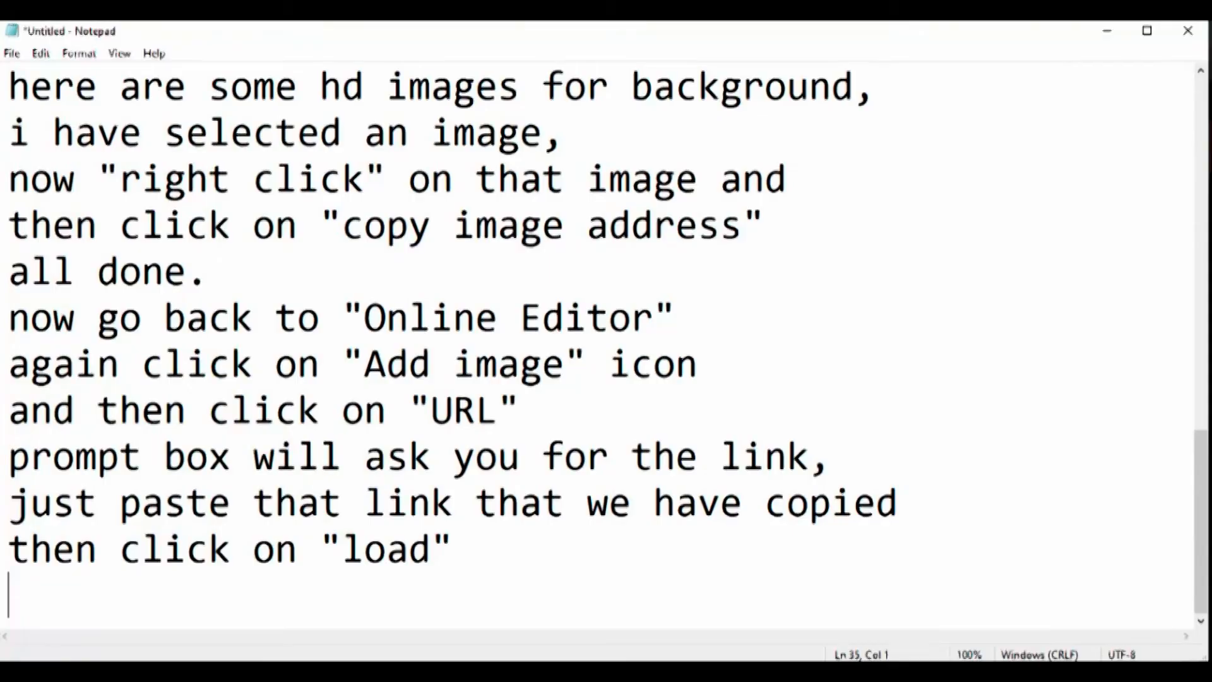
text(then click on )
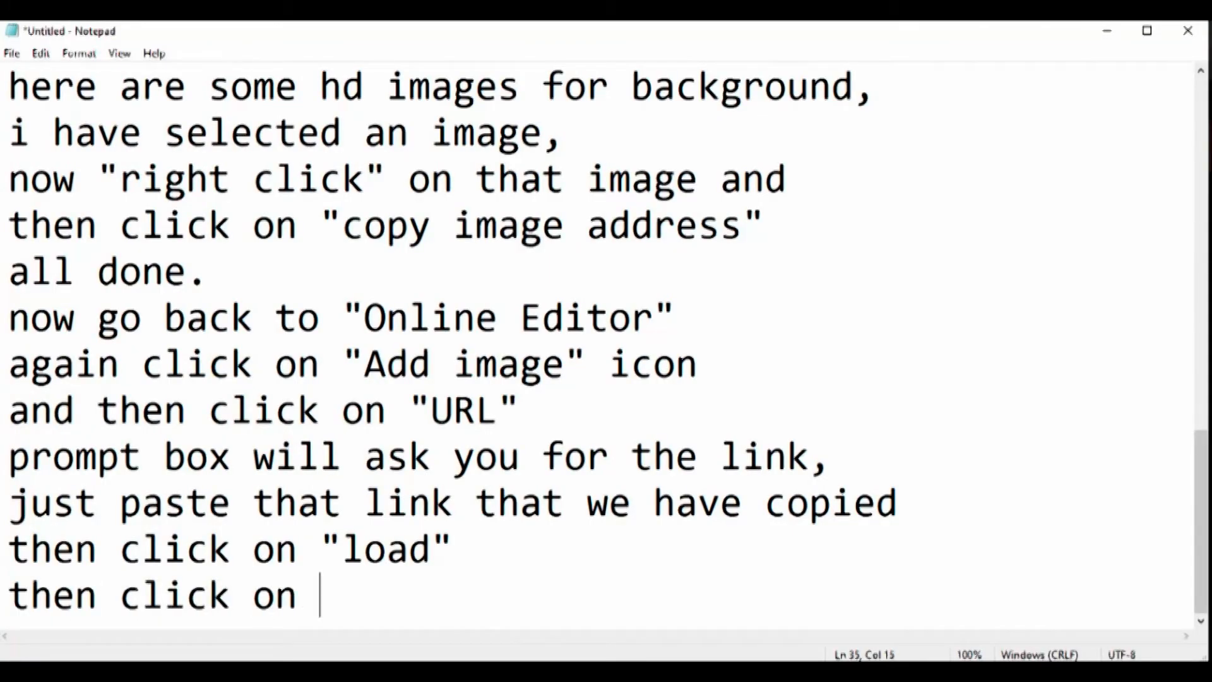
text("Add current")
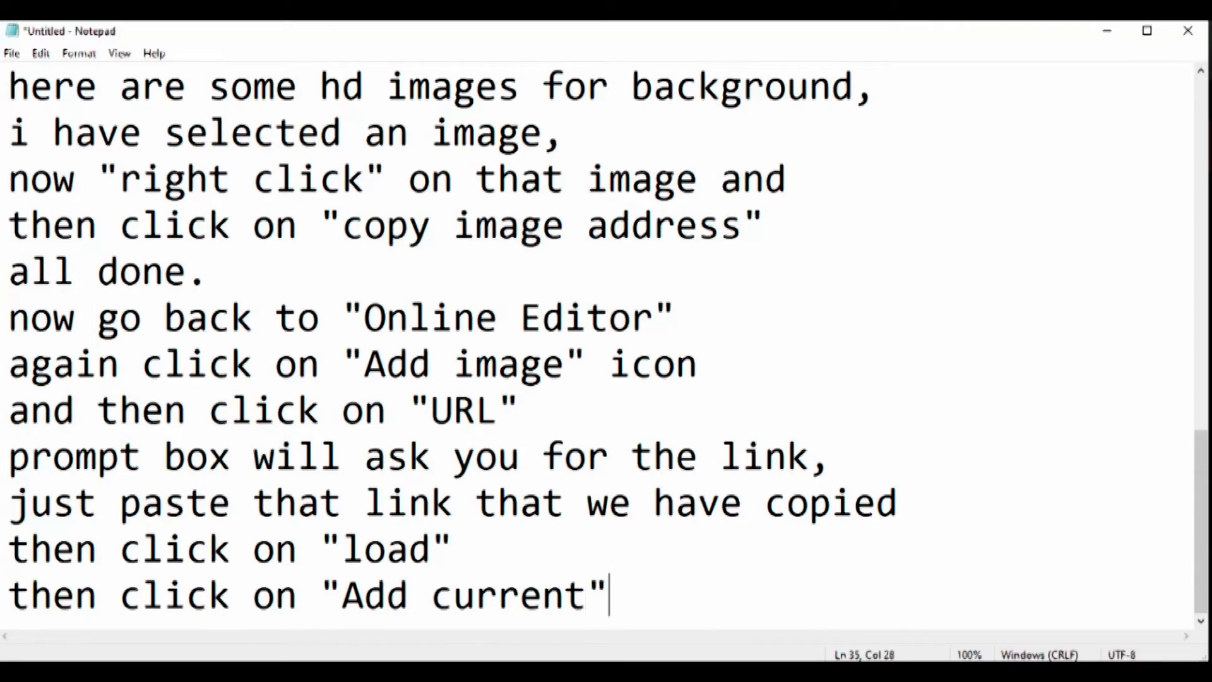
key(Return)
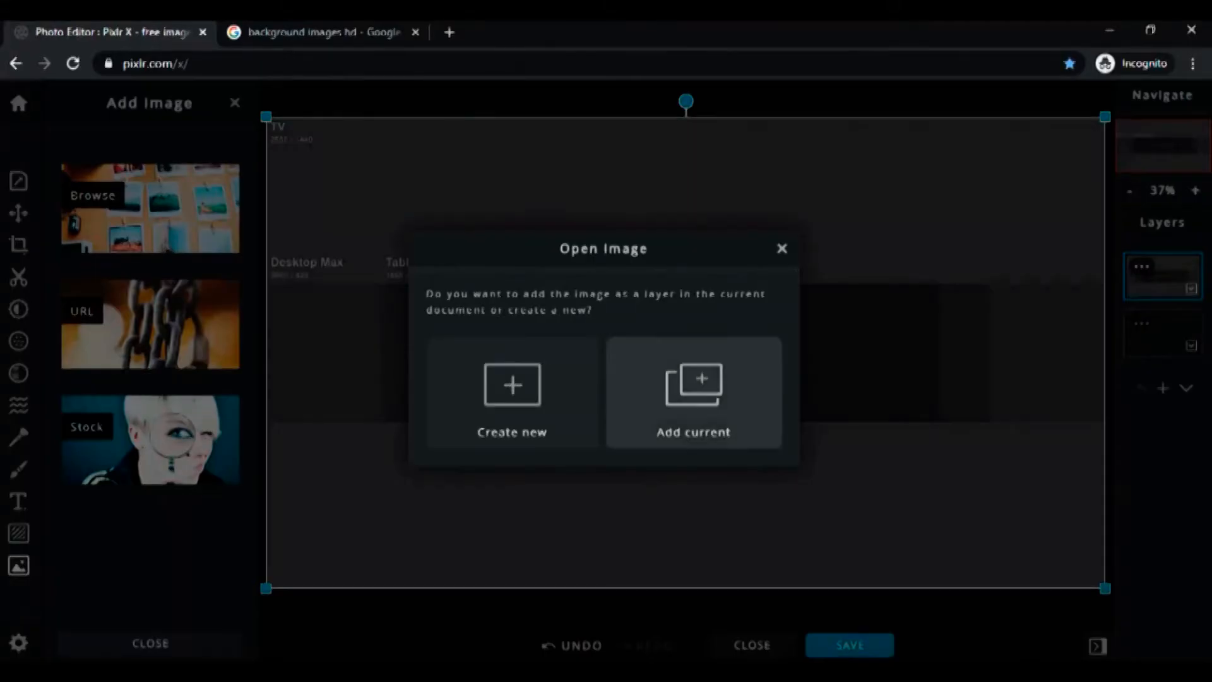
Step: Add the loaded image as a layer in the current Pixlr X document and move it to the canvas's left edge
click(701, 379)
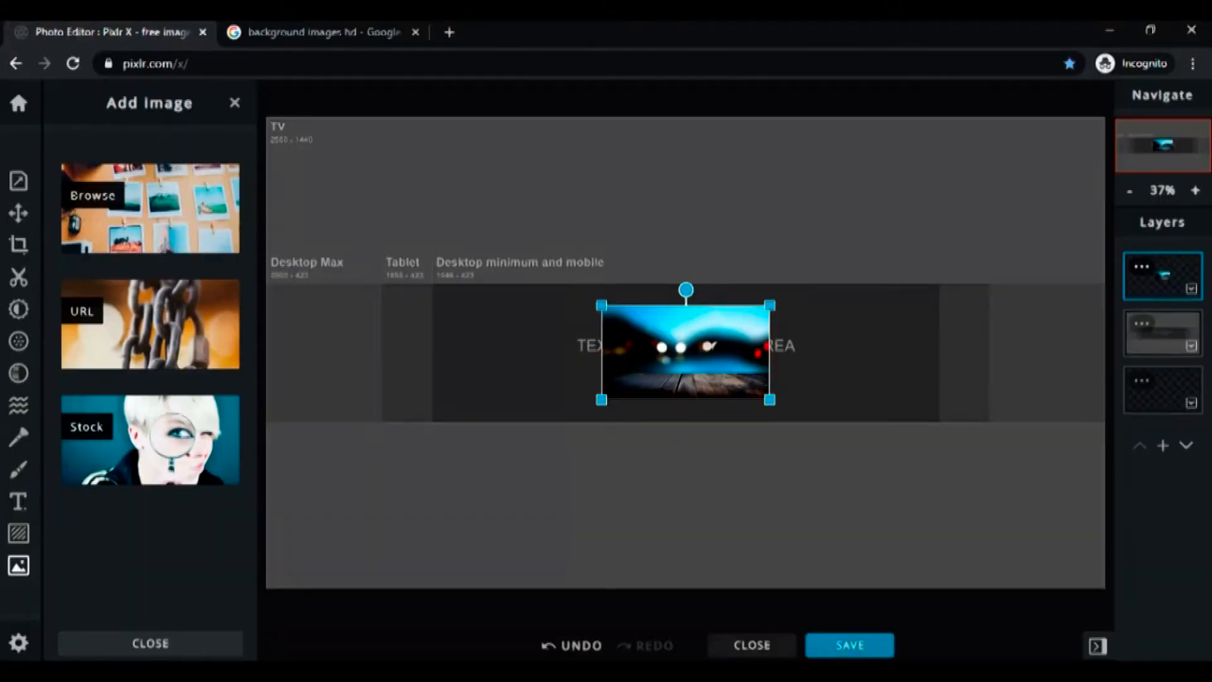
drag(710, 347, 376, 293)
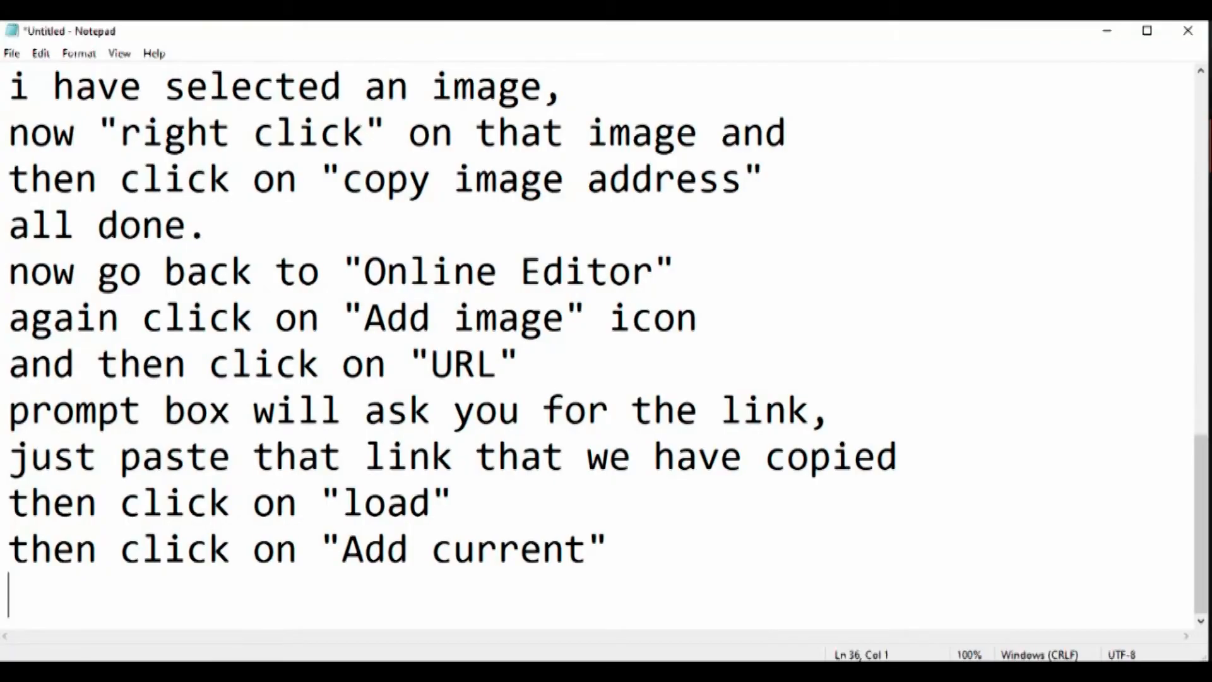
Step: Add the Notepad lines 'here is our hd background image.' and 'resize it.'
text(here i)
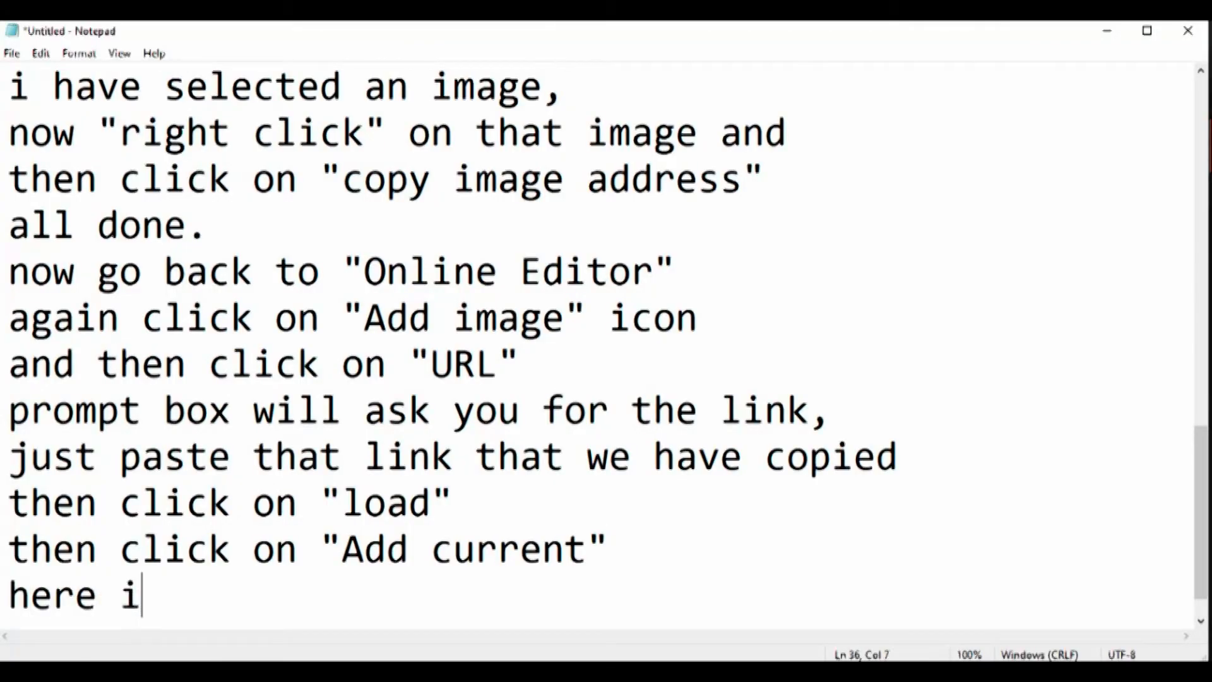
text(s our hd background image.)
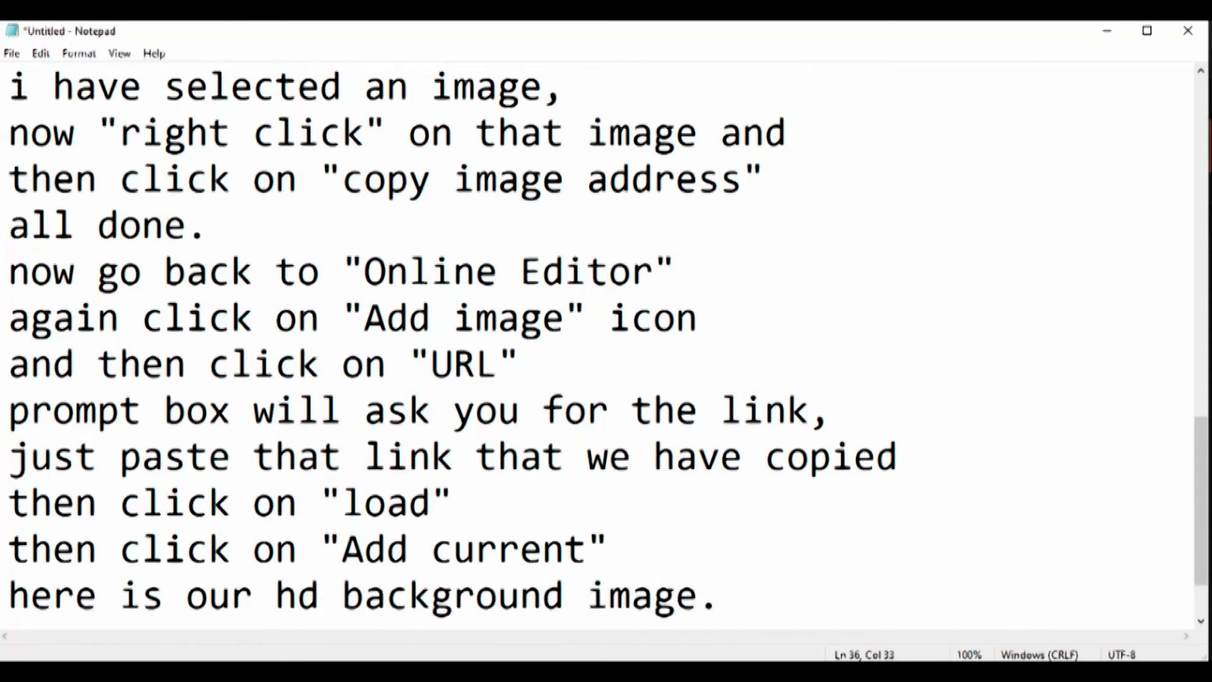
key(Return)
text(resize i)
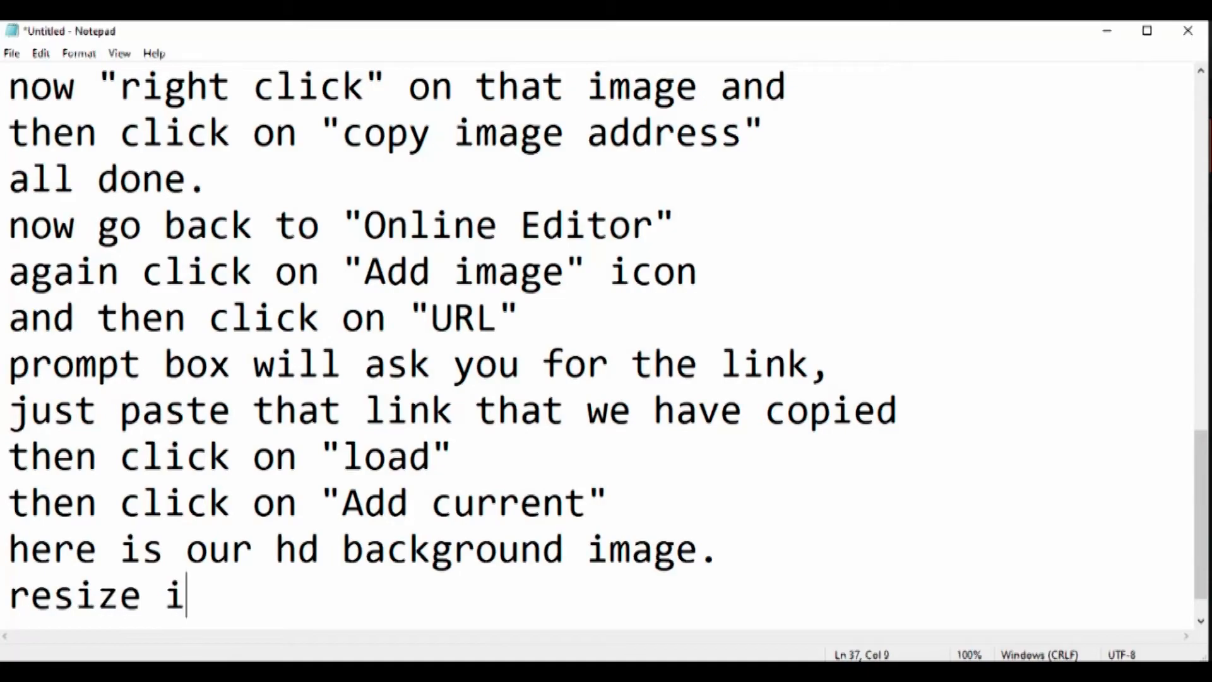
text(t.)
key(Return)
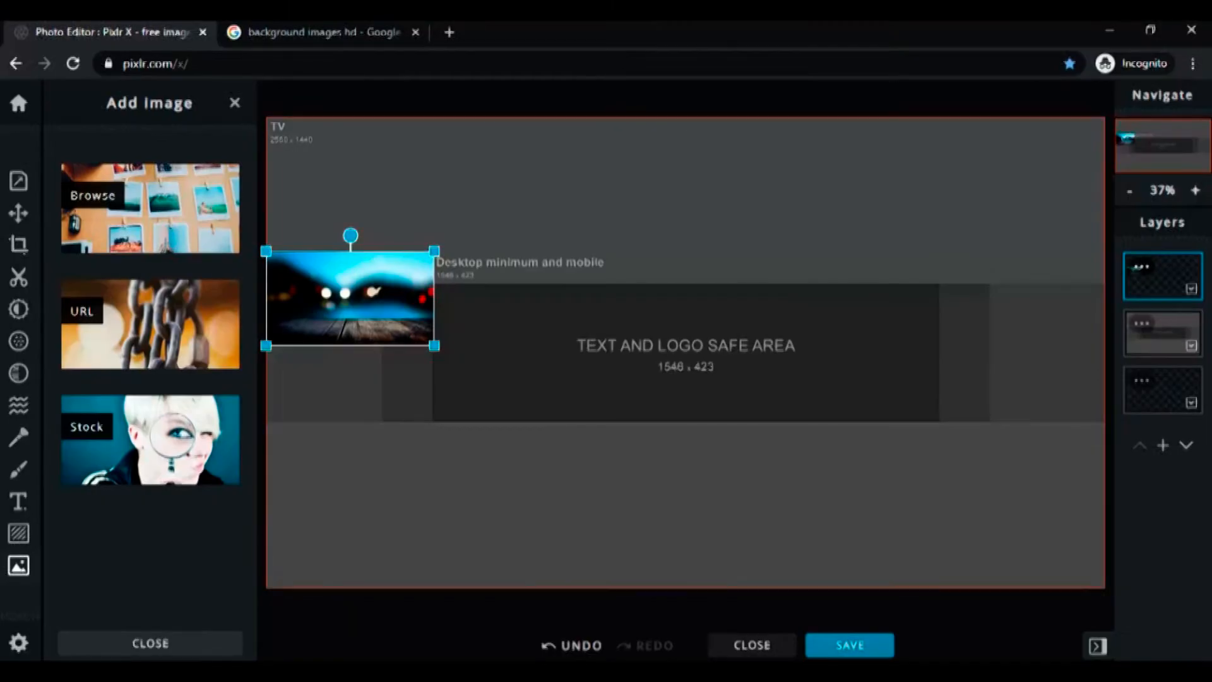
Step: In Pixlr X, align the background image with the canvas's top-left corner and enlarge it to cover the whole canvas
drag(581, 429, 581, 294)
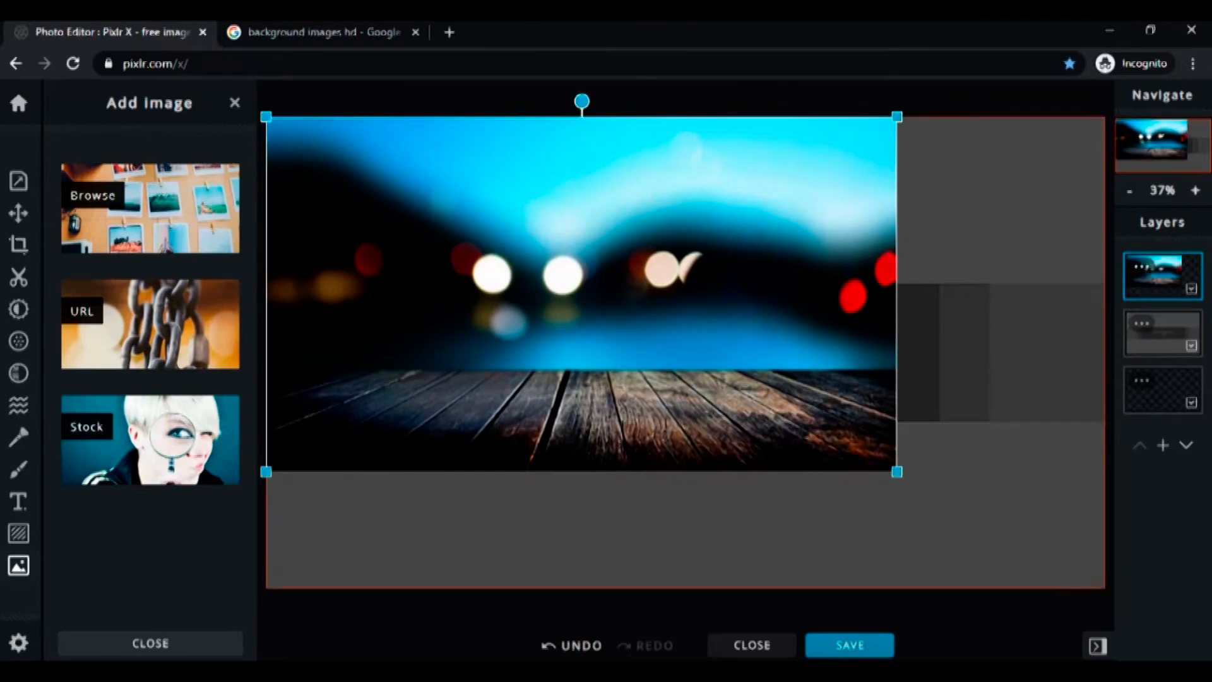
drag(896, 471, 1104, 588)
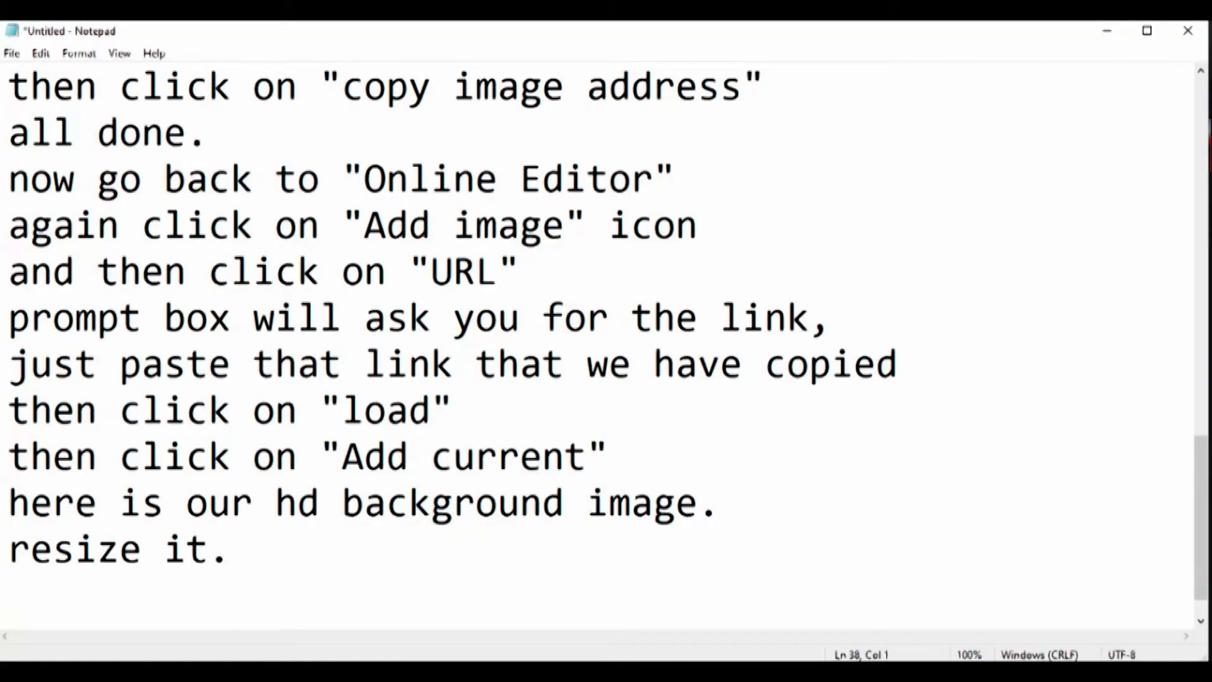
Step: Add the Notepad line 'so we have resized it and spreaded over the canvas.'
text(so we have re)
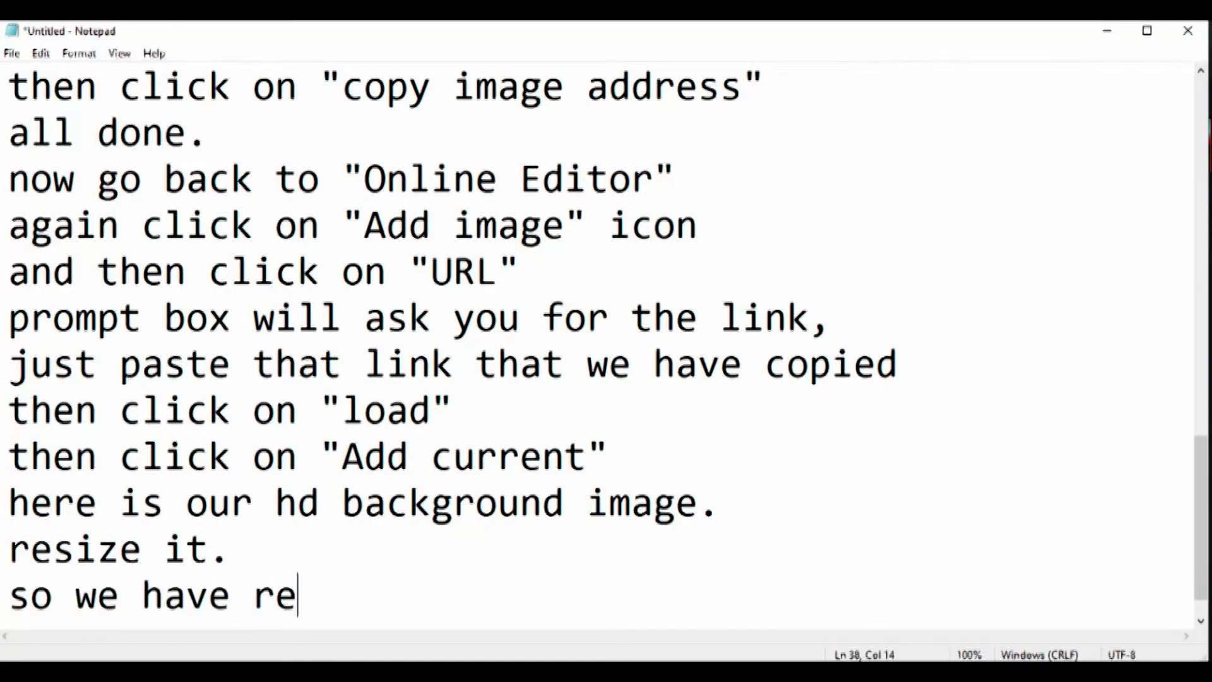
text(sized it )
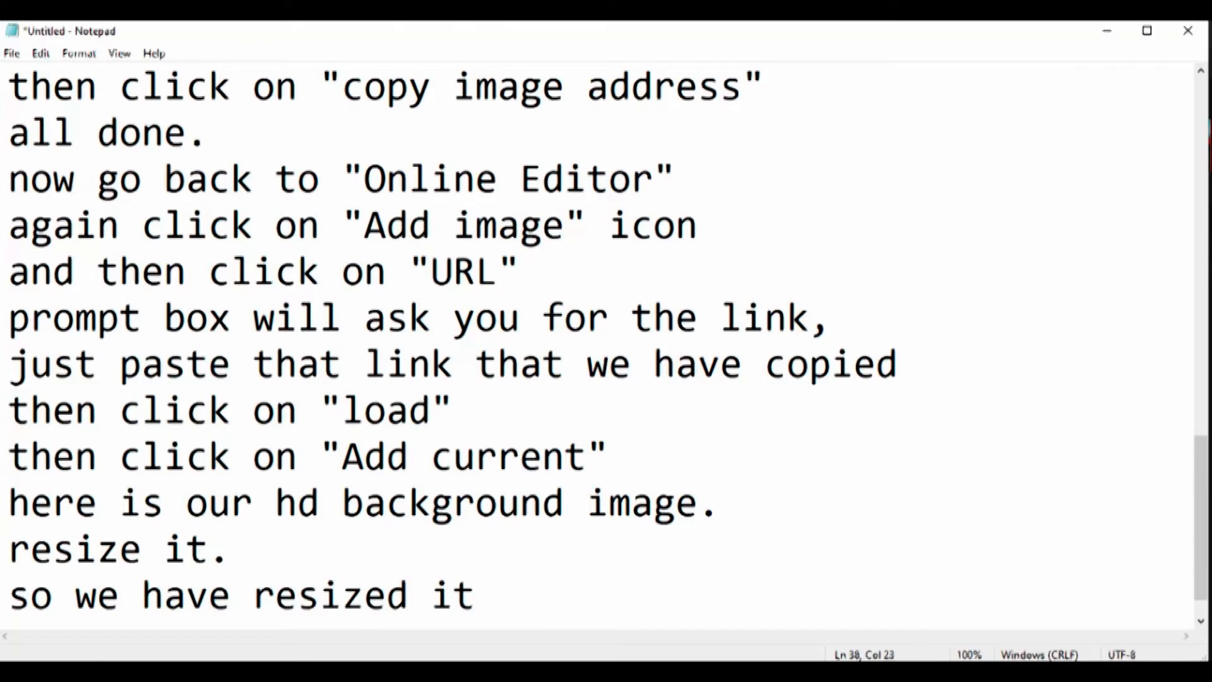
text(and spread)
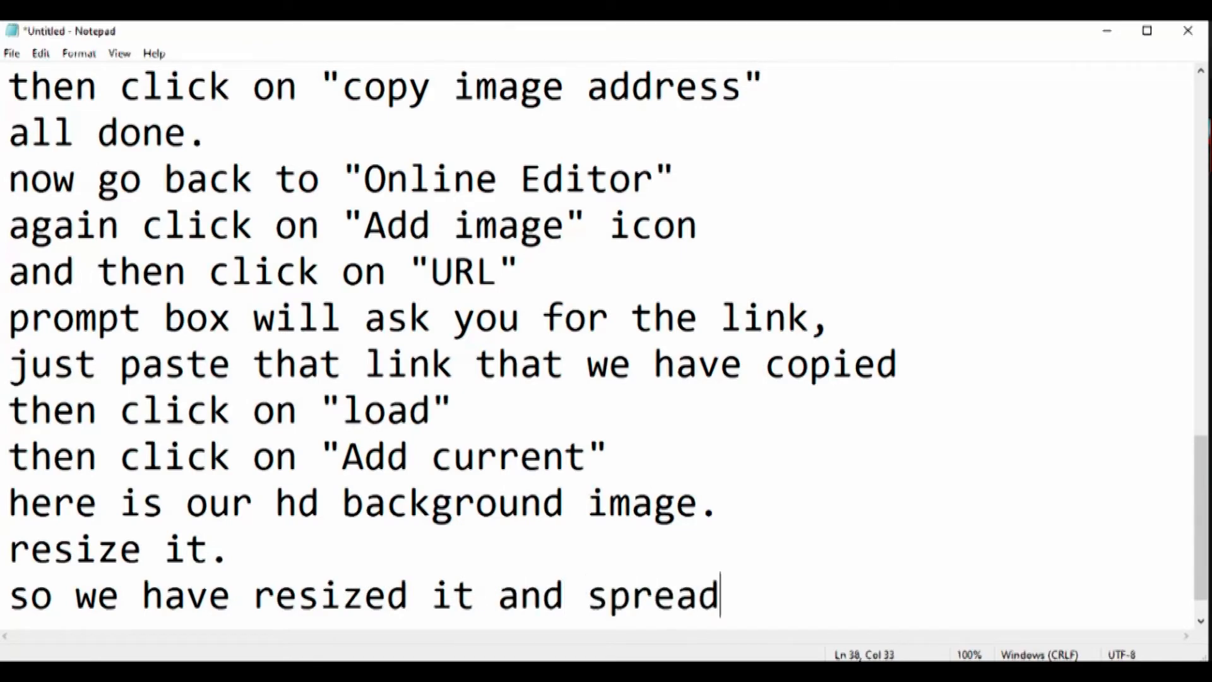
text(ed )
text(over the canv)
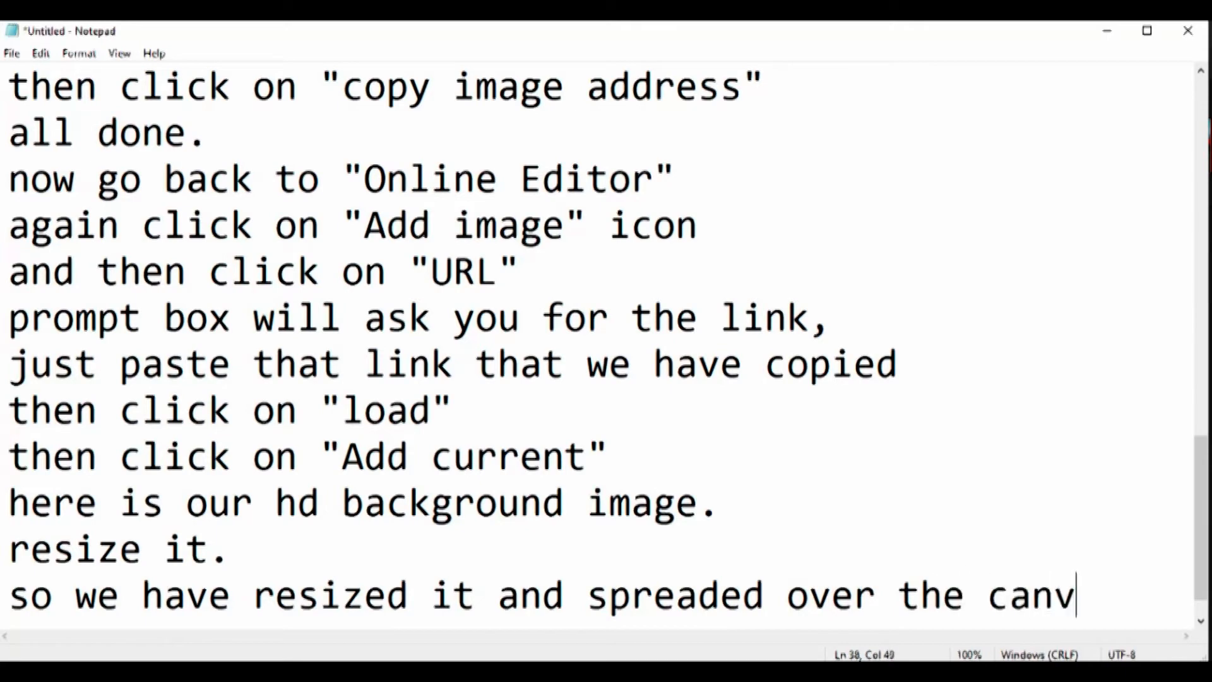
text(as.)
key(Return)
Step: Add the Notepad lines 'now we have to set transparency level of image' and 'to 50%'
text(now we hav)
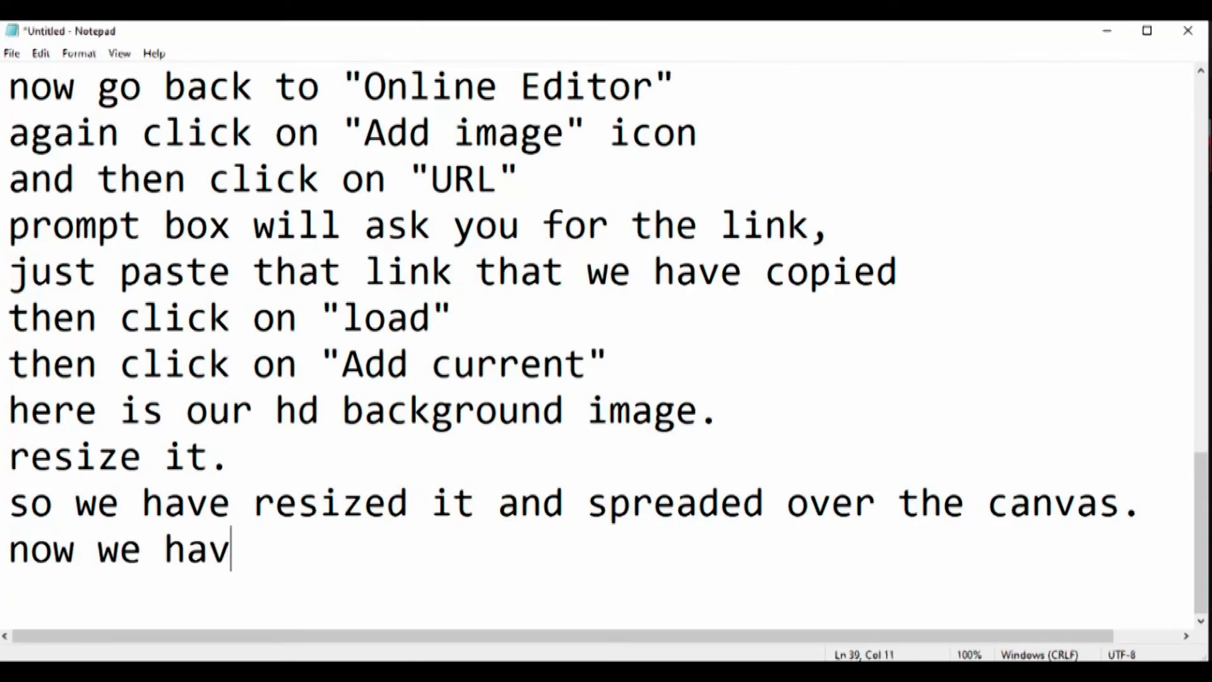
text(e to set tra)
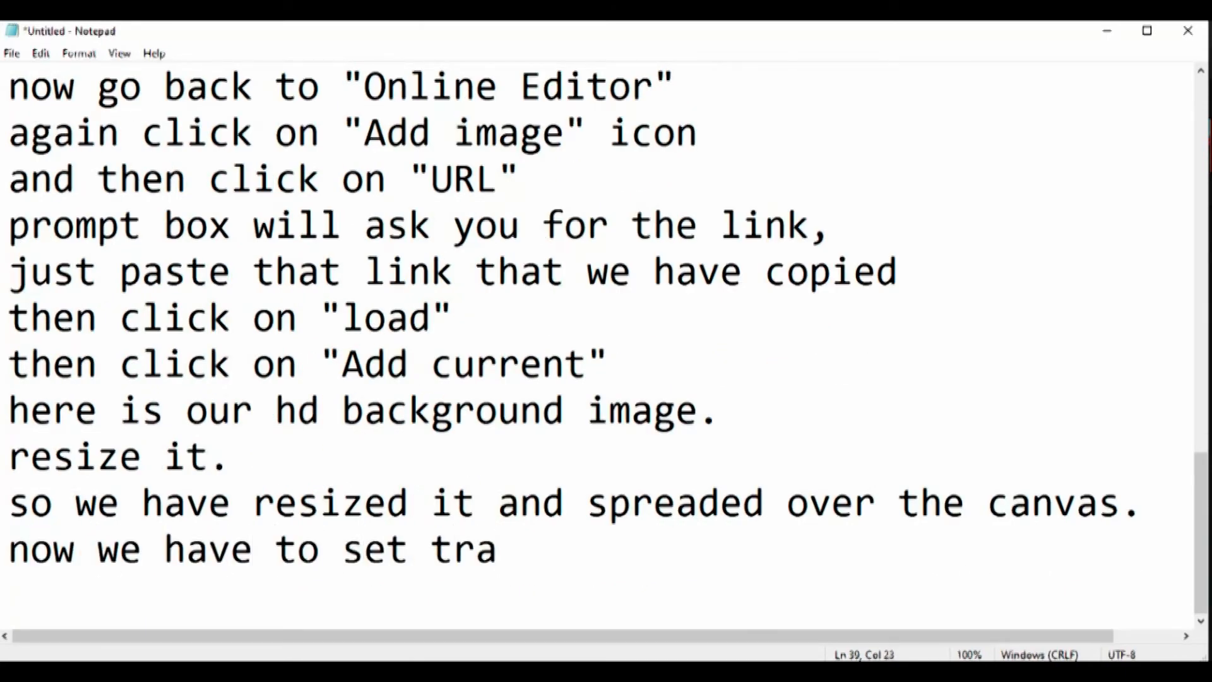
text(nsparency le)
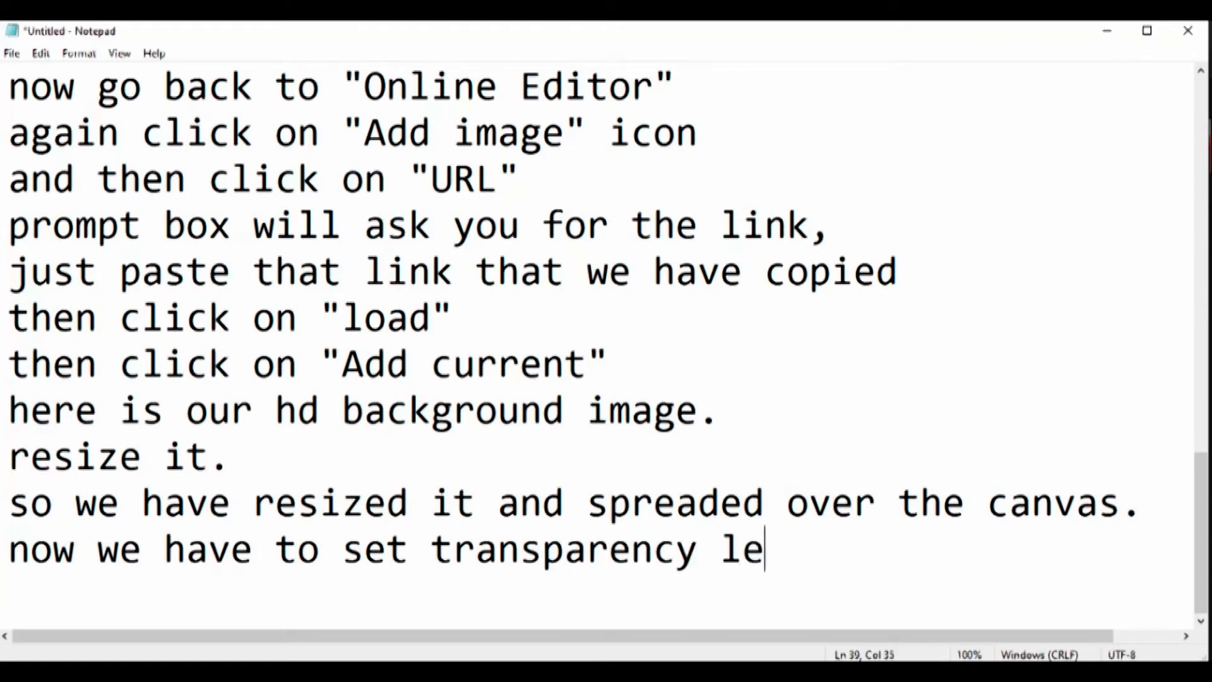
text(vel of image)
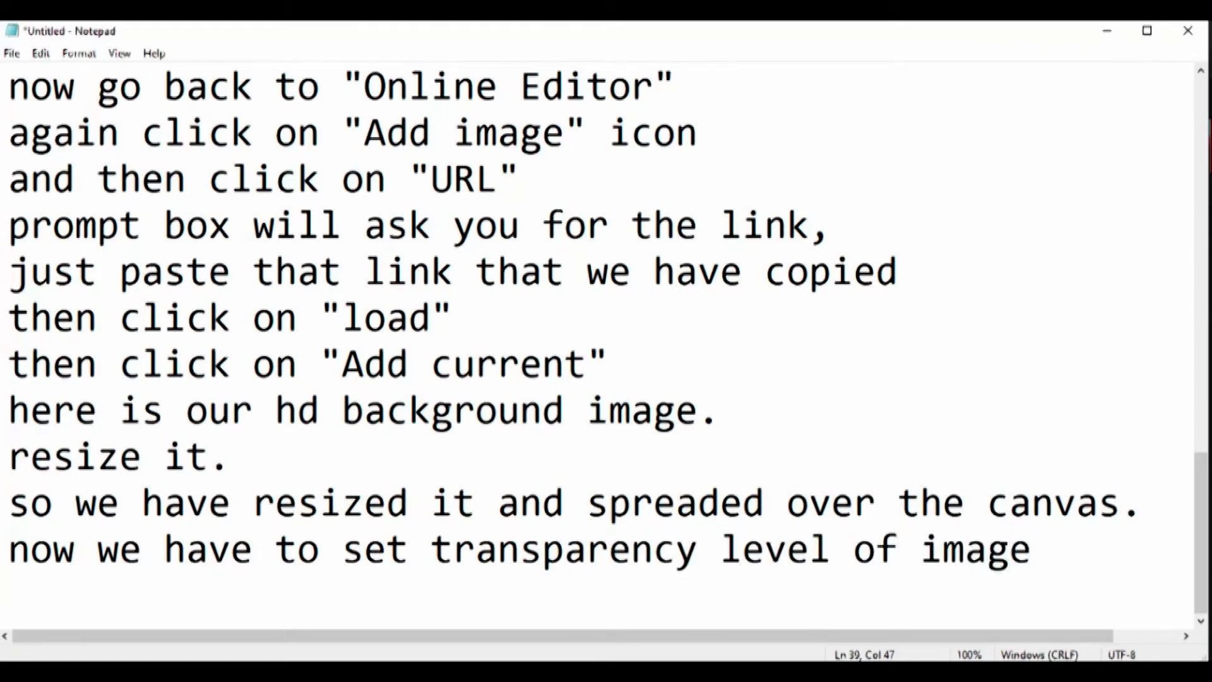
key(Return)
text(to 50%)
key(Return)
Step: Add the Notepad line 'for this, go to right side pane of window,'
text(for)
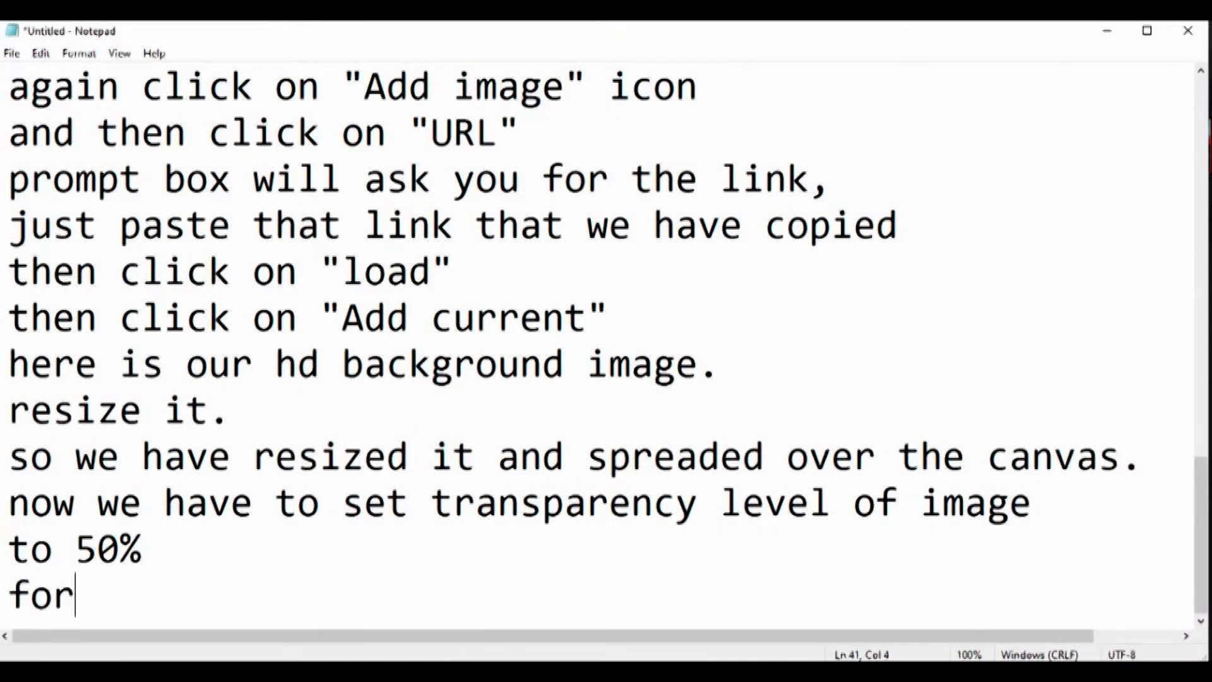
text( this, go to right side)
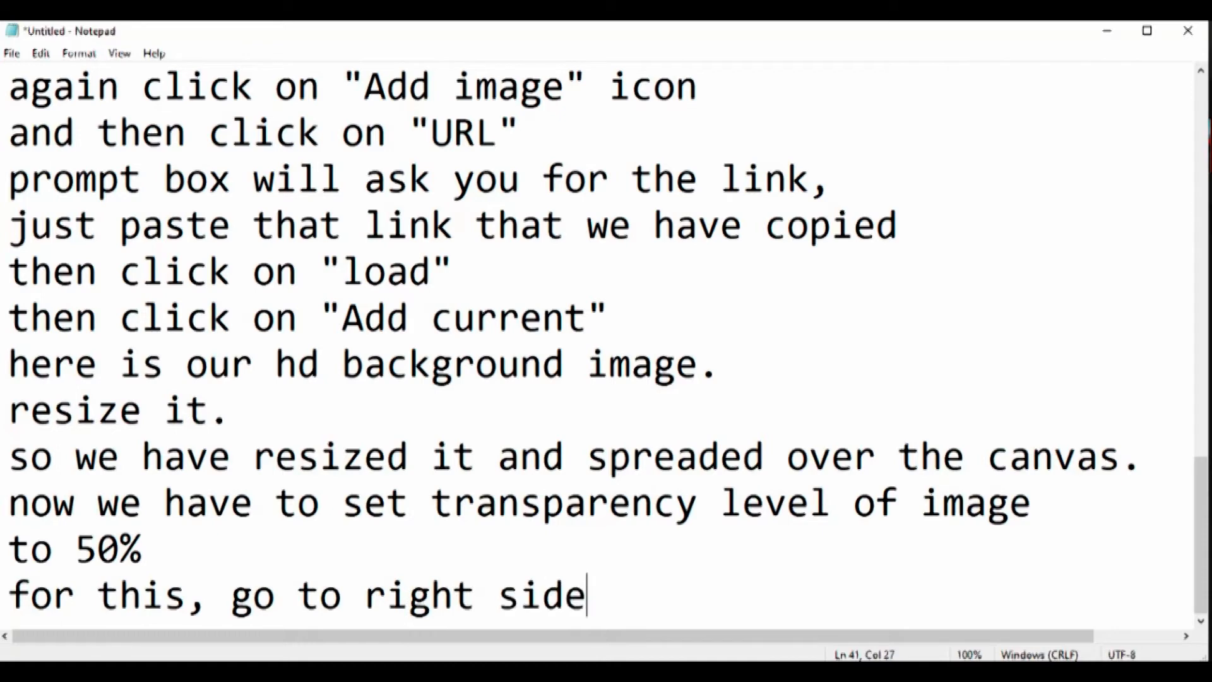
text( pane of window,)
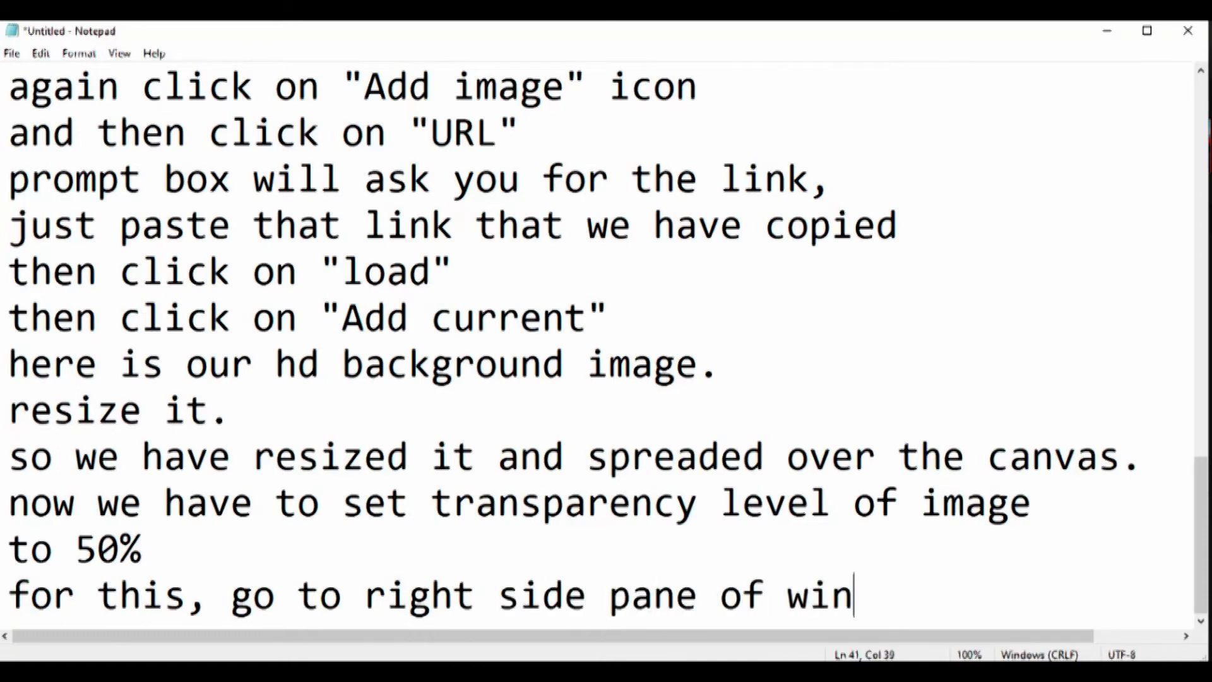
key(Return)
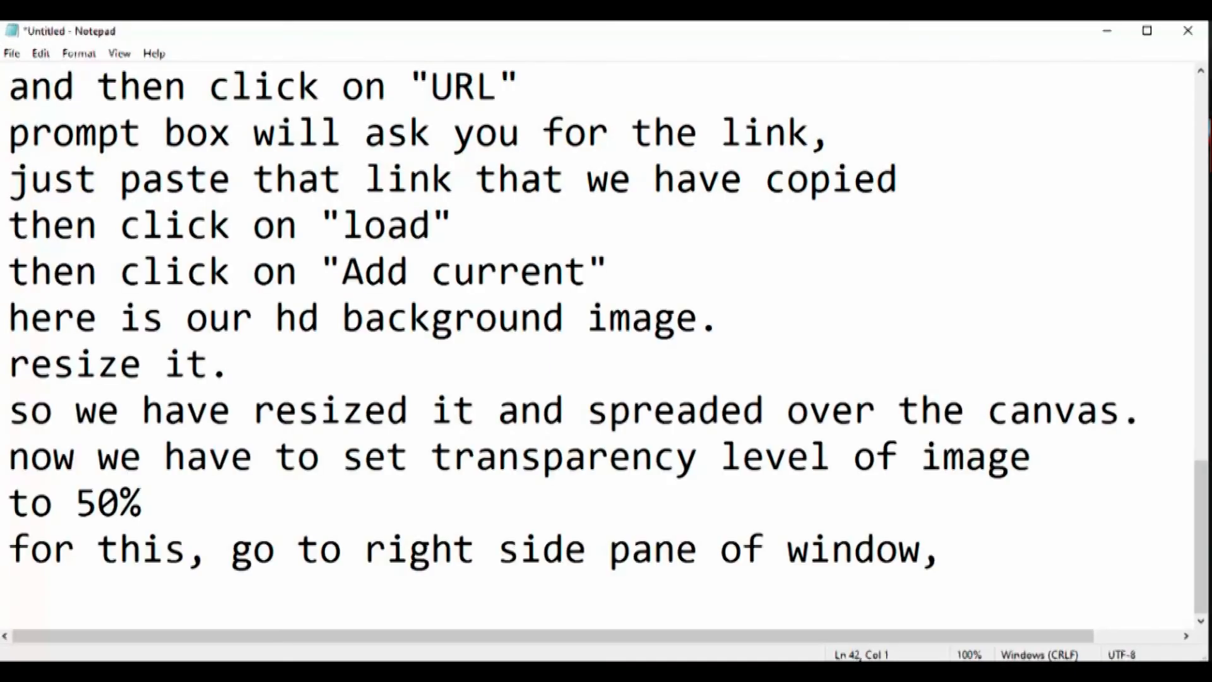
Step: Add the Notepad line 'in layers option, click on first layer', correcting the last word
text(in layer)
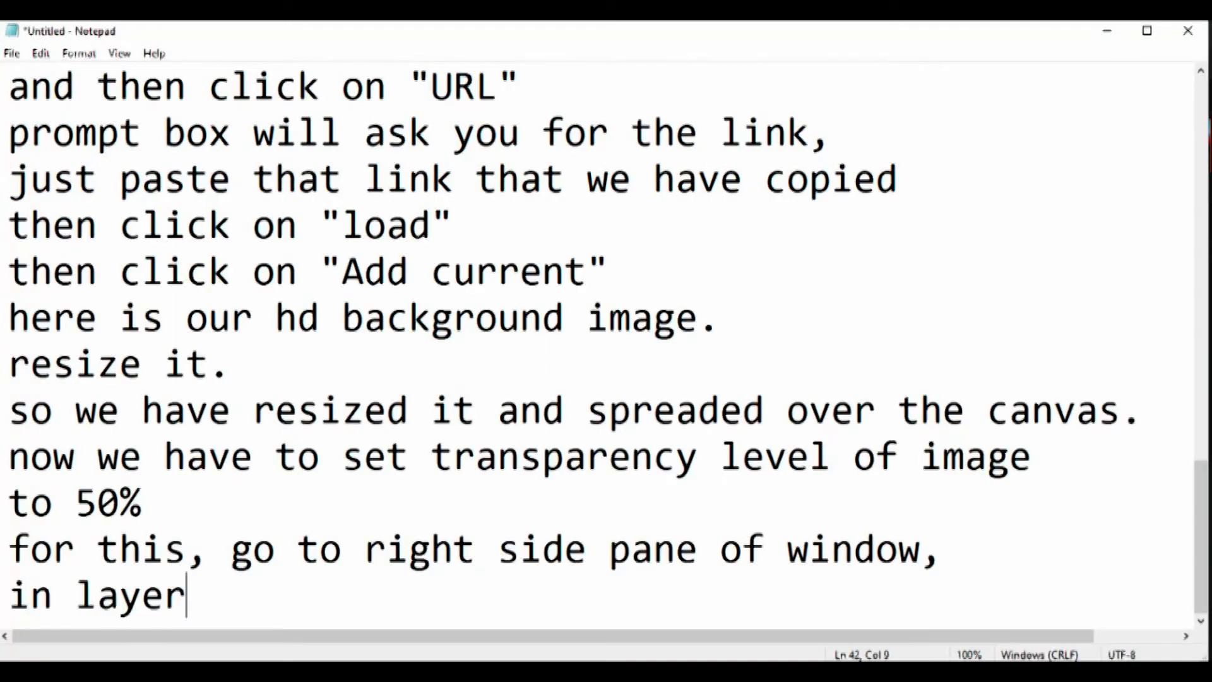
text(s option)
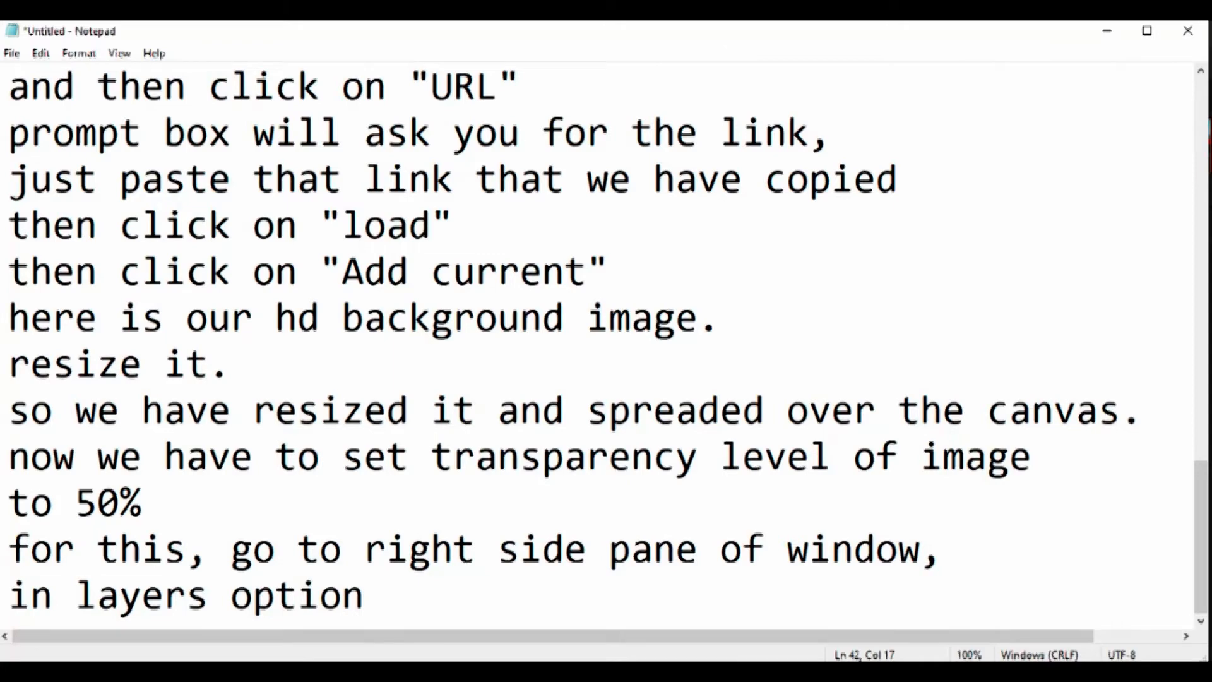
text(, click on first)
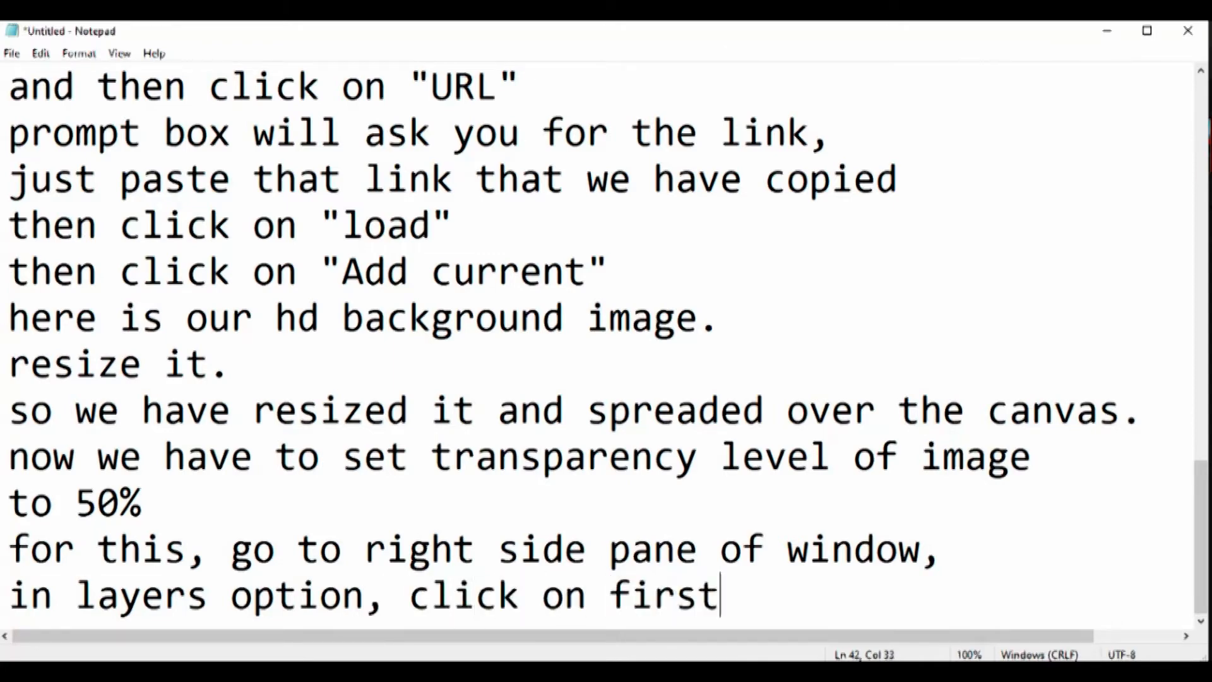
text( im)
key(BackSpace)
key(BackSpace)
text(layer)
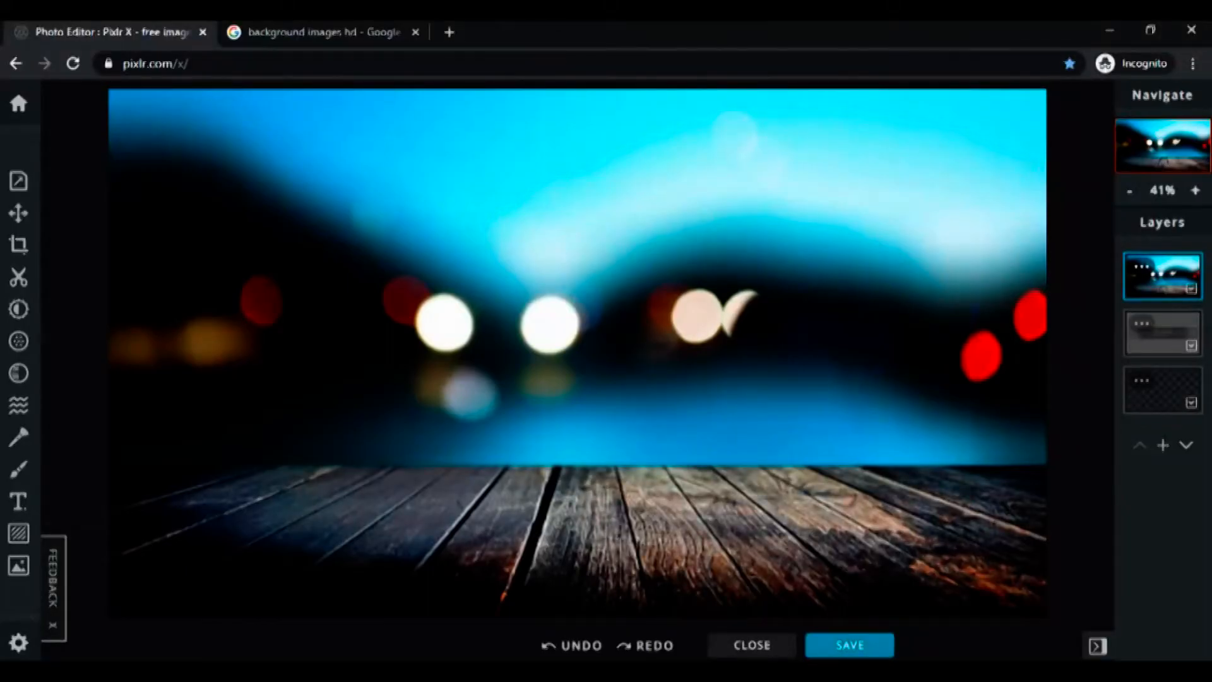
Step: Select the background image layer, and add the Notepad lines 'now right click on the layer, and set the' and 'transparency to 50%'
click(1141, 267)
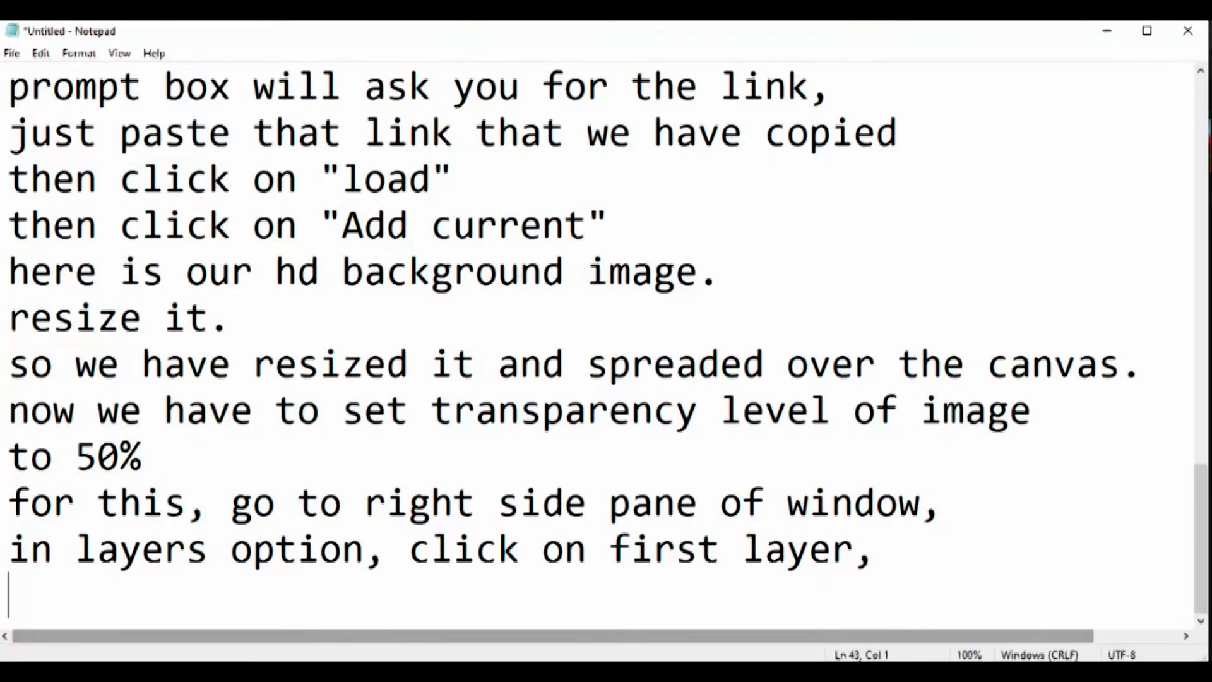
text(now right cl)
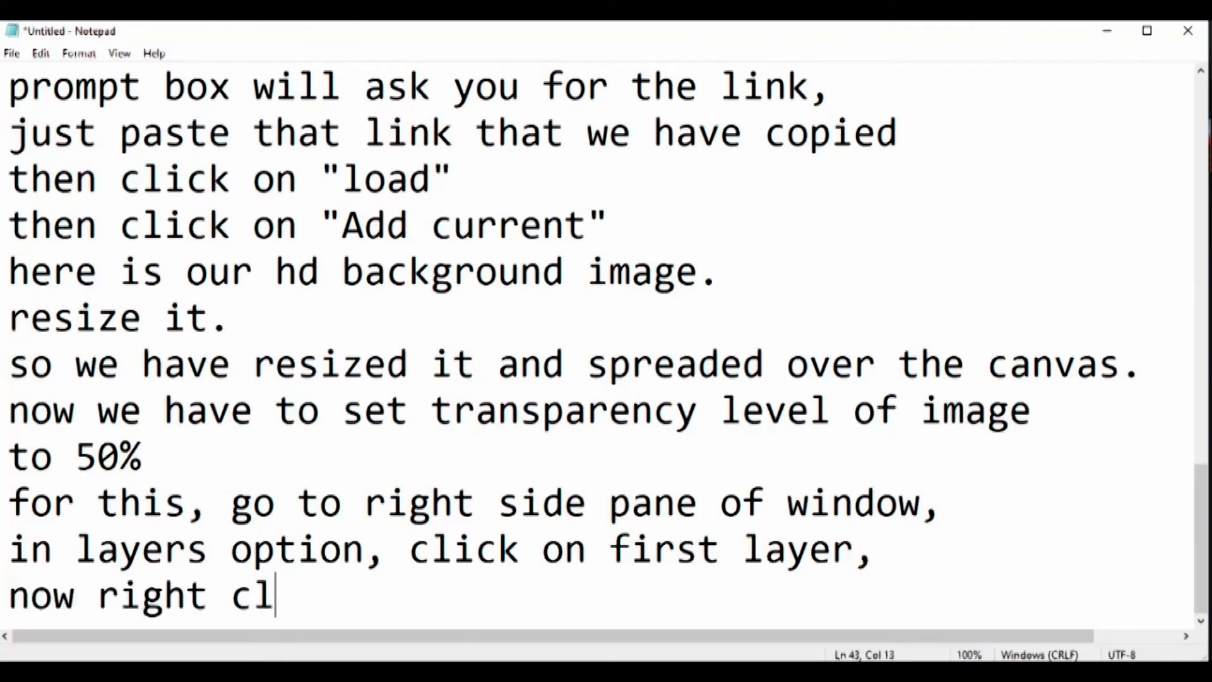
text(ick on the la)
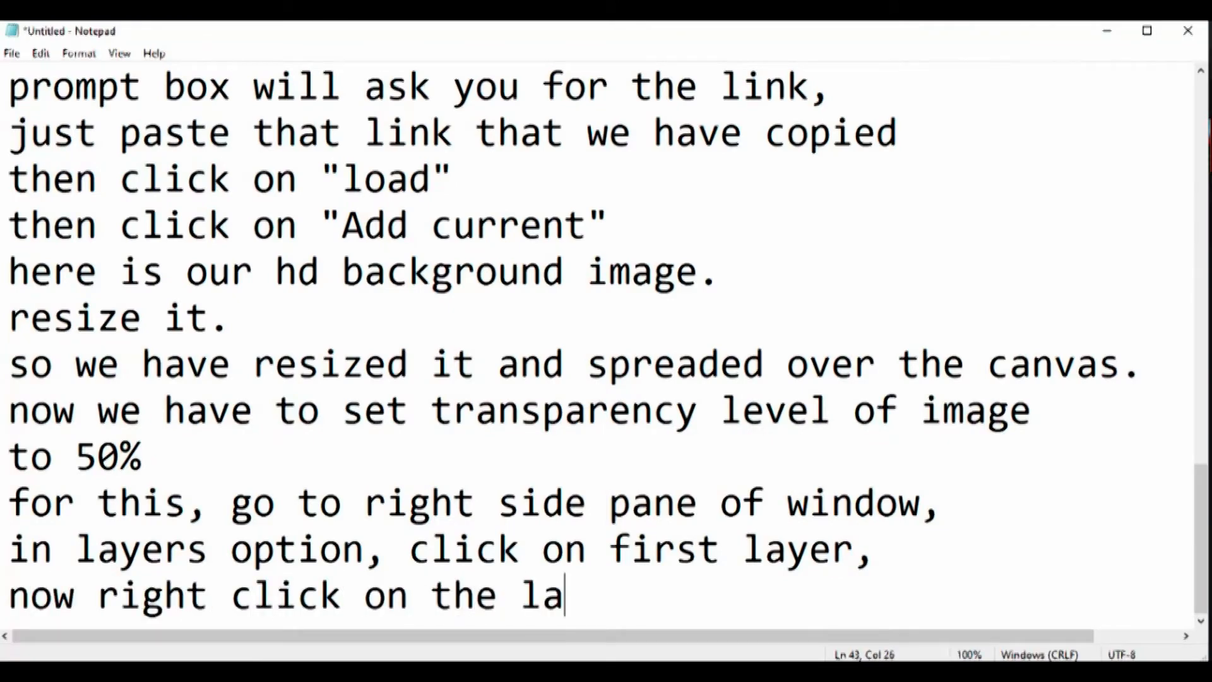
text(yer, and set the)
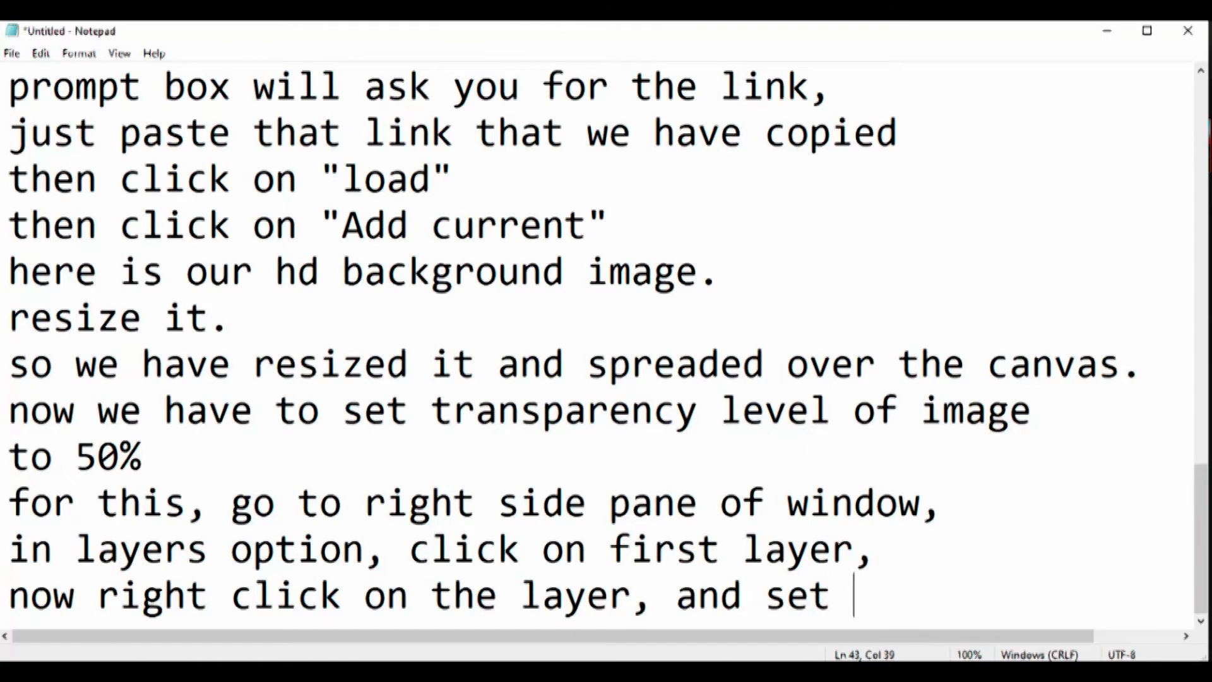
key(Return)
text(transparency)
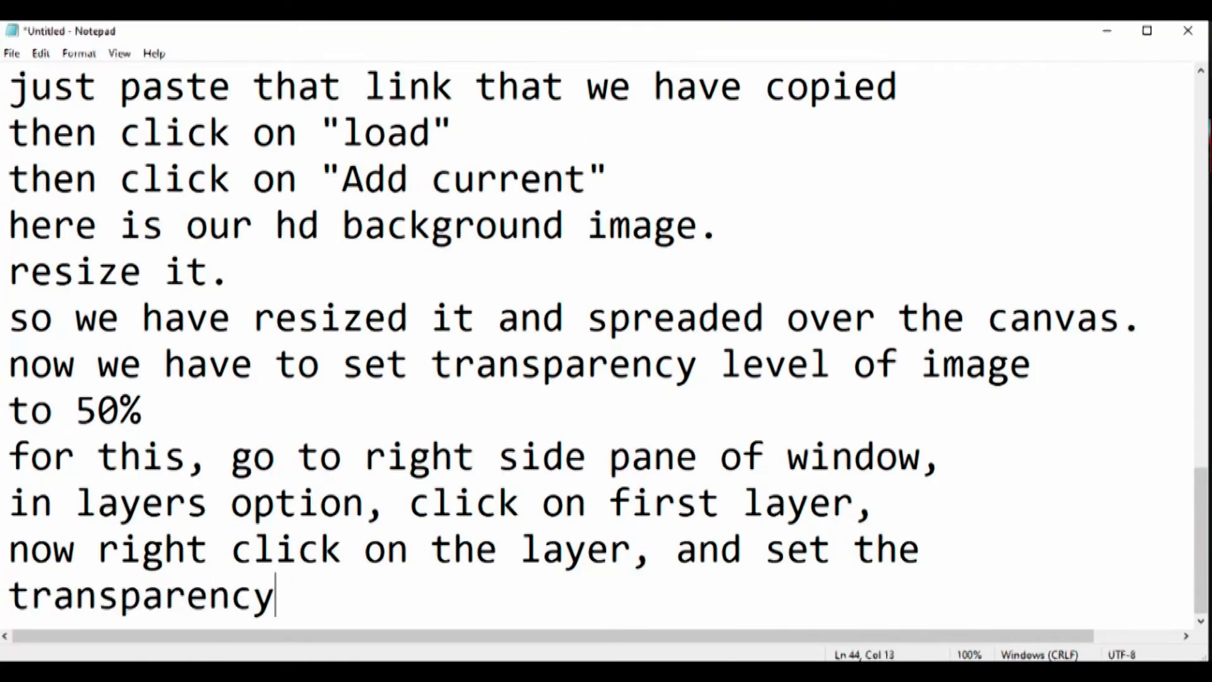
text( to 50%)
key(Return)
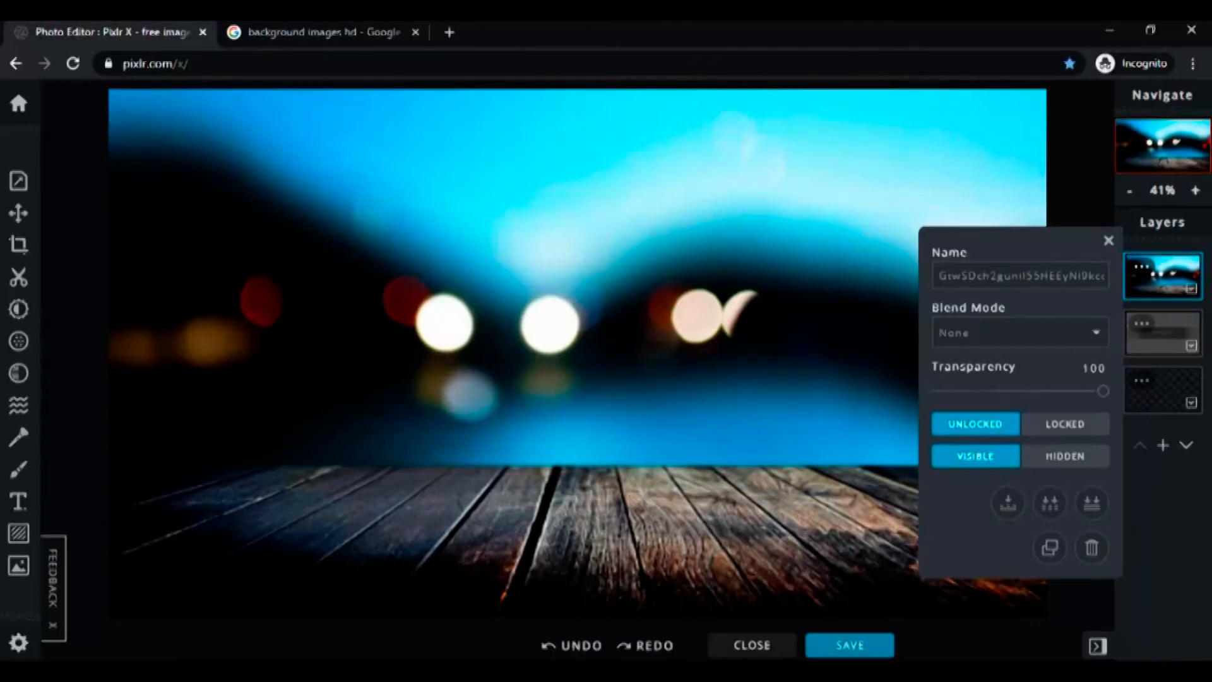
Step: Set the background image layer's transparency to 50 in Pixlr X and close the layer settings
drag(1102, 391, 1020, 391)
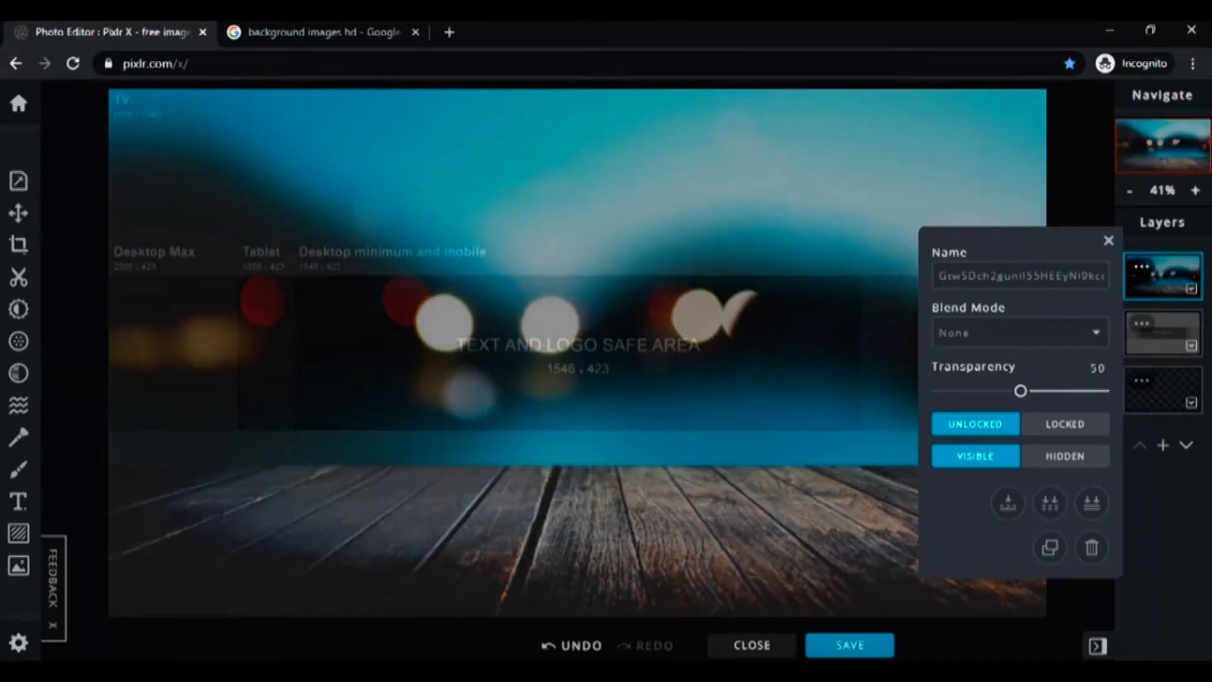
click(1108, 240)
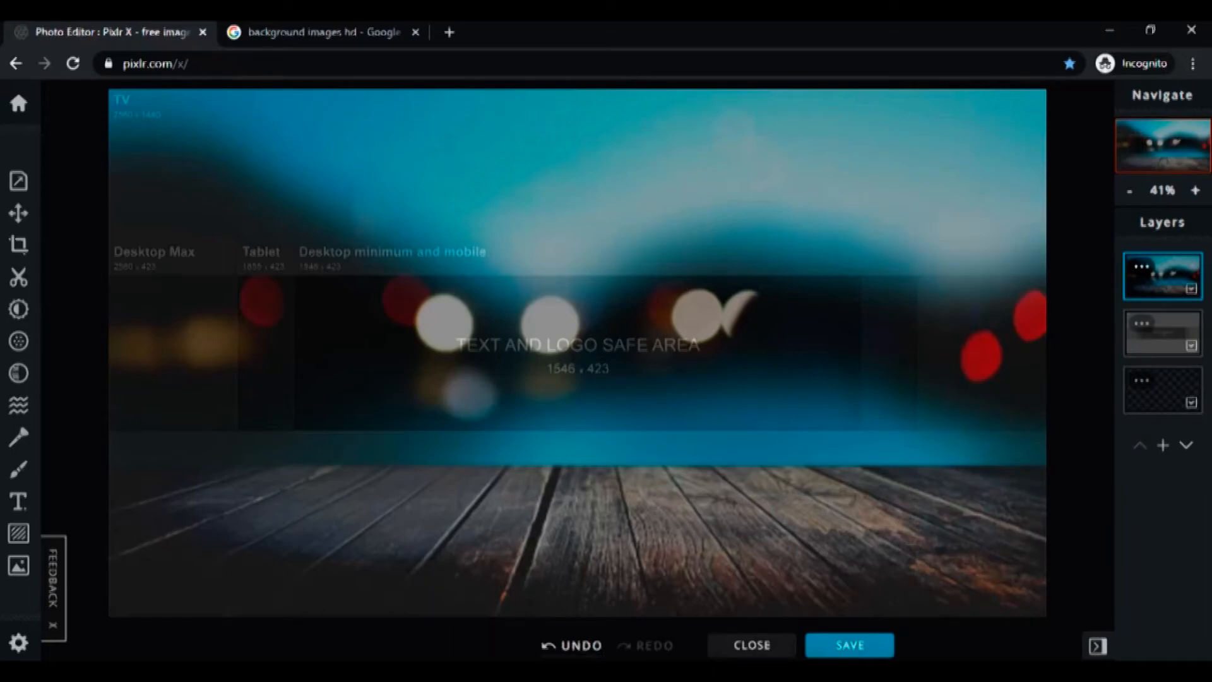
Step: Add the Notepad lines 'all done,', 'now we have to crop/cut the image according to' and 'youtube banner size,'
key(alt+Tab)
text(all done,)
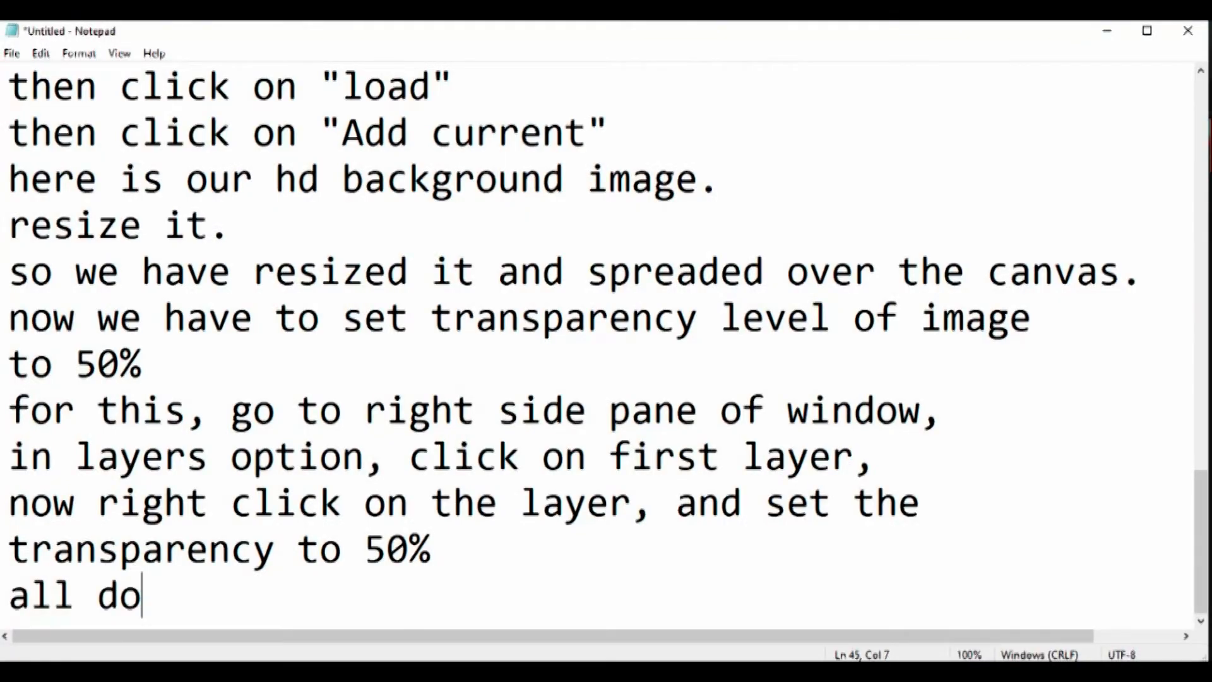
key(Return)
text(we h)
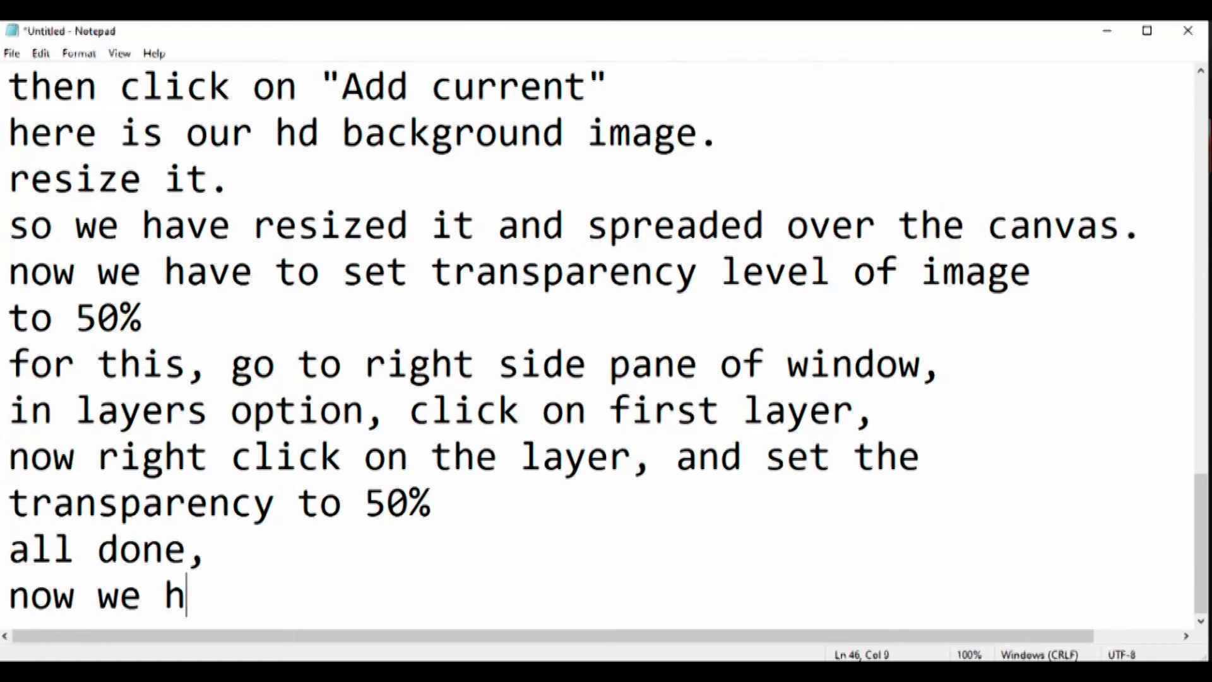
text(ave to crop/)
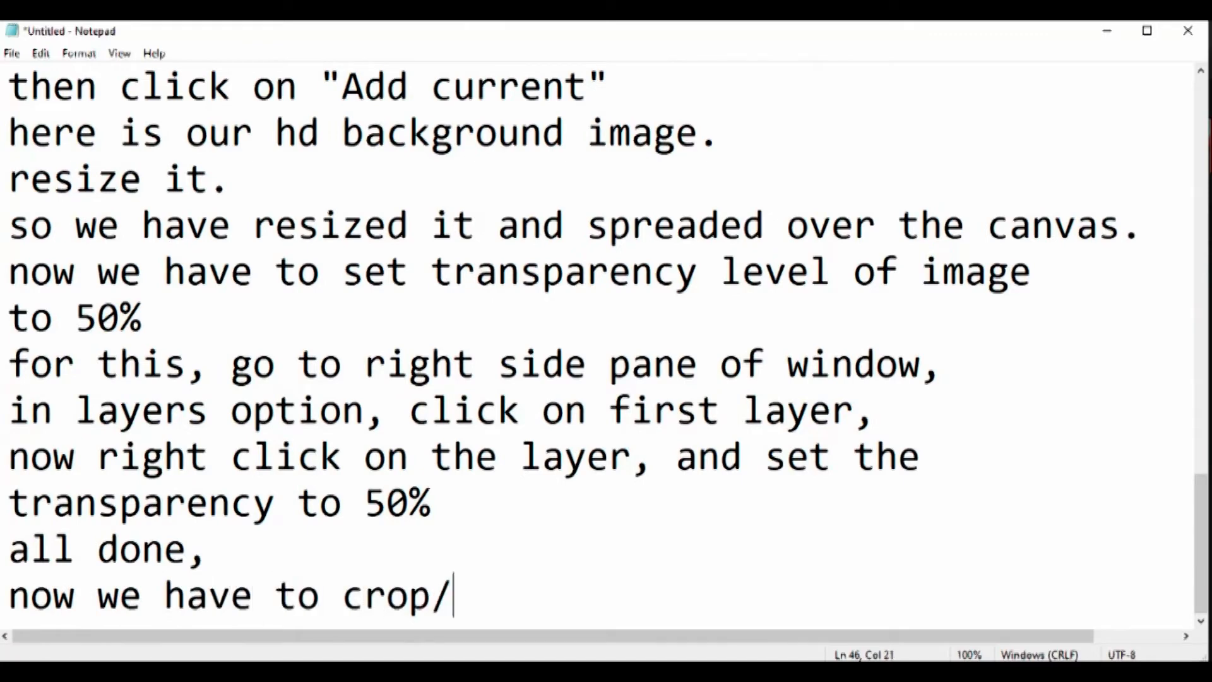
text(cut the image according to)
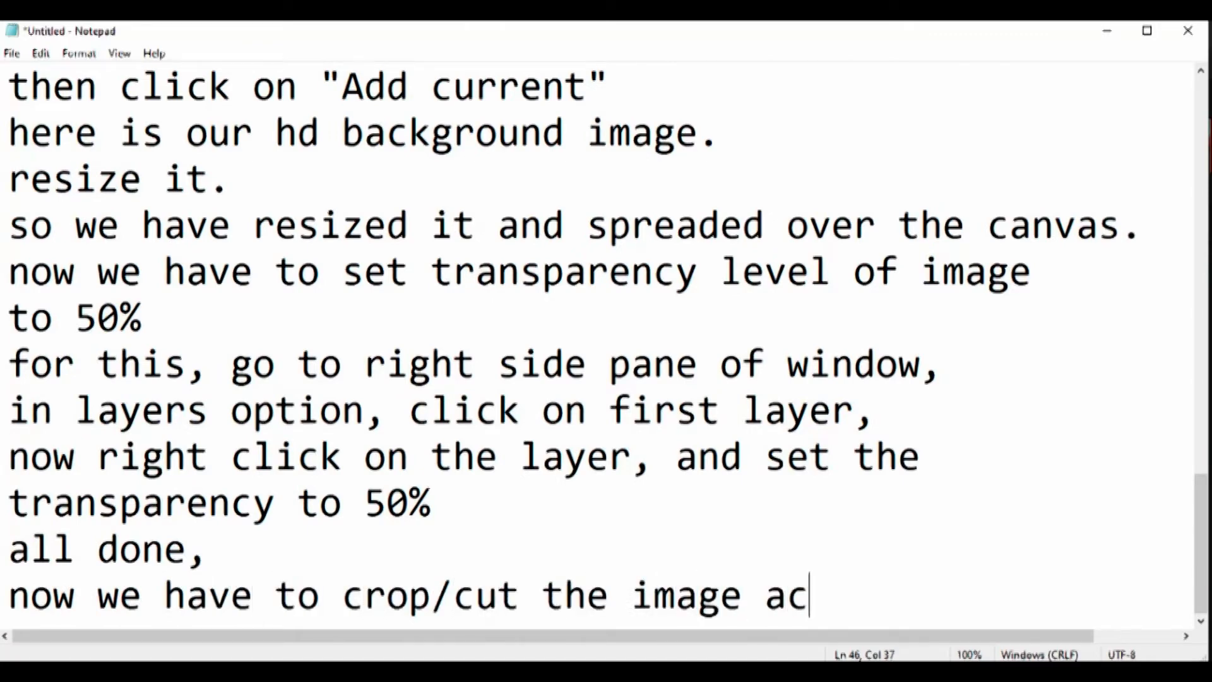
key(Return)
text(yo)
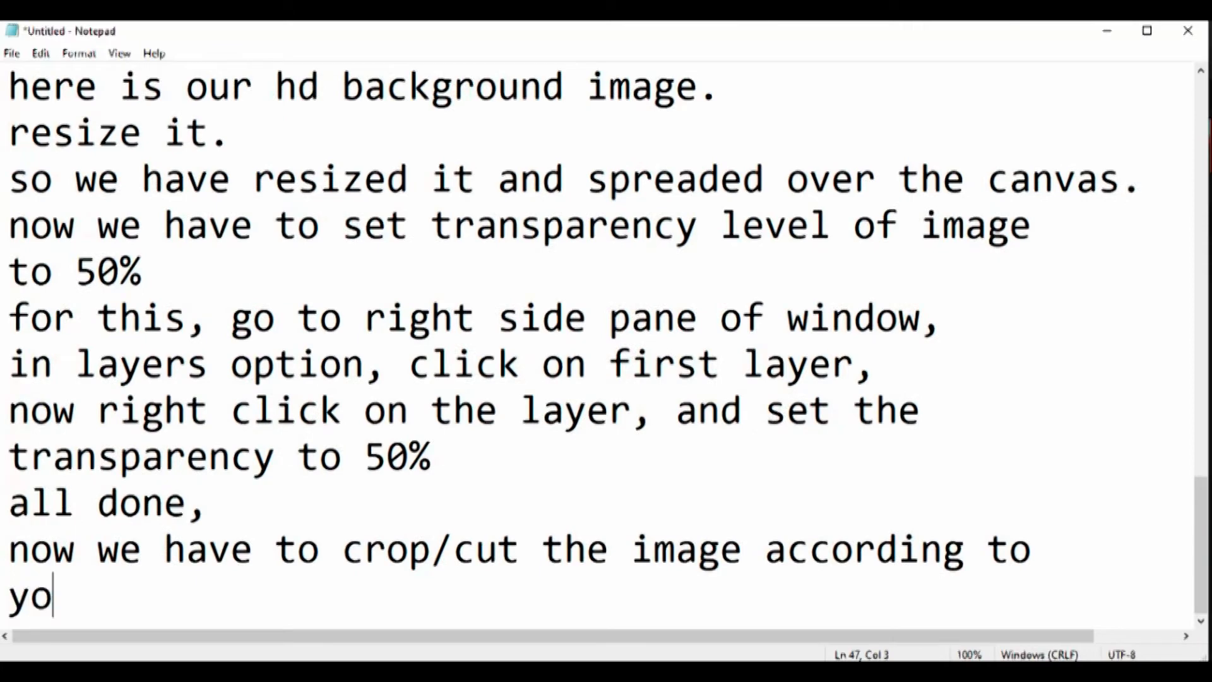
text(utube banner size,)
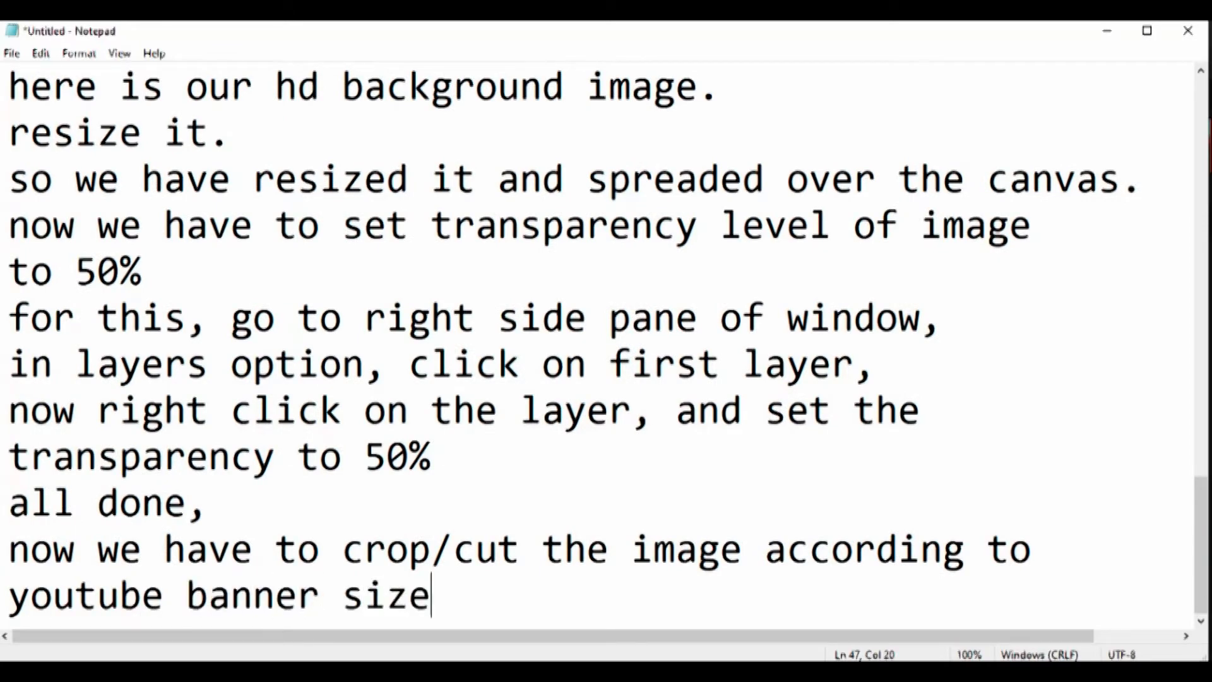
key(Return)
Step: Add the Notepad lines 'for this, go to right side pane,' and 'and click on "cutout" too'
text(for this)
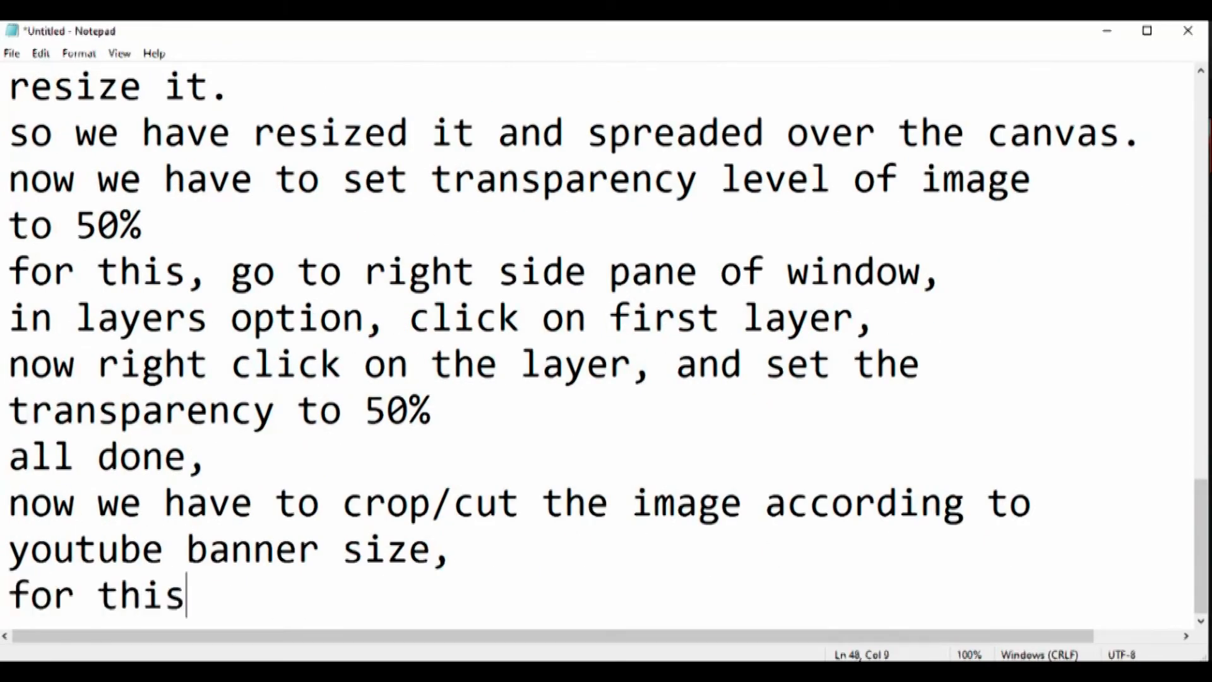
text(, go to right side pane,)
key(Return)
text(and click on )
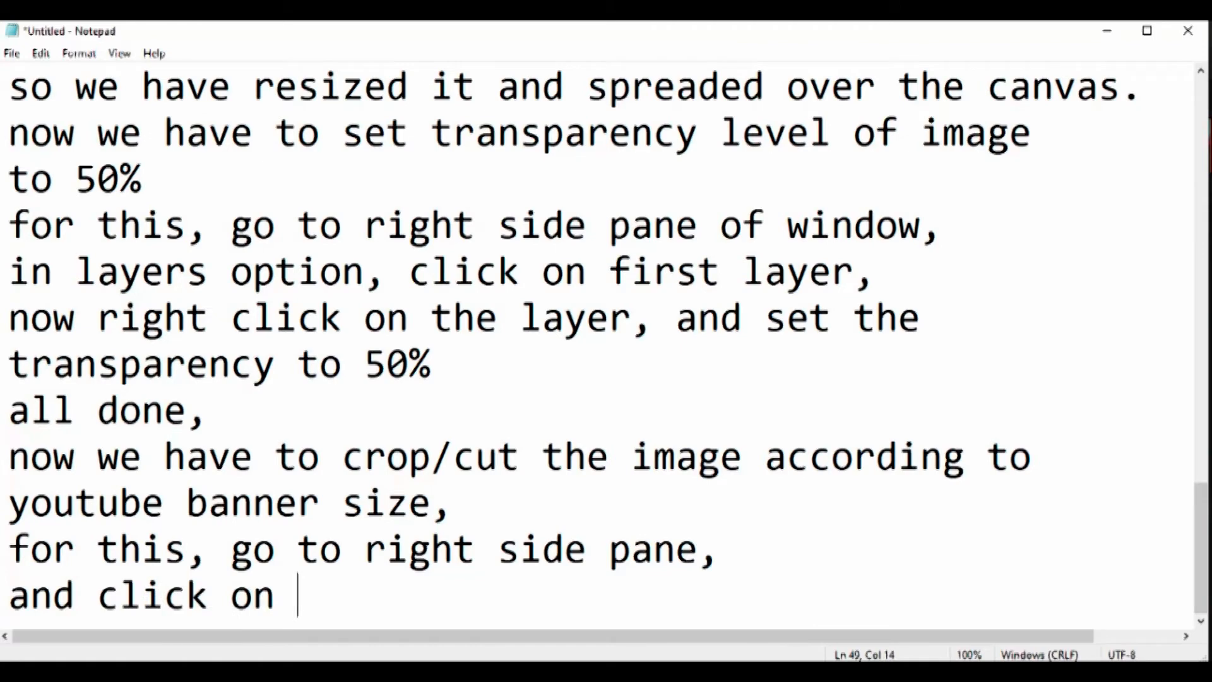
text("cutout" too)
key(Return)
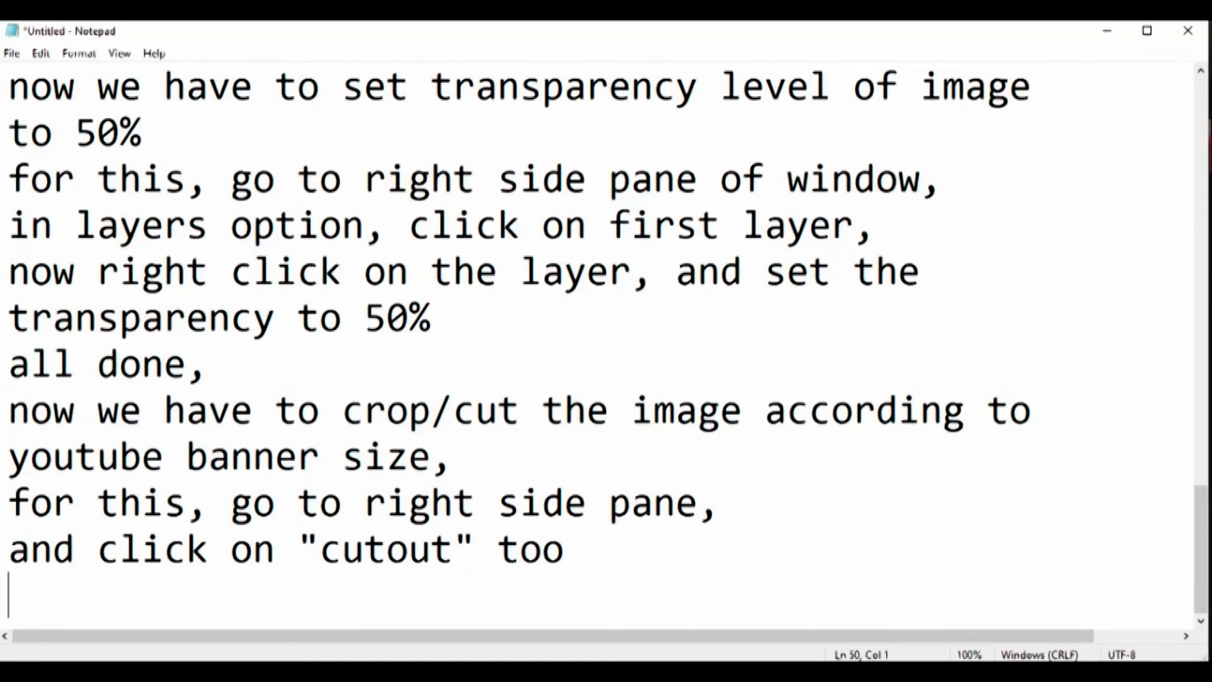
Step: Open the Cutout tool in Pixlr X, and add the Notepad line 'now we are going to cut/crop our image,'
key(alt+Tab)
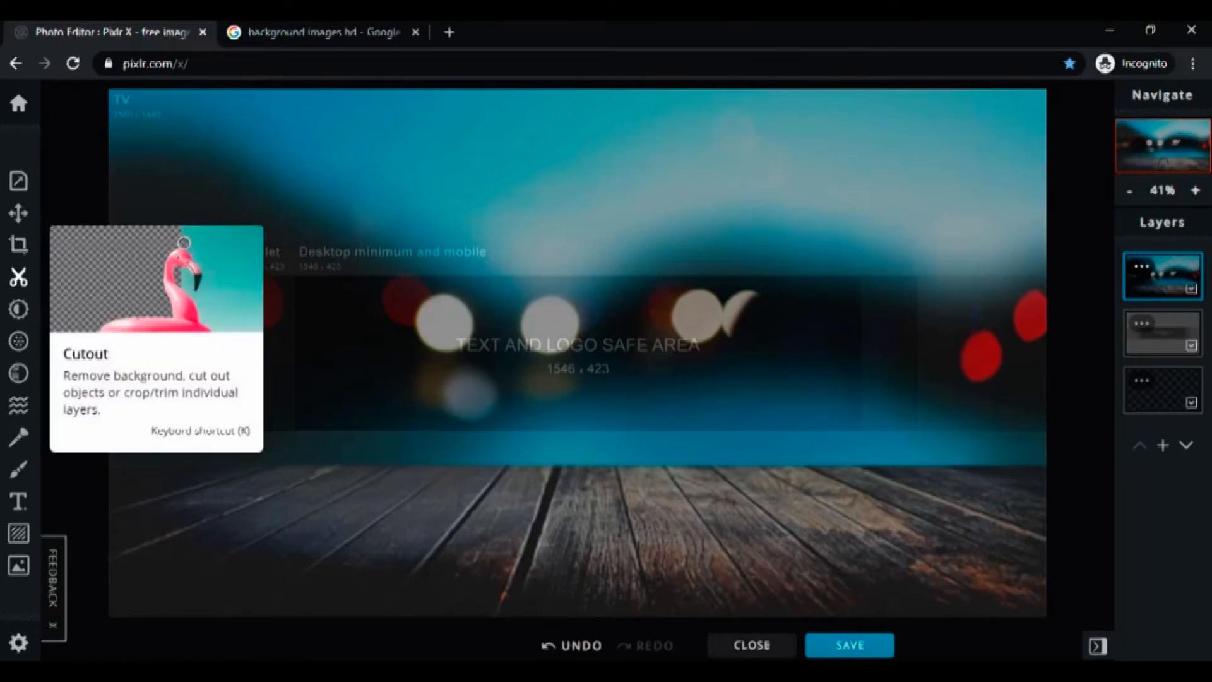
click(19, 277)
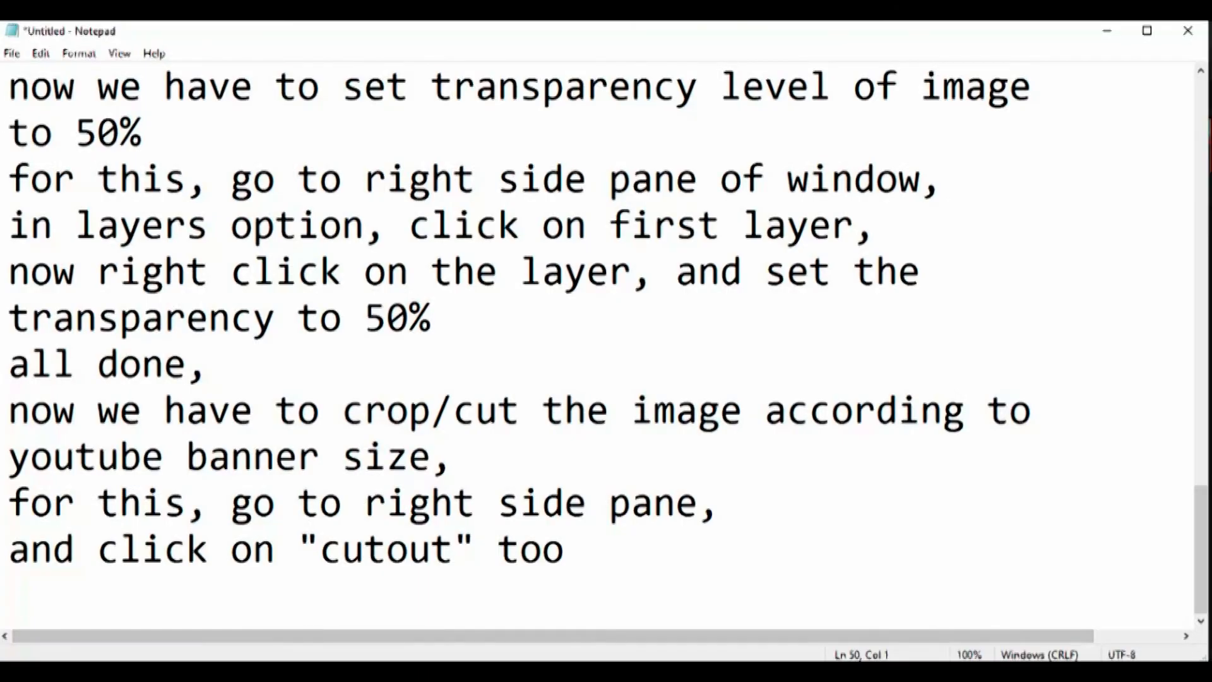
text(now we are going)
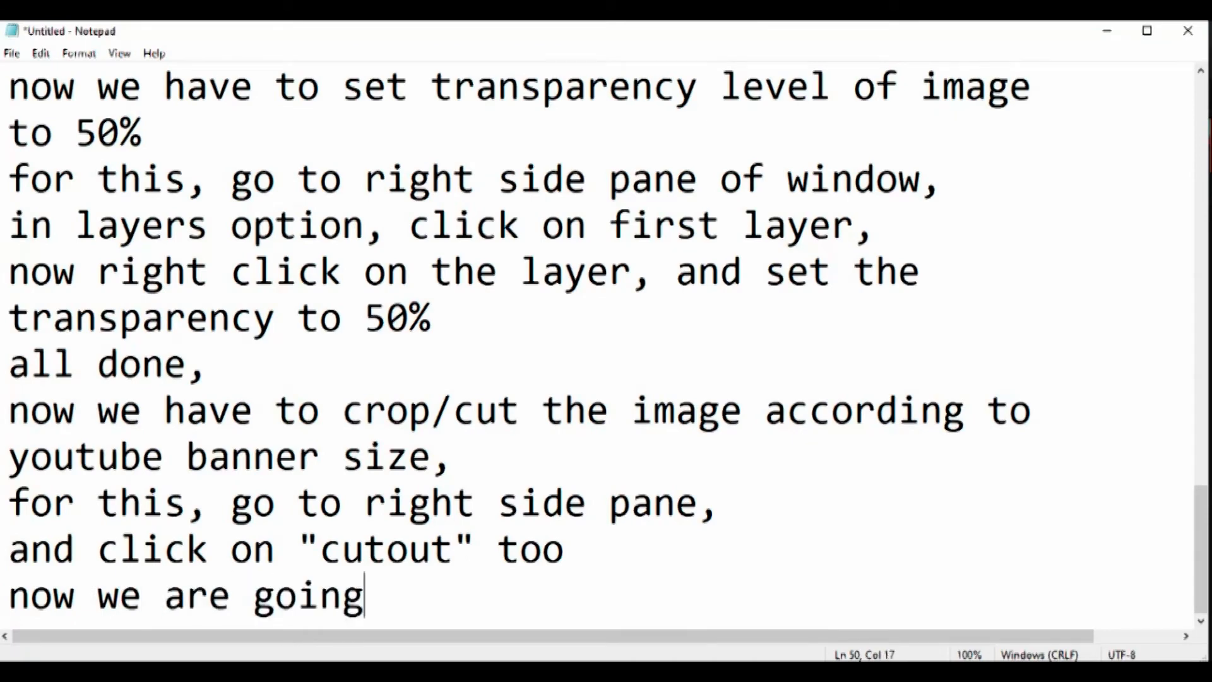
text( to cut/crop ou)
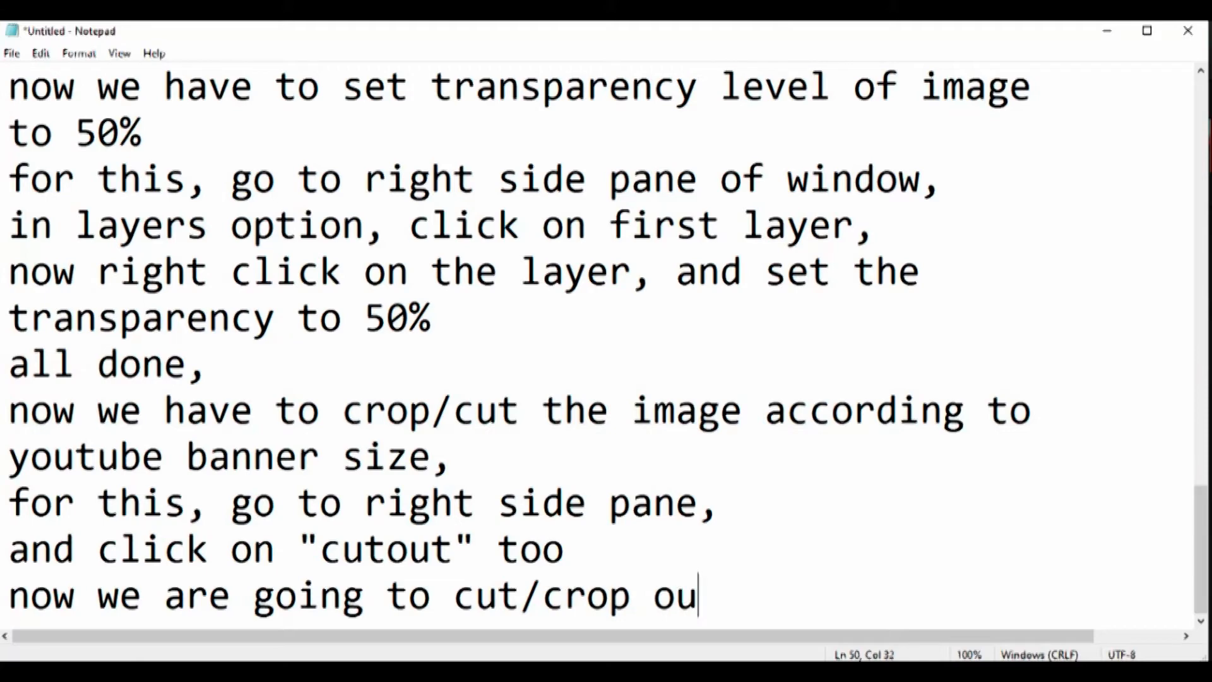
text(r image)
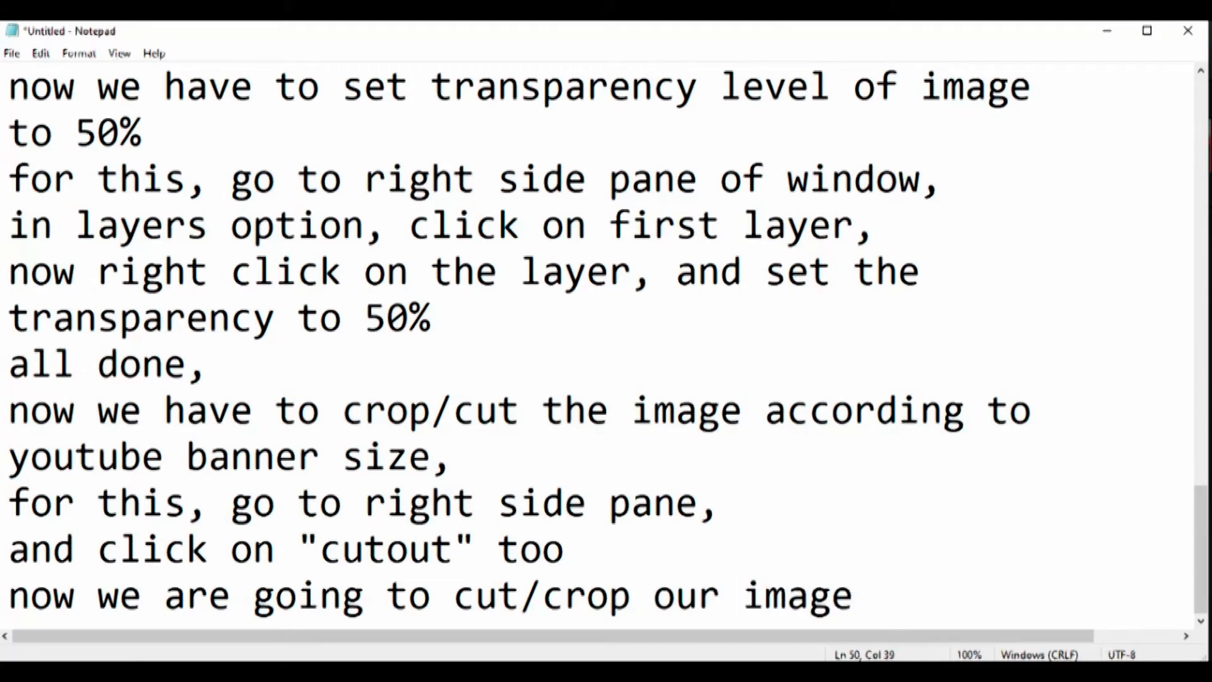
text(,)
key(Return)
Step: Cut out the background image in Pixlr X with a rectangle in Keep mode, keeping only the Desktop Max banner strip
key(alt+Tab)
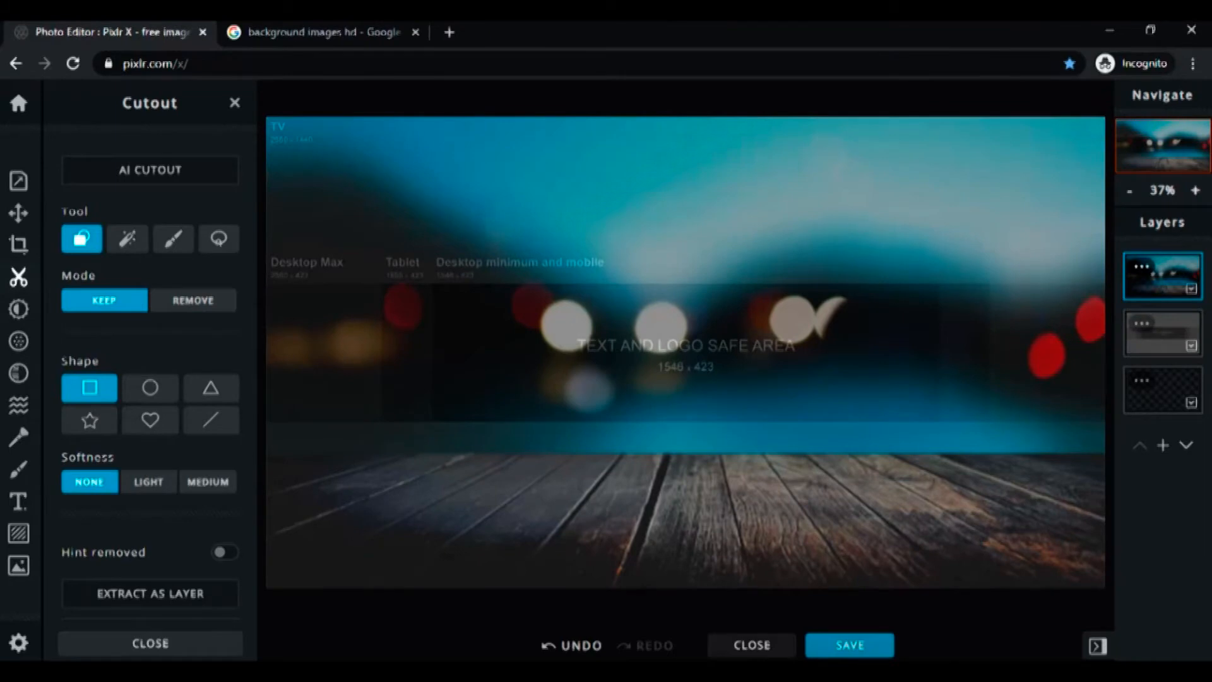
drag(773, 470, 1052, 448)
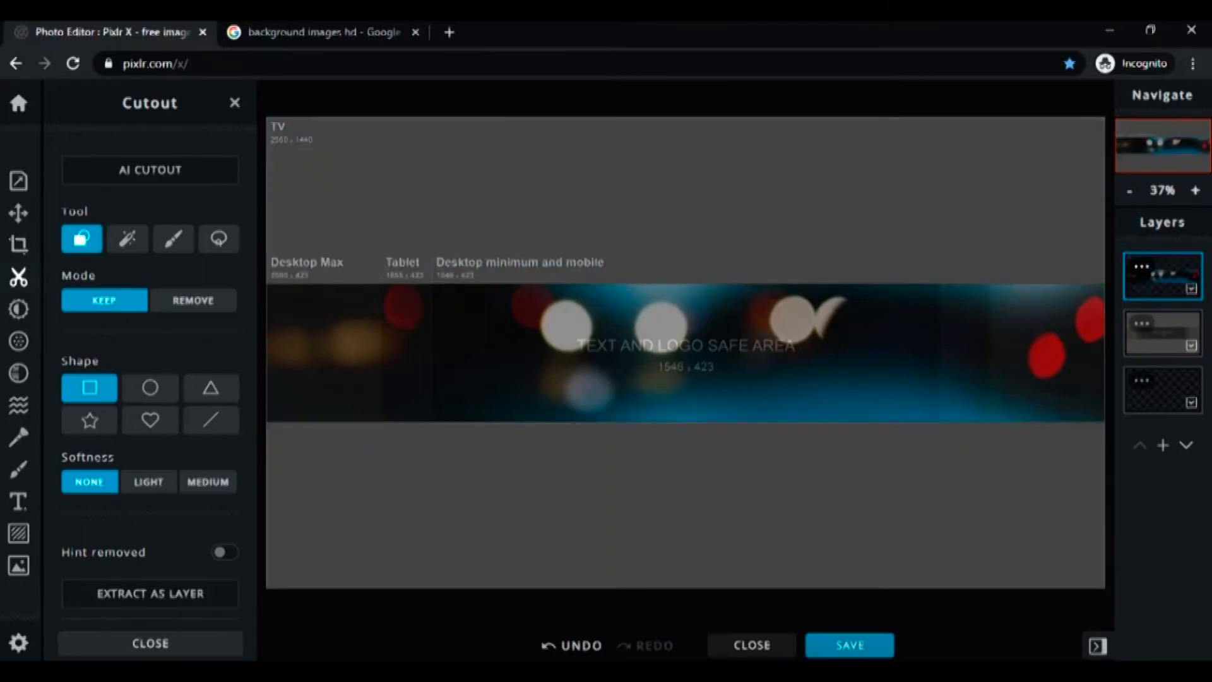
Step: Add the Notepad line 'here it is, the required size of our banner,'
key(alt+Tab)
text(her)
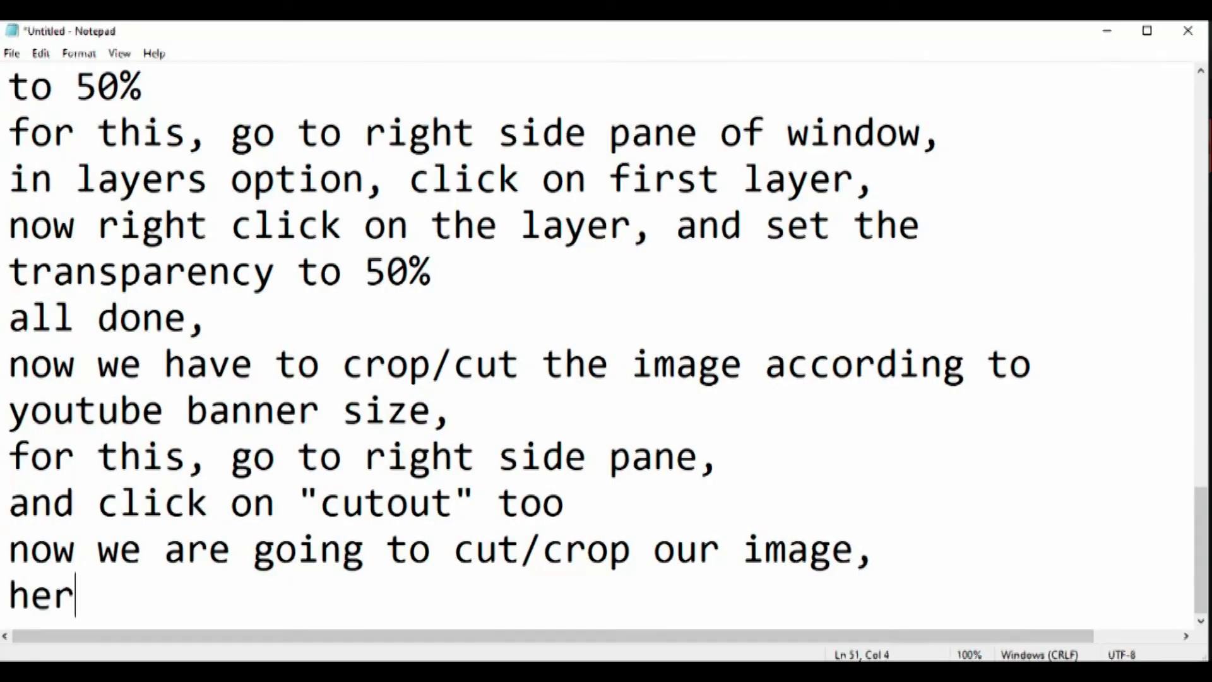
text(e it is, the )
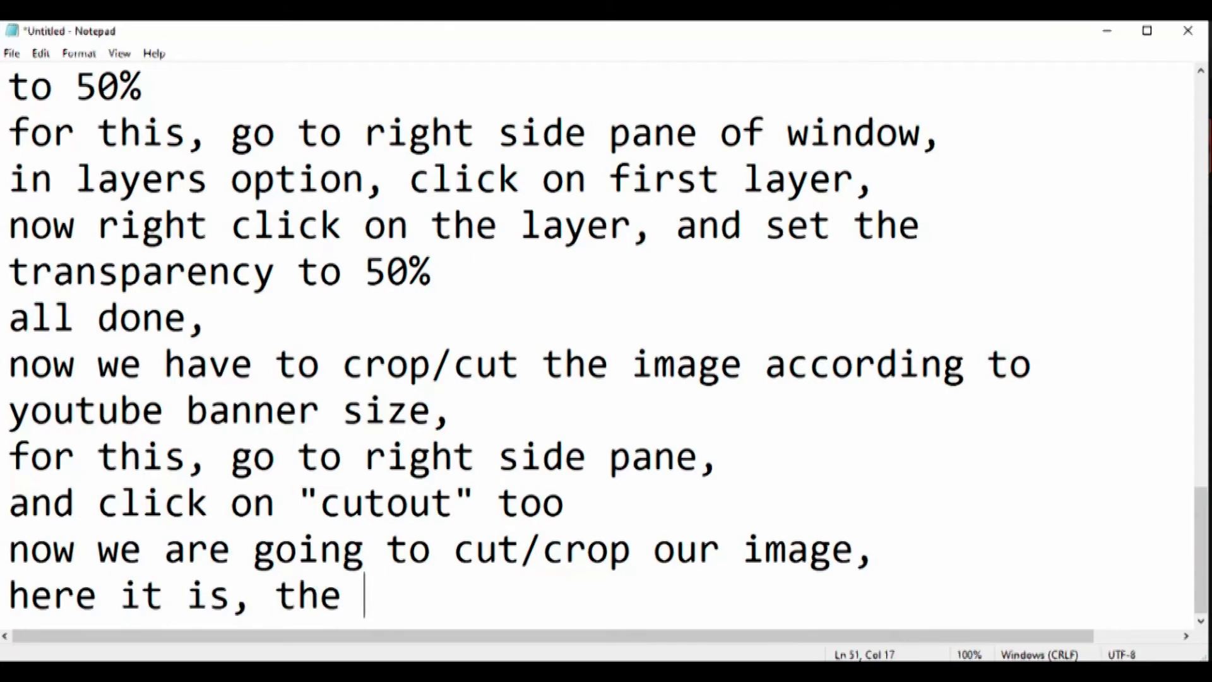
text(required si)
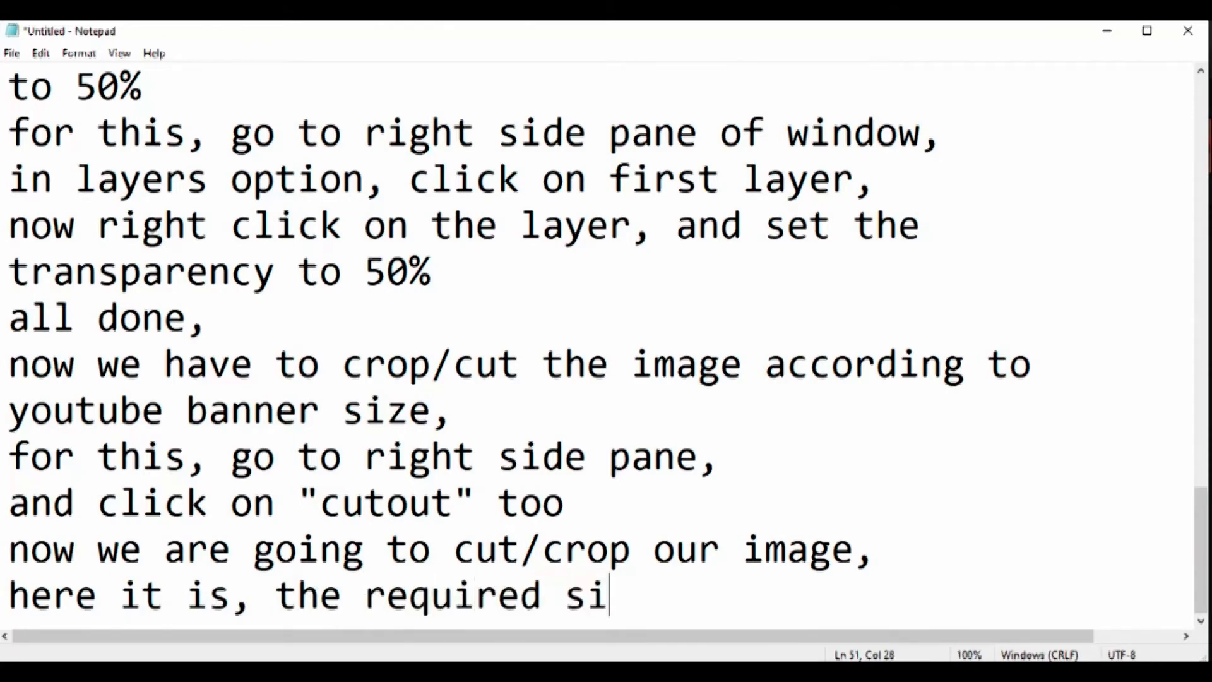
text(ze of our )
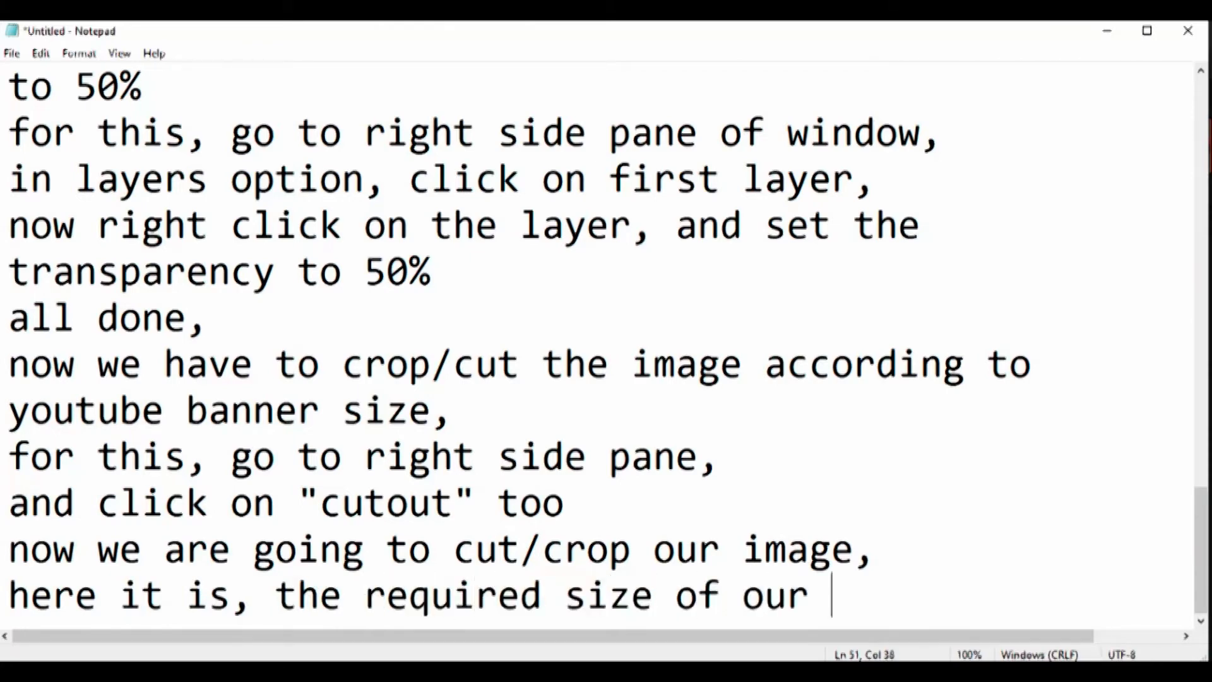
text(banner,)
key(Return)
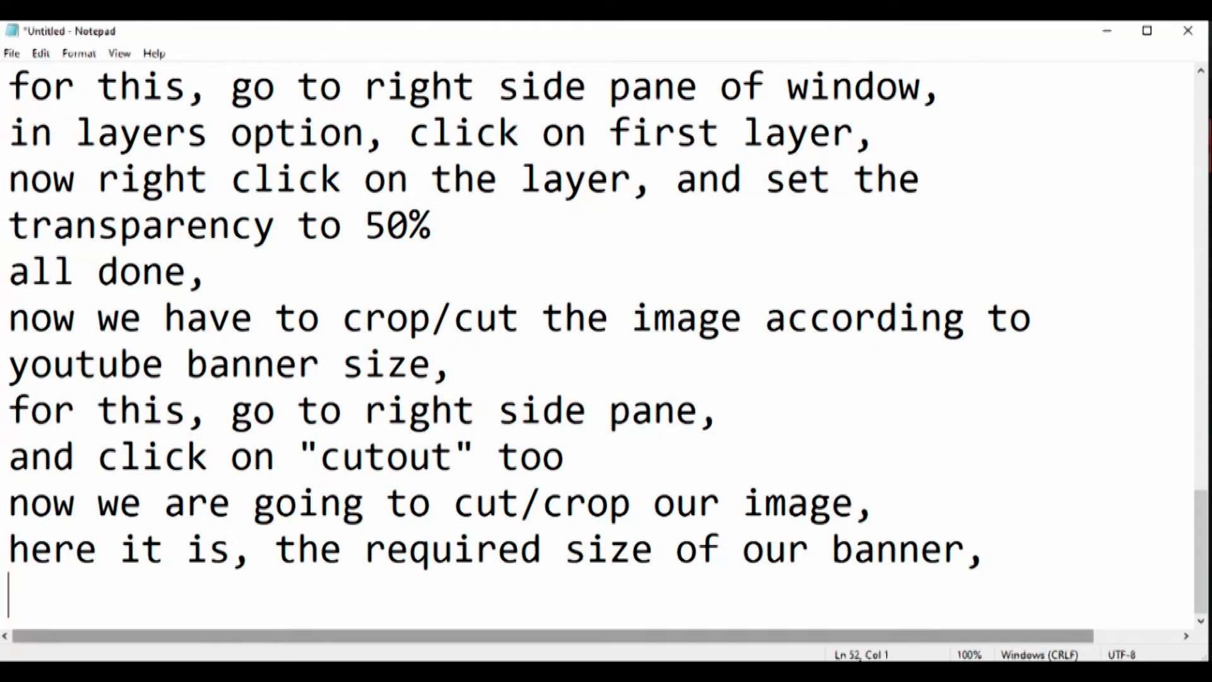
Step: Add the Notepad line 'now we will place the text on it,'
text(now we will )
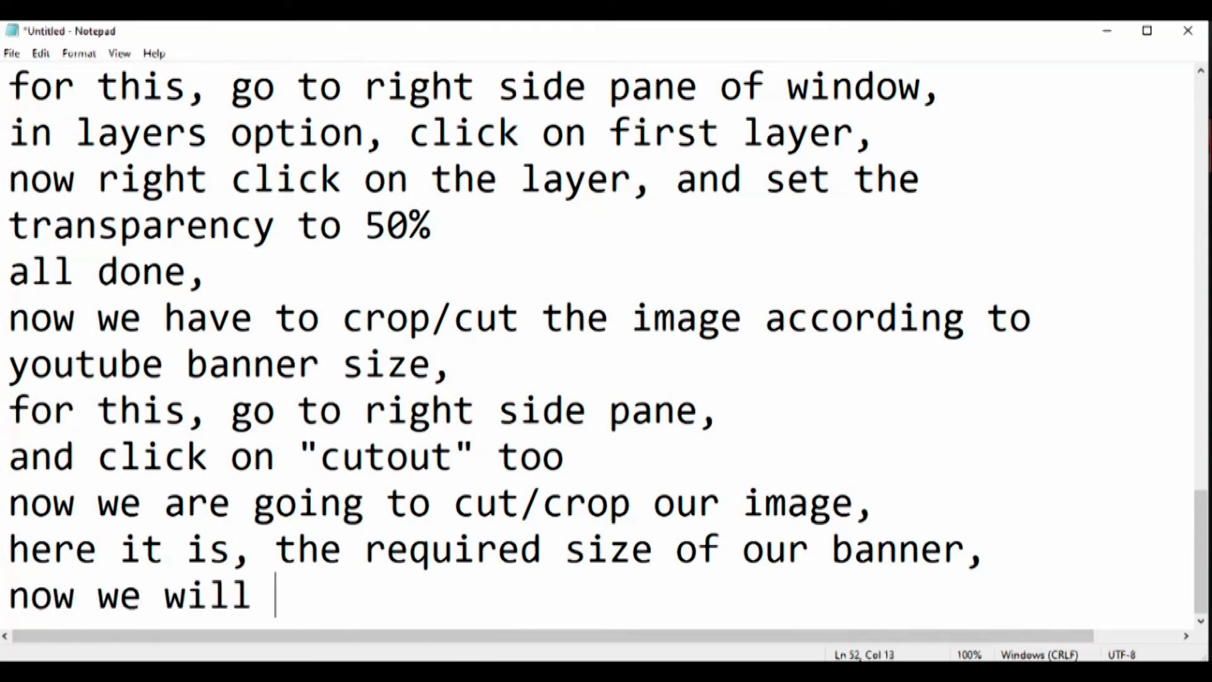
text(place the t)
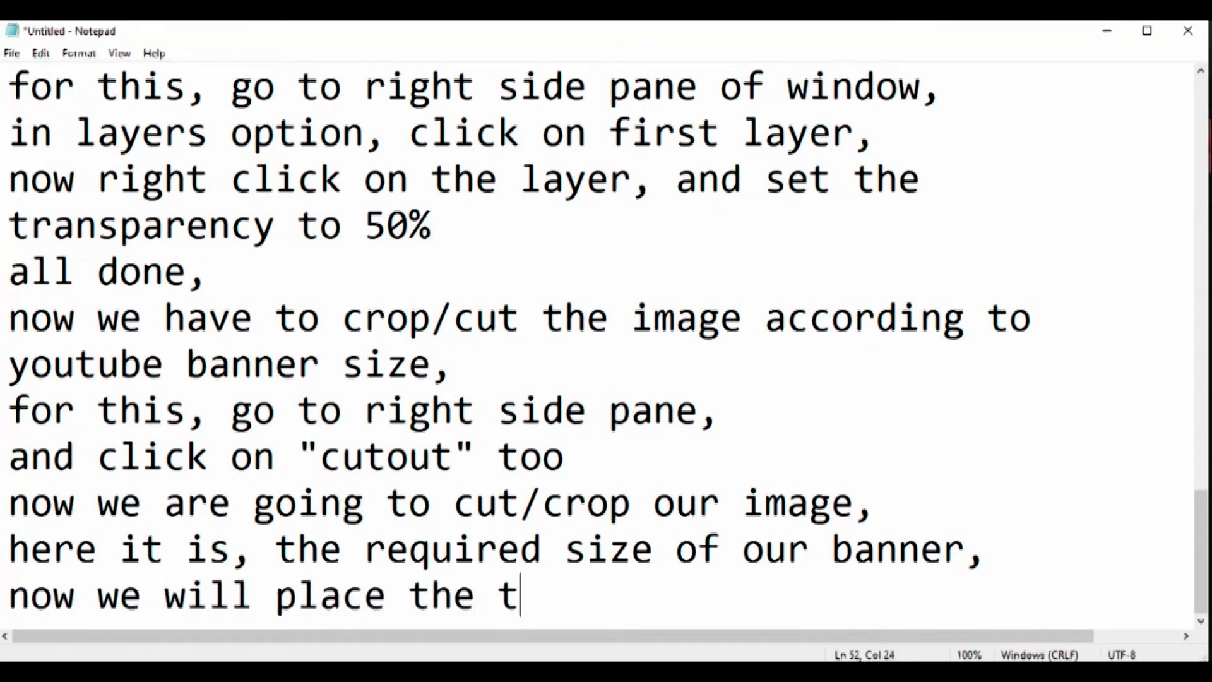
text(ext on it,)
key(Return)
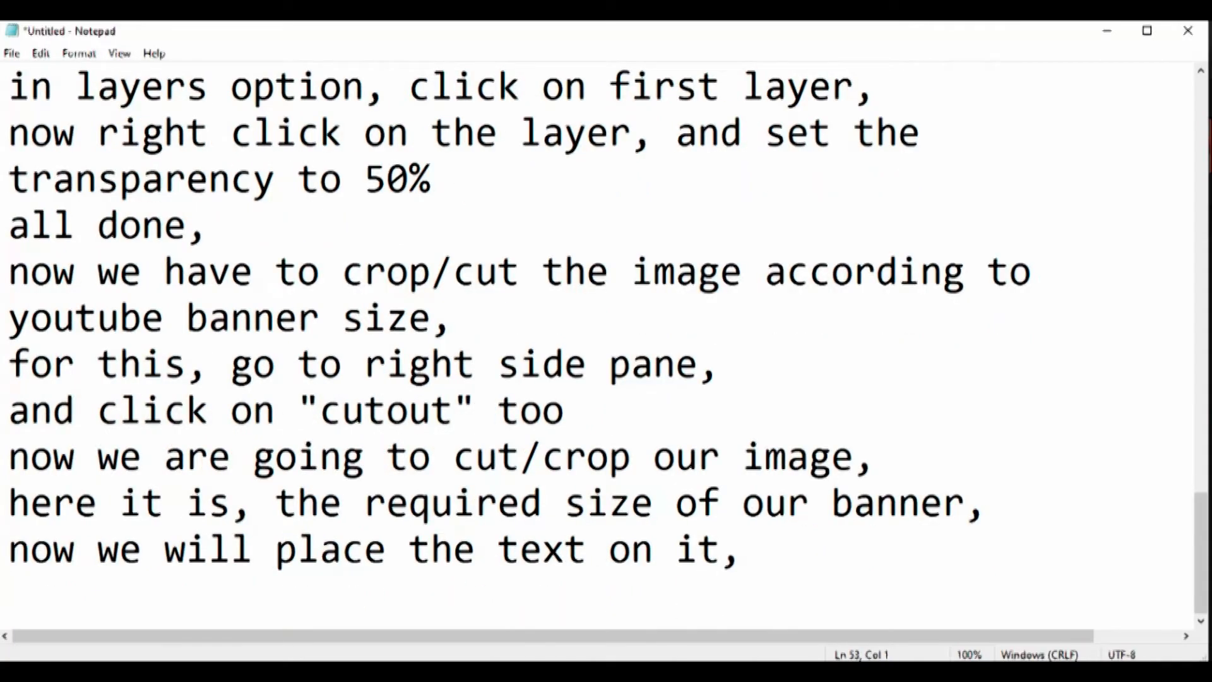
Step: Switch to Pixlr X, close the Cutout tool and open the Text tool
click(406, 602)
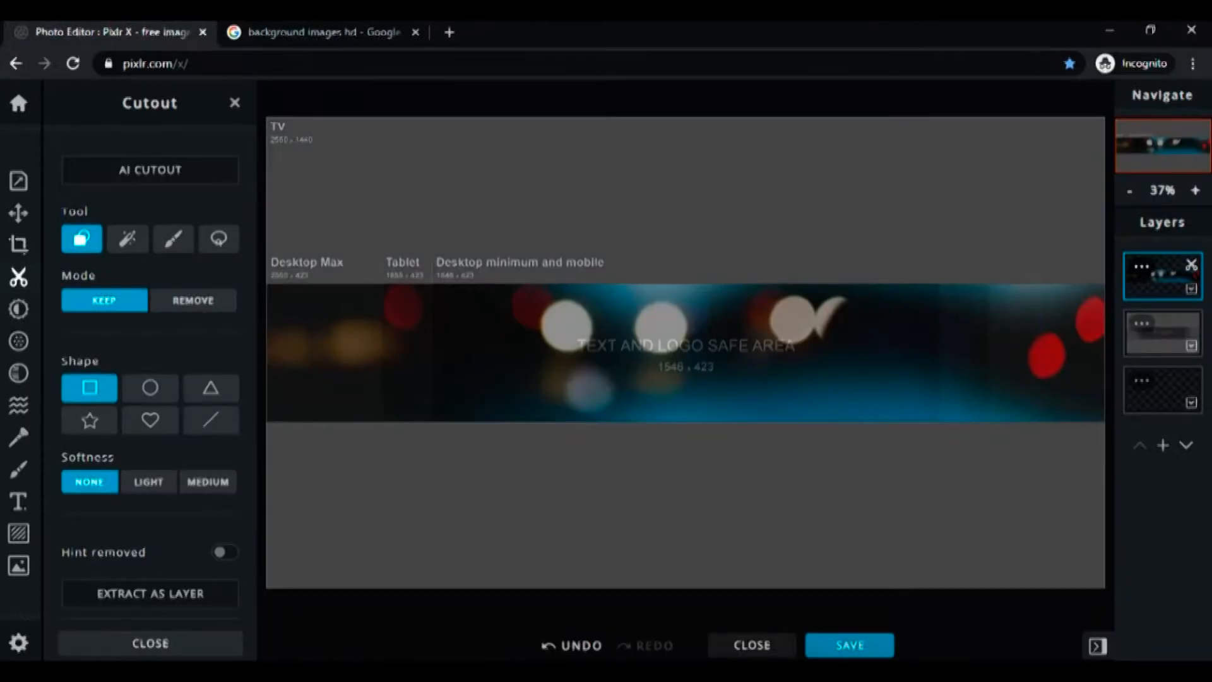
click(18, 277)
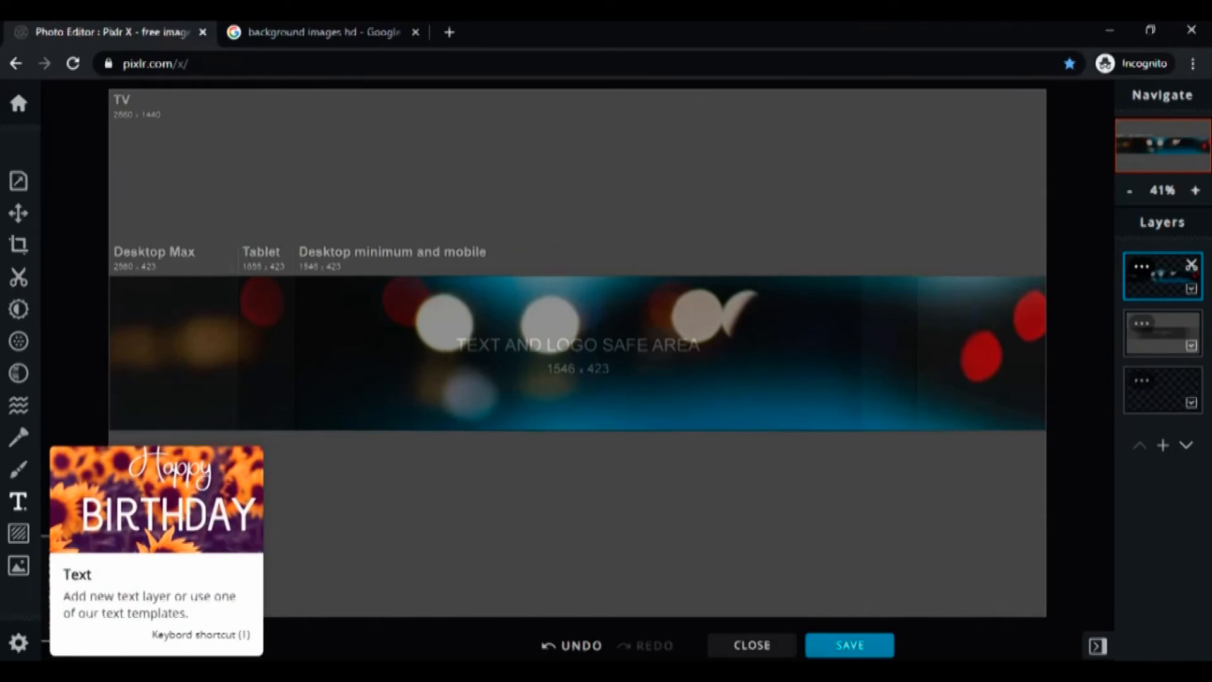
click(18, 501)
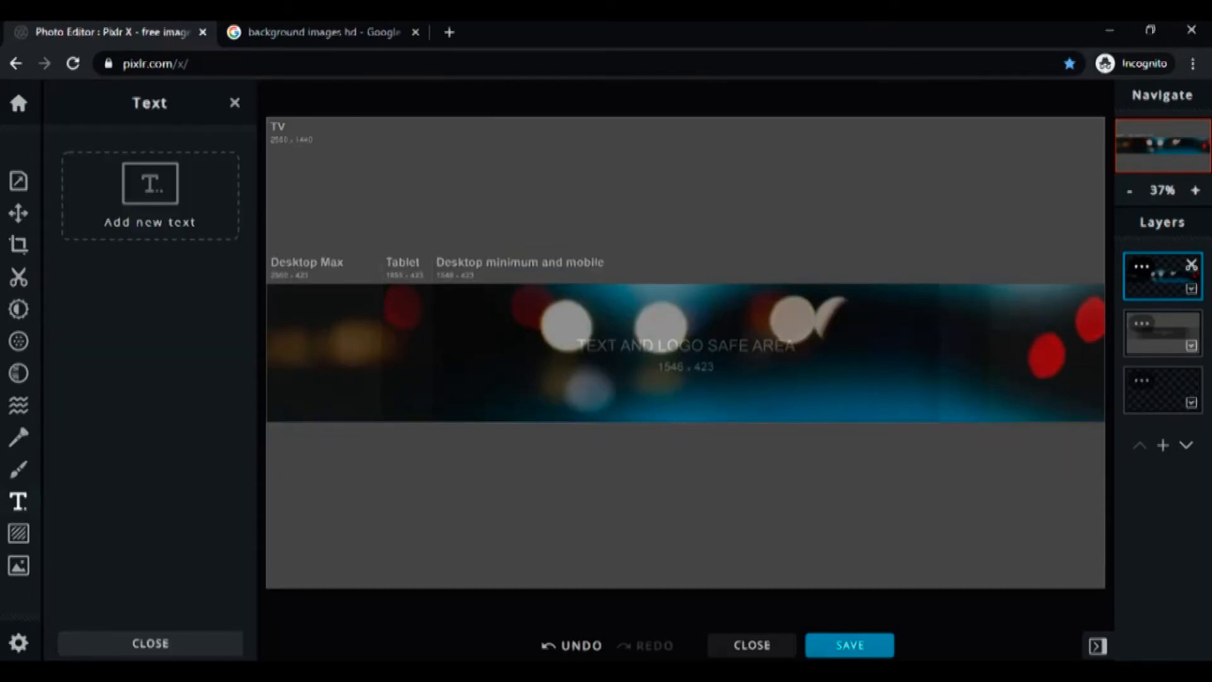
Step: Switch to Notepad and add the line 'select the "text" option from right side pane,'
key(alt+Tab)
text(select th)
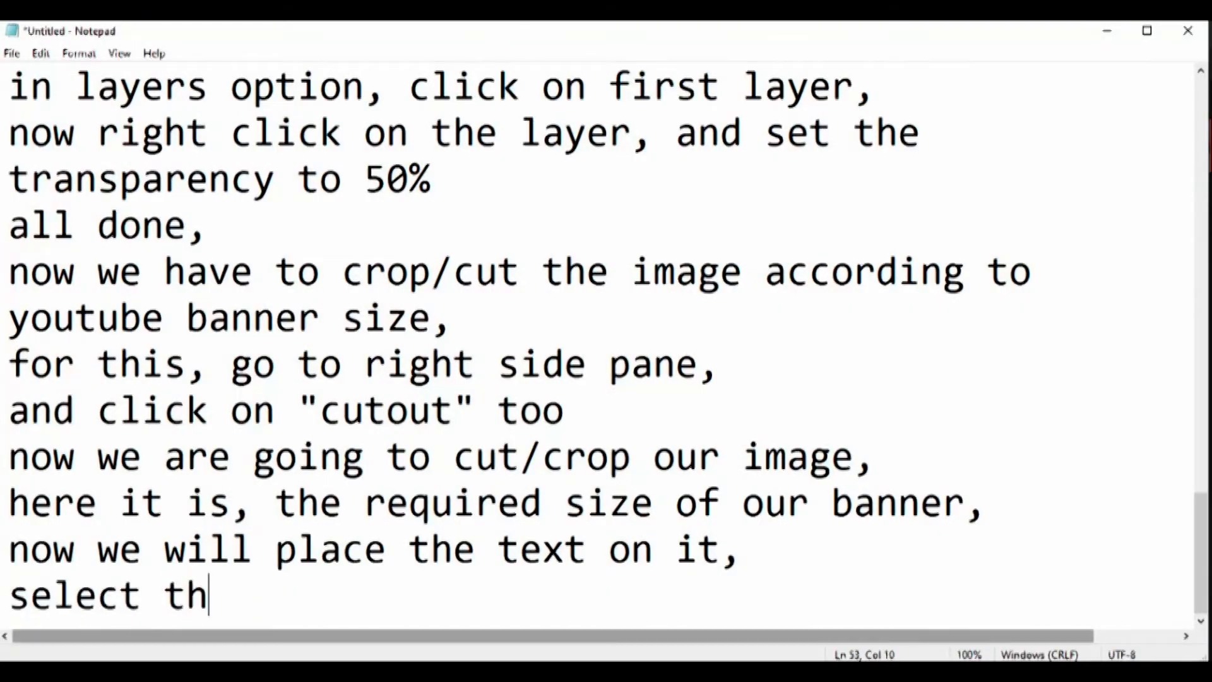
text(e "text" option fro)
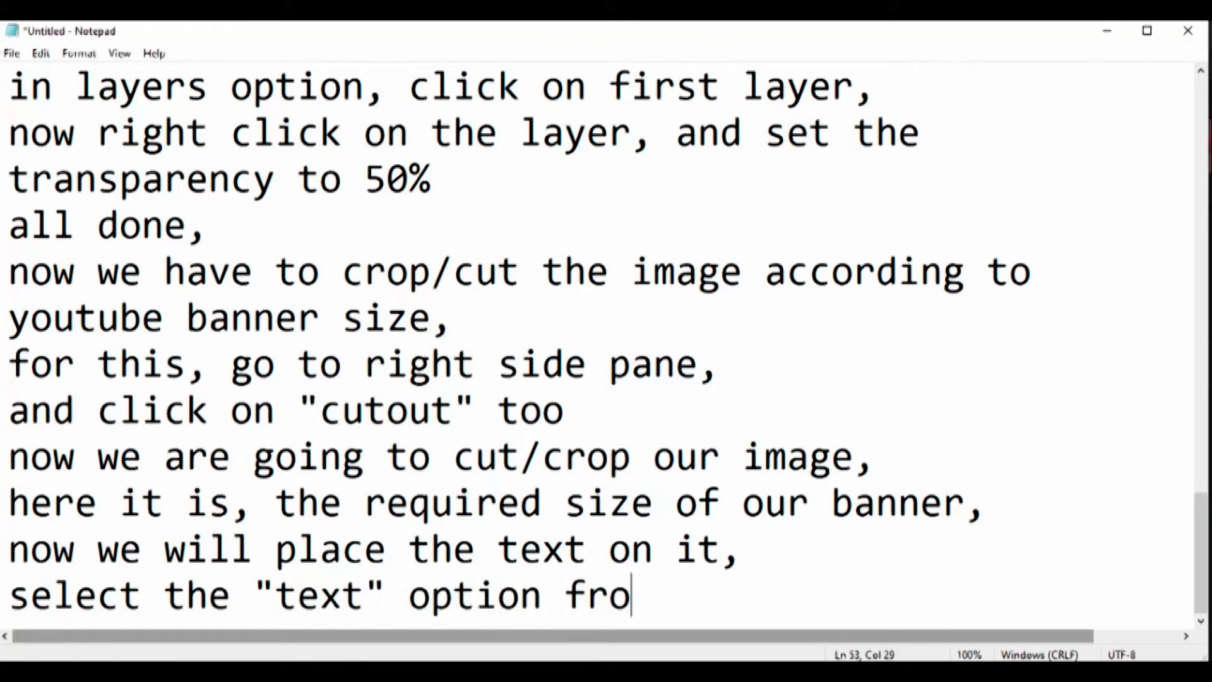
text(m right side a)
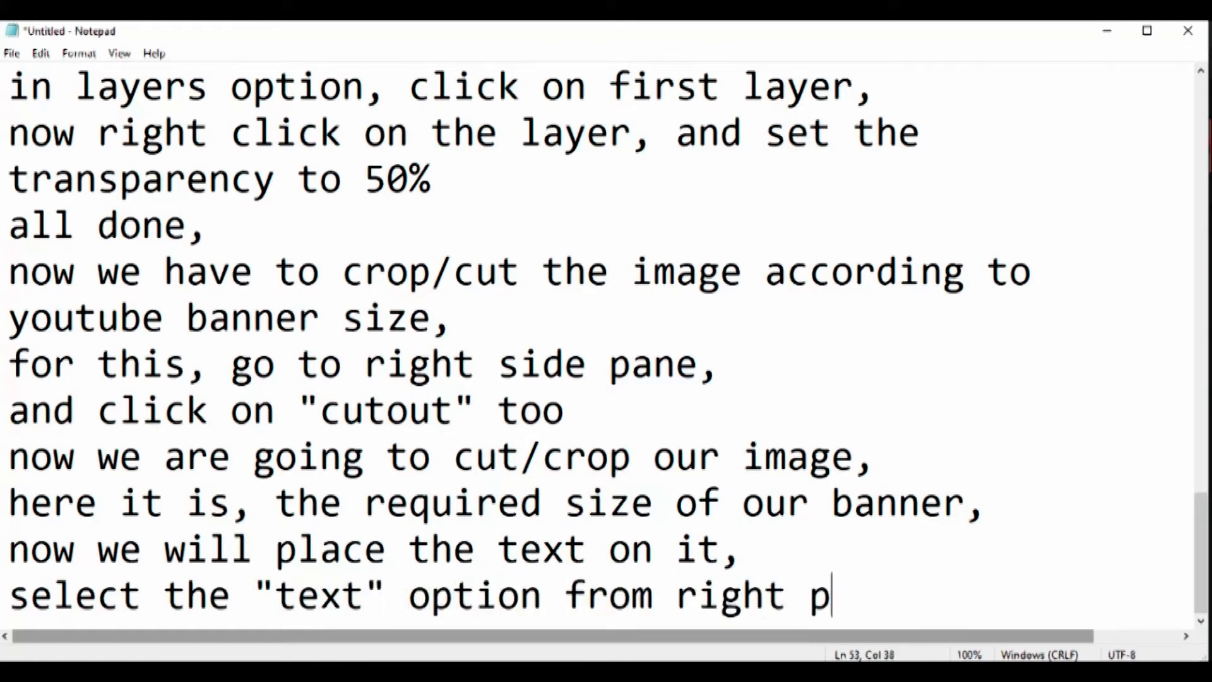
key(BackSpace)
text(pane,)
key(Return)
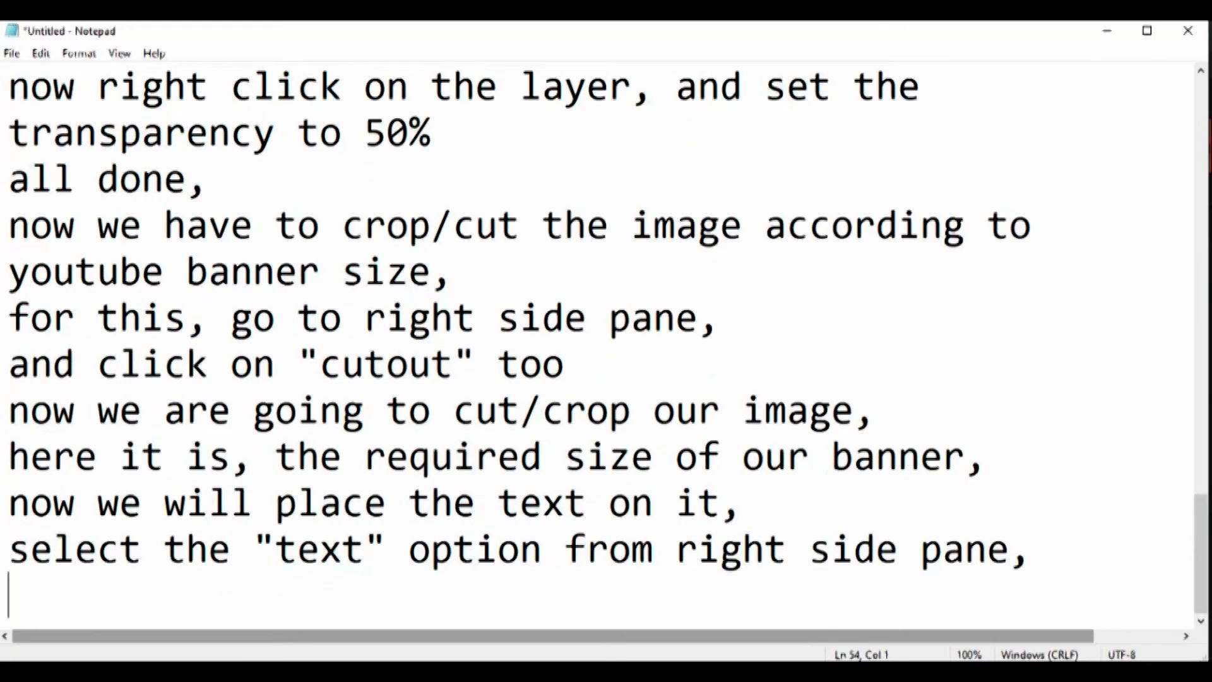
Step: Add the Notepad line 'and click on "add new text" option,'
text(and click)
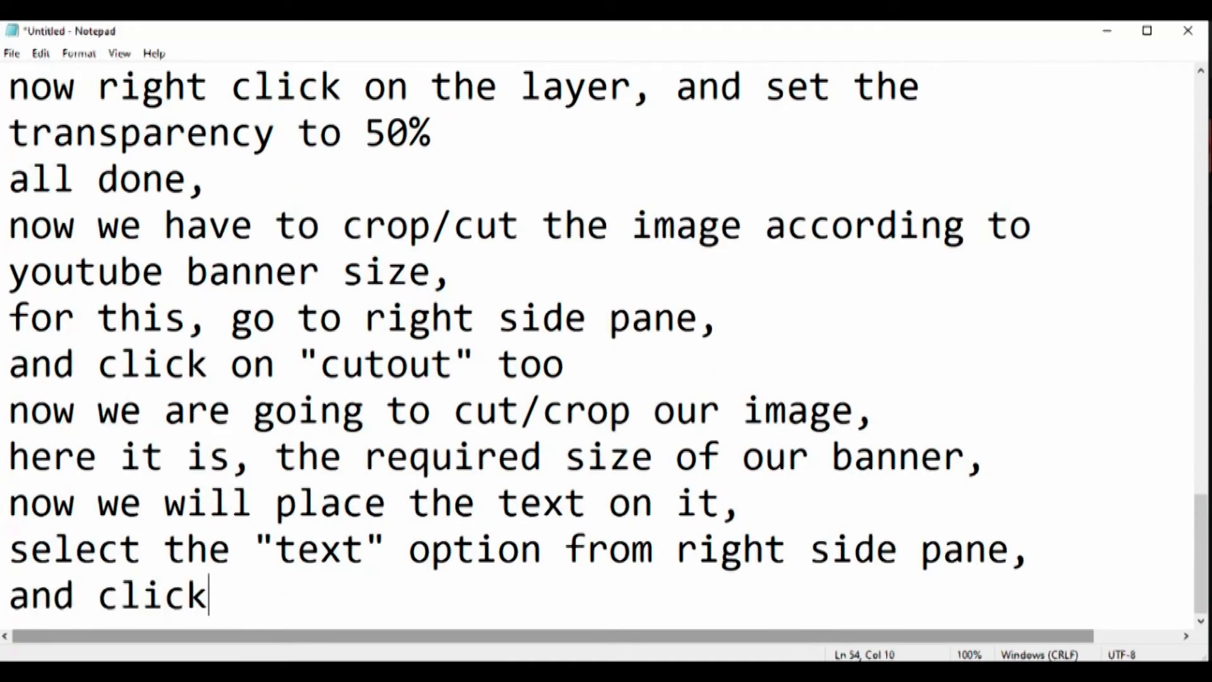
text( on "add new )
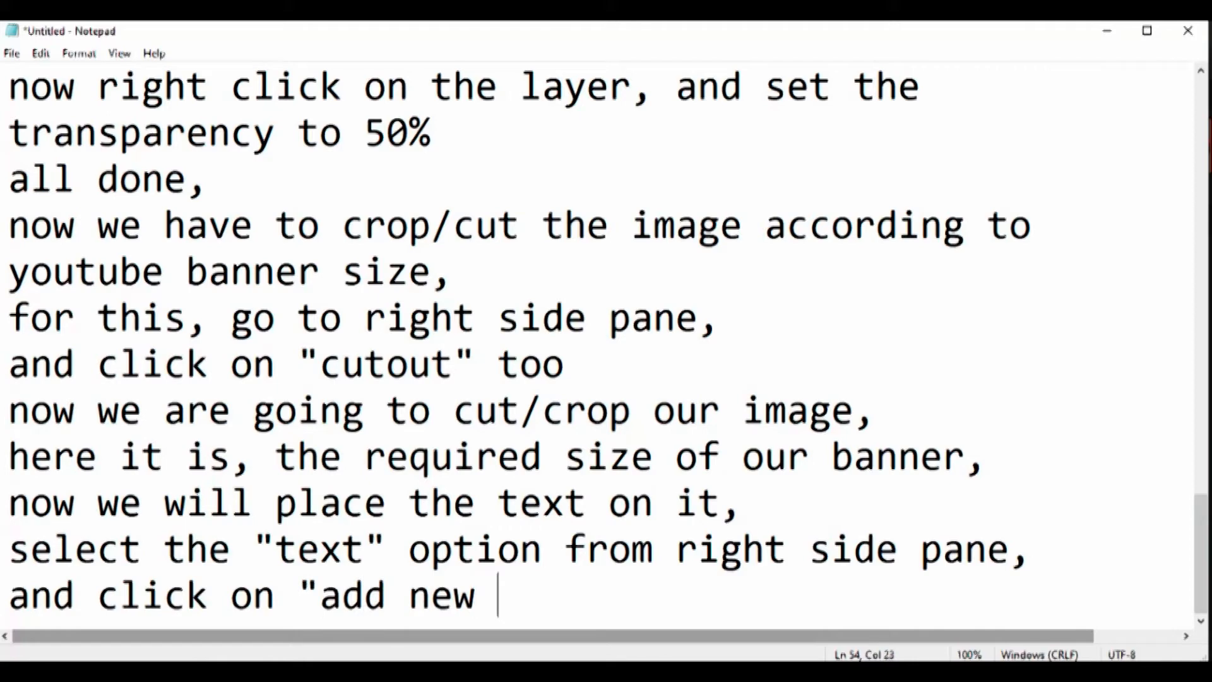
text(text" option,)
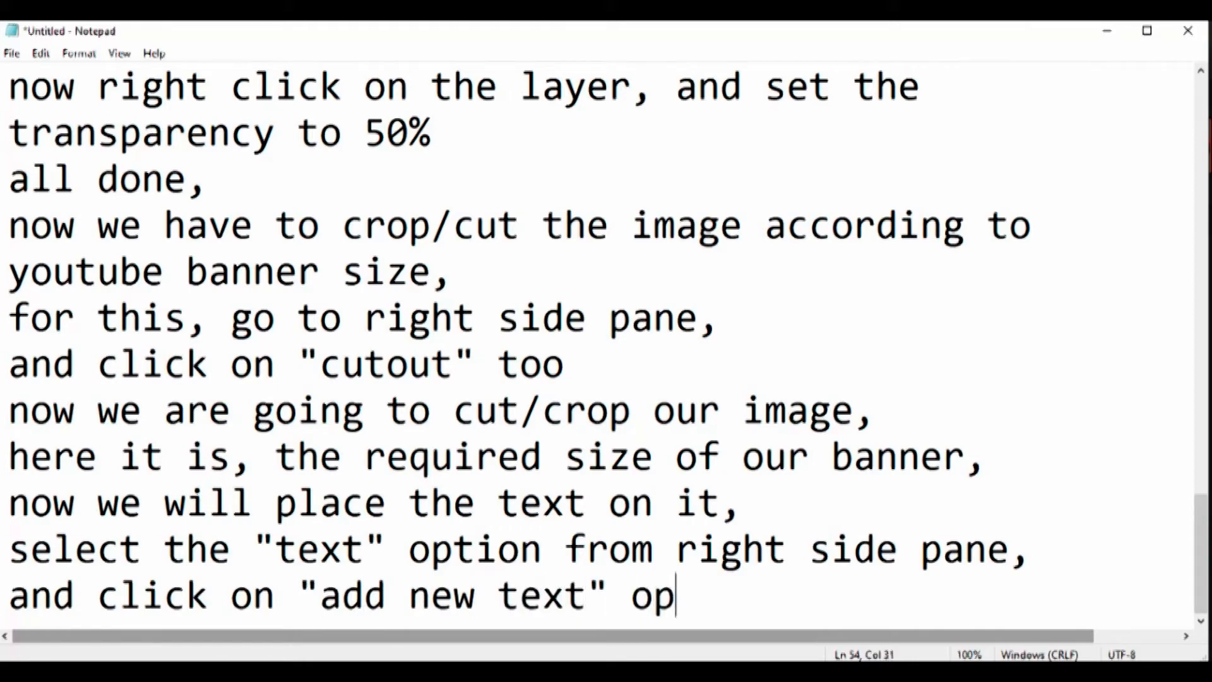
key(Return)
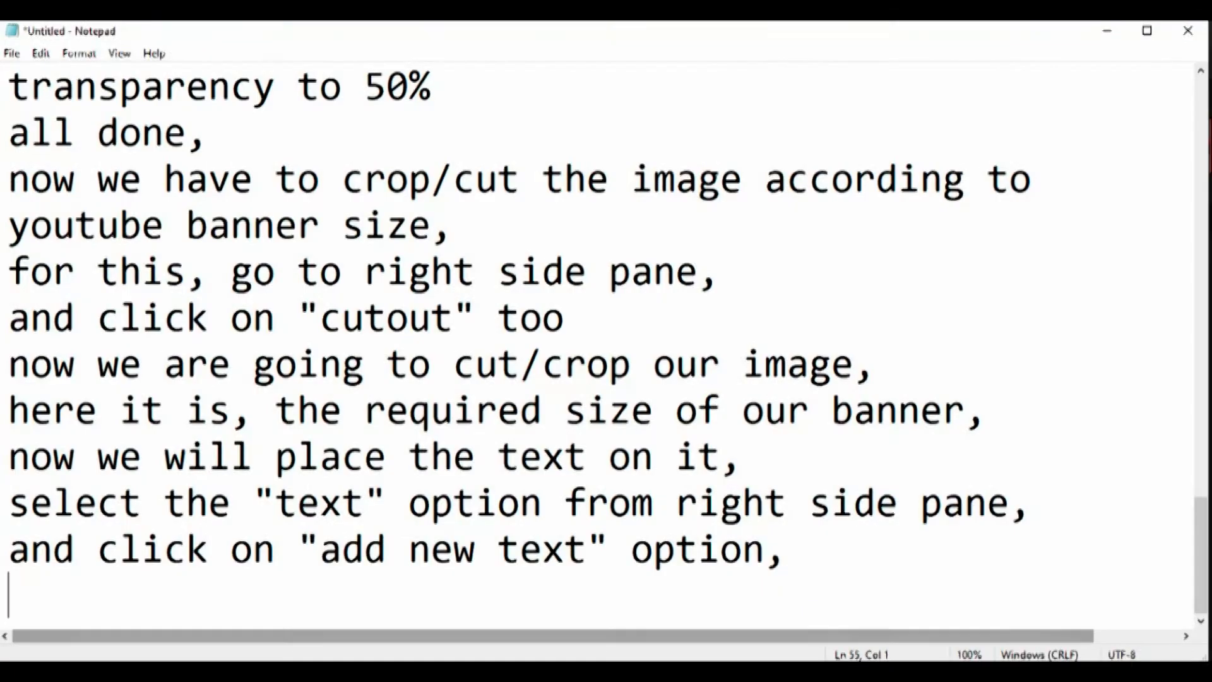
Step: Add the Notepad lines 'here the text box appears,' and 'add the text of your choice,'
text(here the text )
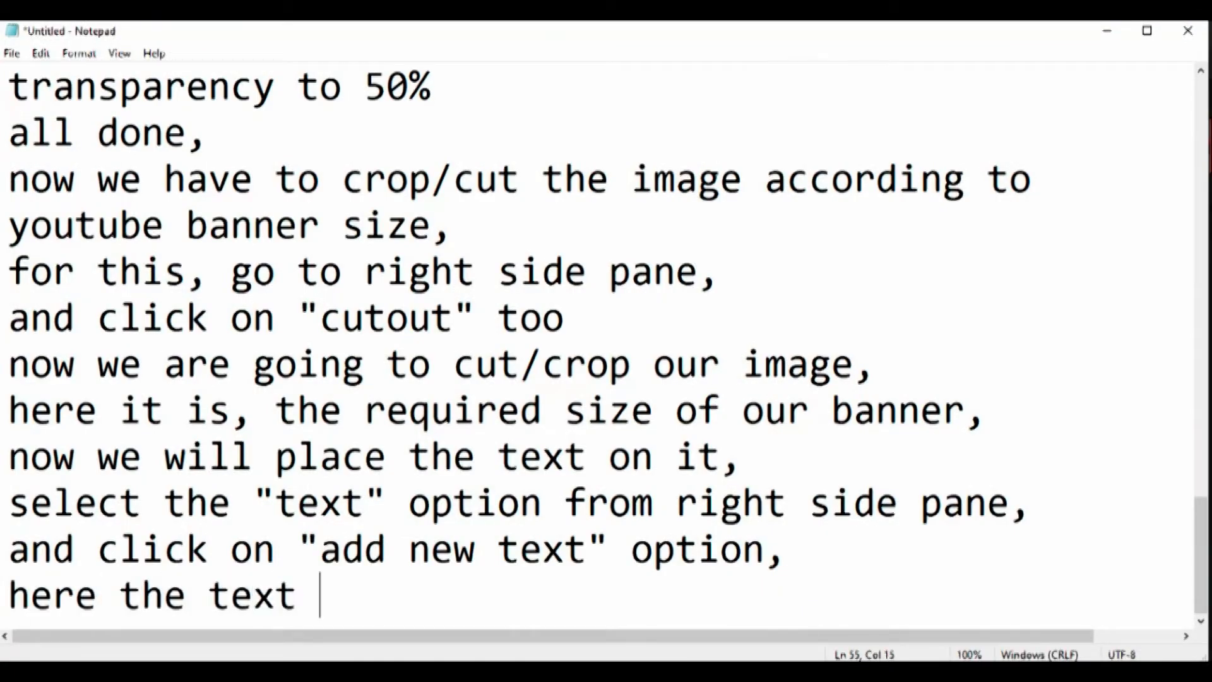
text(box appears,)
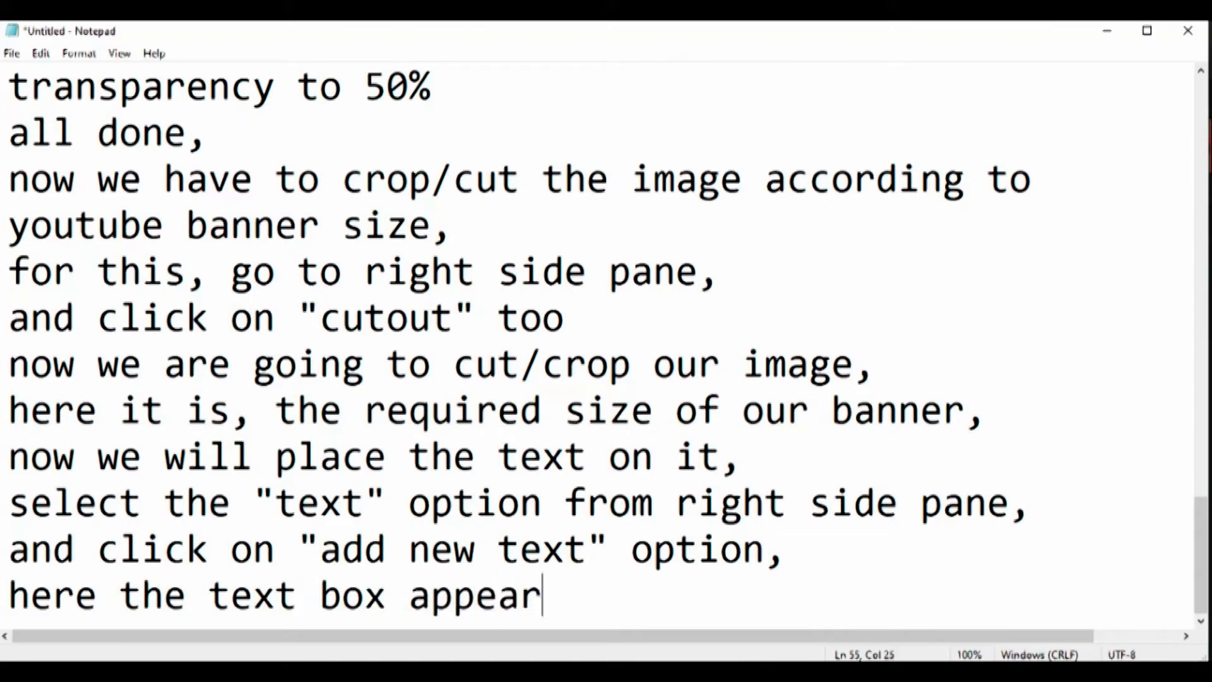
key(Return)
text(add )
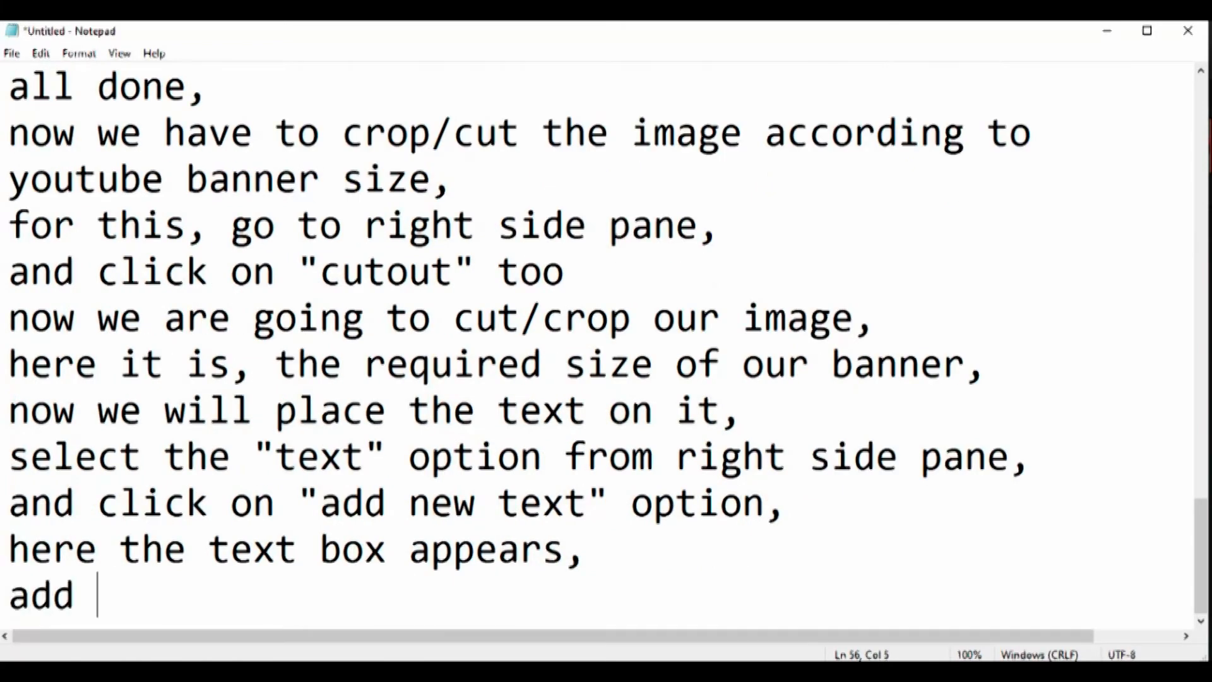
text(the text of your choice,)
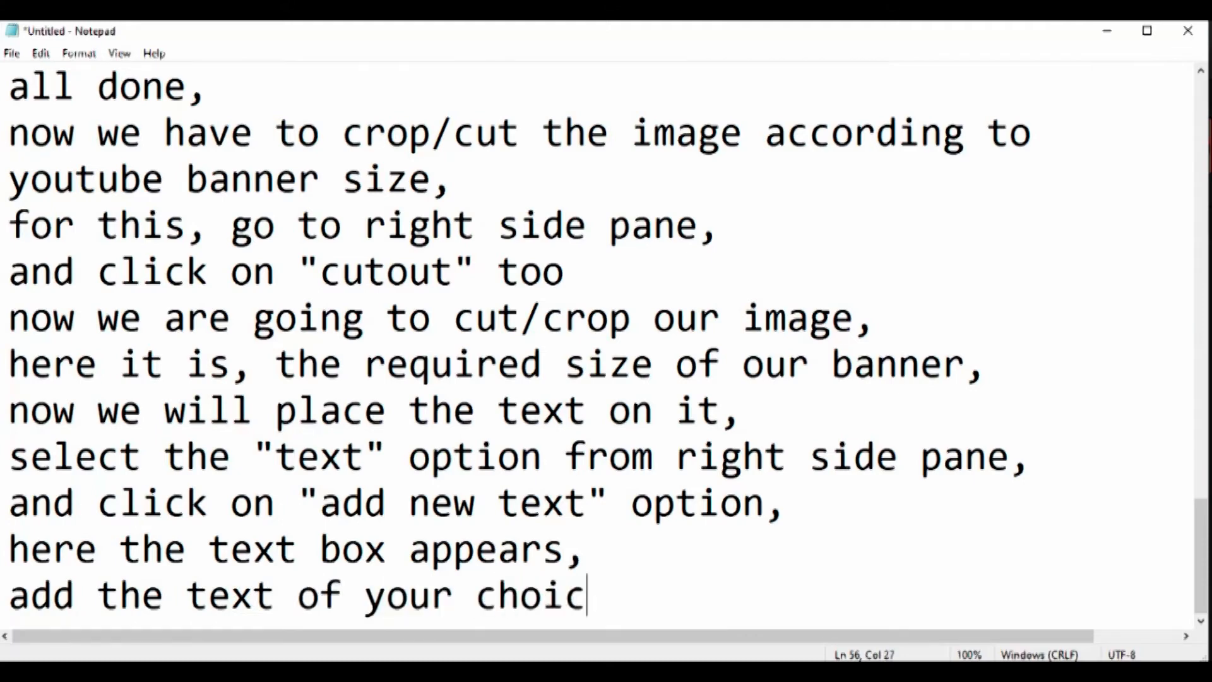
key(Return)
Step: Add the Notepad line 'i will go with my channel name,'
text(wi)
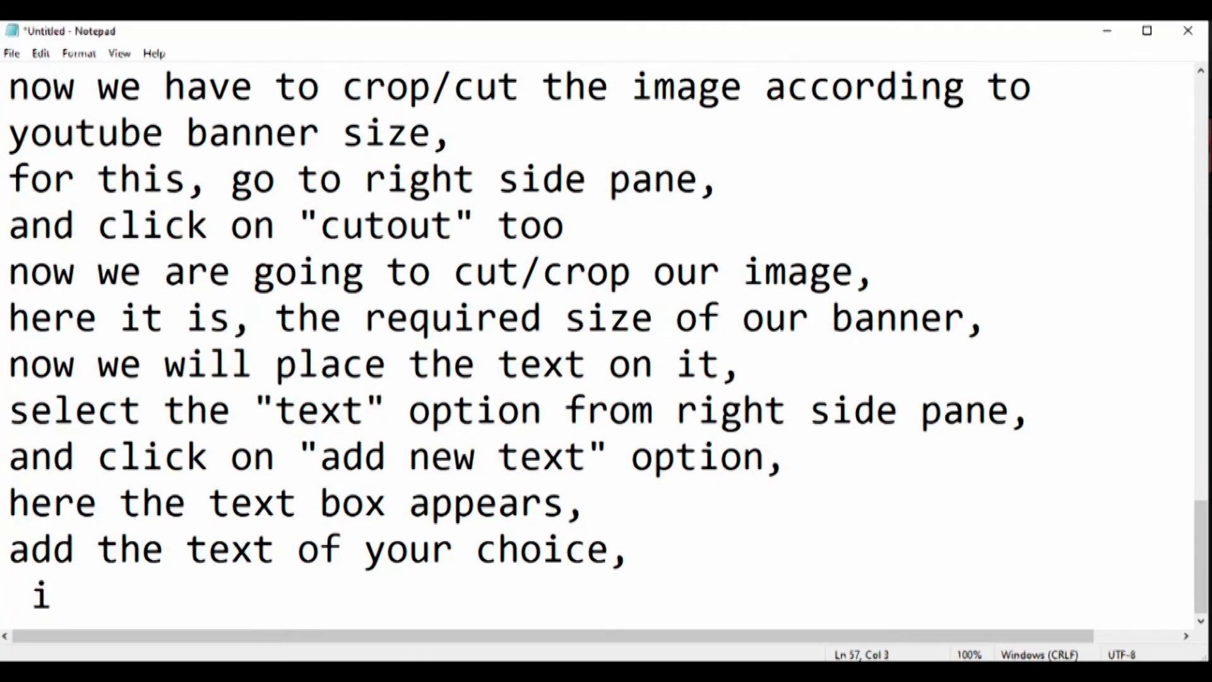
text( will go with my channel name,)
key(Return)
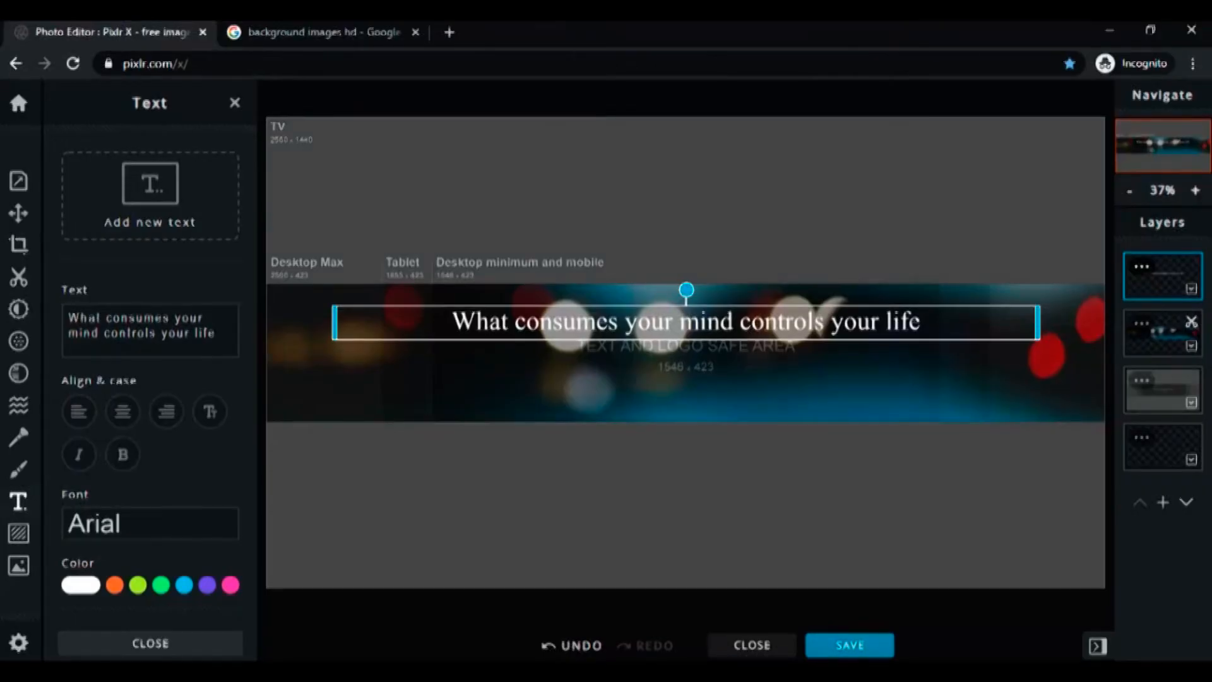
Step: Replace the placeholder text on the Pixlr X banner with the channel owner's full name and select the new text
double_click(686, 322)
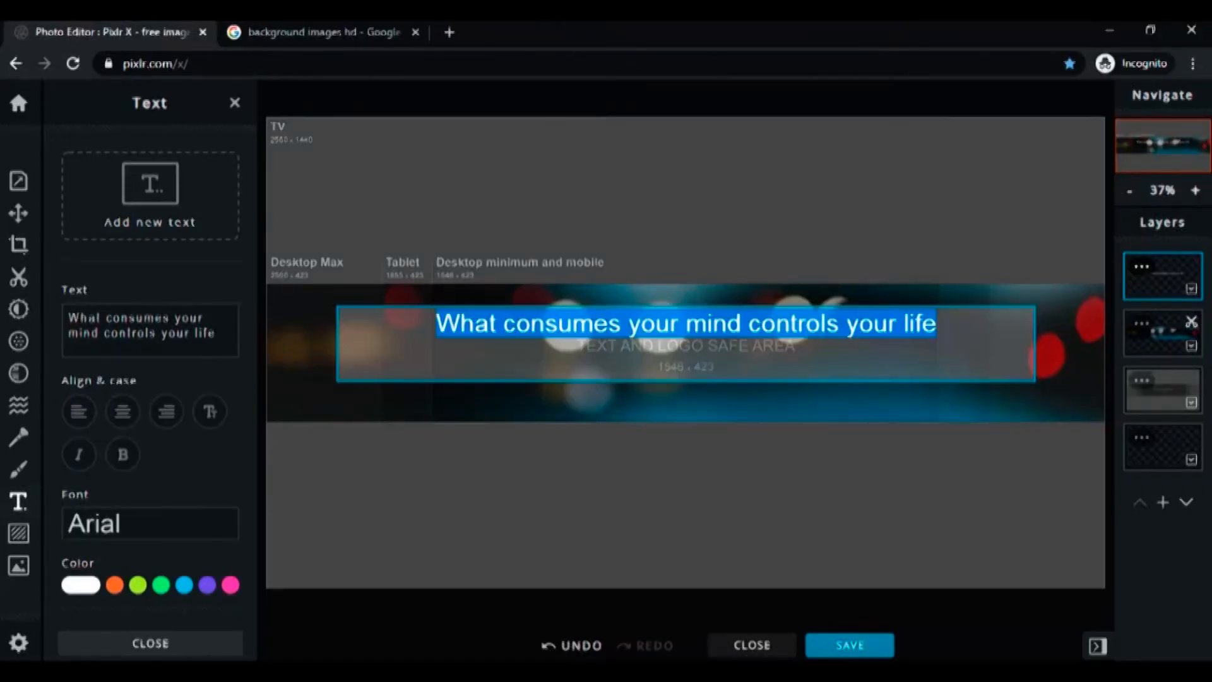
text(Caiser M)
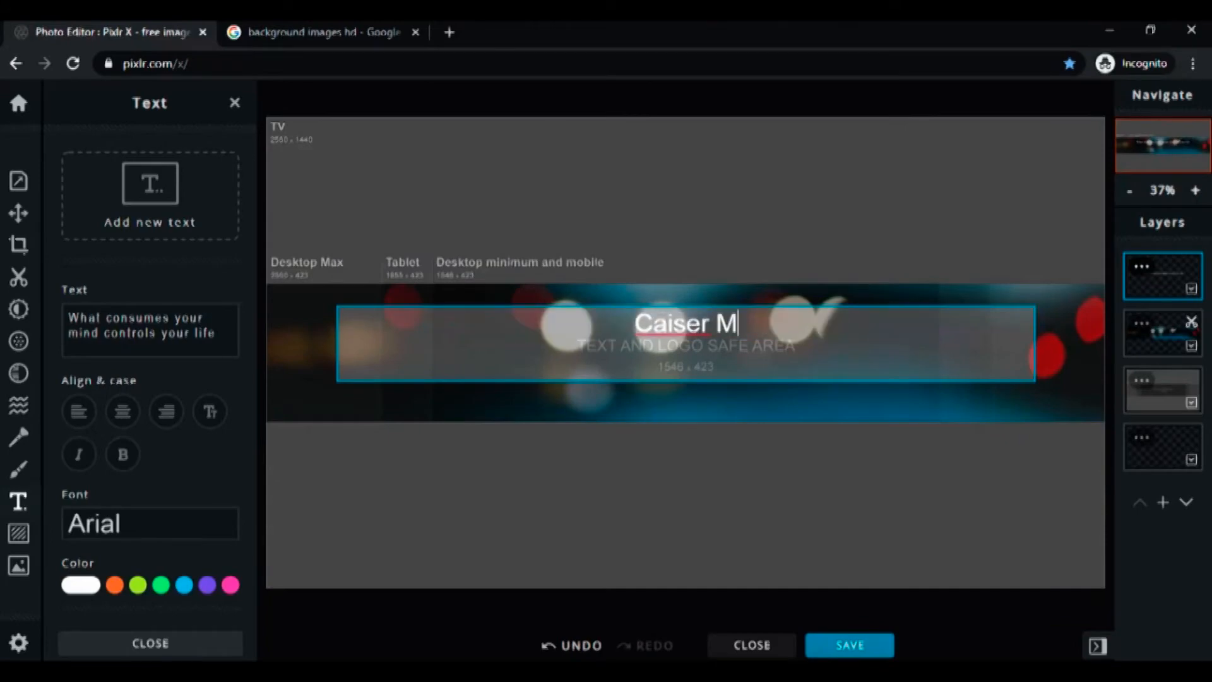
text(ahmood)
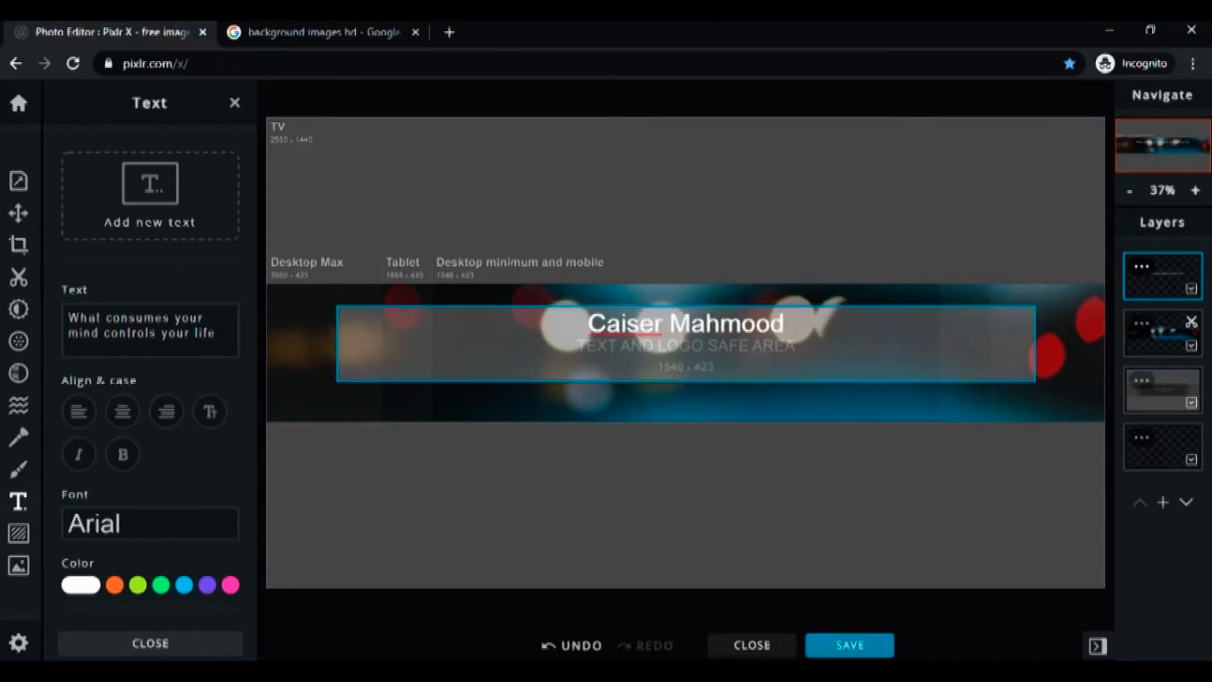
key(ctrl+a)
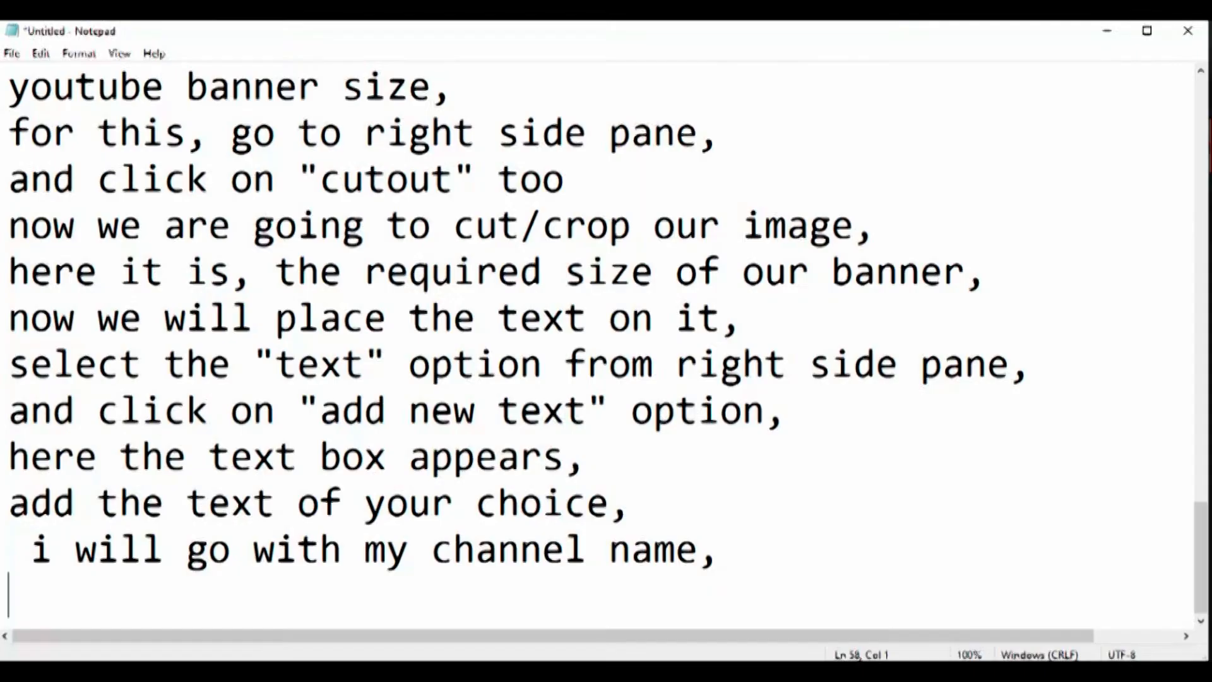
Step: Add the Notepad line 'you can also change the size and font of text,'
text(you can also t)
key(BackSpace)
text(change the)
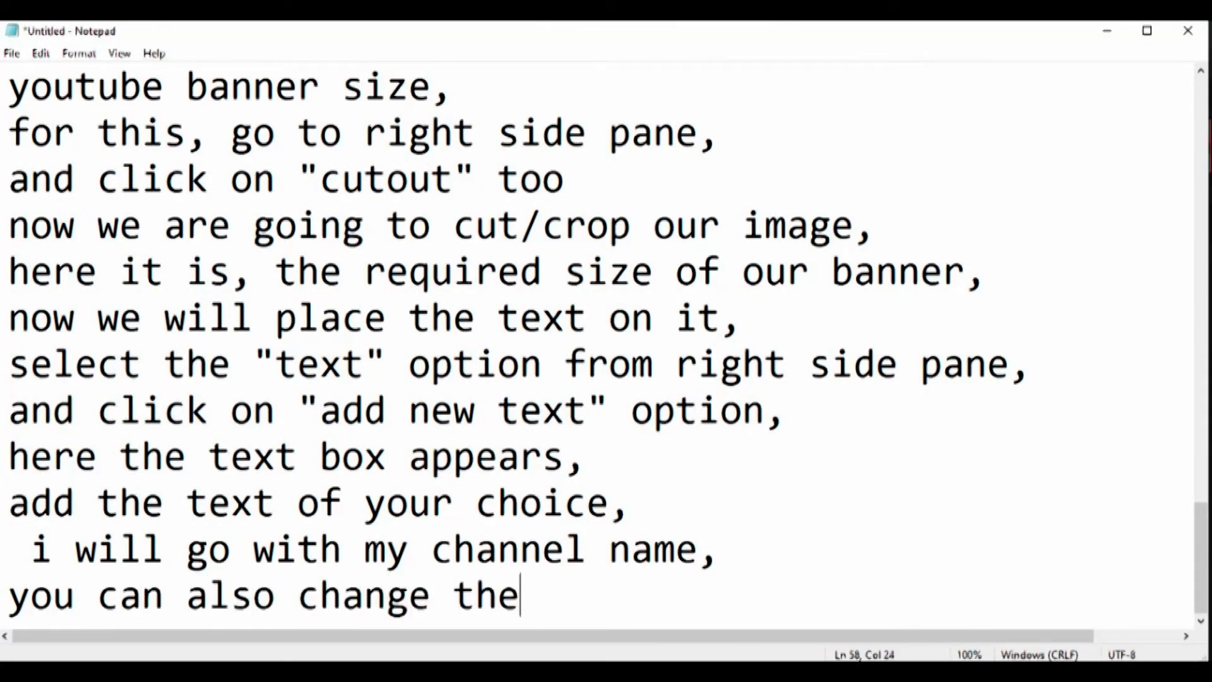
text( size and )
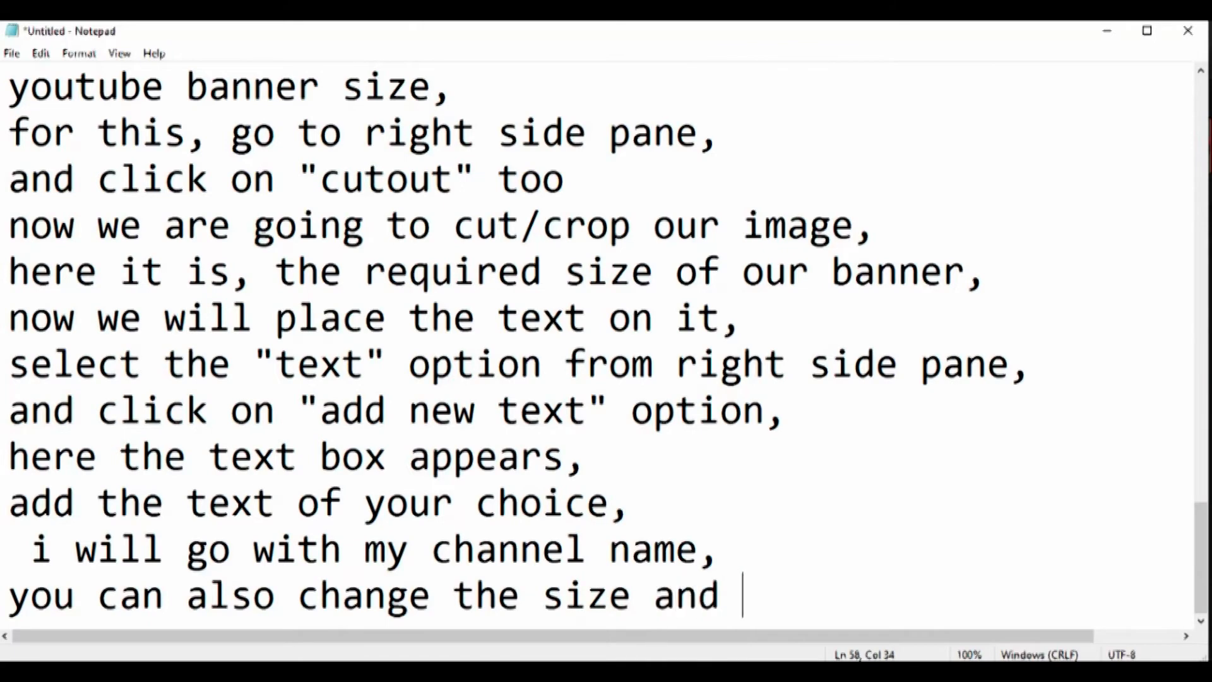
text(font of text,)
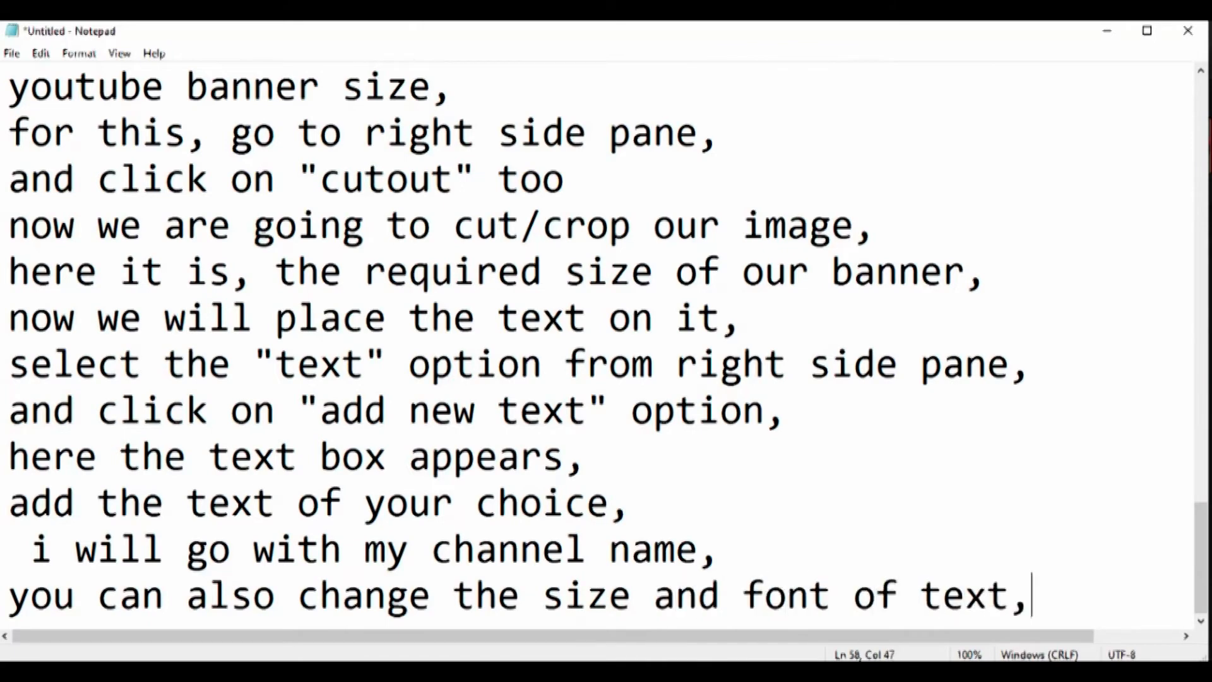
key(Return)
Step: Set the banner text in Pixlr X to the Adios Amigos font at size 200
key(alt+Tab)
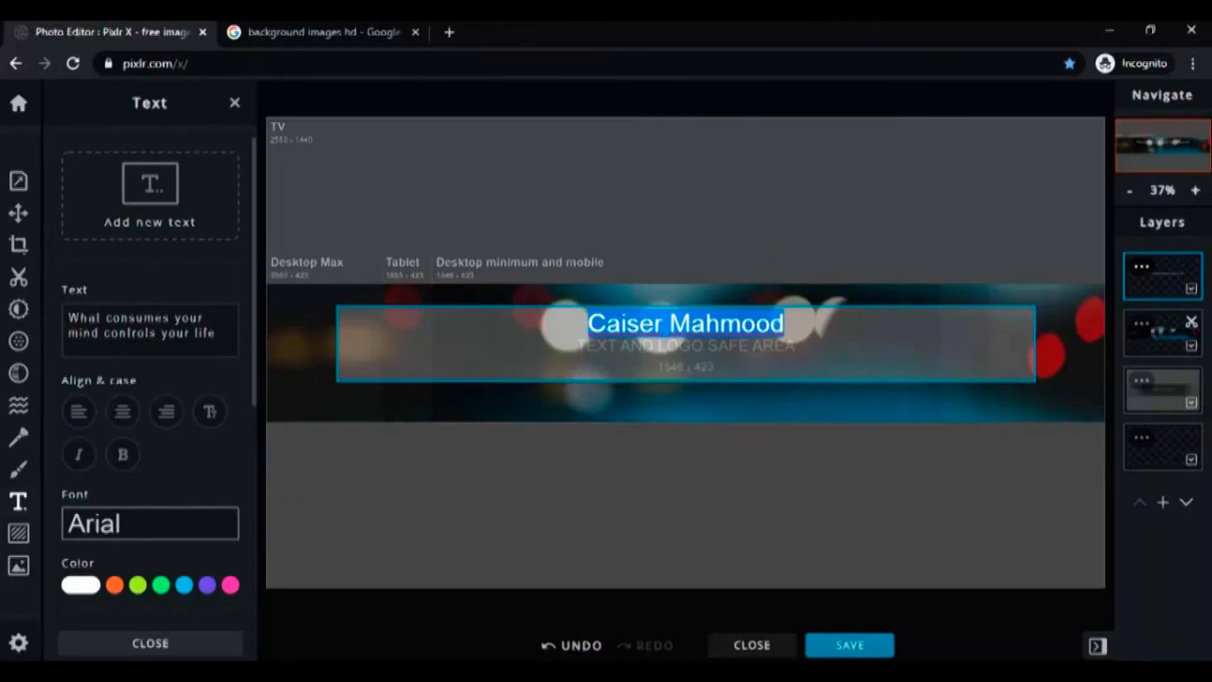
click(150, 523)
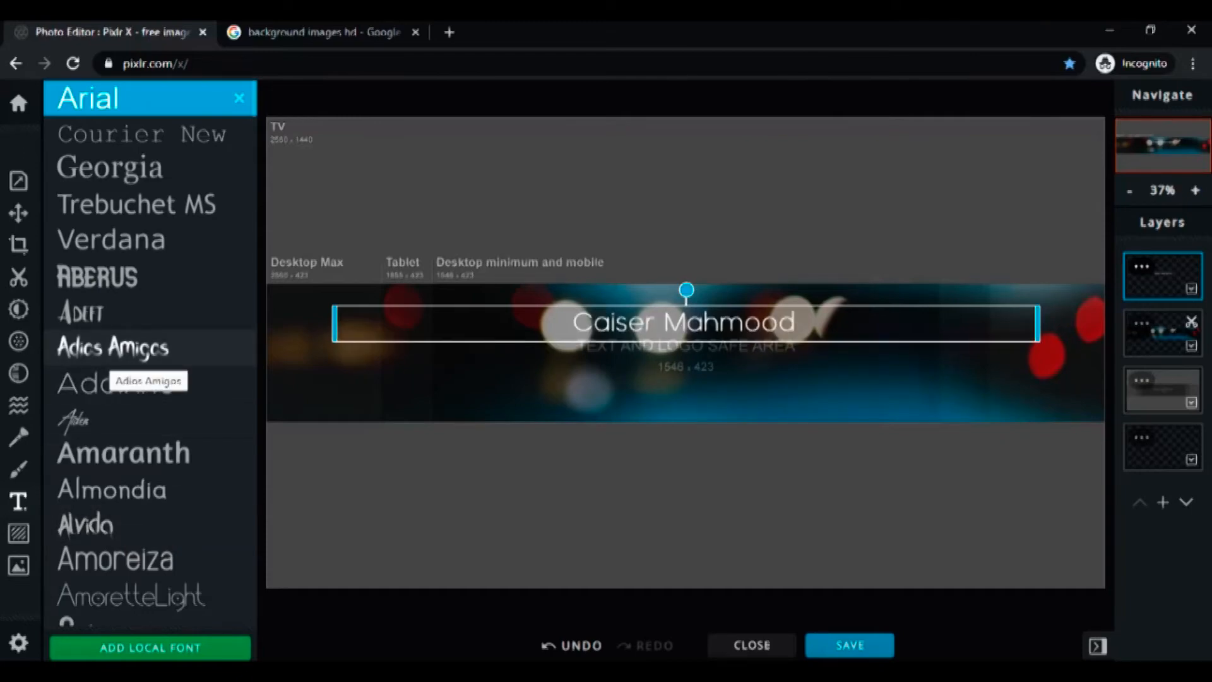
click(110, 350)
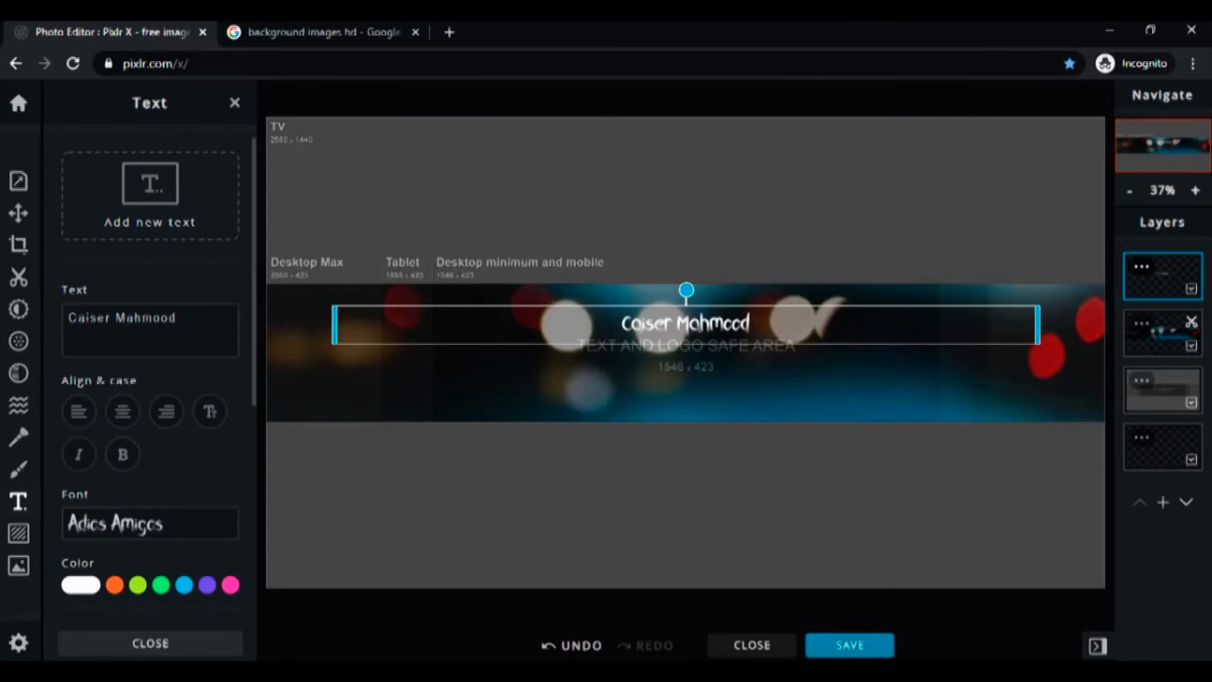
scroll(151, 378, down, 3)
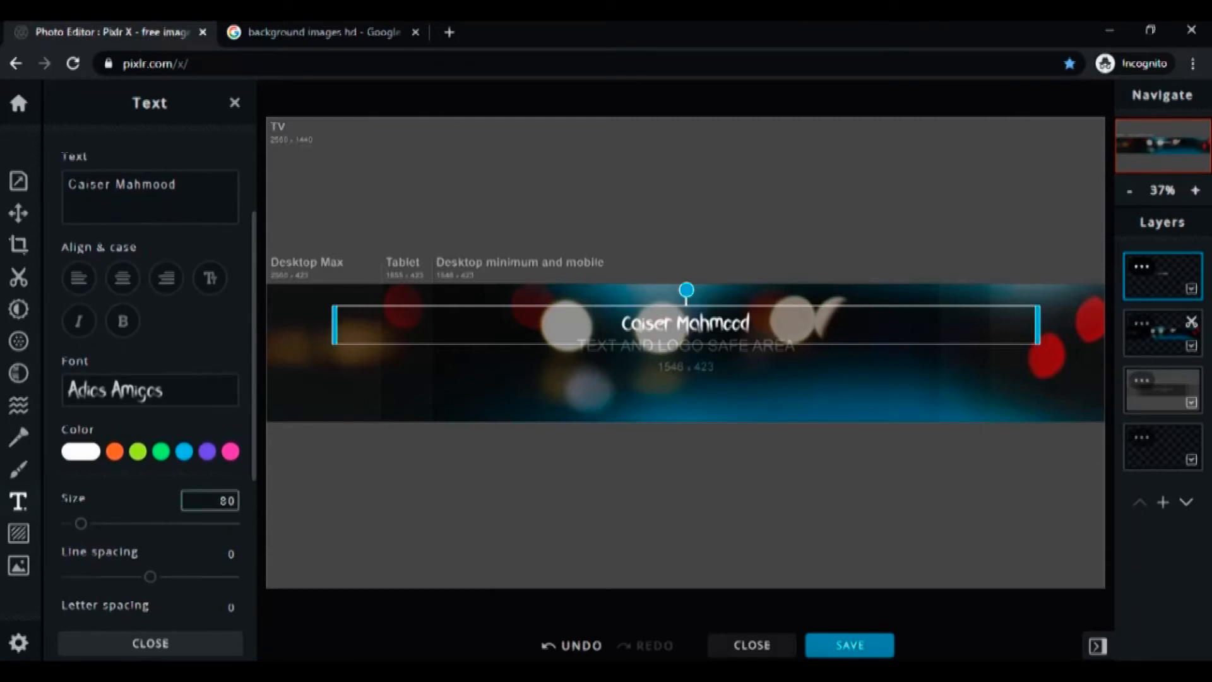
text(200)
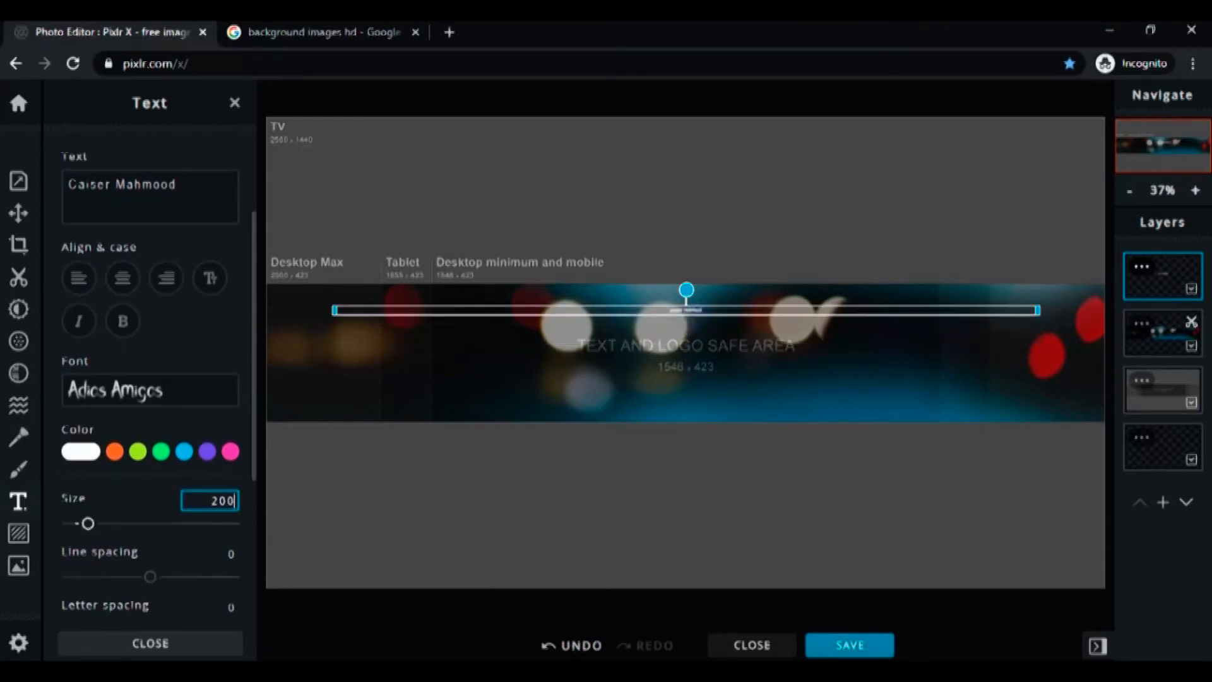
key(Return)
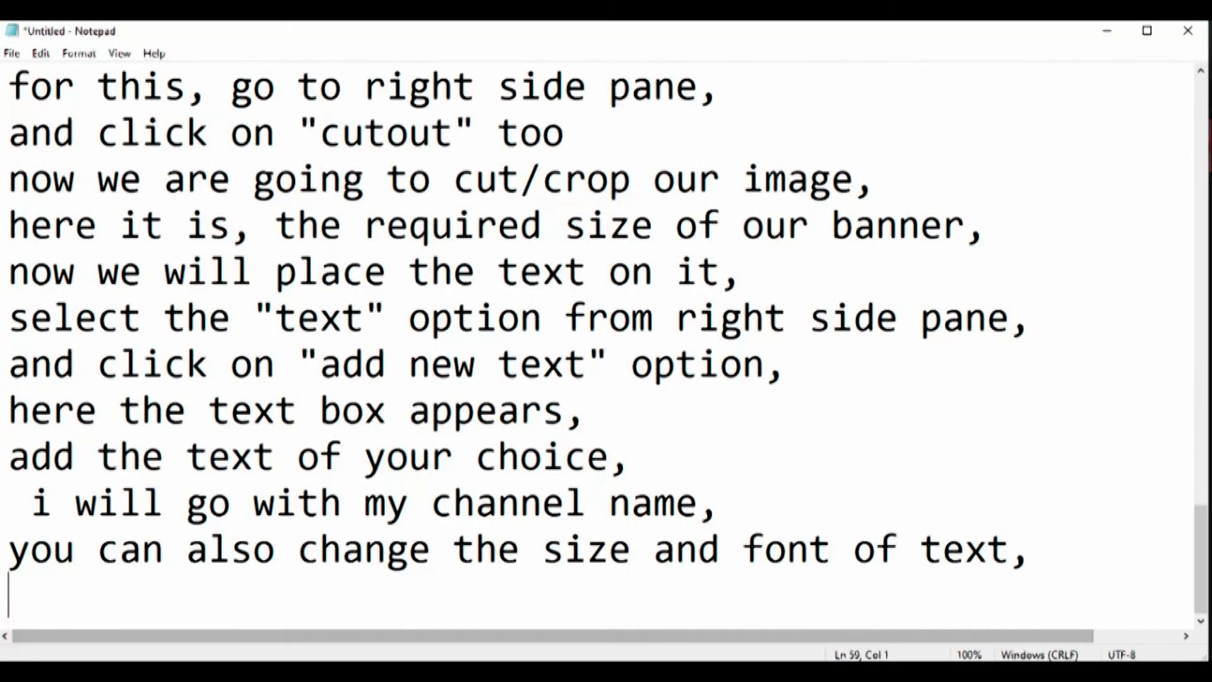
Step: Add the Notepad note 'you can see, i have change the font and size of text to 200', split over two lines
text(ou can se)
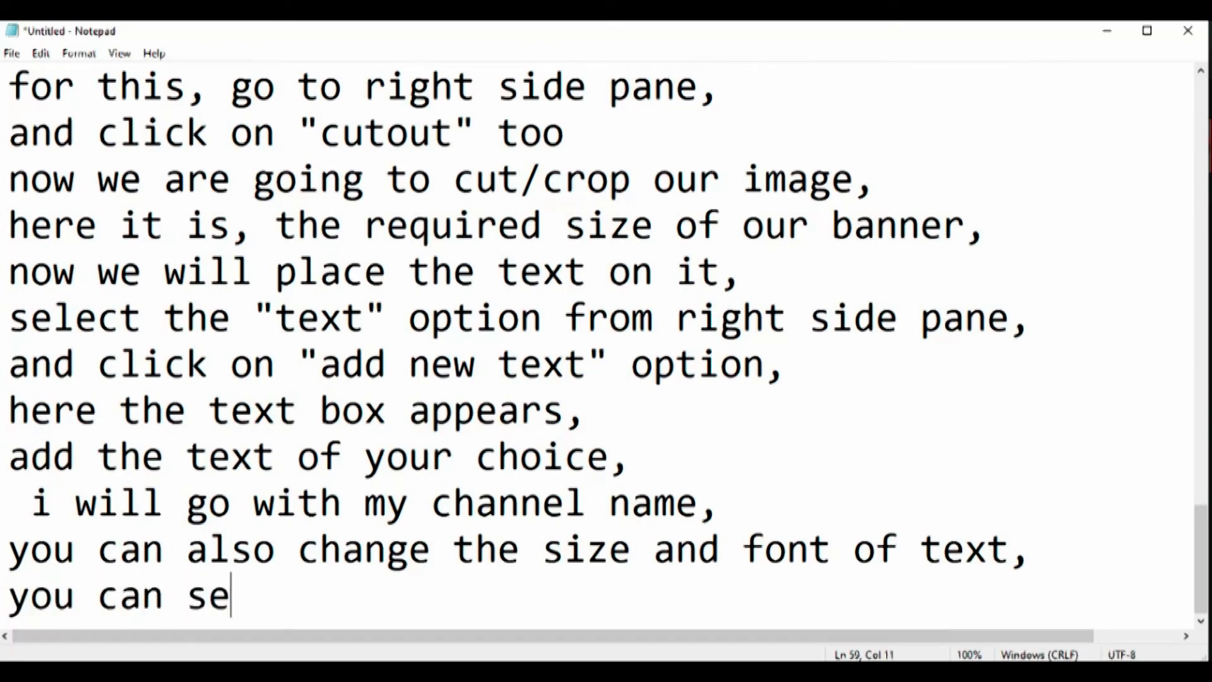
text(e, i have c)
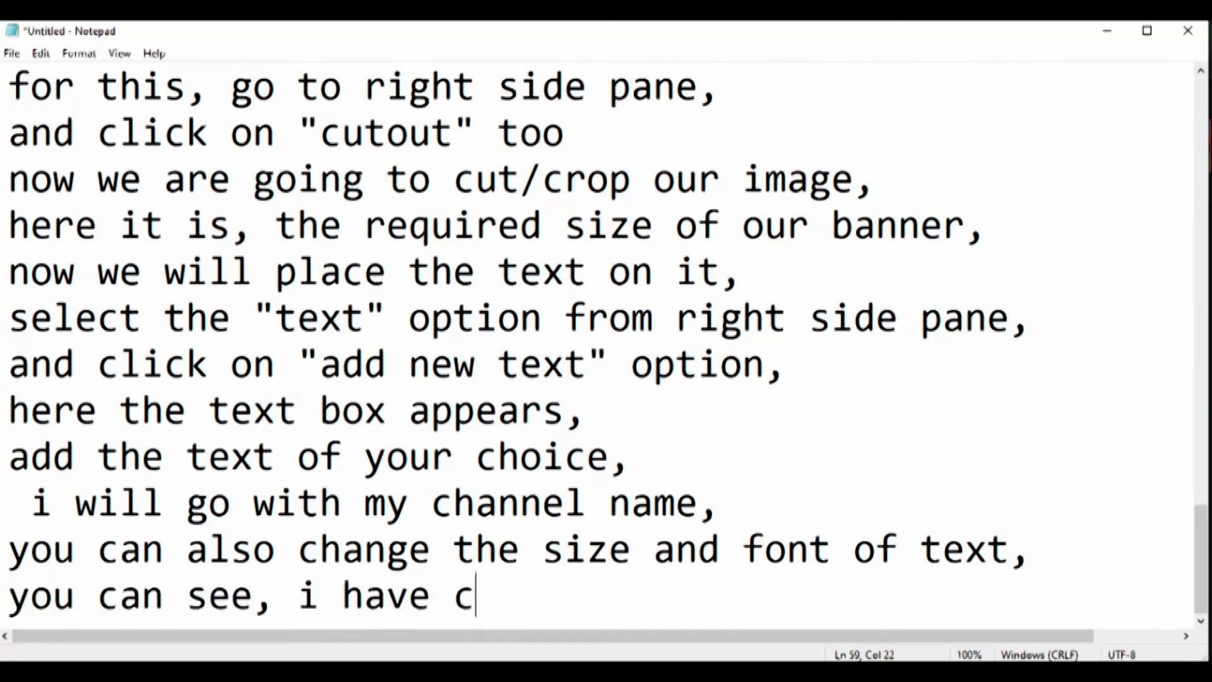
text(hange the font and)
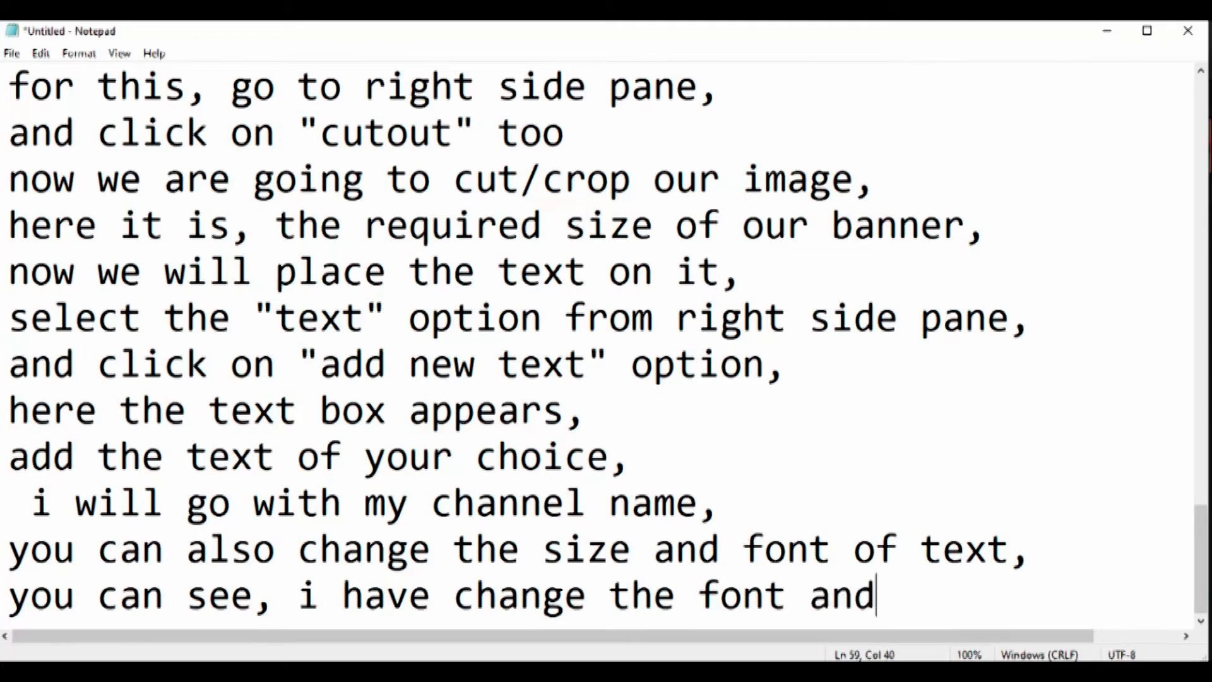
text( size)
key(Return)
text(of t)
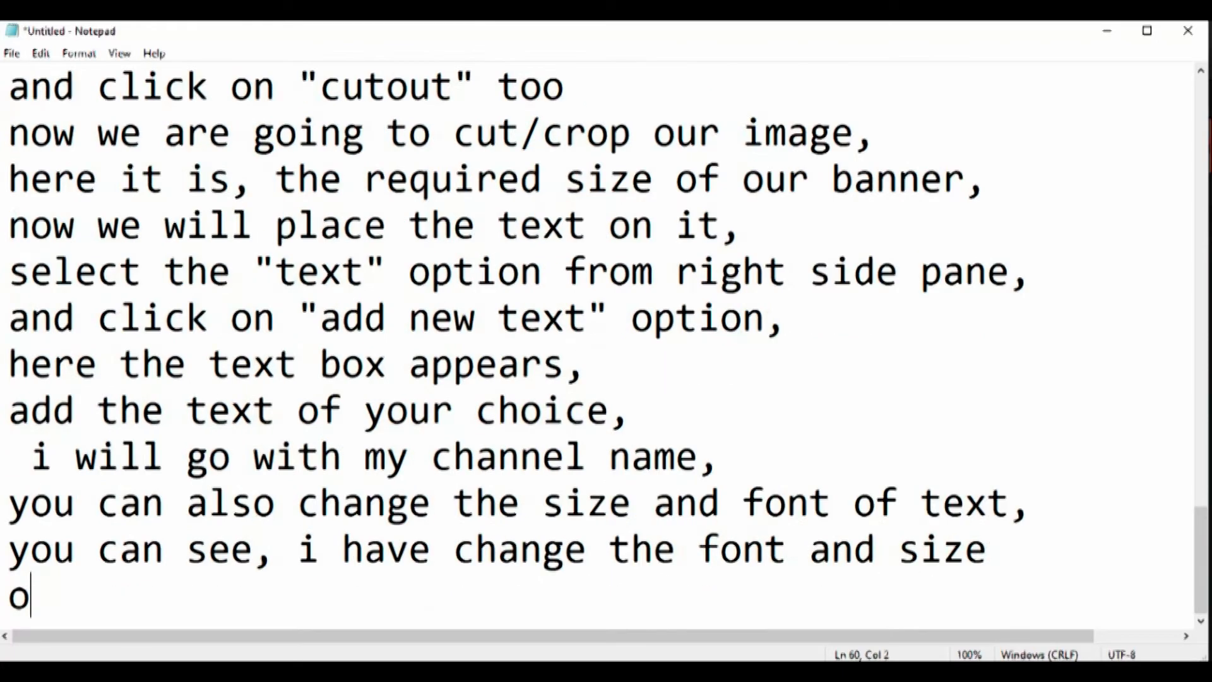
text(ext to 200)
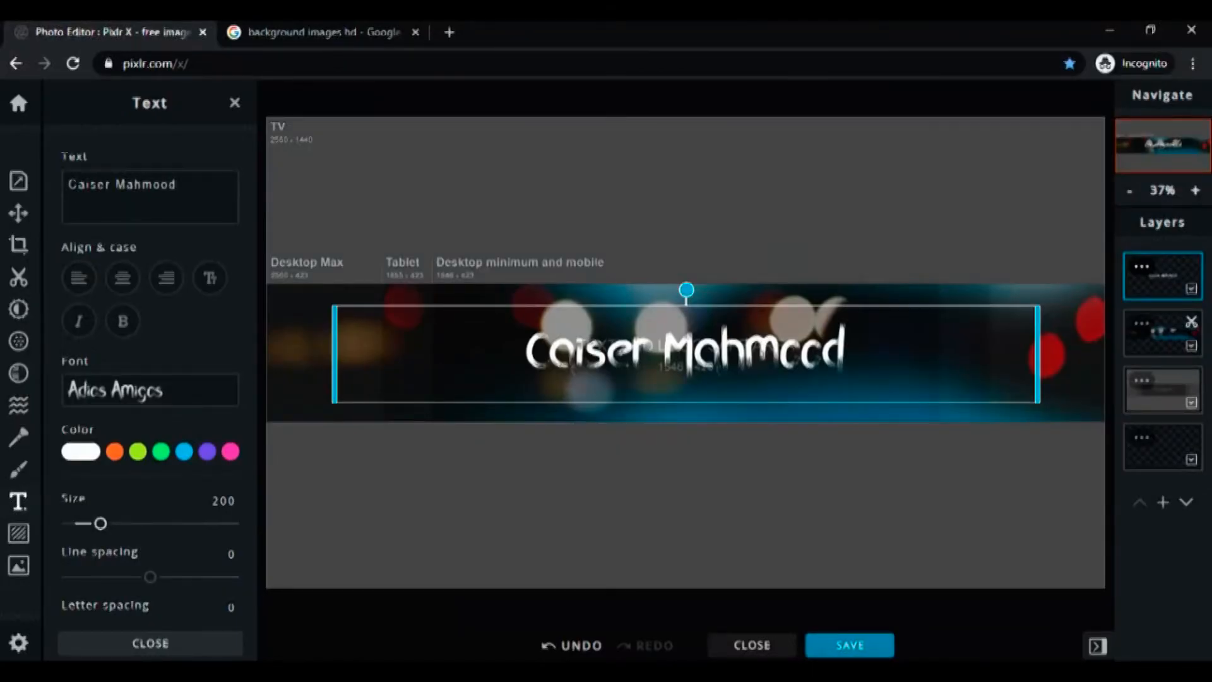
Step: Add the Notepad note 'now we will add instragram and twitter logo and addresses to our banner,', split over two lines after 'logo'
click(18, 501)
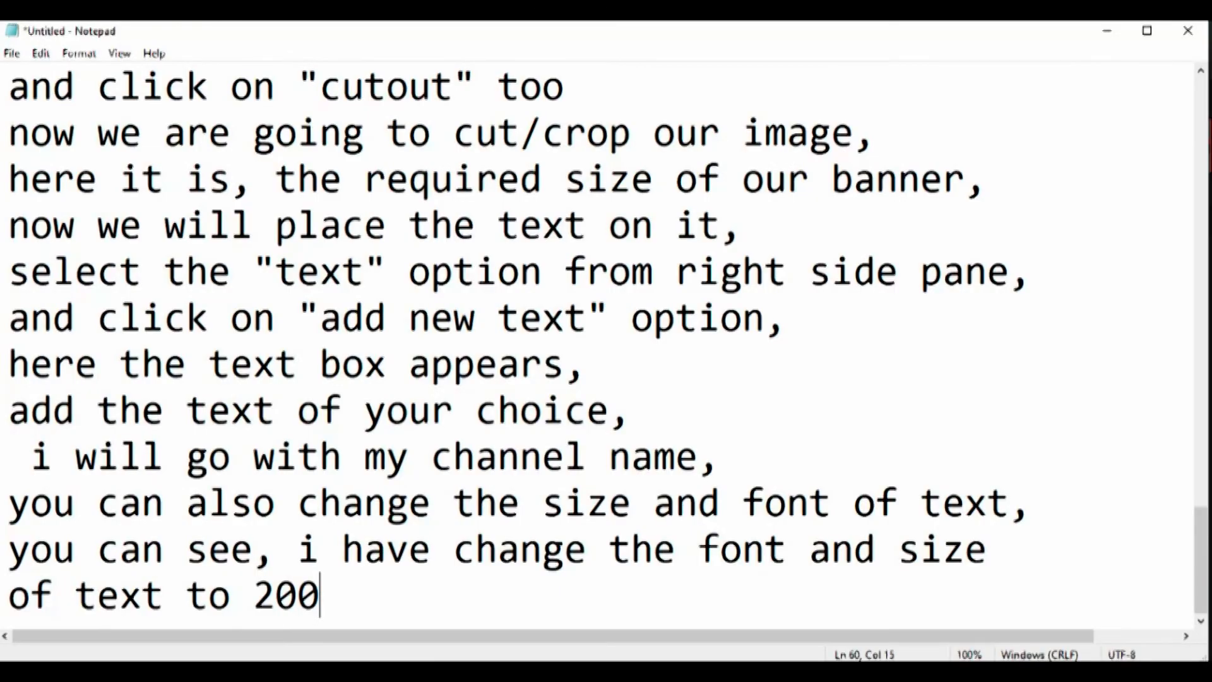
key(Return)
text(now we will)
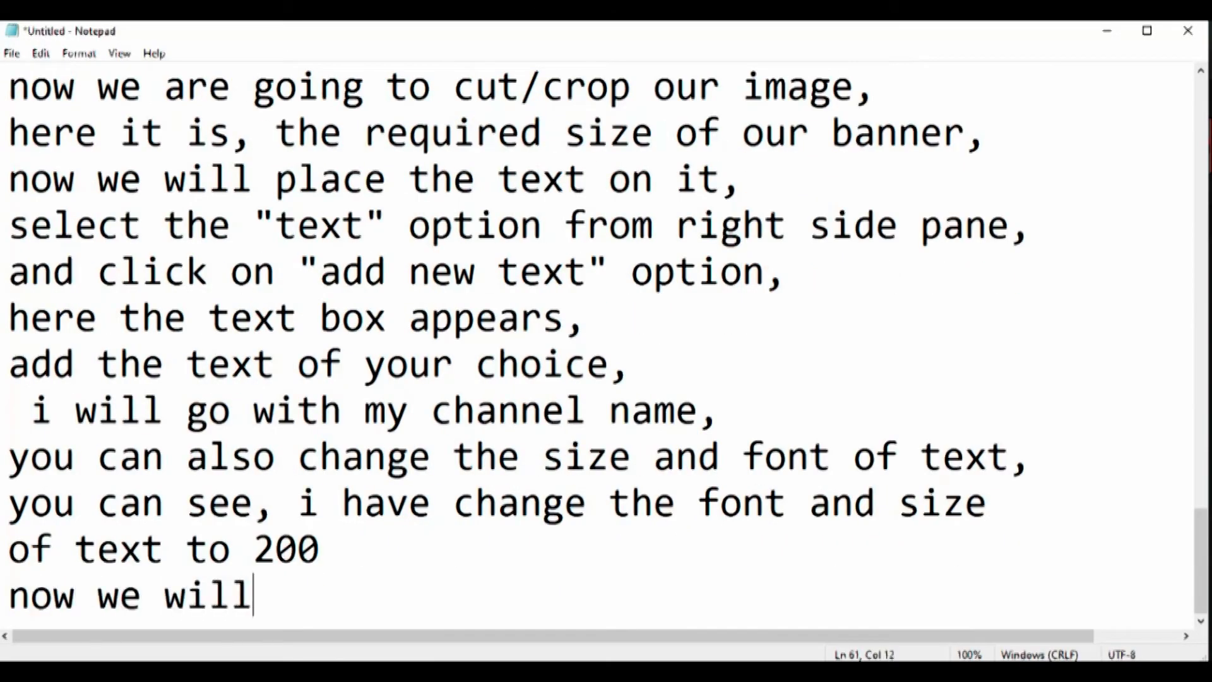
text( add inst)
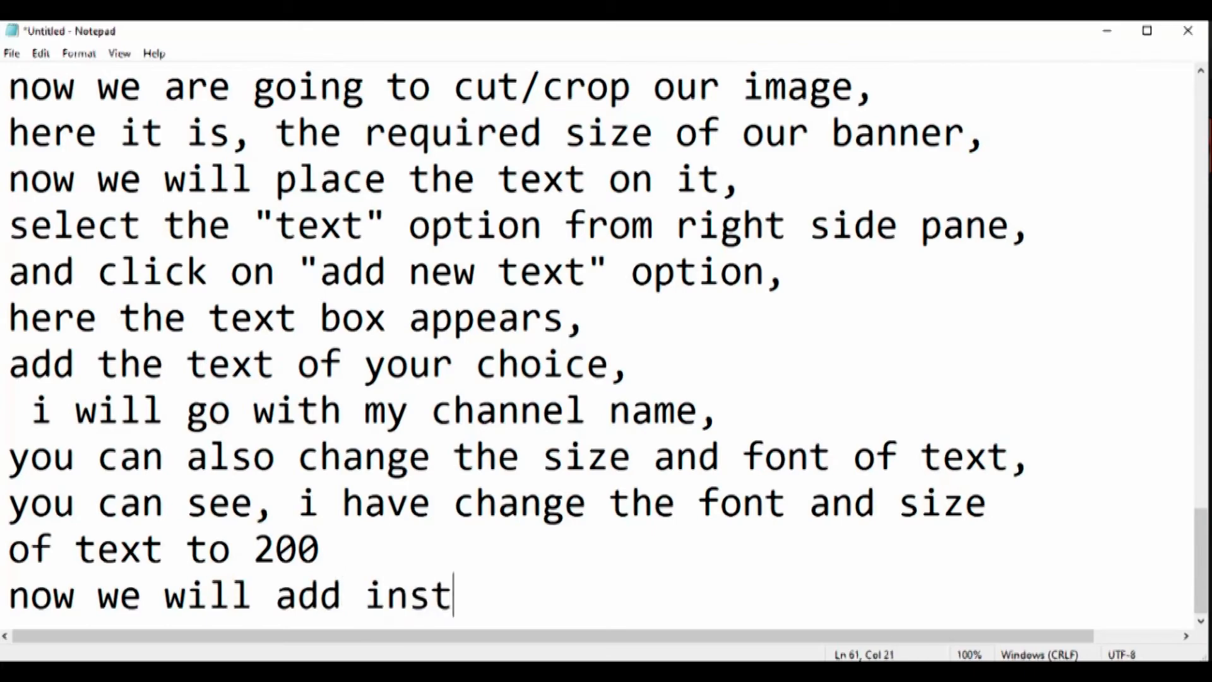
text(ragram and twit)
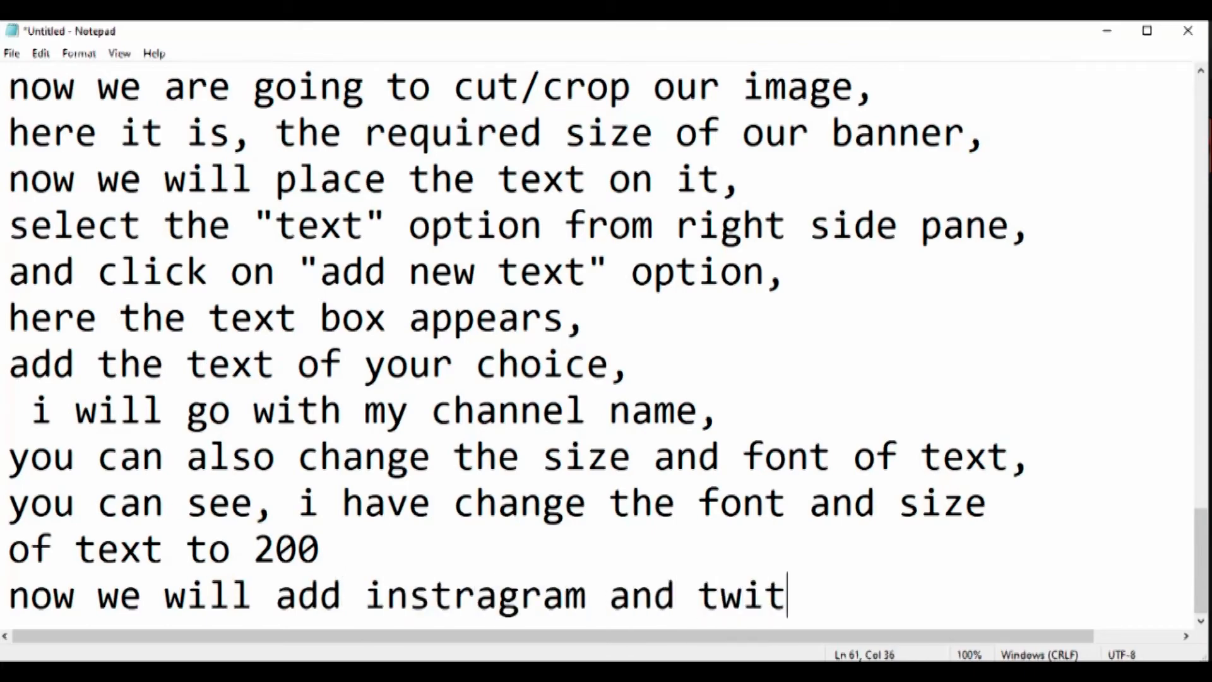
text(ter logo)
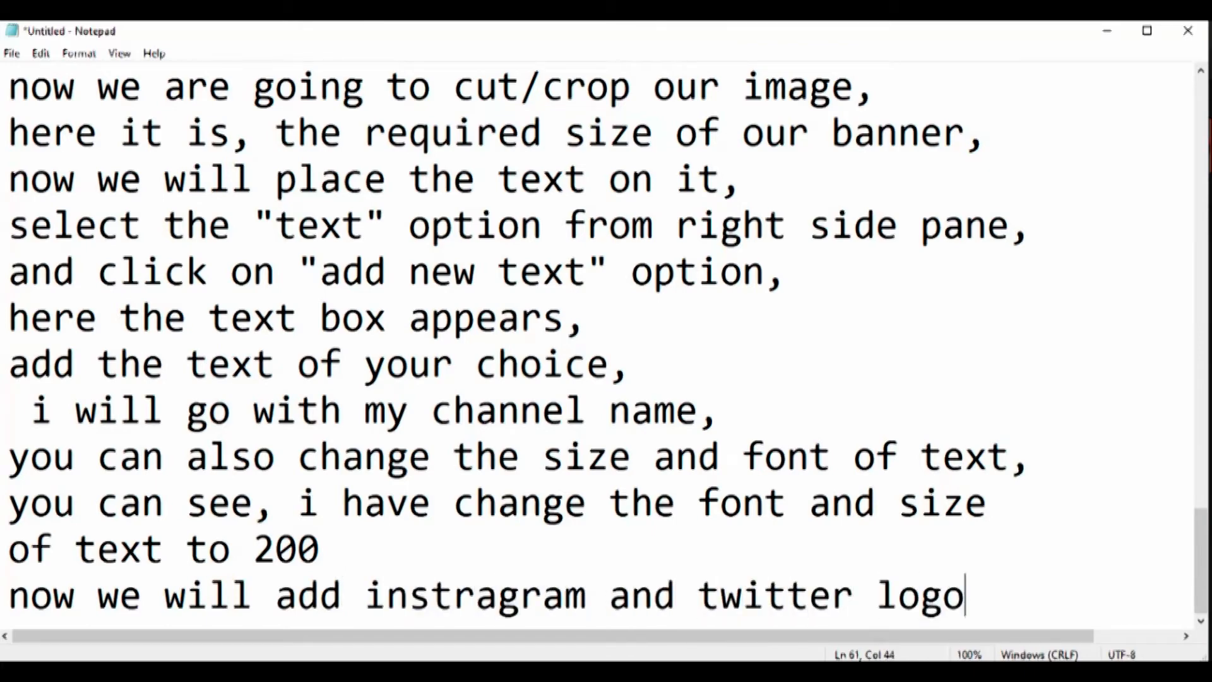
key(Return)
text(and addresses to our banne)
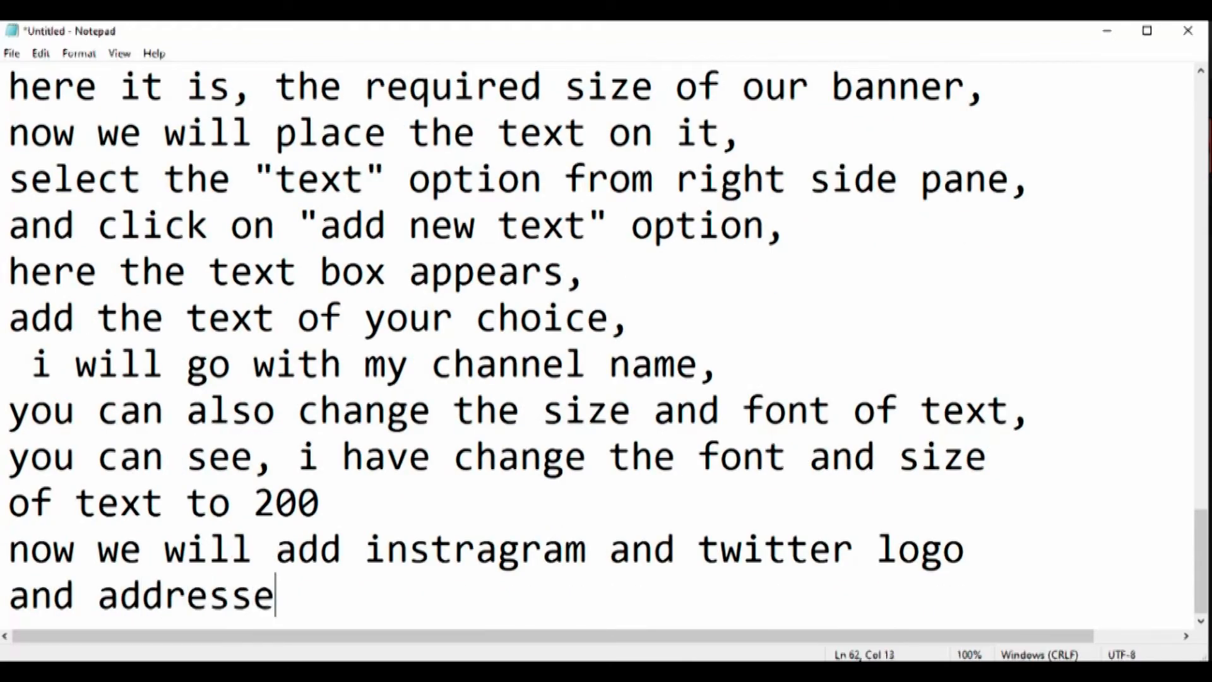
text(r,)
key(Return)
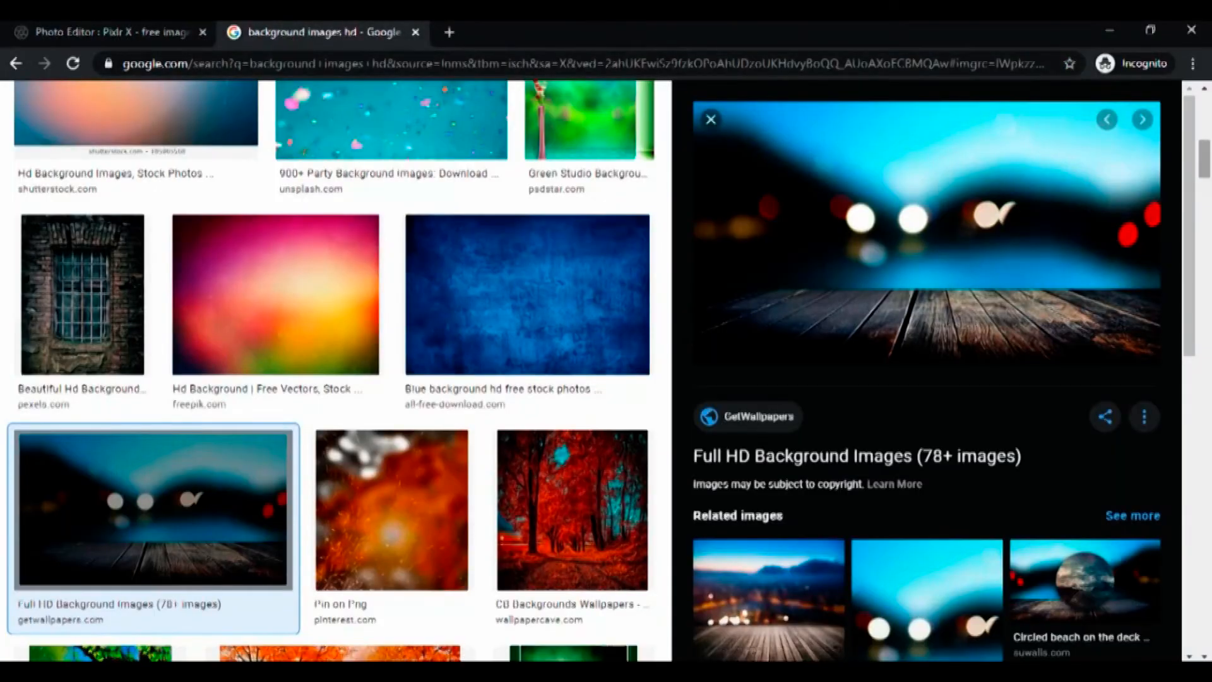
Step: Switch to the Google Images results in the browser and search for 'twitter logo png' instead of the background images
drag(1204, 159, 1204, 115)
click(292, 118)
key(ctrl+a)
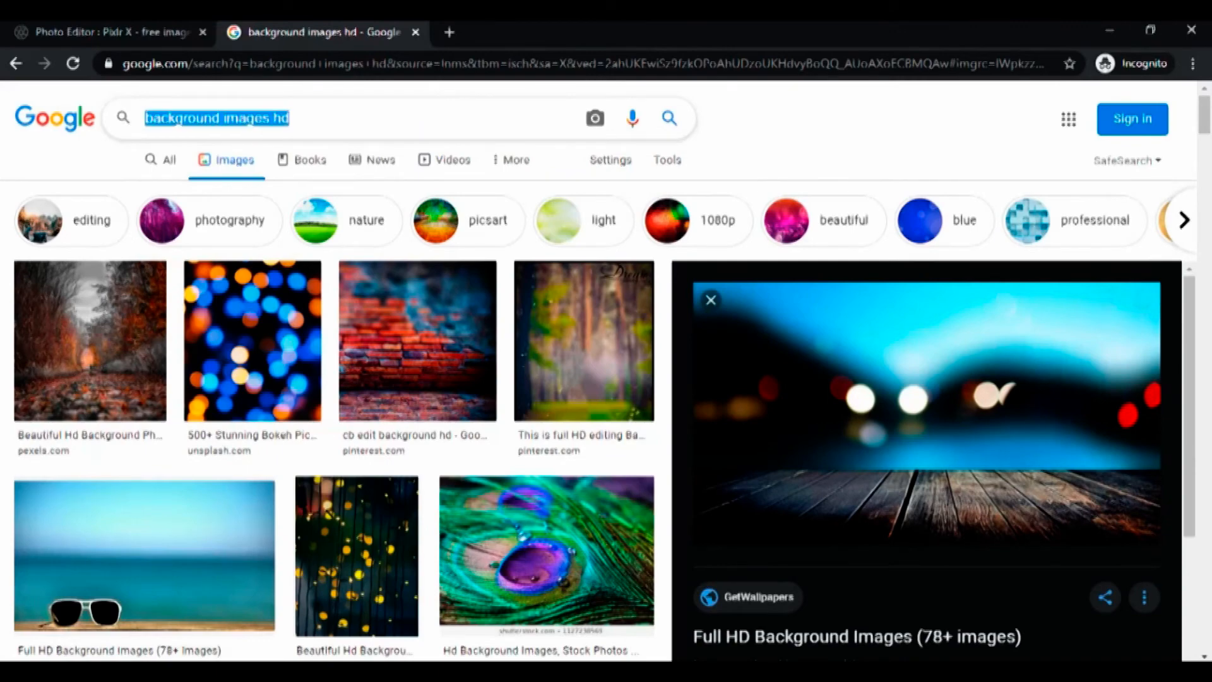
text(tw)
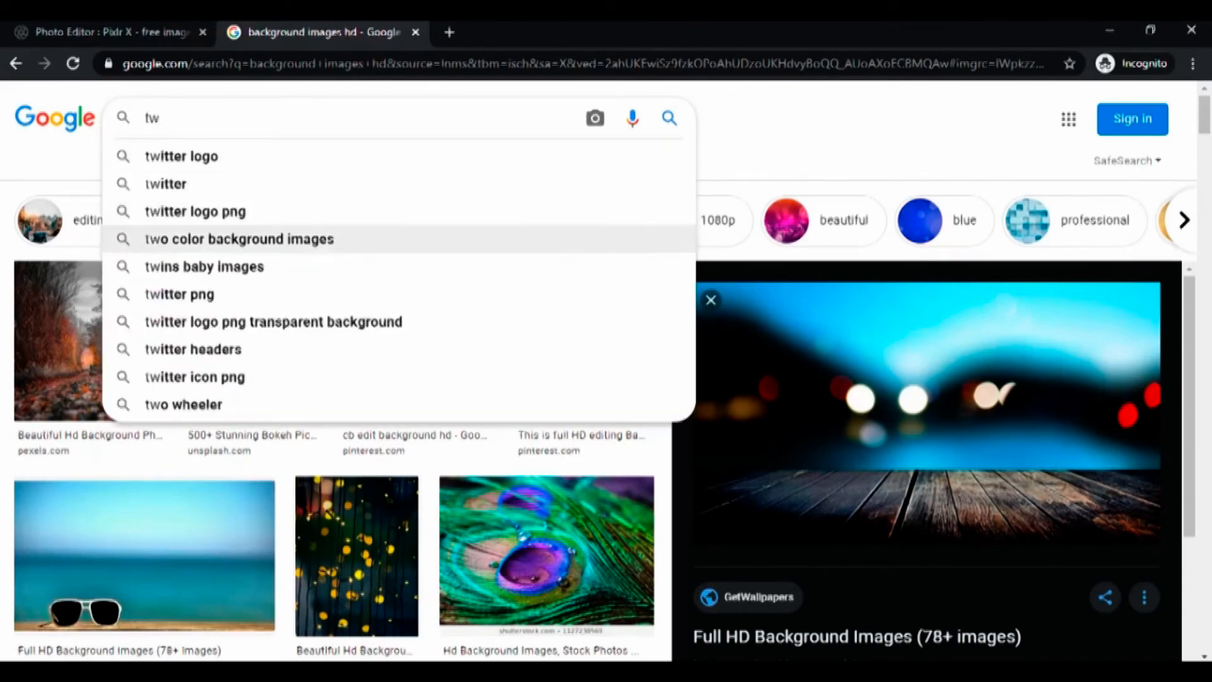
click(195, 211)
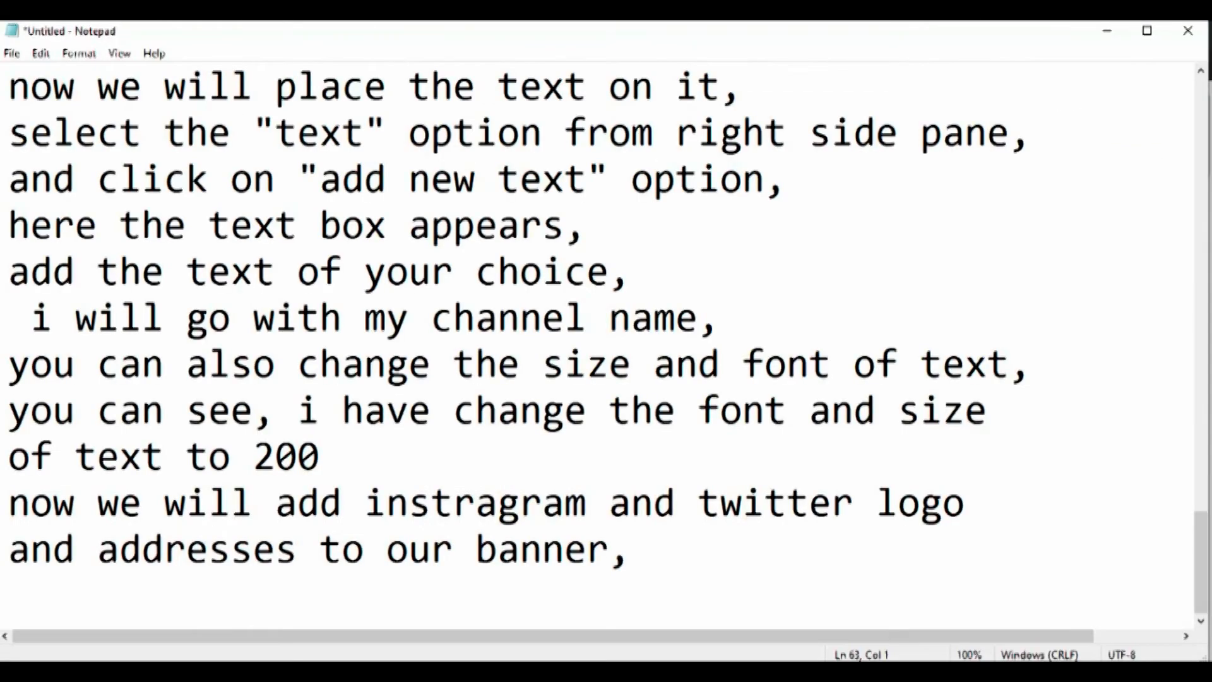
Step: Add the Notepad line 'open google search, and type "twitter logo png"'
text(open google sea)
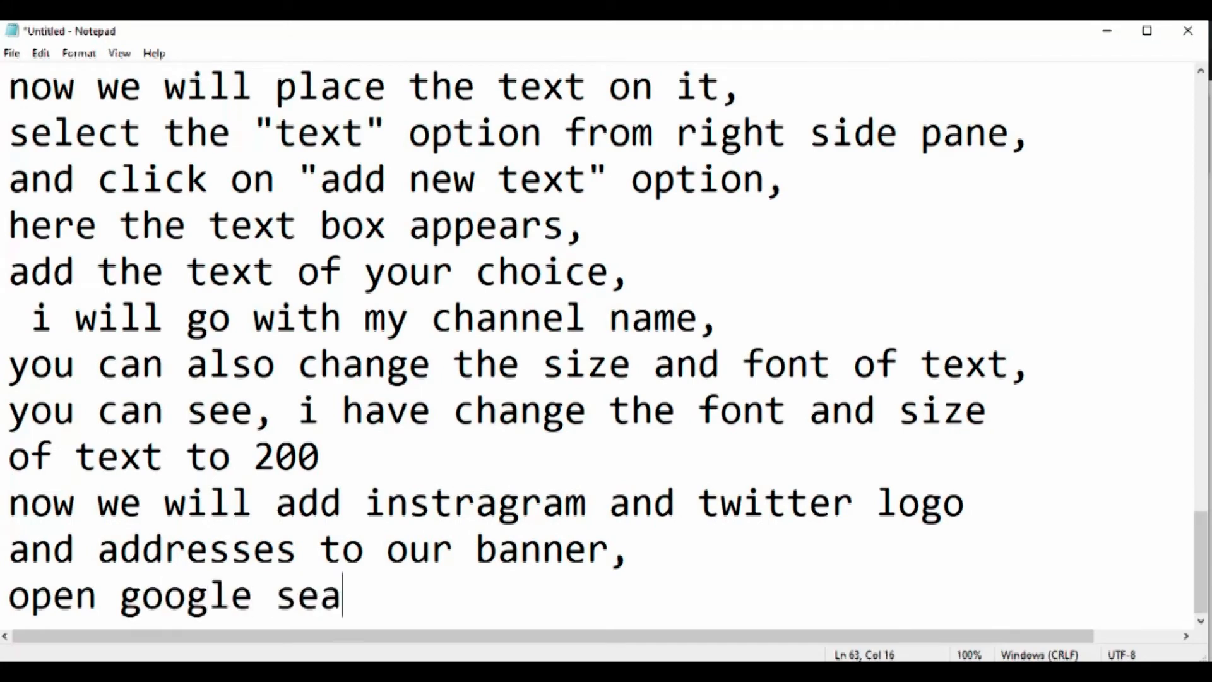
text(rch, and type)
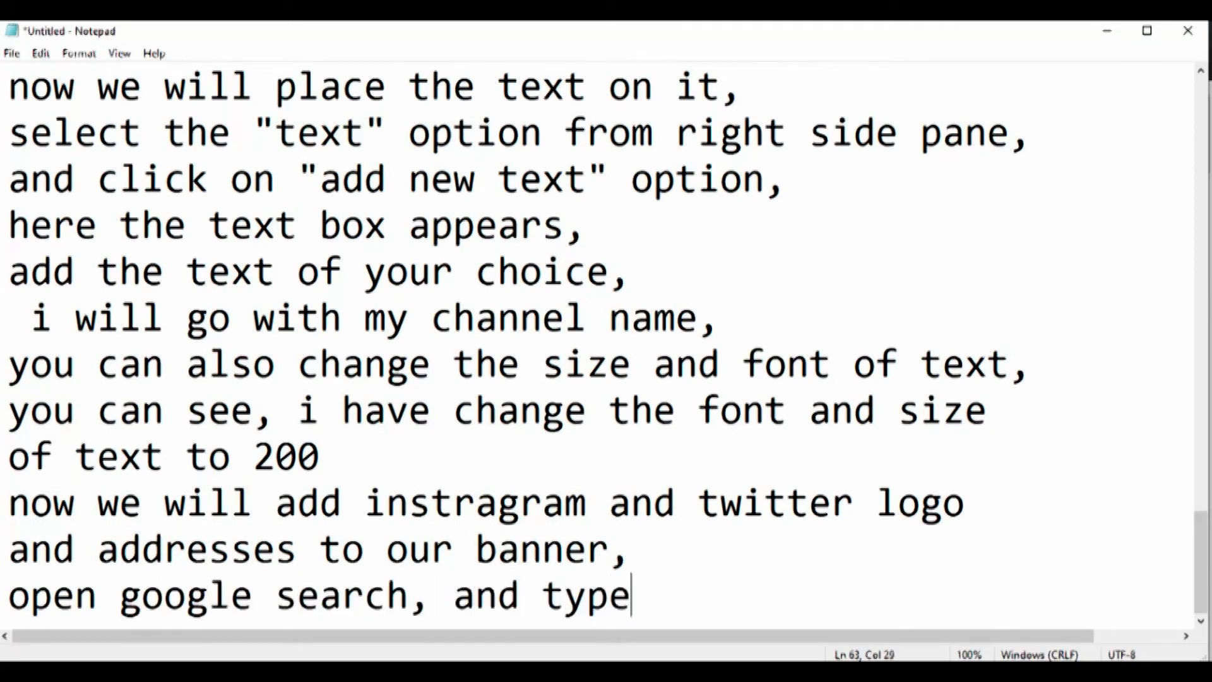
text( "twitter logo png)
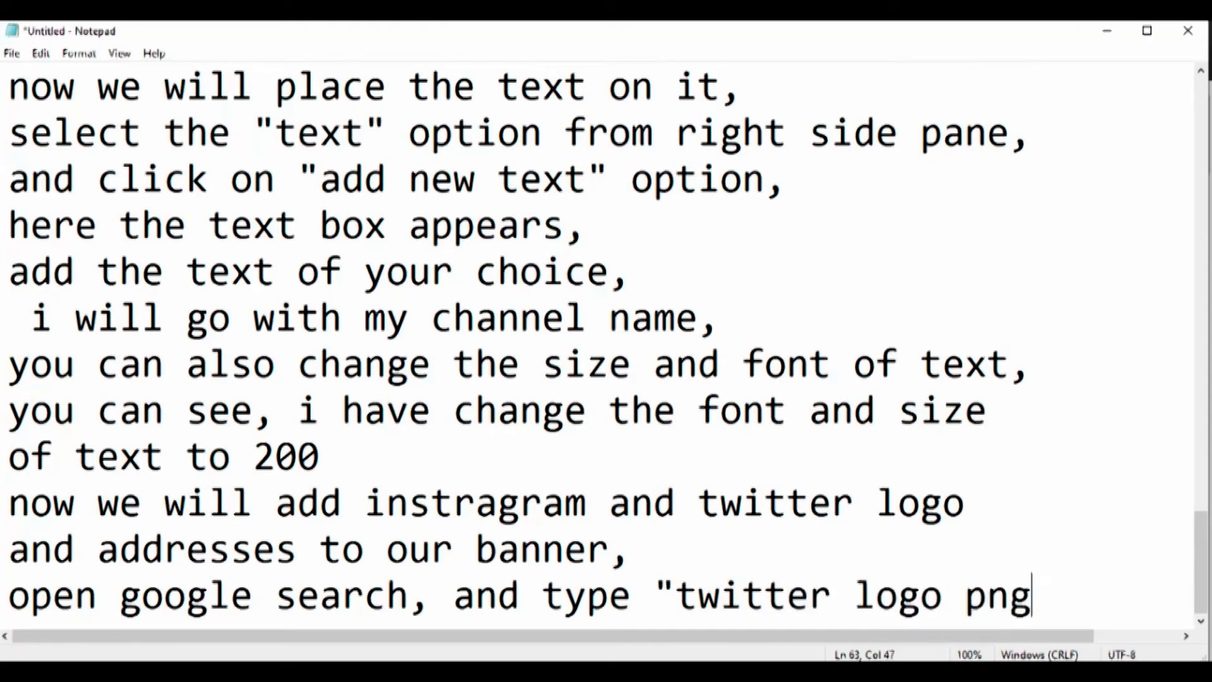
text(")
key(Return)
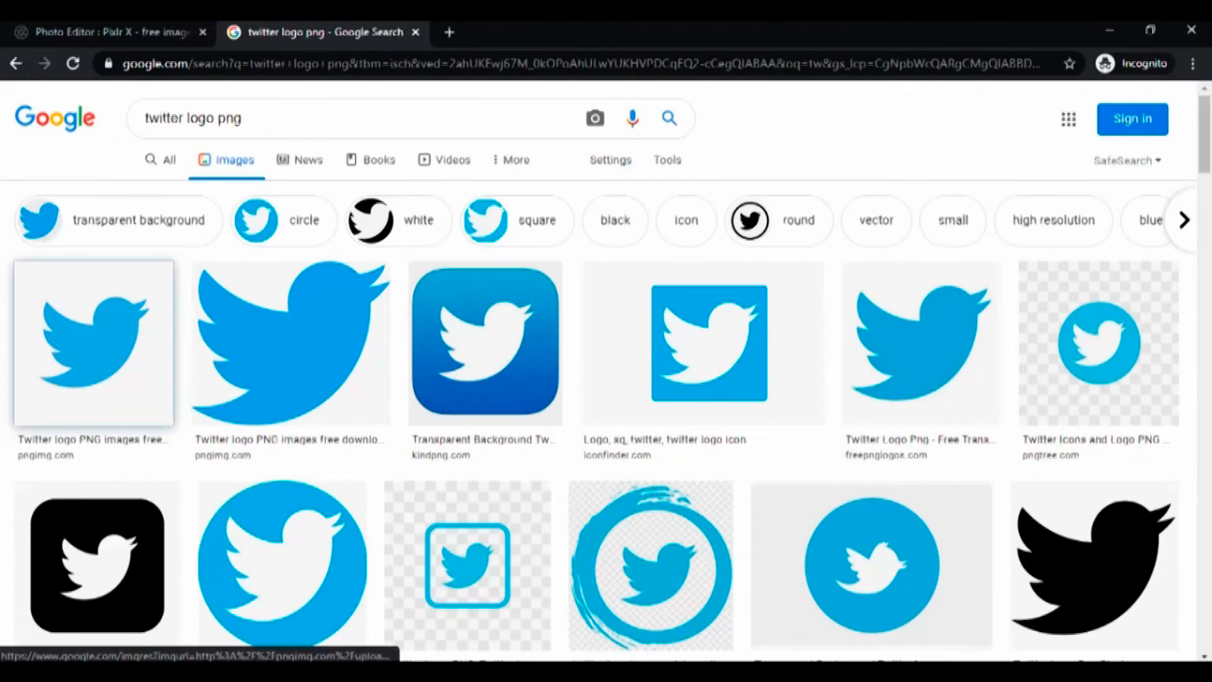
Step: Compare several Twitter logo previews in the browser and select the blue rounded-square logo from kindpng
click(93, 342)
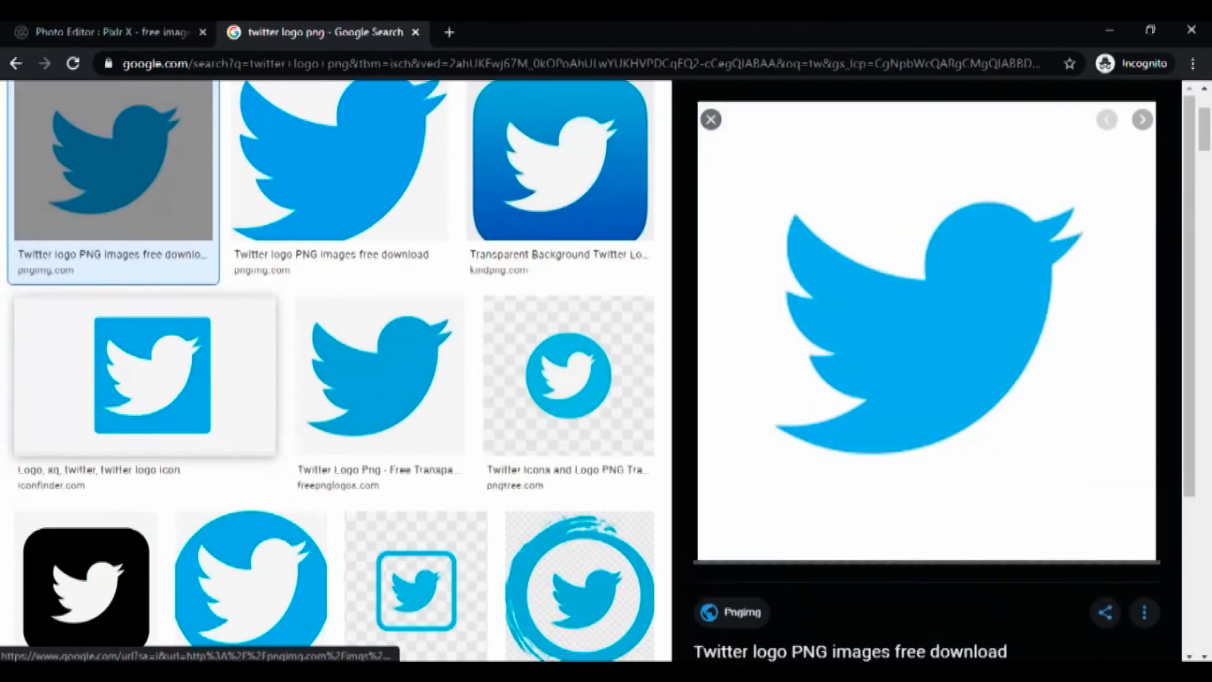
click(152, 376)
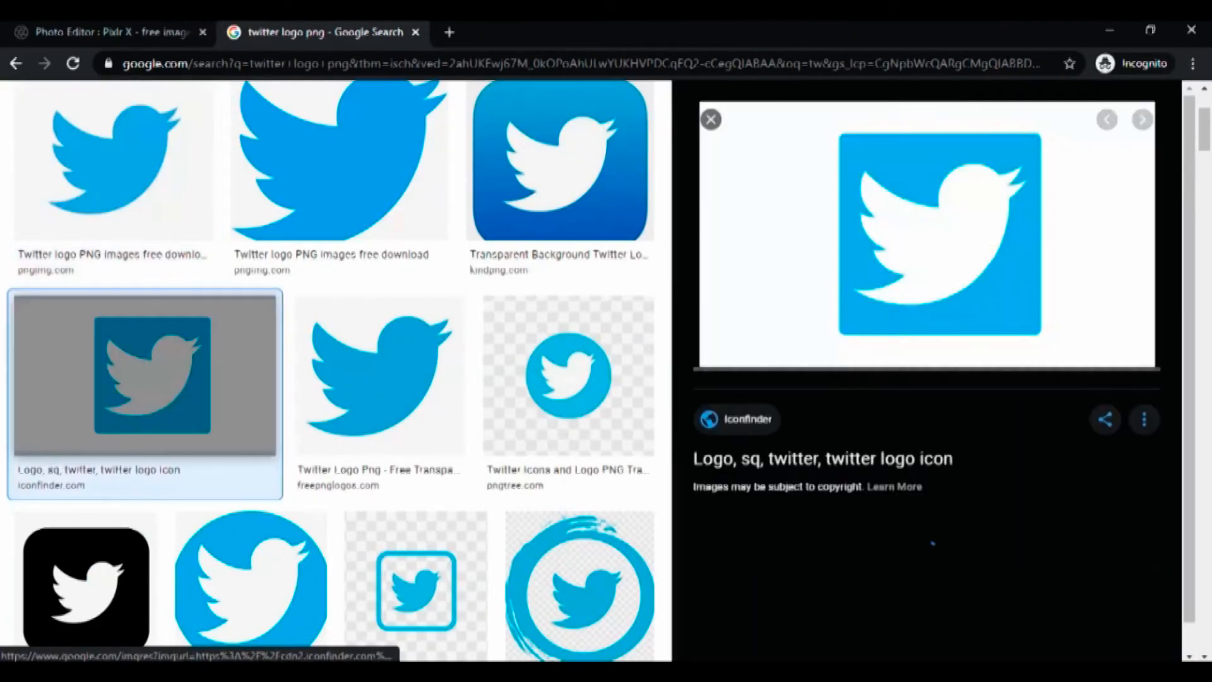
click(379, 376)
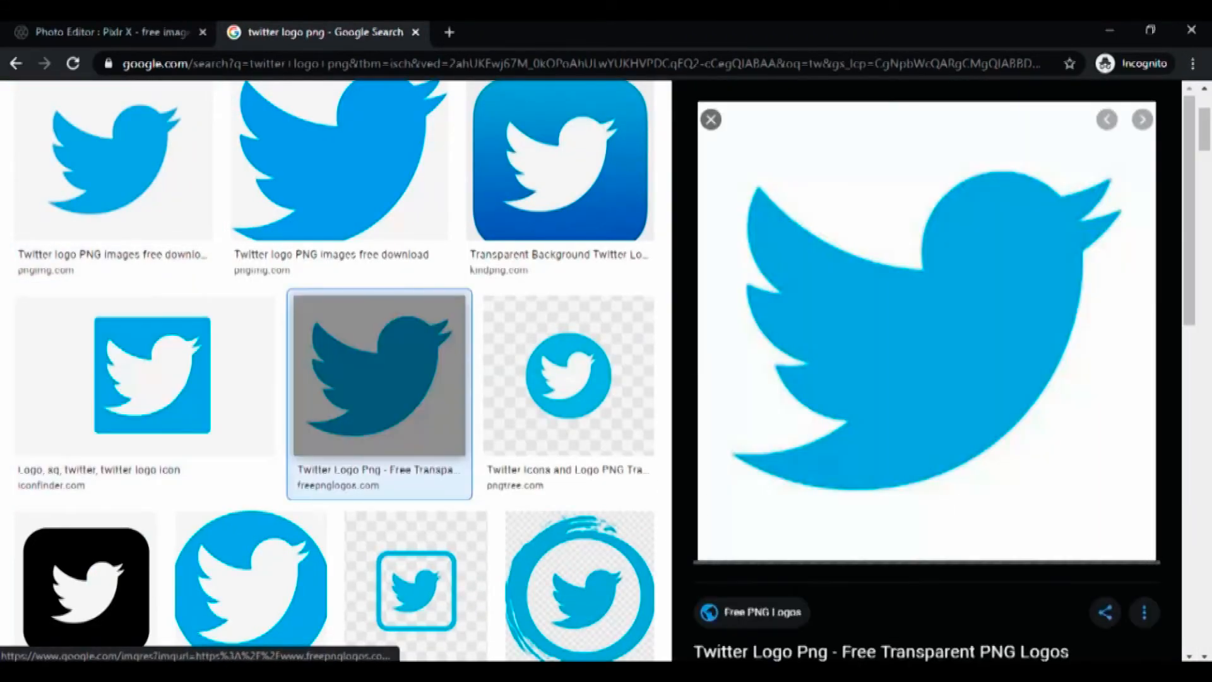
click(568, 376)
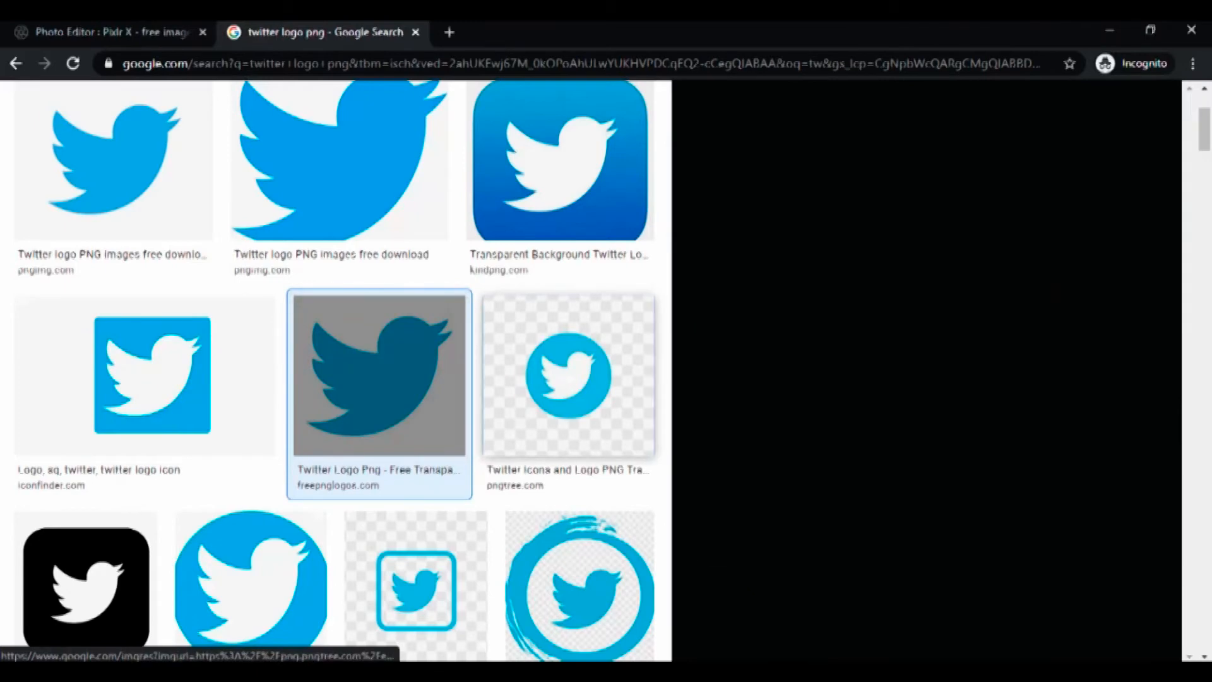
click(379, 376)
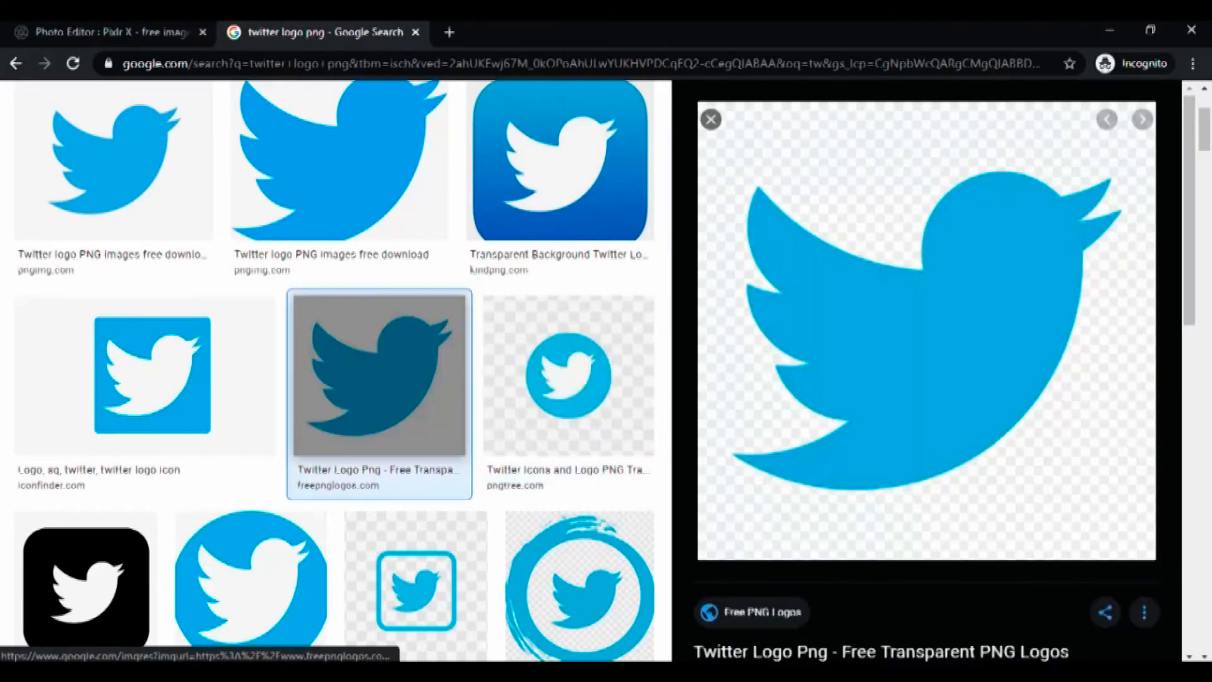
click(561, 161)
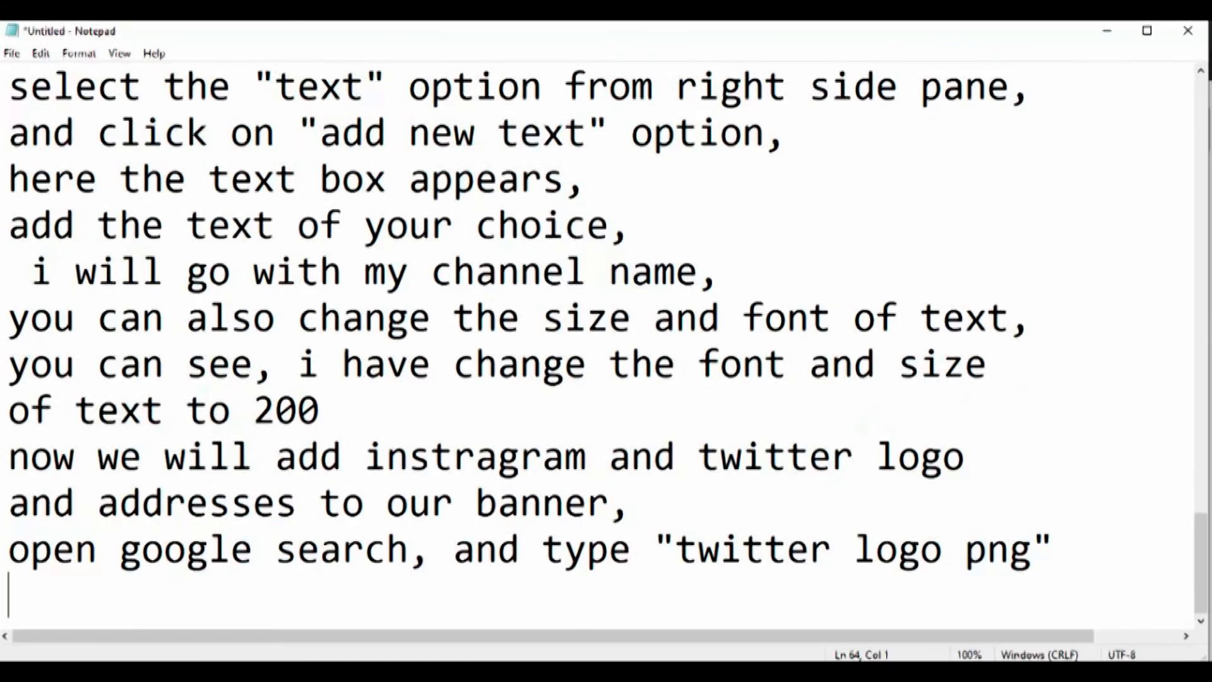
Step: Add the Notepad line 'select the most transparent logo from search,'
text(sele t the)
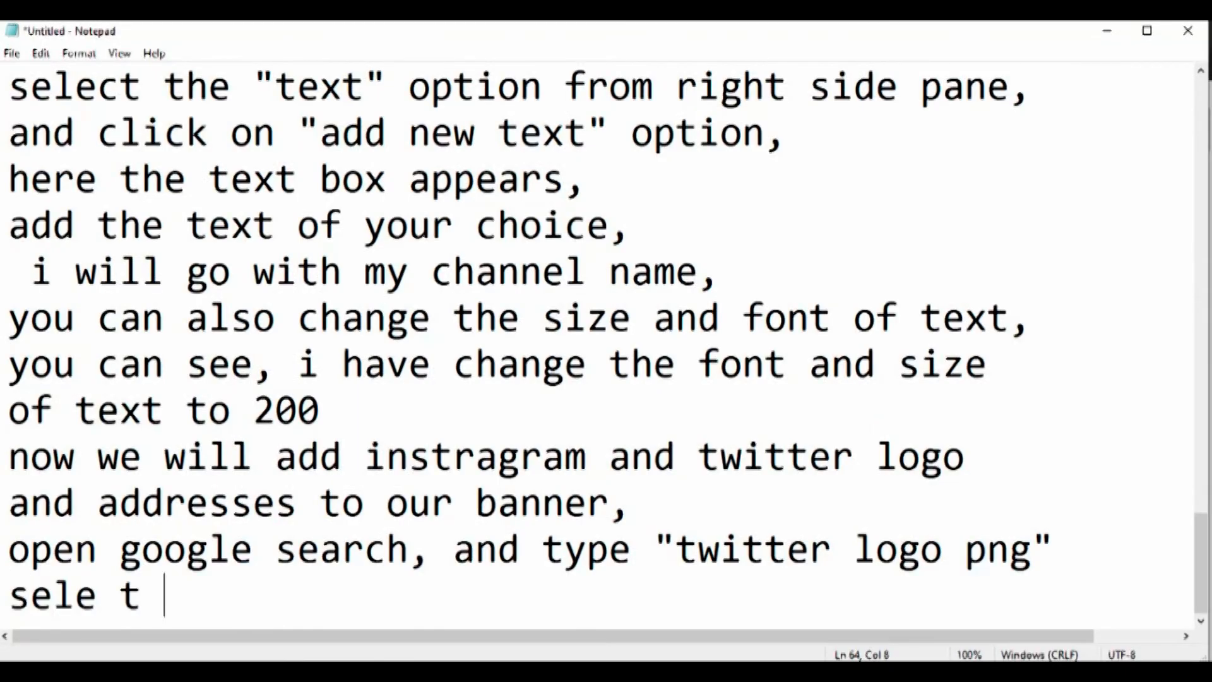
key(BackSpace)
key(BackSpace)
text(the most transpa)
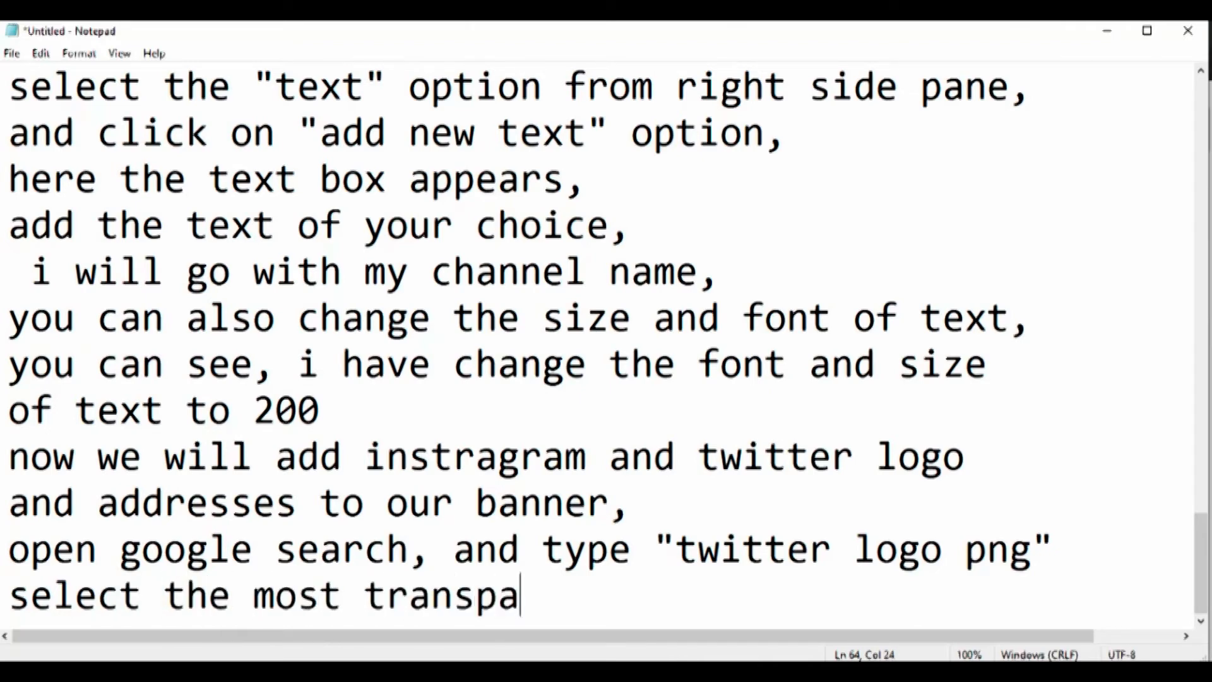
text(rent logo)
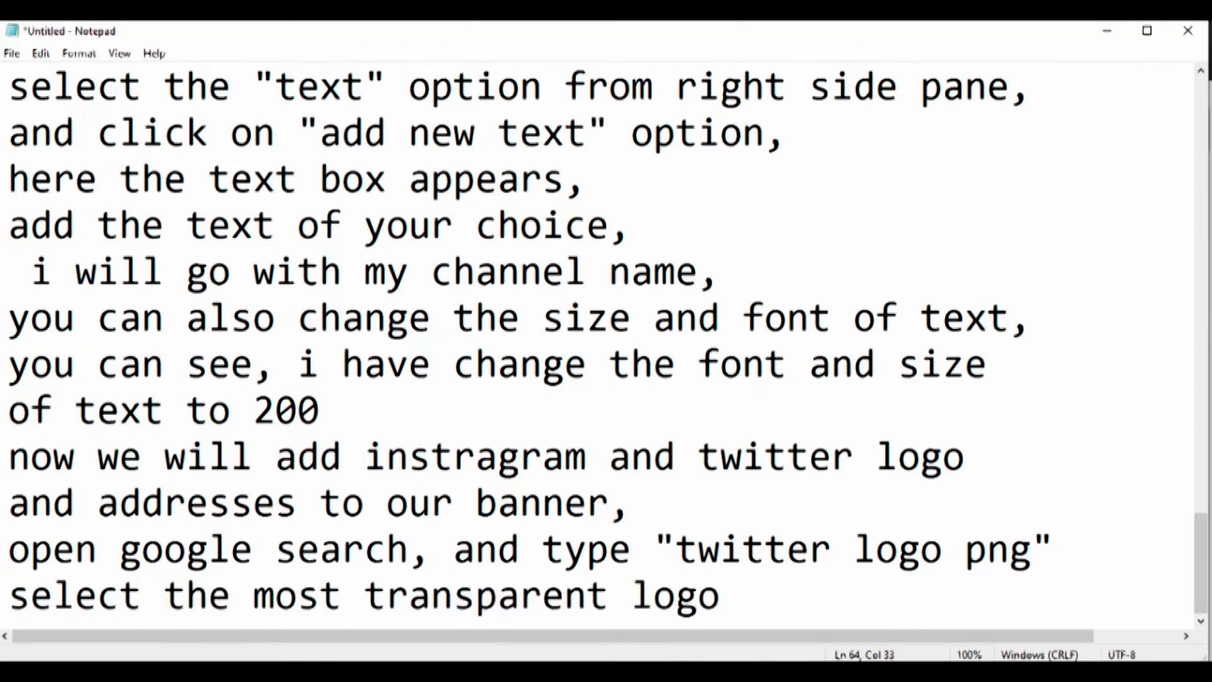
text( from )
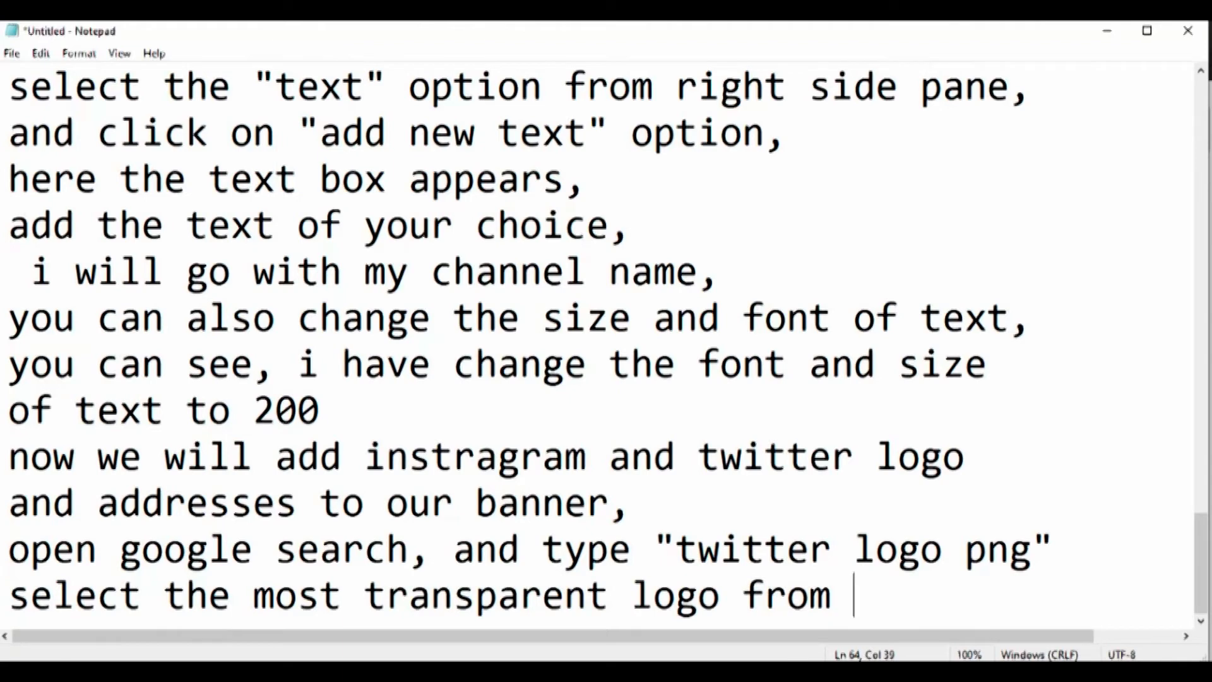
text(search,)
key(Return)
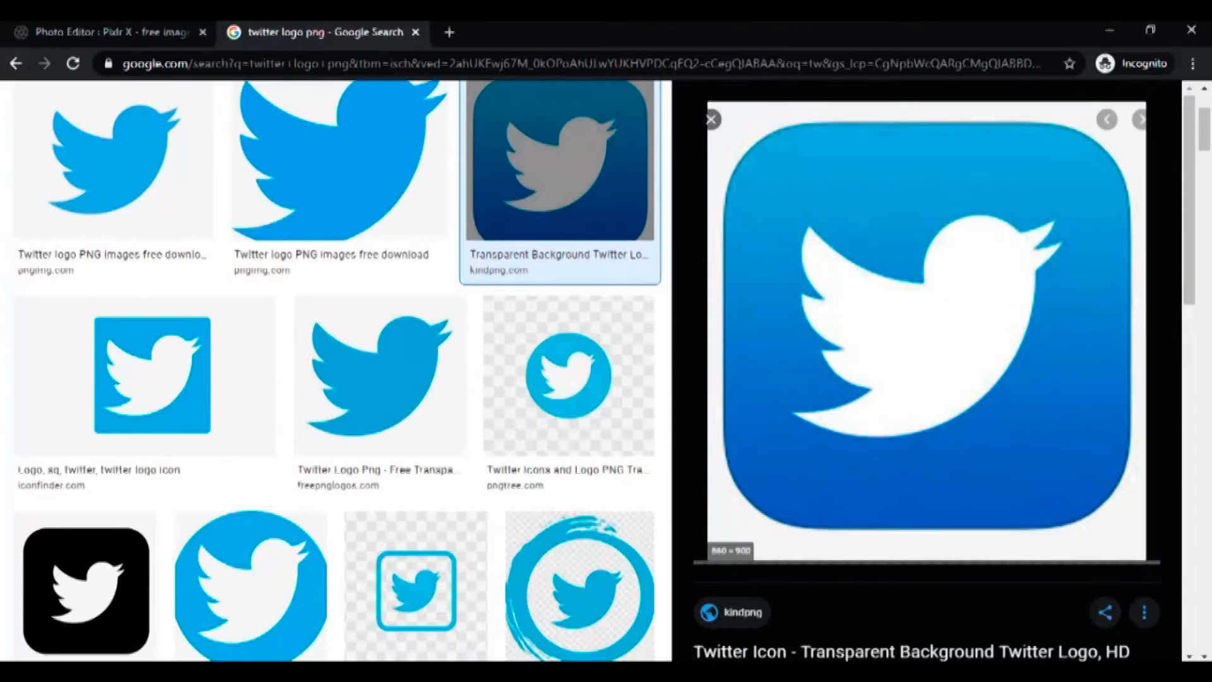
Step: Copy the image address of the previewed kindpng Twitter logo in the browser
right_click(920, 373)
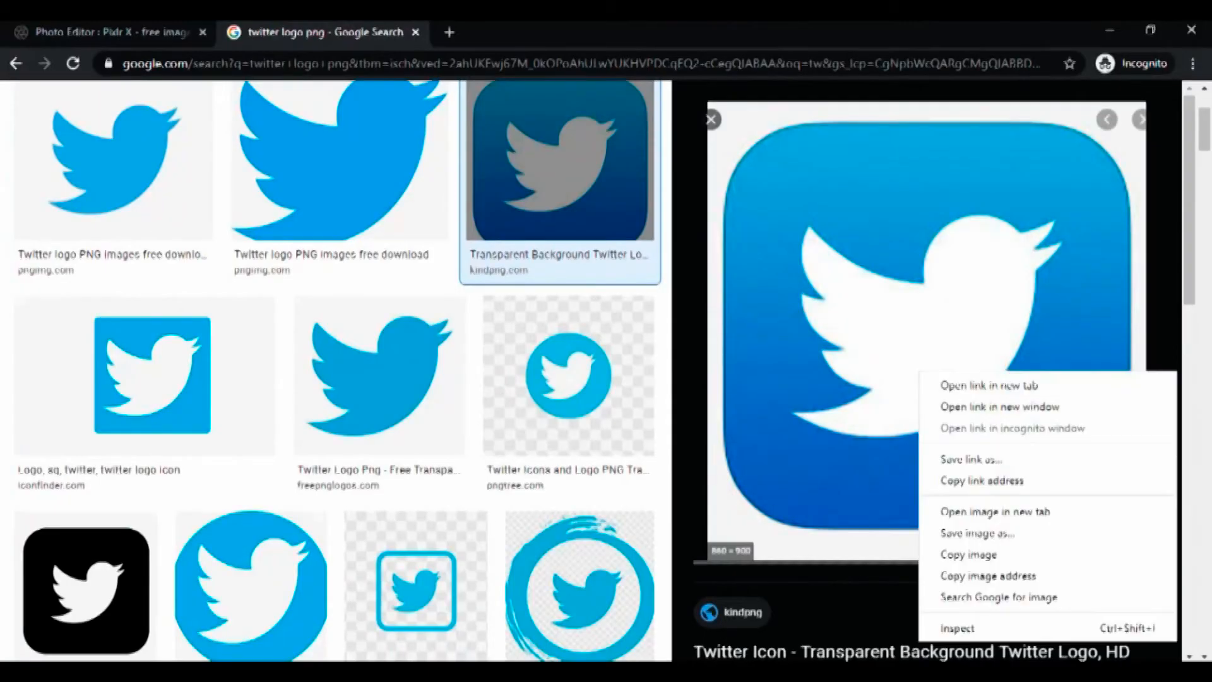
click(988, 575)
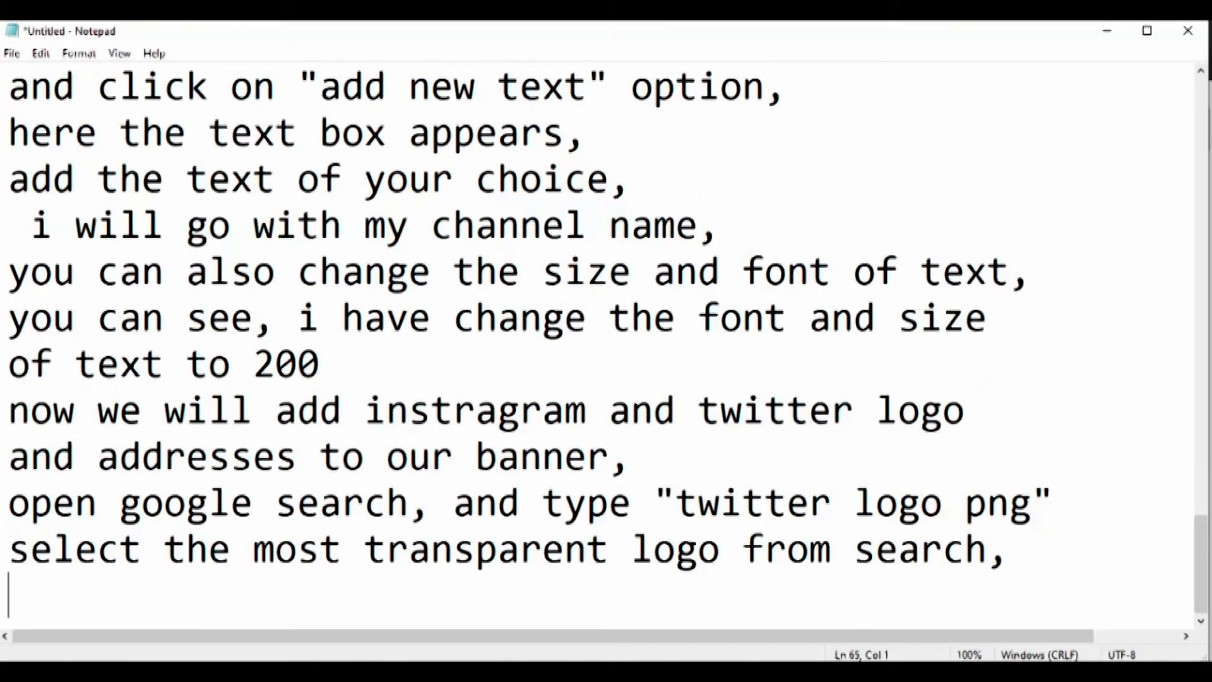
Step: Add the Notepad line 'right click to tha timage and "copy image address"'
text(right clic)
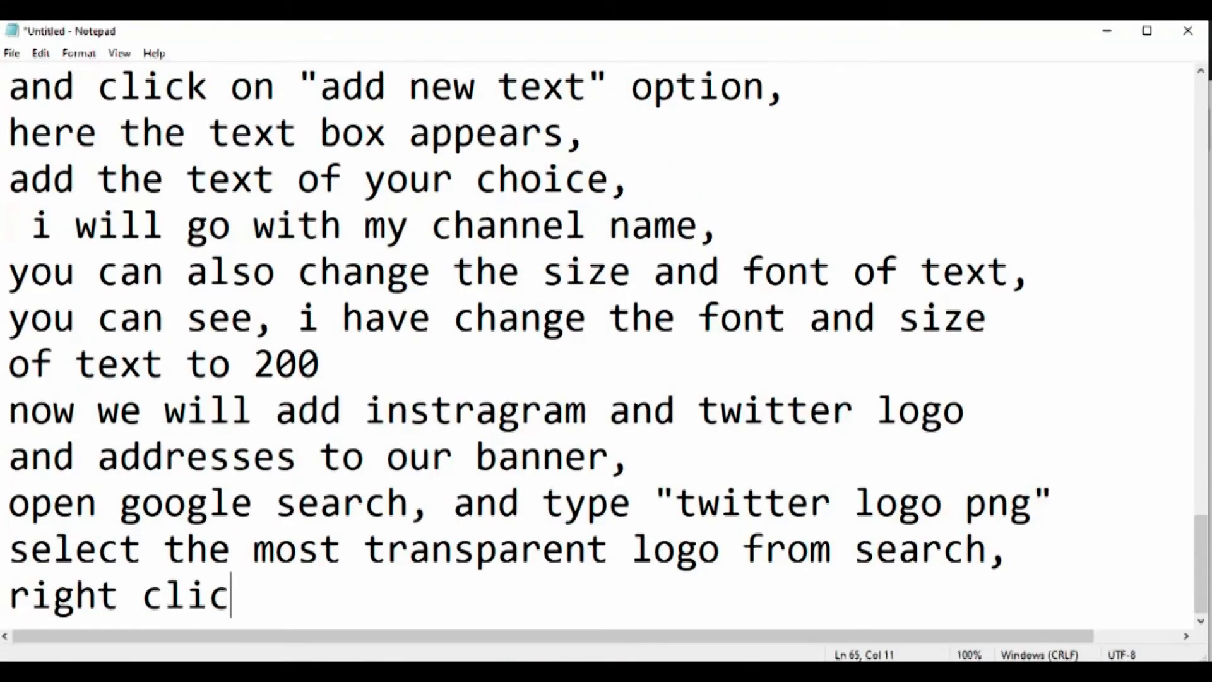
text(k to tha timage and )
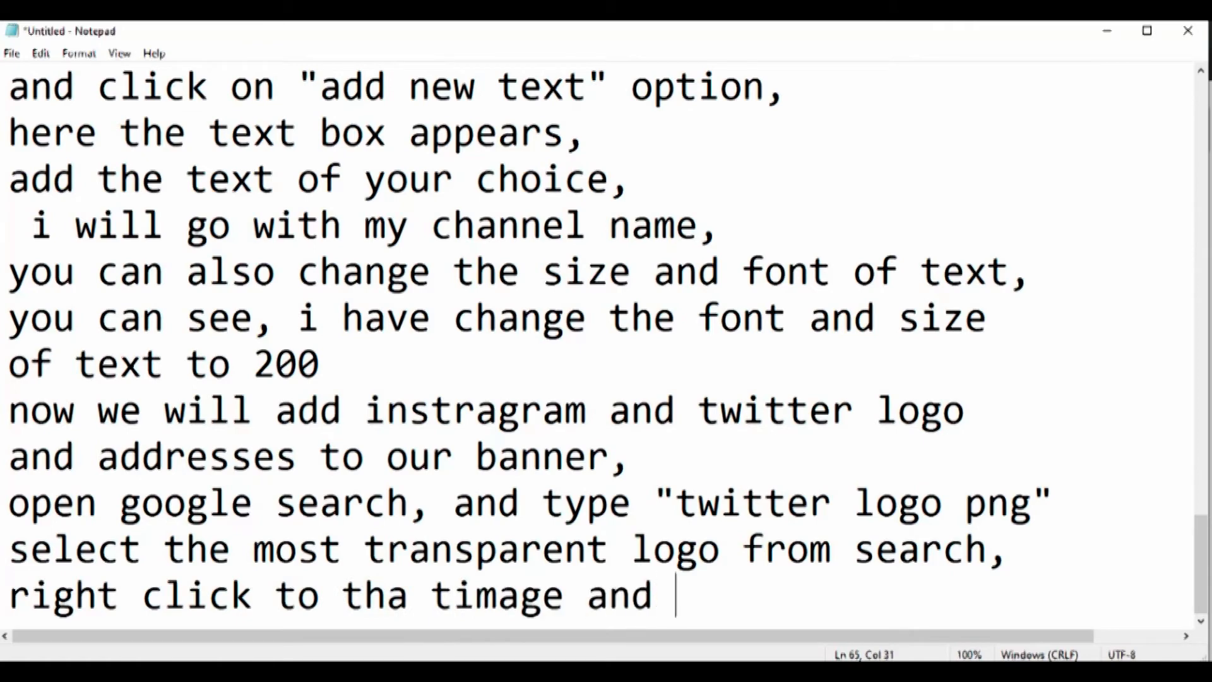
text("cop)
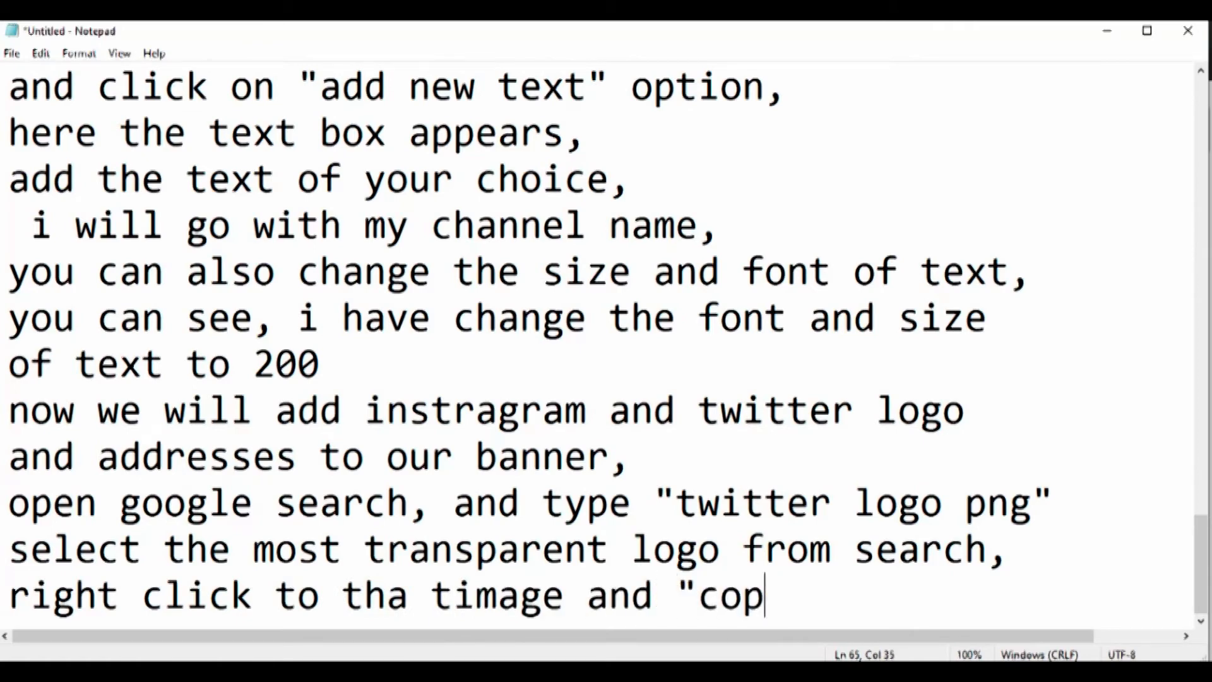
text(y image address)
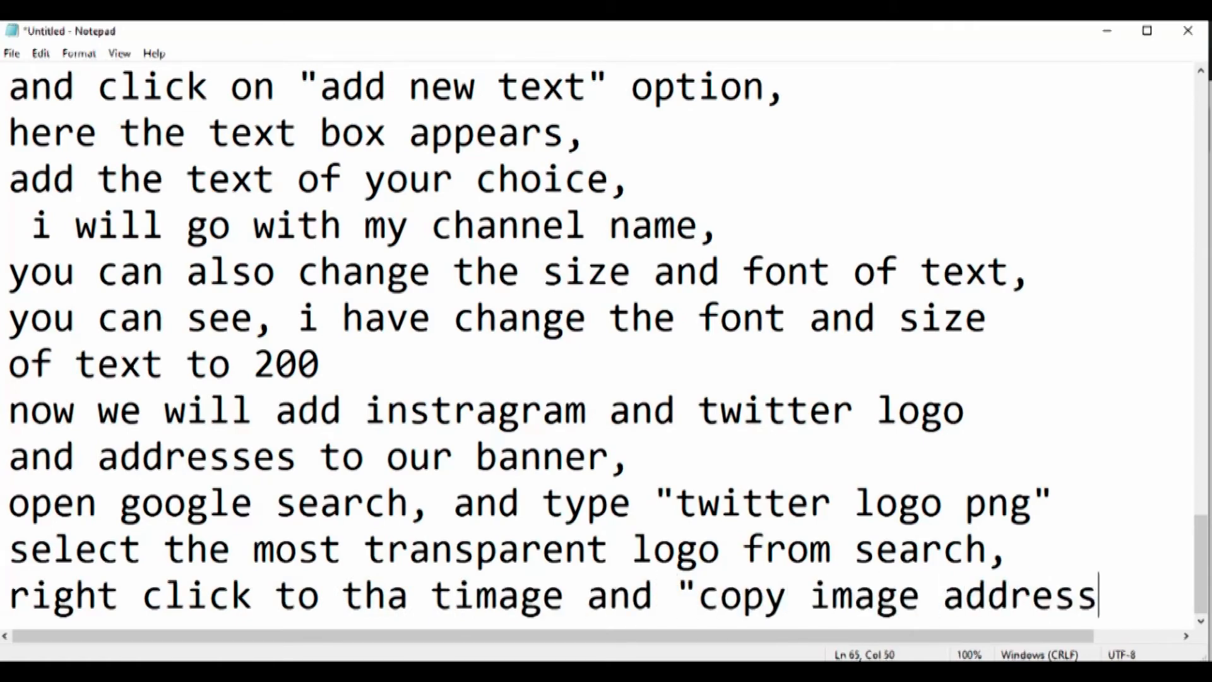
text(")
key(Return)
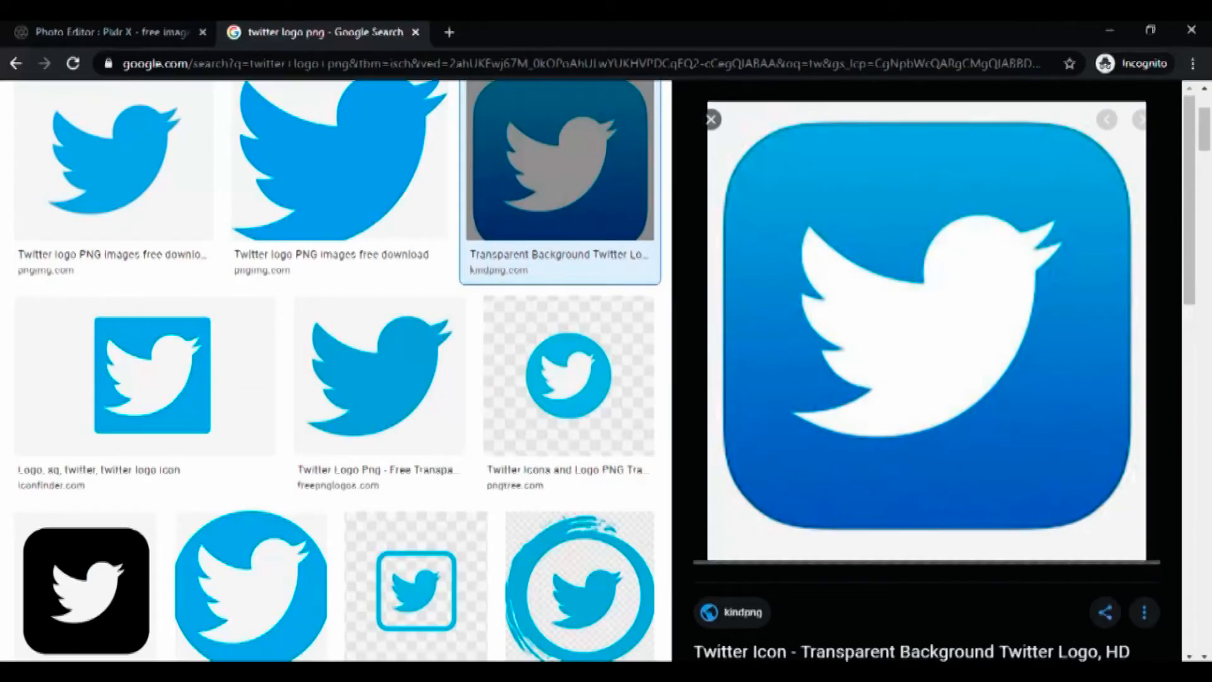
Step: Open the Add Image options in the Pixlr X banner project and add the Notepad line 'now go to our project,'
click(126, 33)
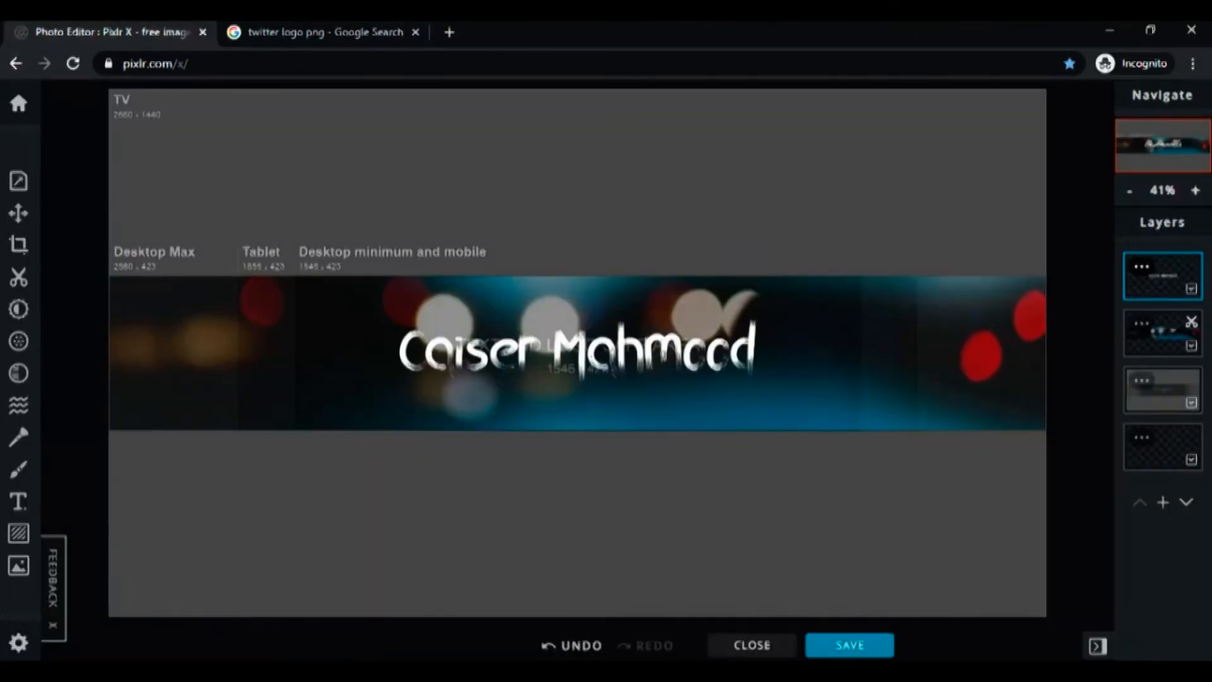
click(19, 566)
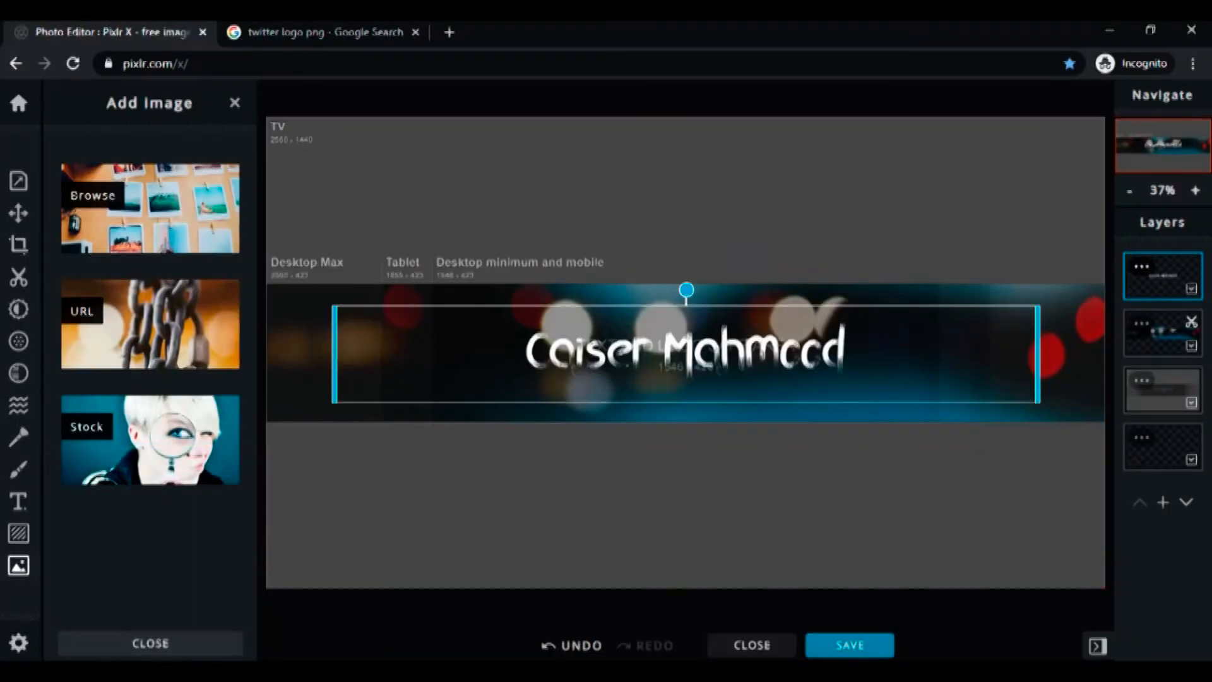
text(n)
text(ow go to our project,)
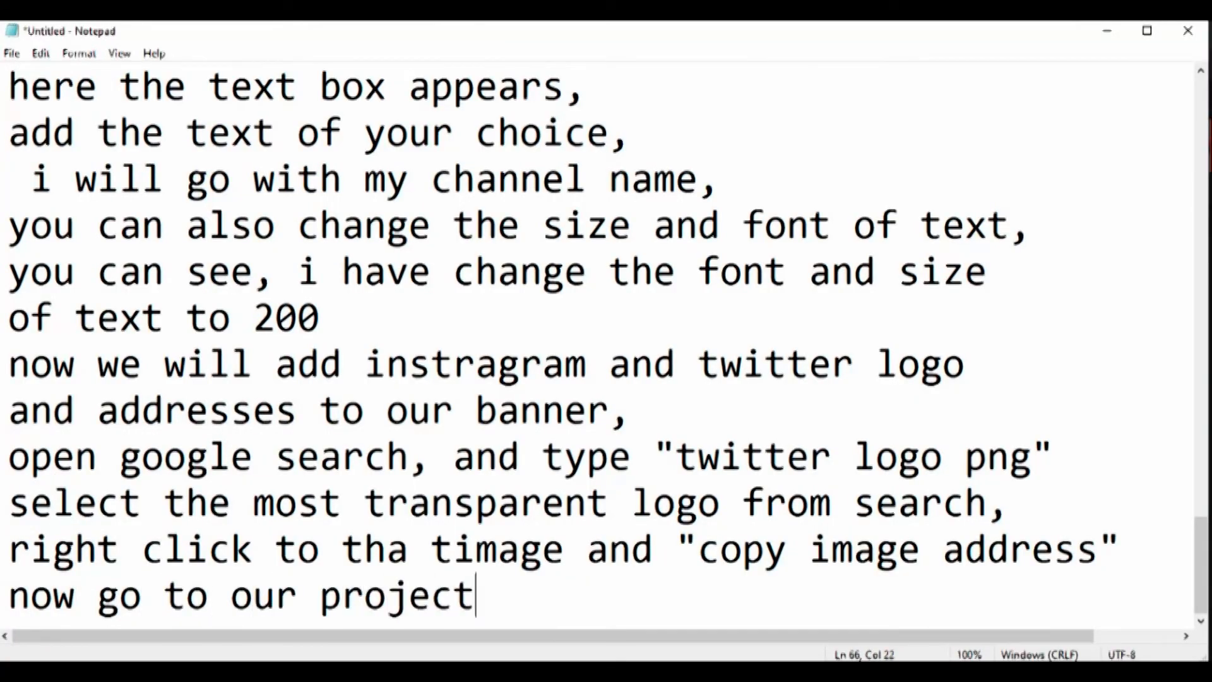
Step: Add the Notepad lines 'click on add image' and 'and click on "URL"'
key(Return)
text(click on )
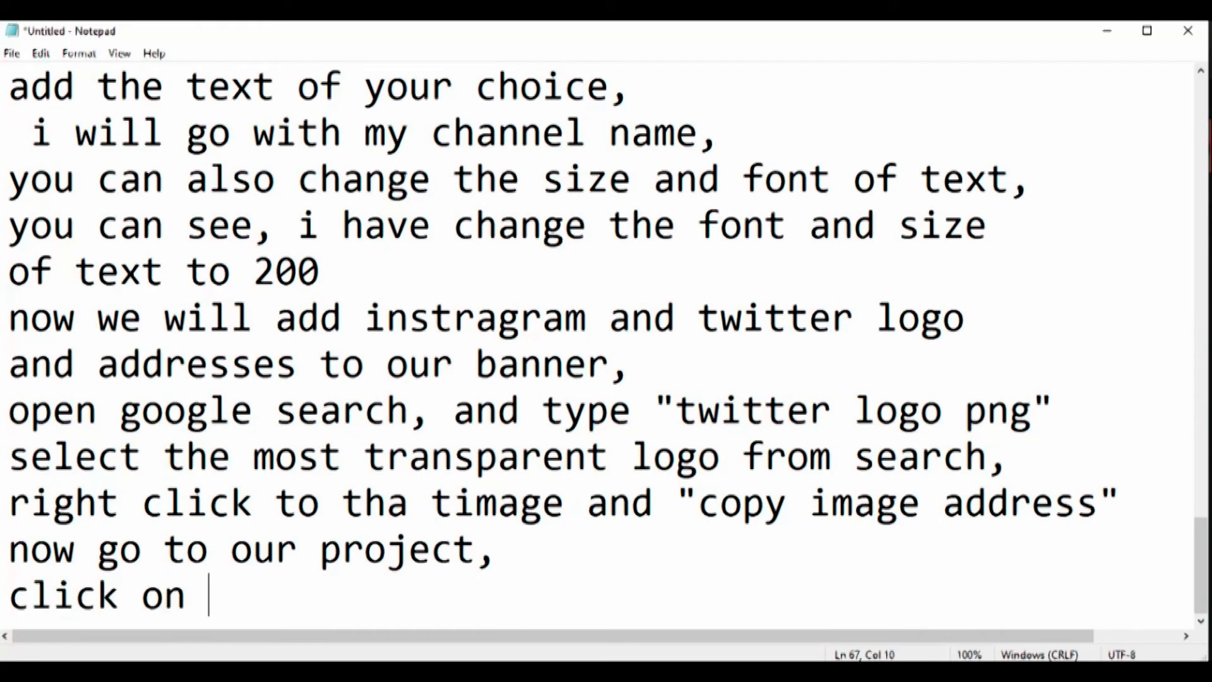
text(add image)
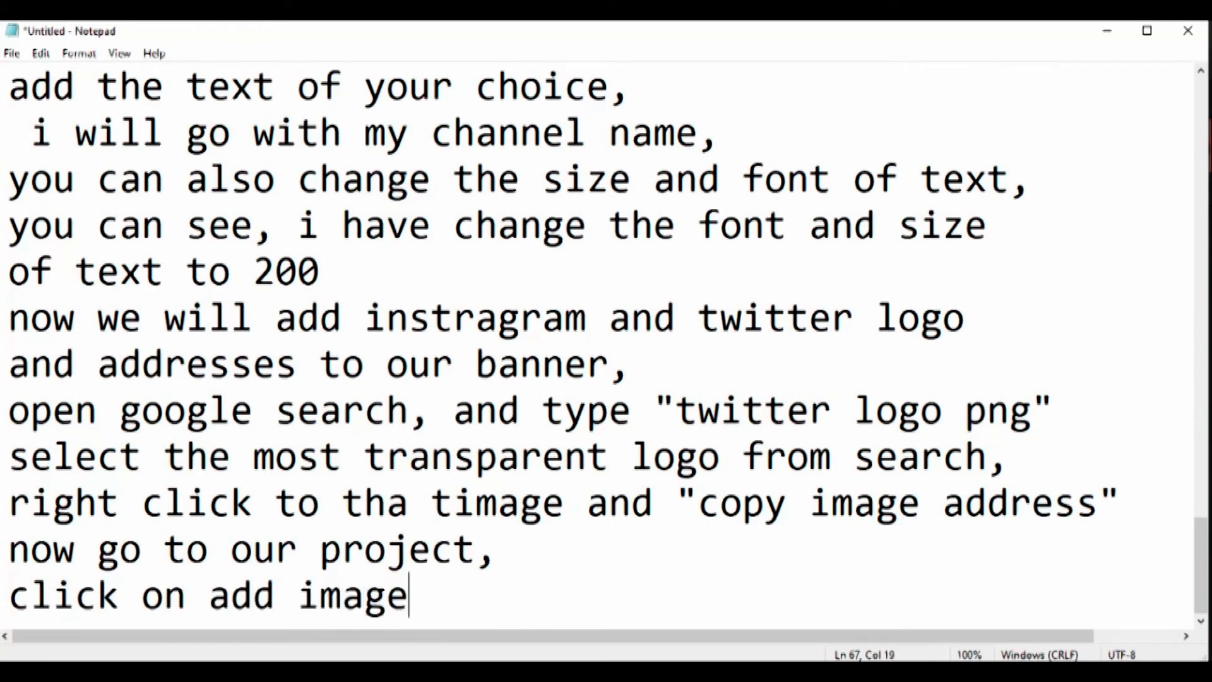
key(Return)
text(and click on)
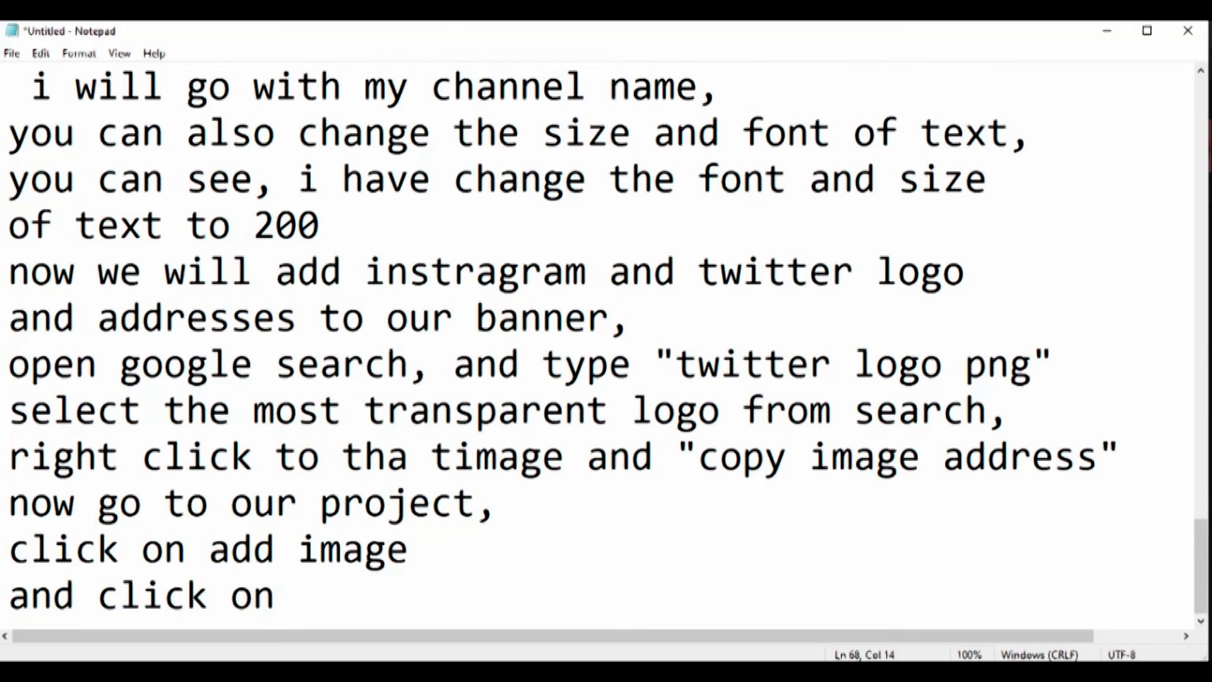
text( "UR:)
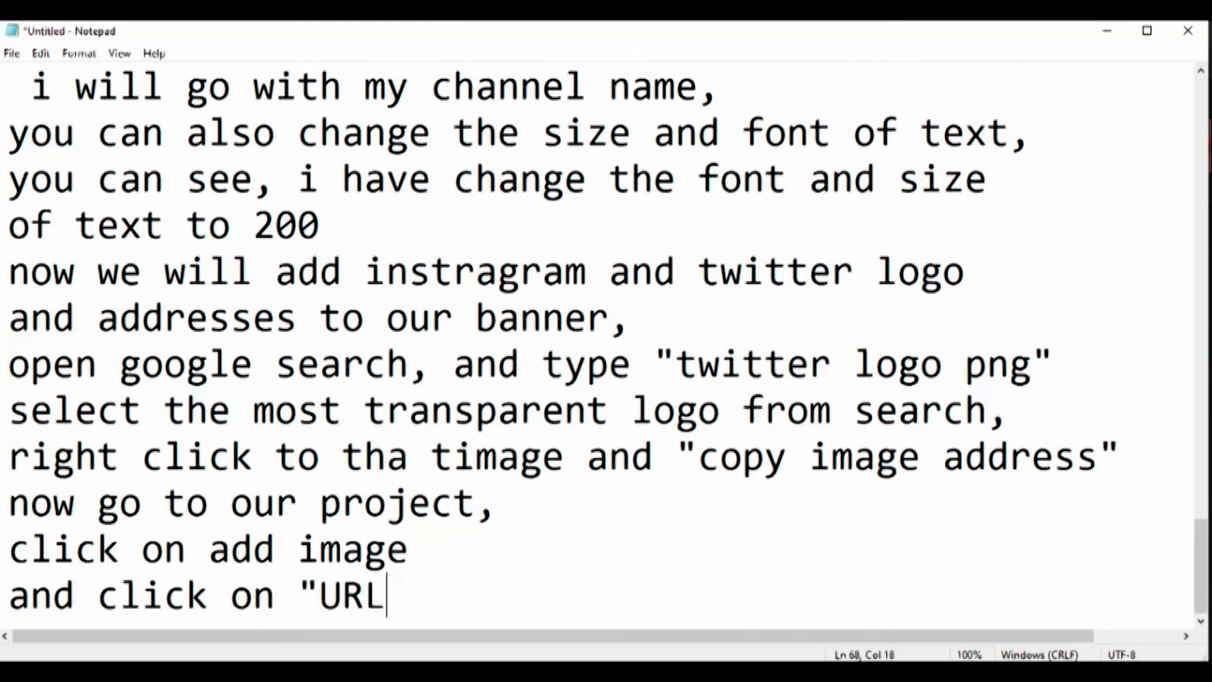
text(")
key(Return)
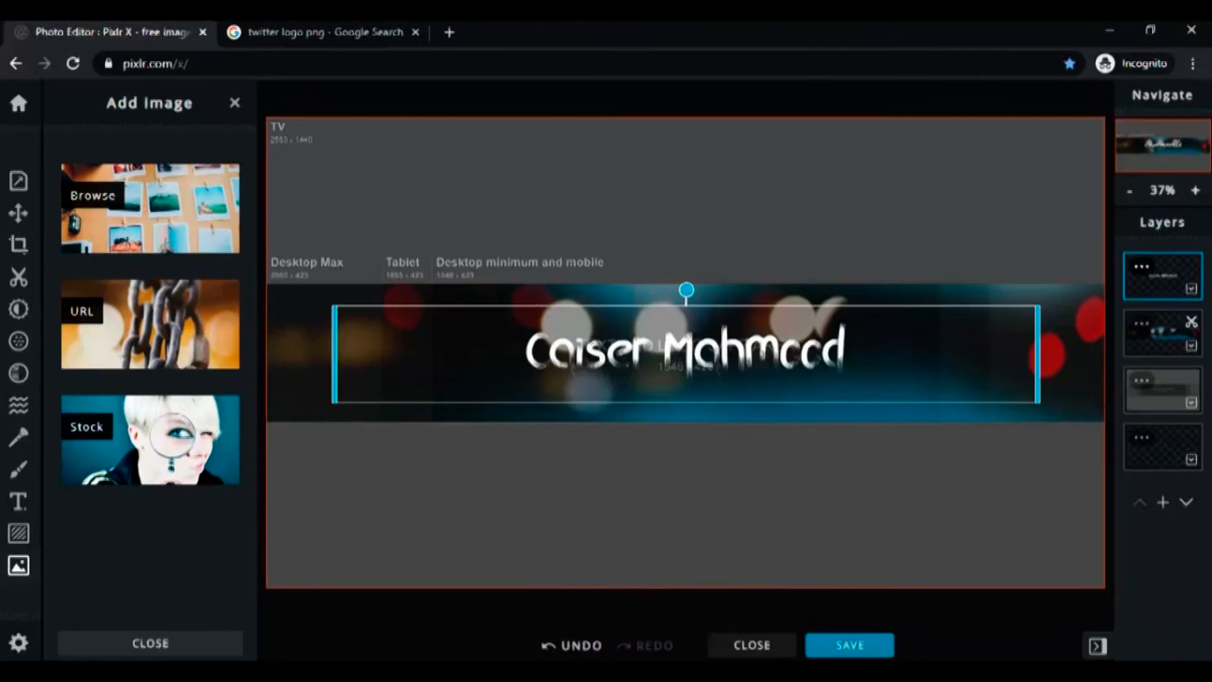
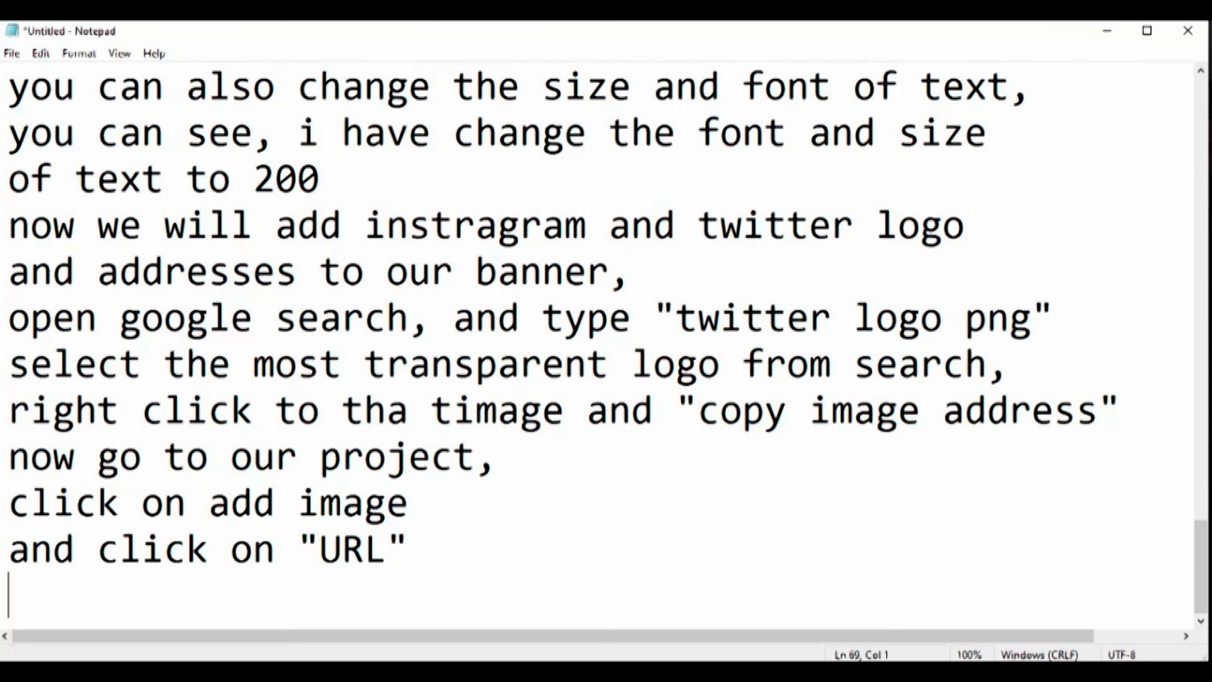
Step: Add the Notepad line 'paste the link in box,'
text(pa)
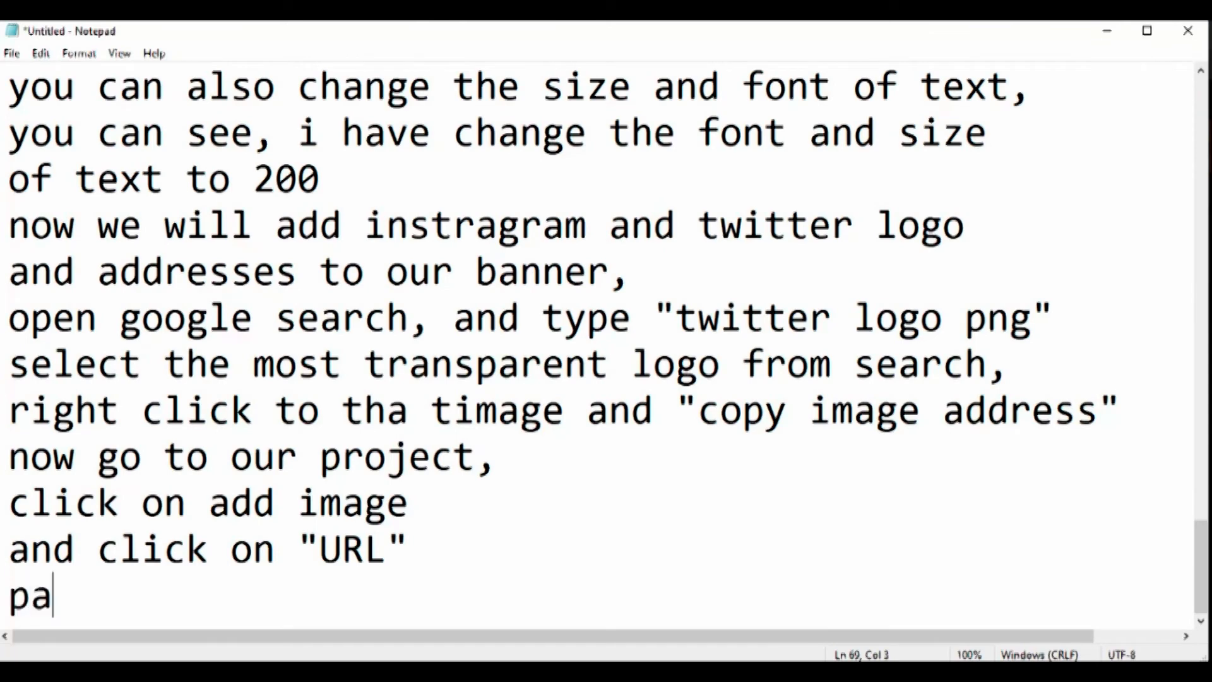
text(ste the link in box,)
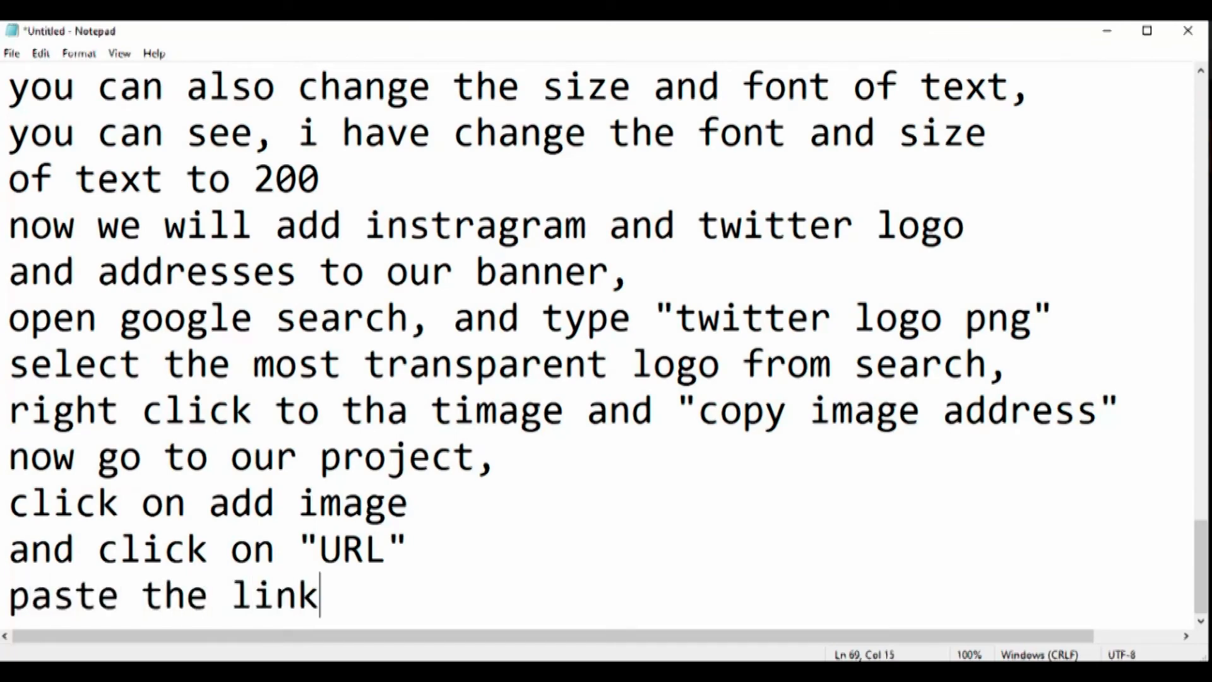
key(Return)
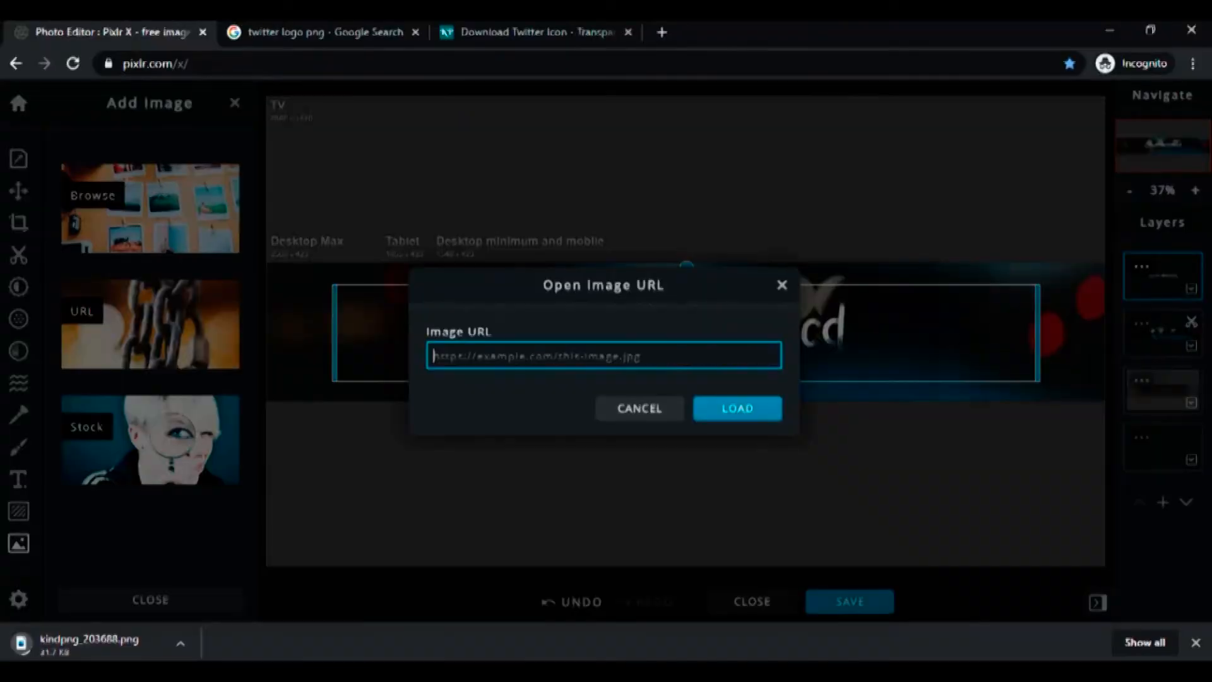
Step: Load the Twitter logo into Pixlr X from the copied image address and close the Twitter icon download page in the browser
key(ctrl+v)
key(Return)
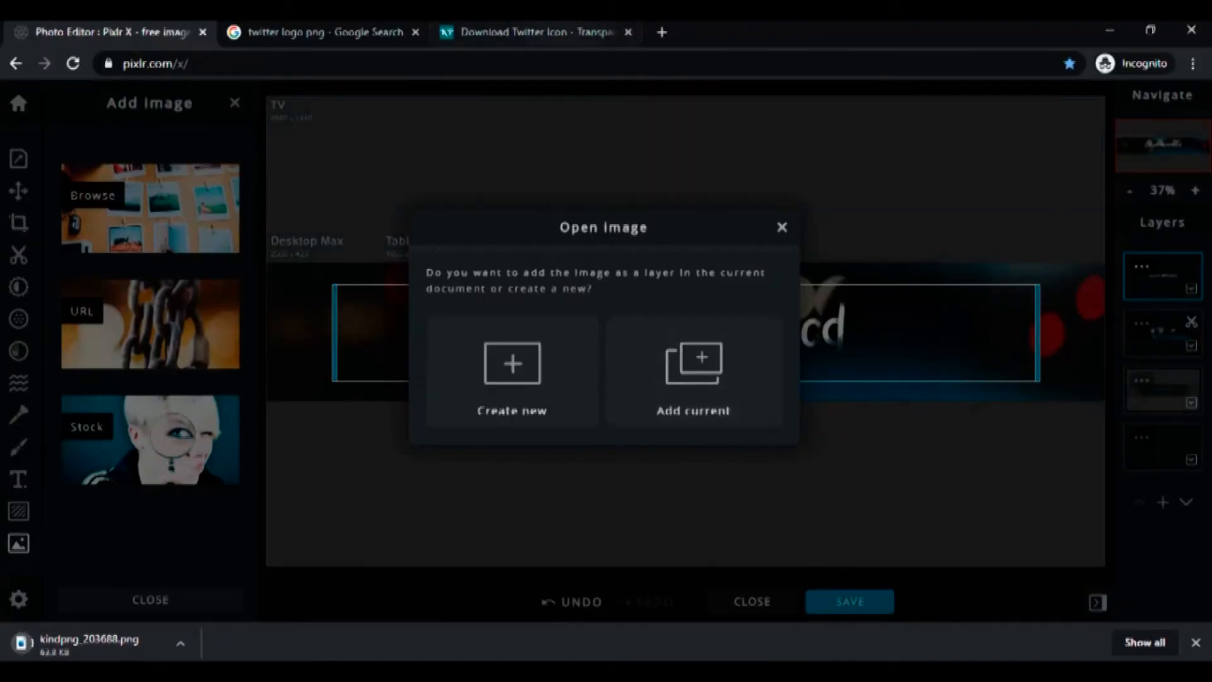
click(335, 32)
click(628, 32)
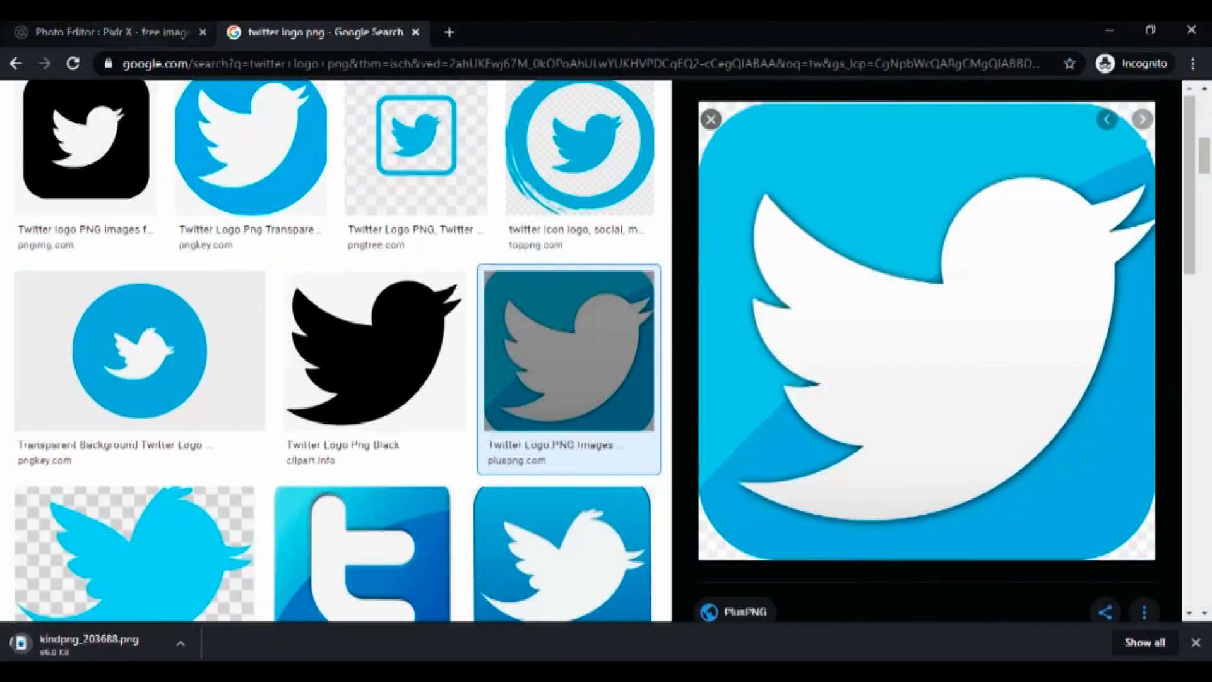
key(ctrl+shift+Tab)
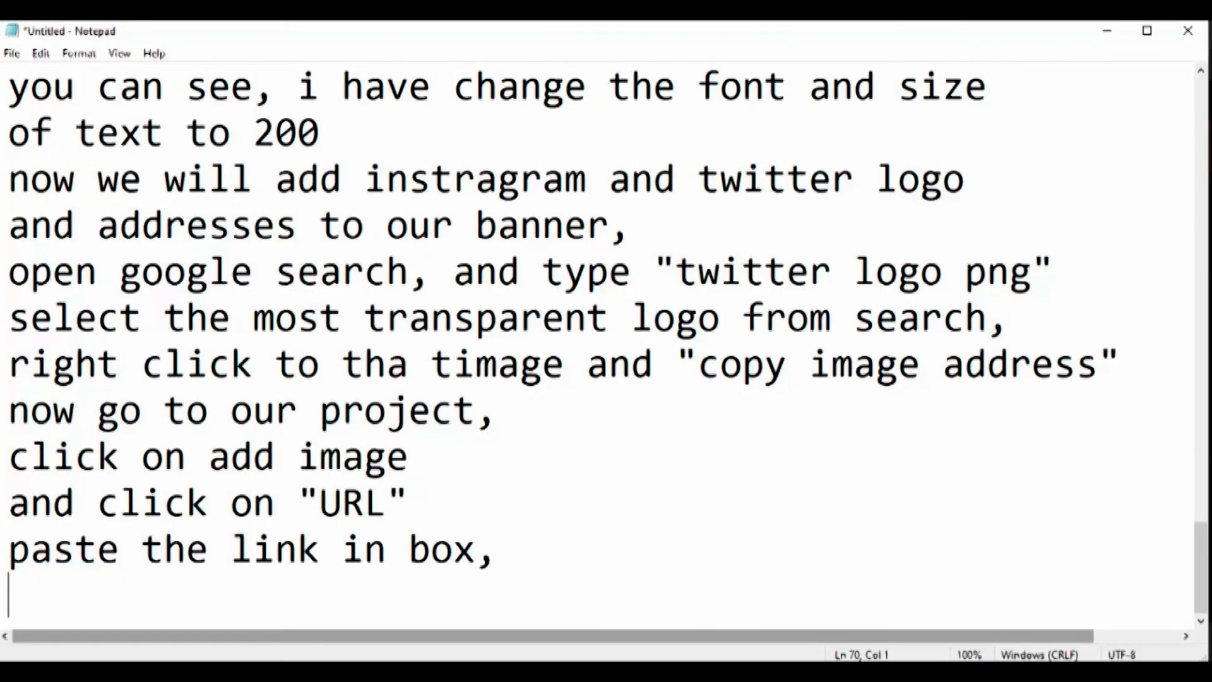
Step: Add the Notepad line 'now click on "add current"'
text(now click on "add current)
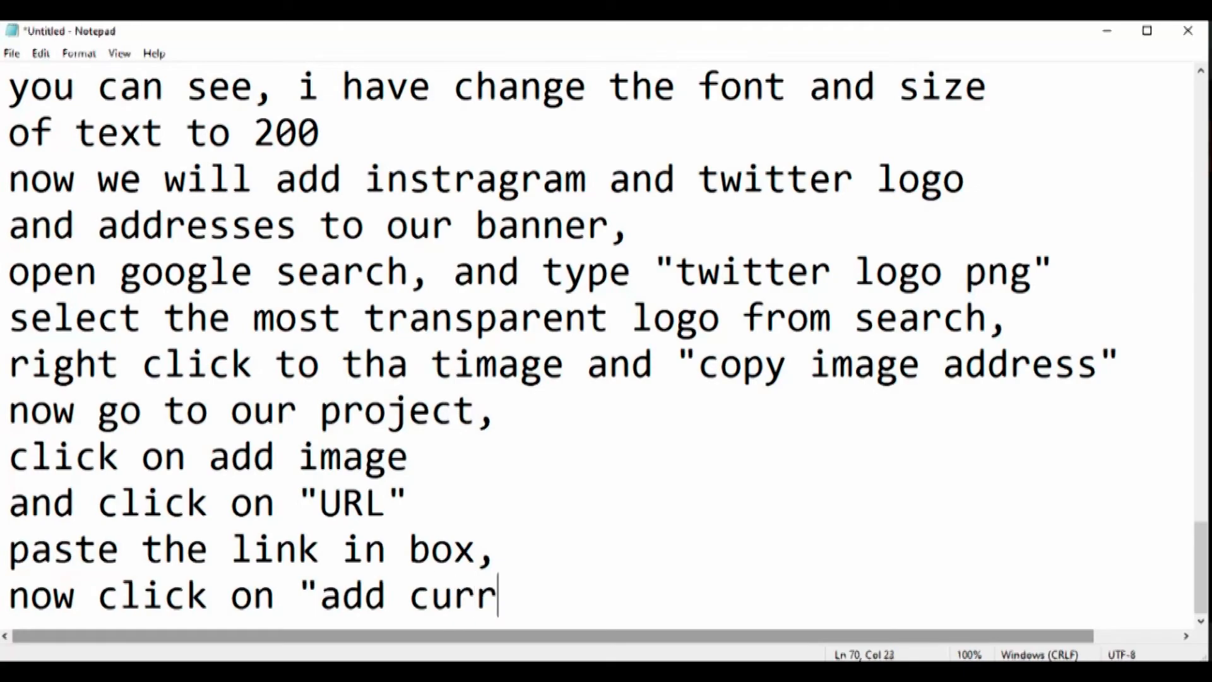
text(")
key(Return)
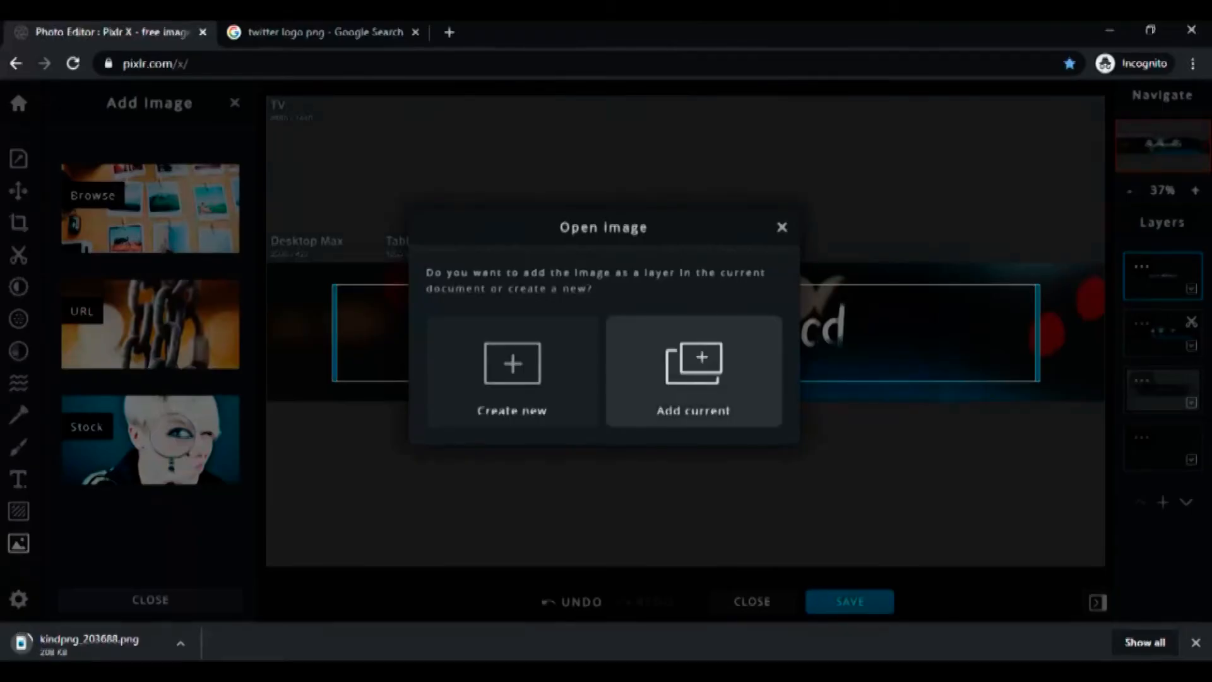
Step: Add the Twitter logo as a layer in the current Pixlr X document and place it small near the banner's lower edge, left of the channel name
click(695, 379)
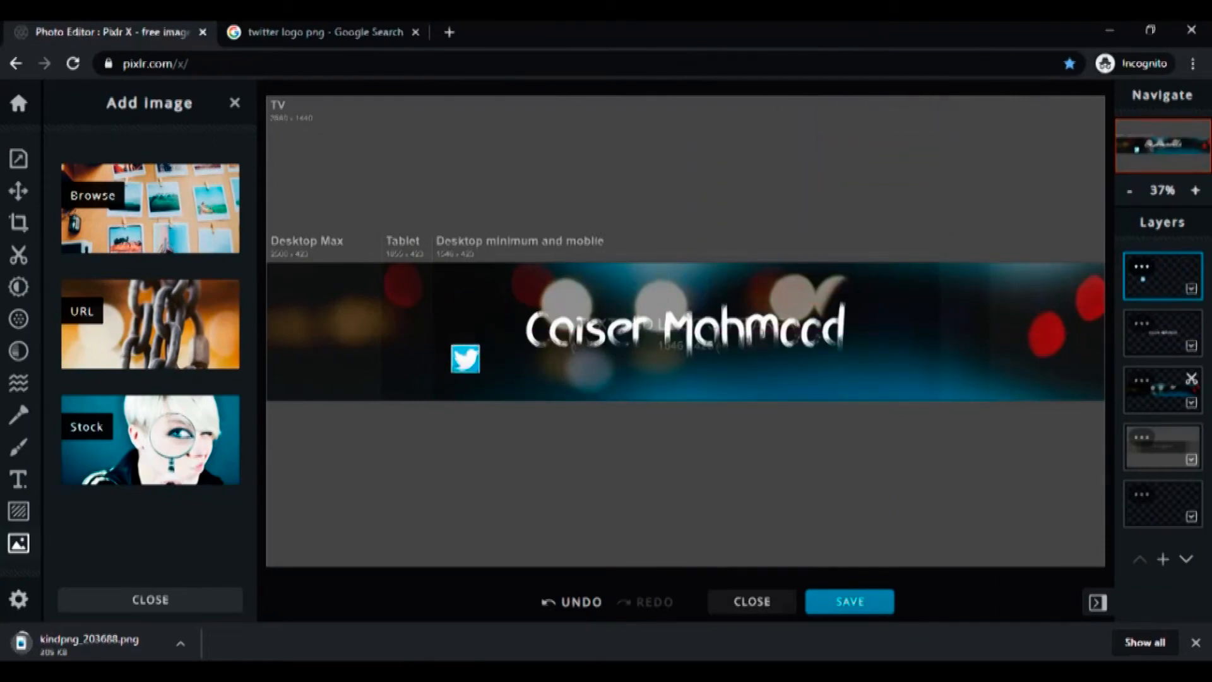
mouse_move(456, 368)
mouse_down()
mouse_move(447, 388)
mouse_move(446, 373)
mouse_up()
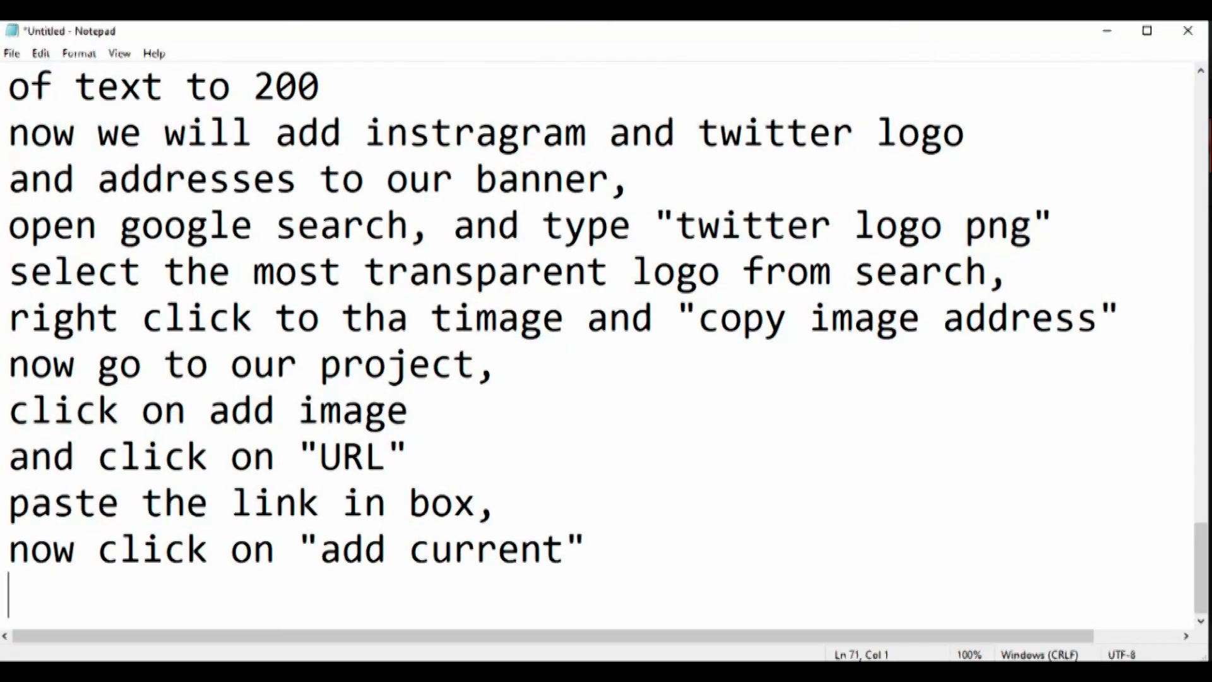
Step: Add the Notepad lines 'here is out "twitter logo"' and 'we can resize it to our required size,'
text(here is out )
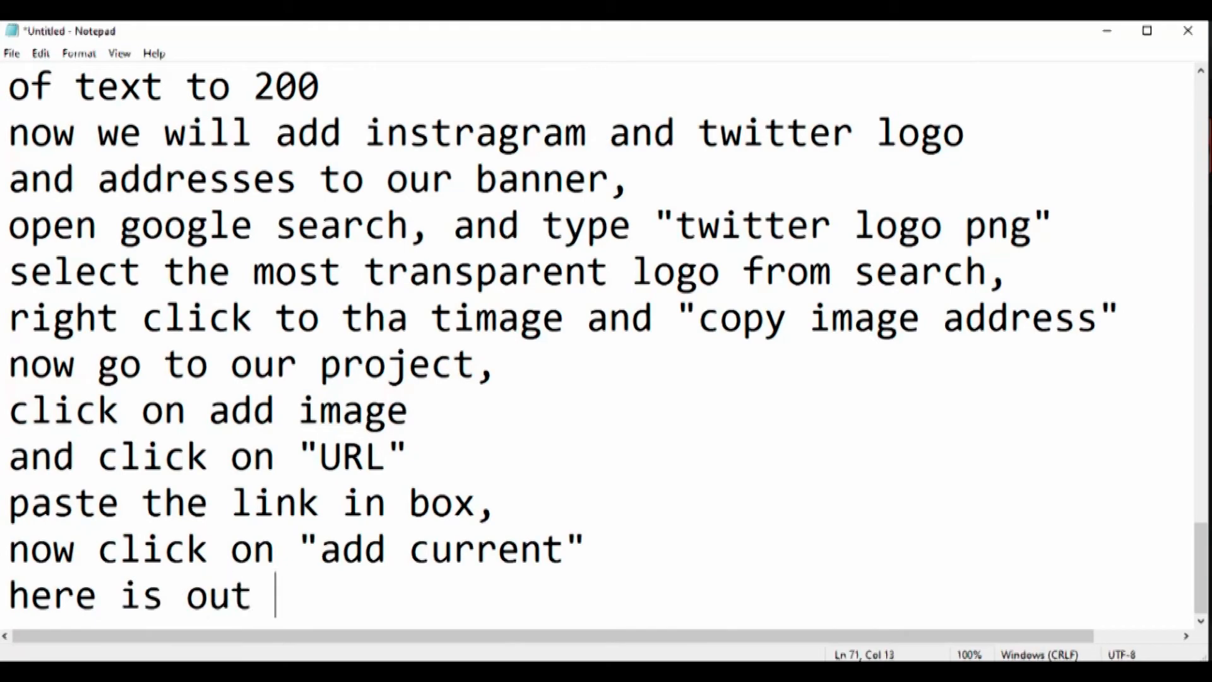
text("twitter logo")
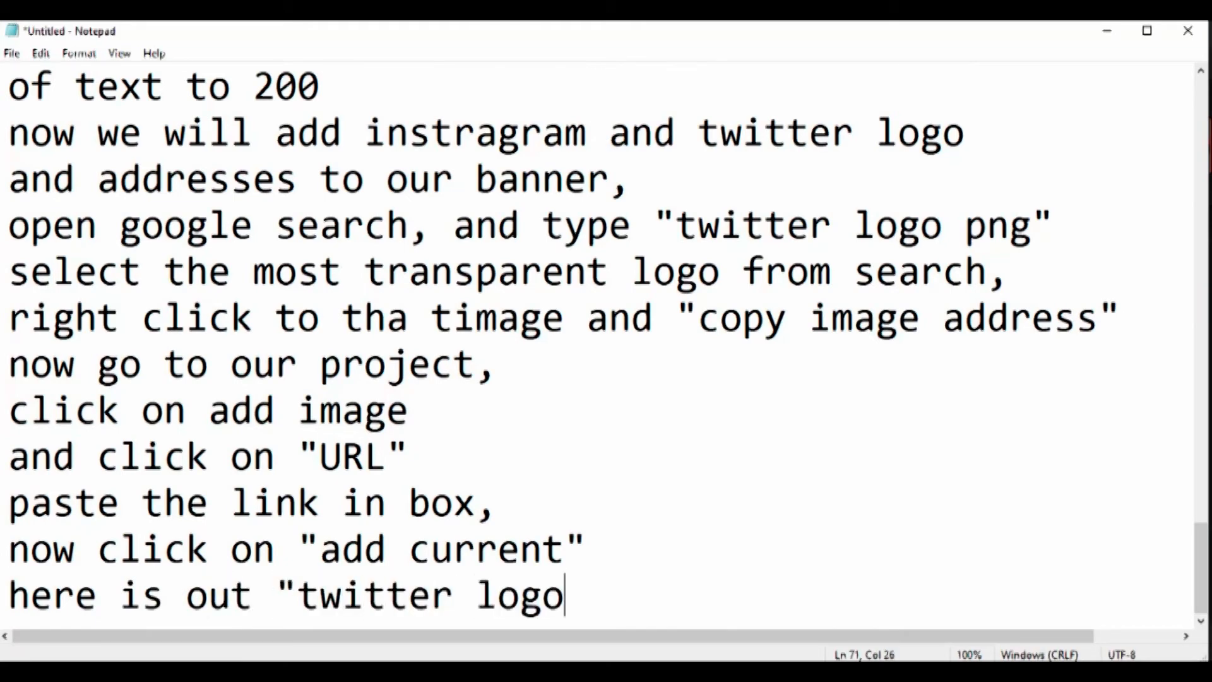
key(Return)
text(we can resiz)
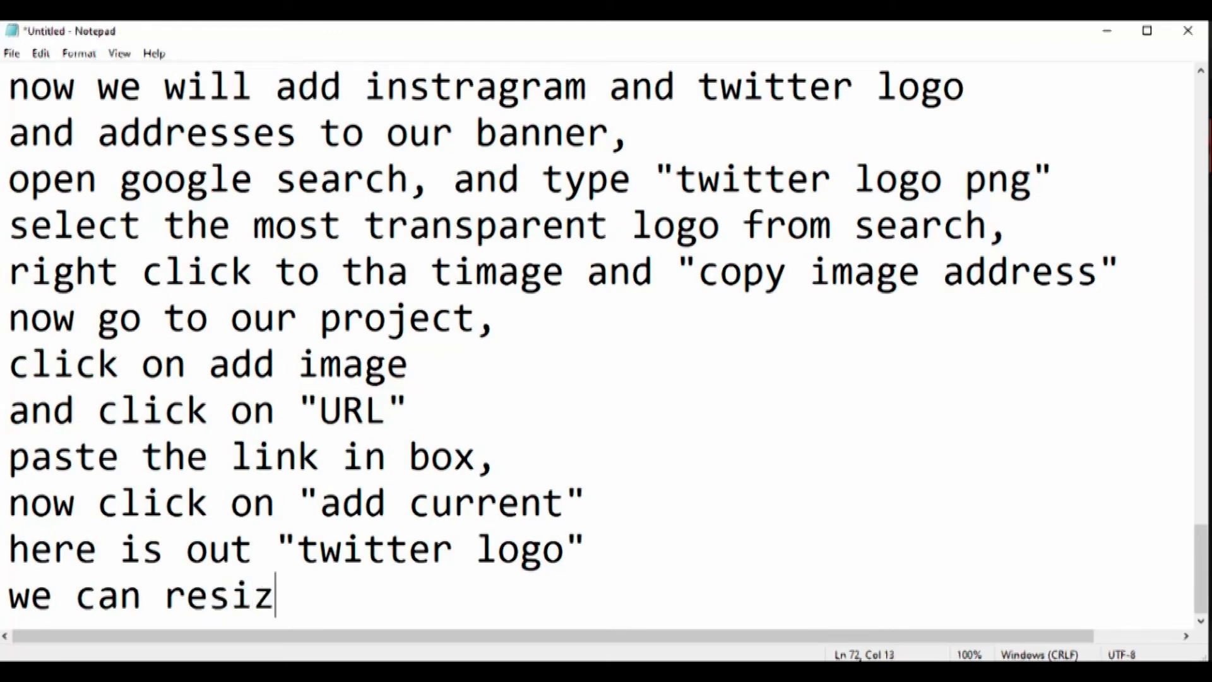
text(e it to our re)
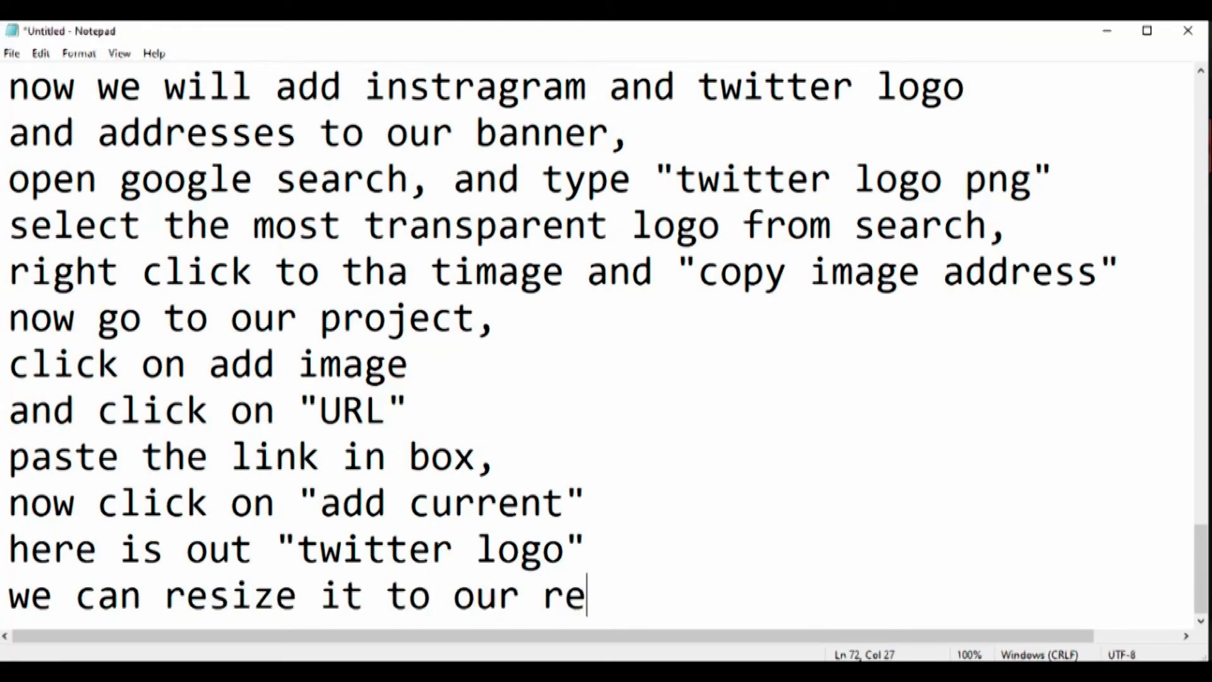
text(quired size,)
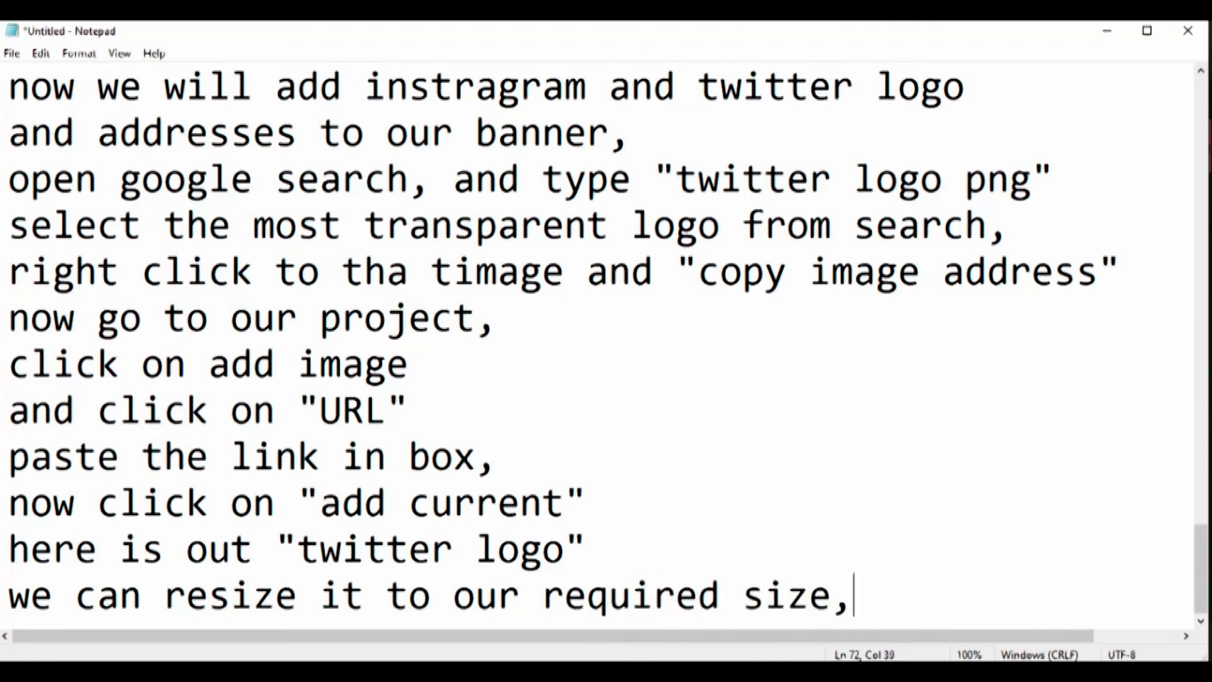
key(Return)
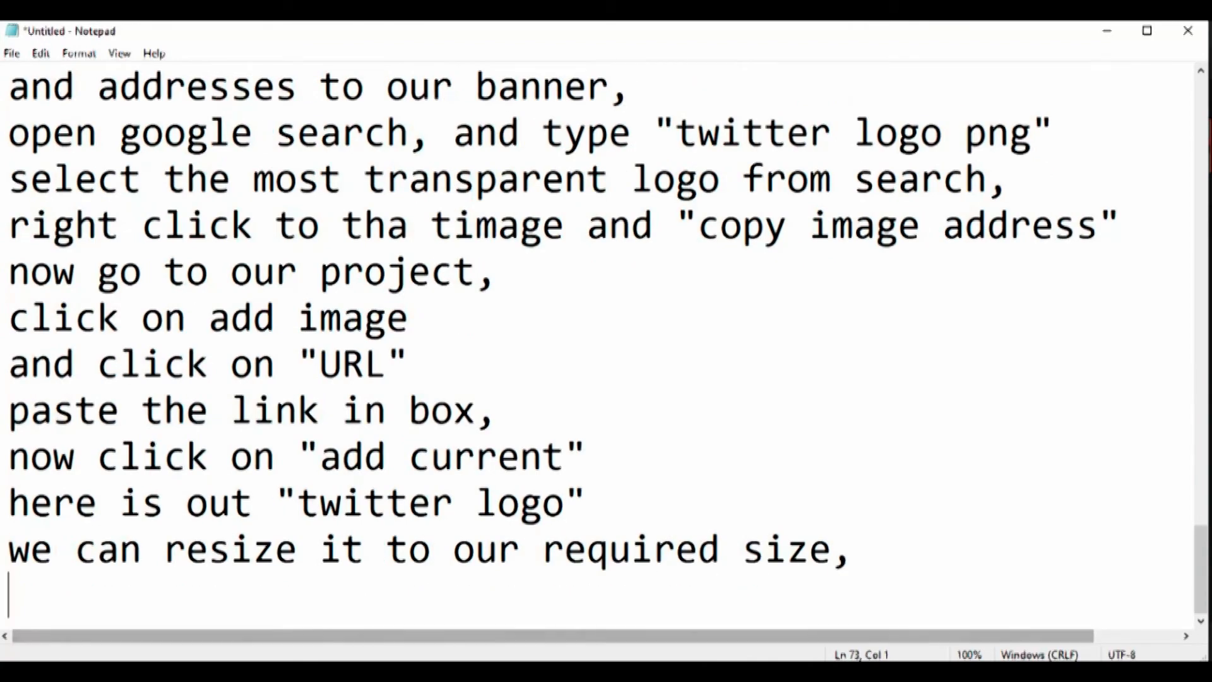
Step: Add the Notepad line 'now place you twitter address infront of it,'
text(now)
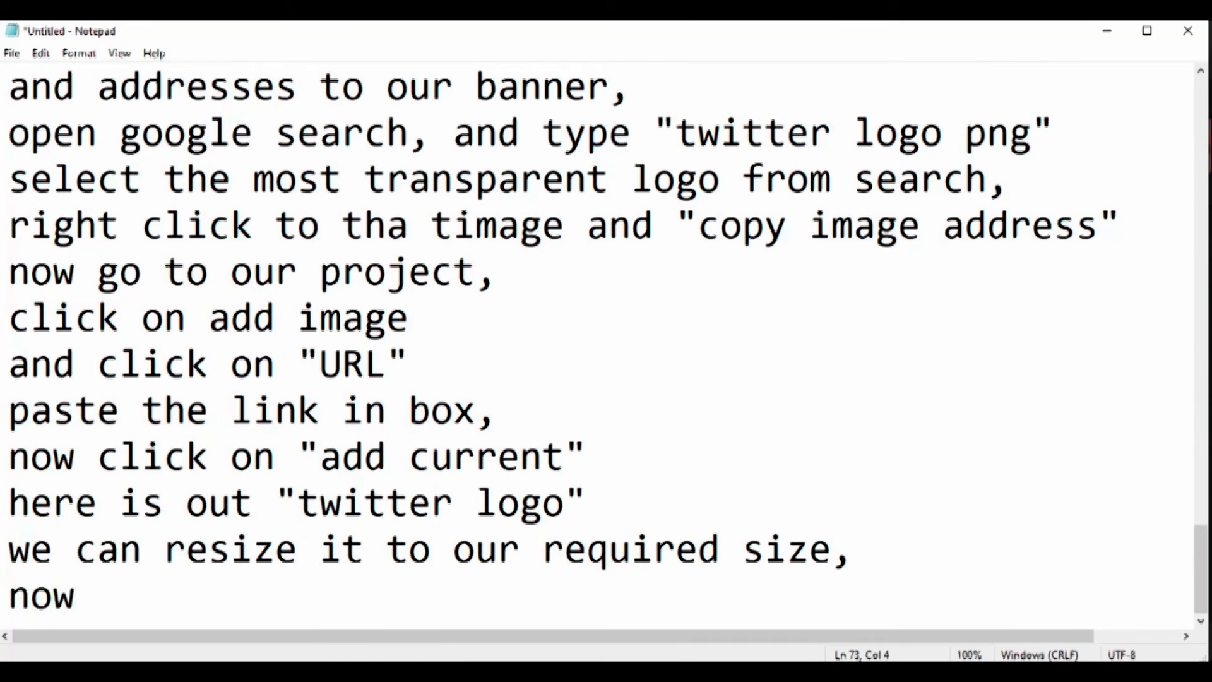
text( place teext)
key(BackSpace)
key(BackSpace)
text(t infront of)
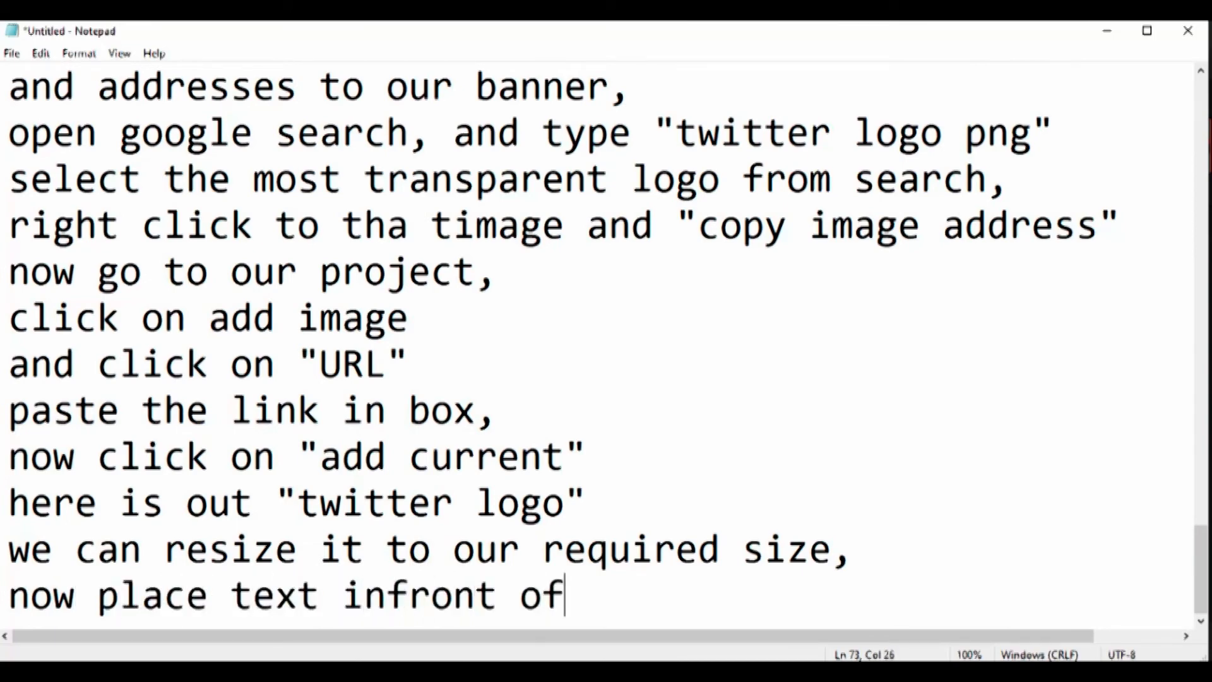
text( it,)
key(Return)
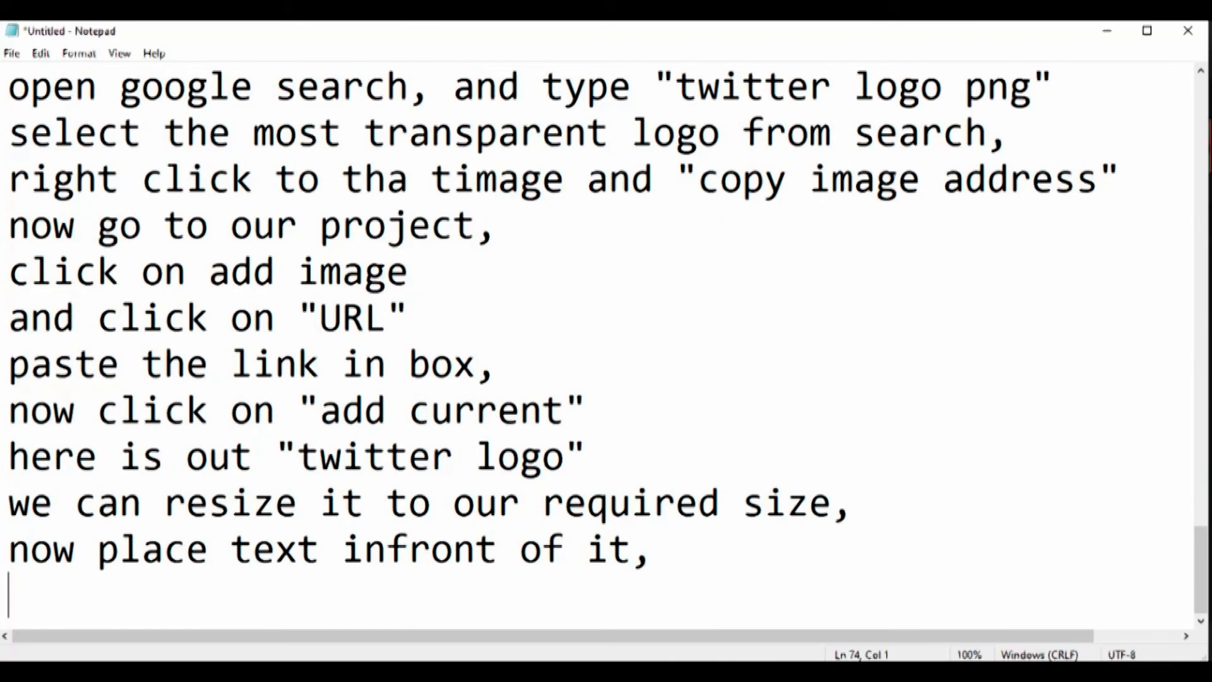
drag(232, 550, 318, 550)
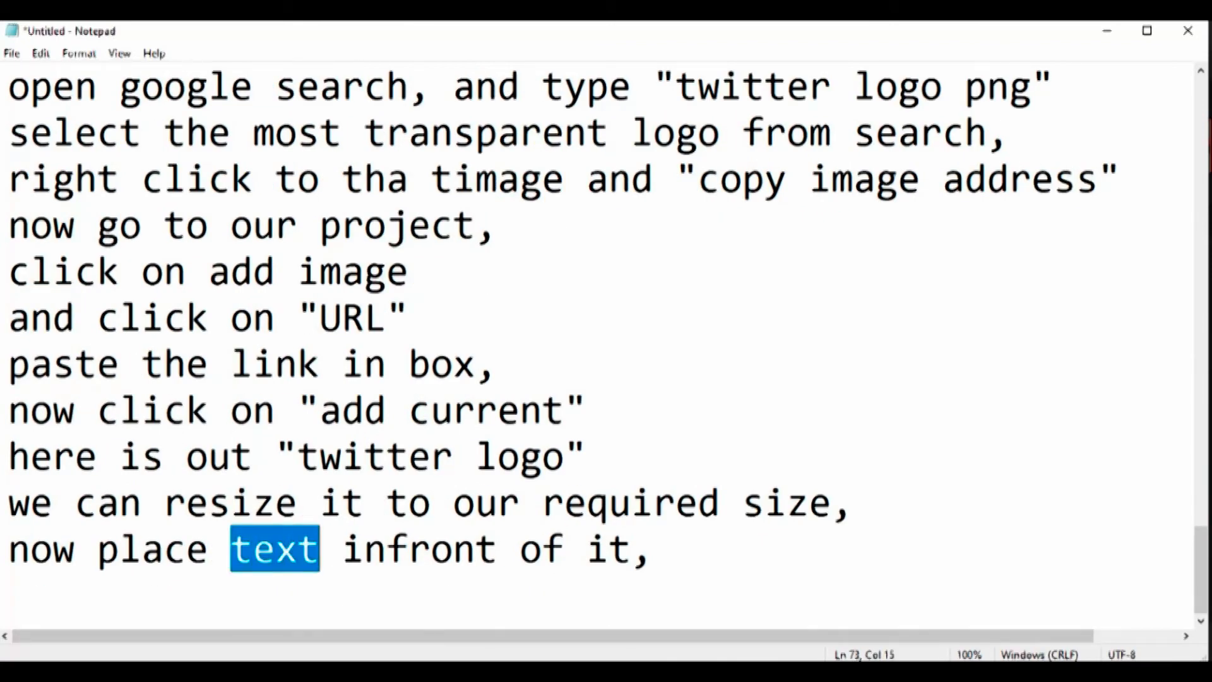
text(you twitter address)
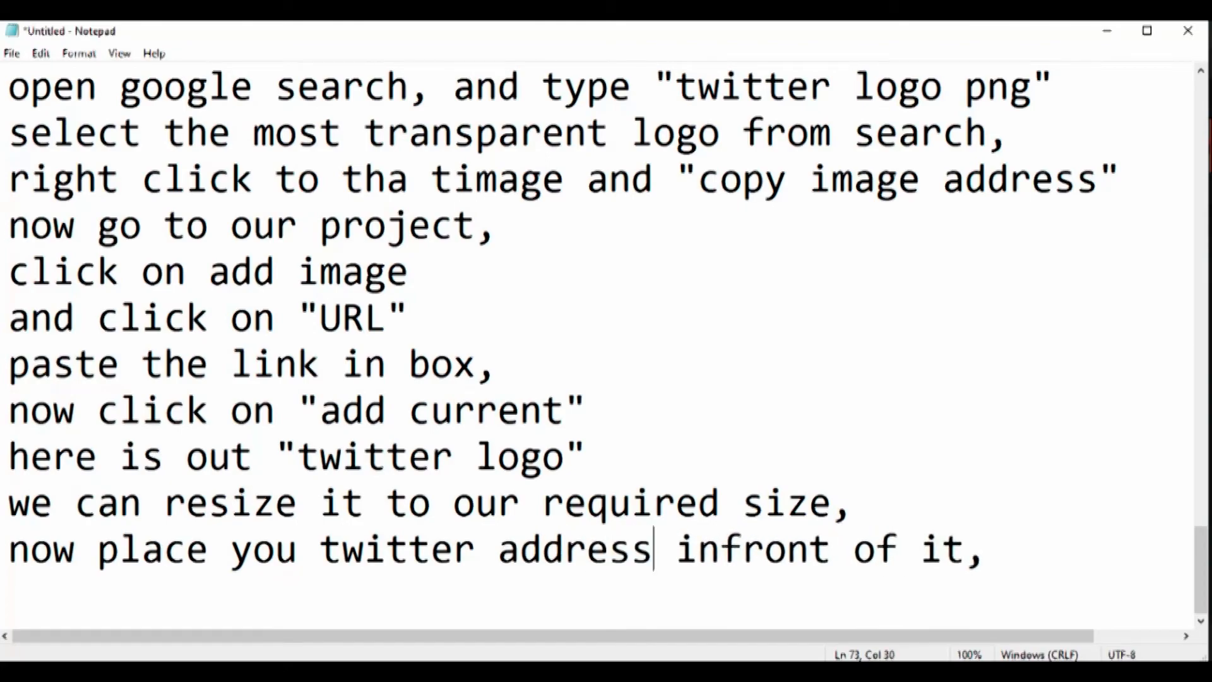
Step: Add a new text layer to the Pixlr X banner and enter the Twitter username in it
key(alt+Tab)
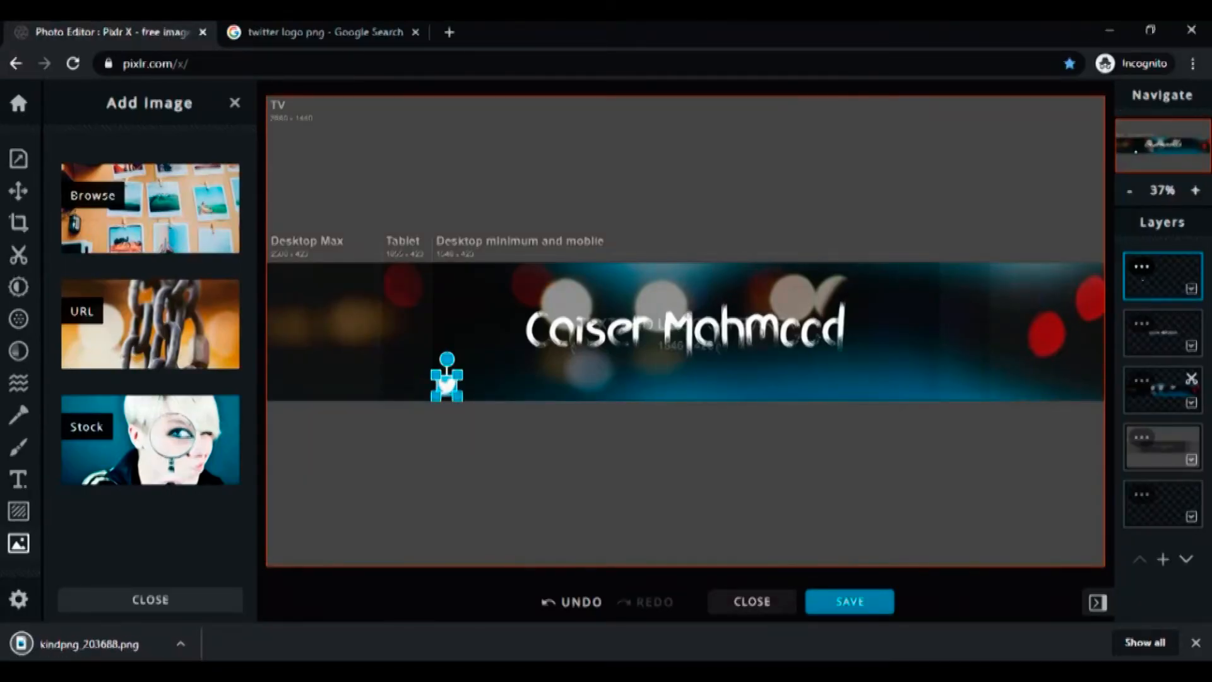
key(t)
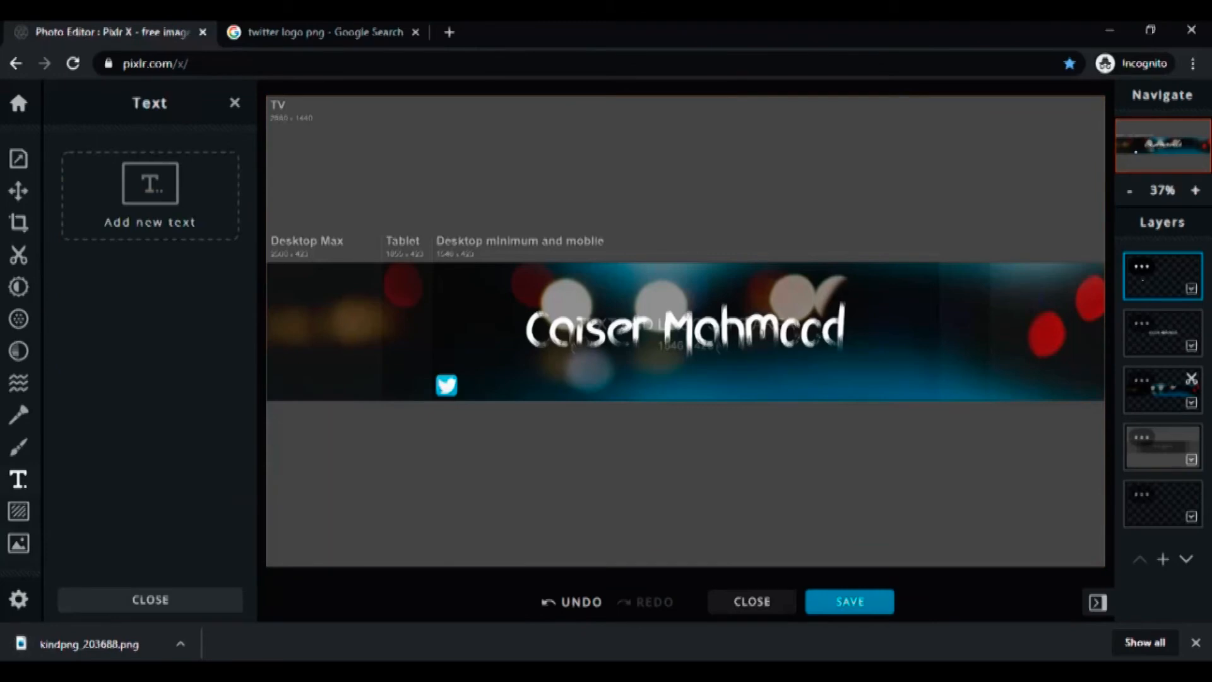
click(150, 197)
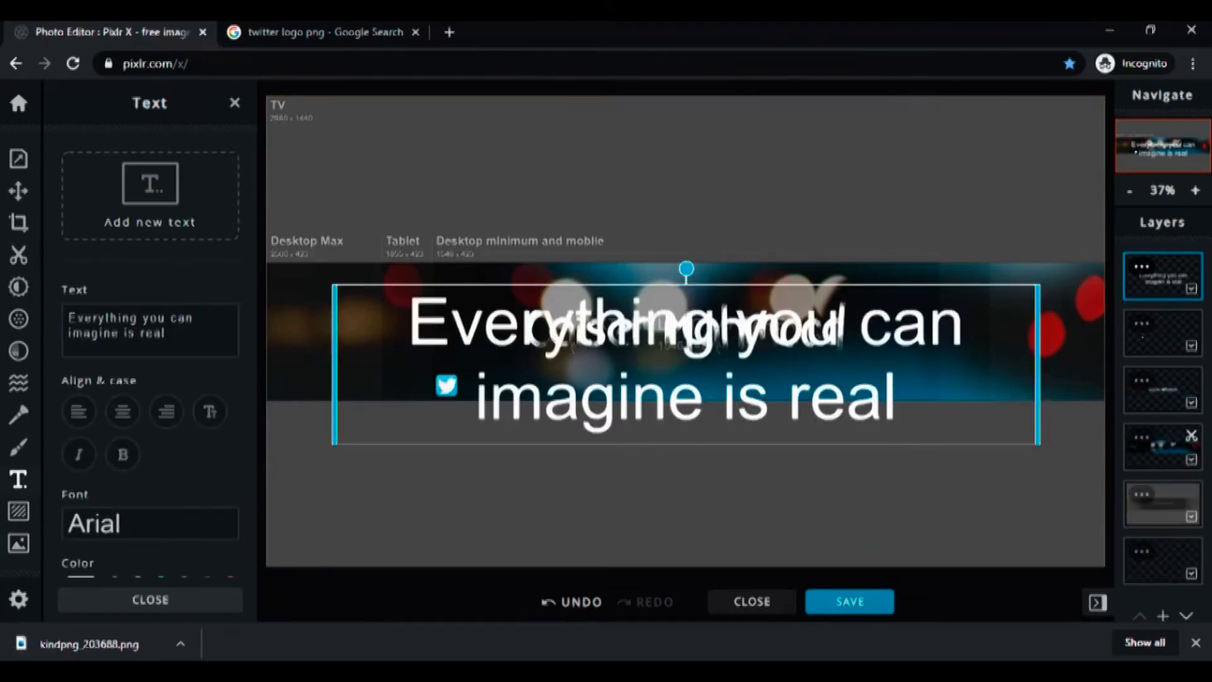
text(mecaiser)
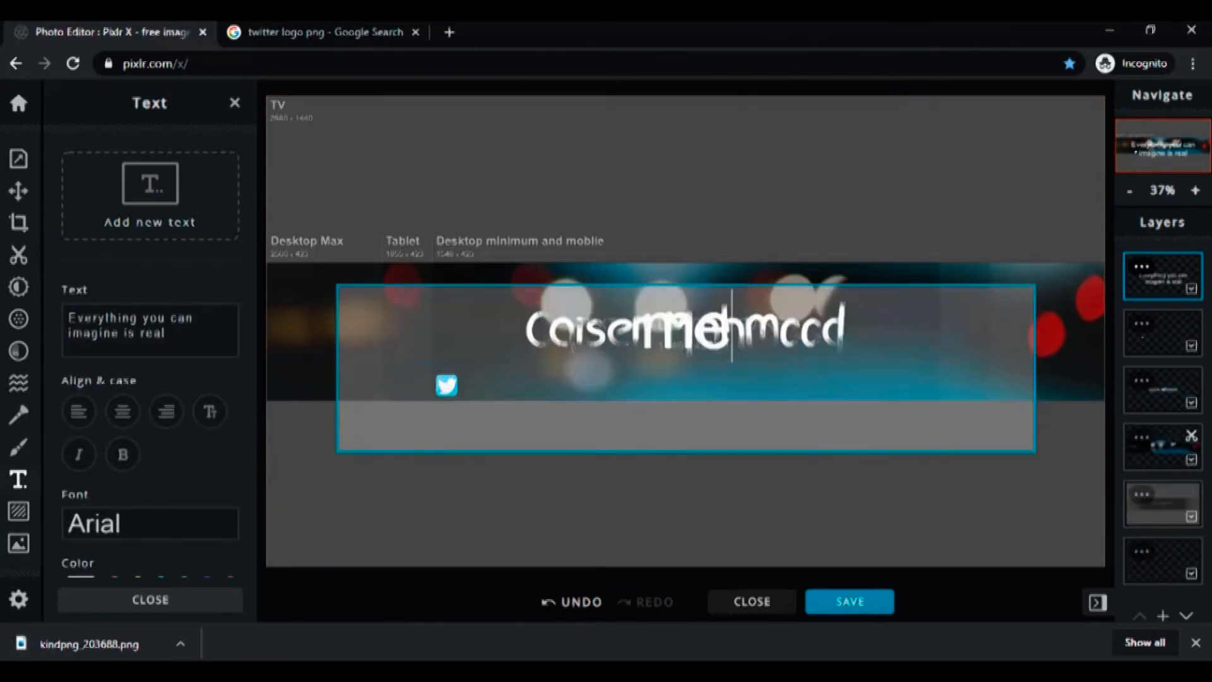
Step: Set the font of the Twitter username text to Adolfine
key(ctrl+a)
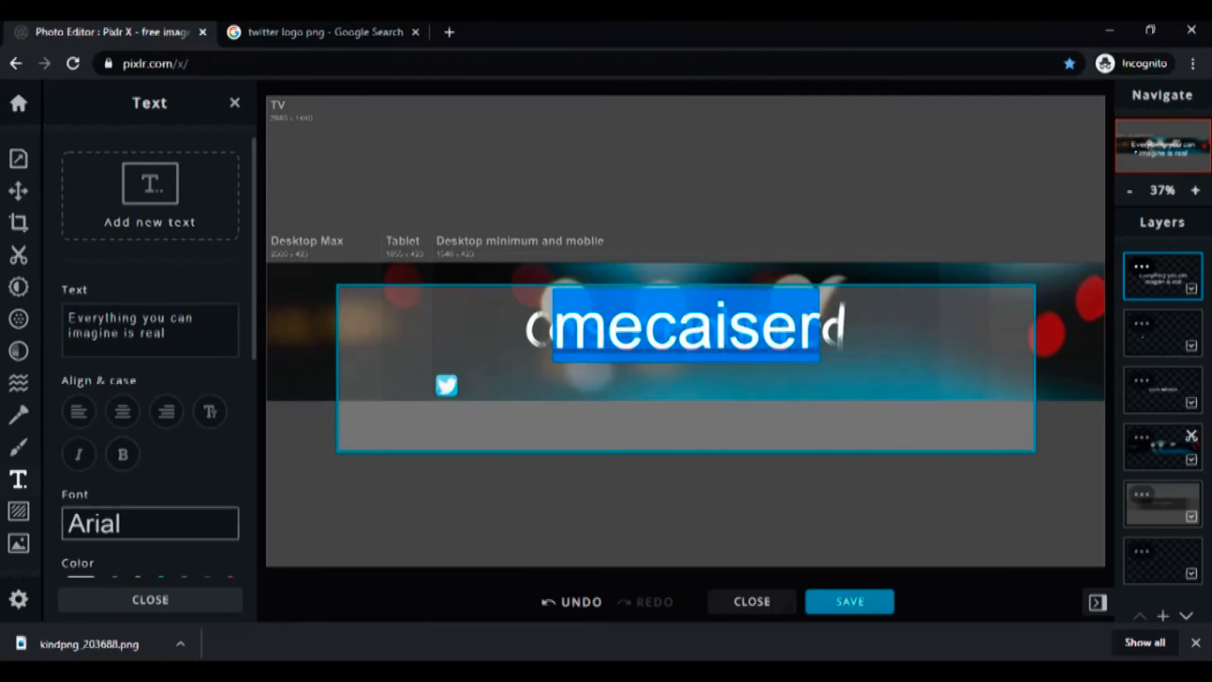
click(150, 523)
click(150, 523)
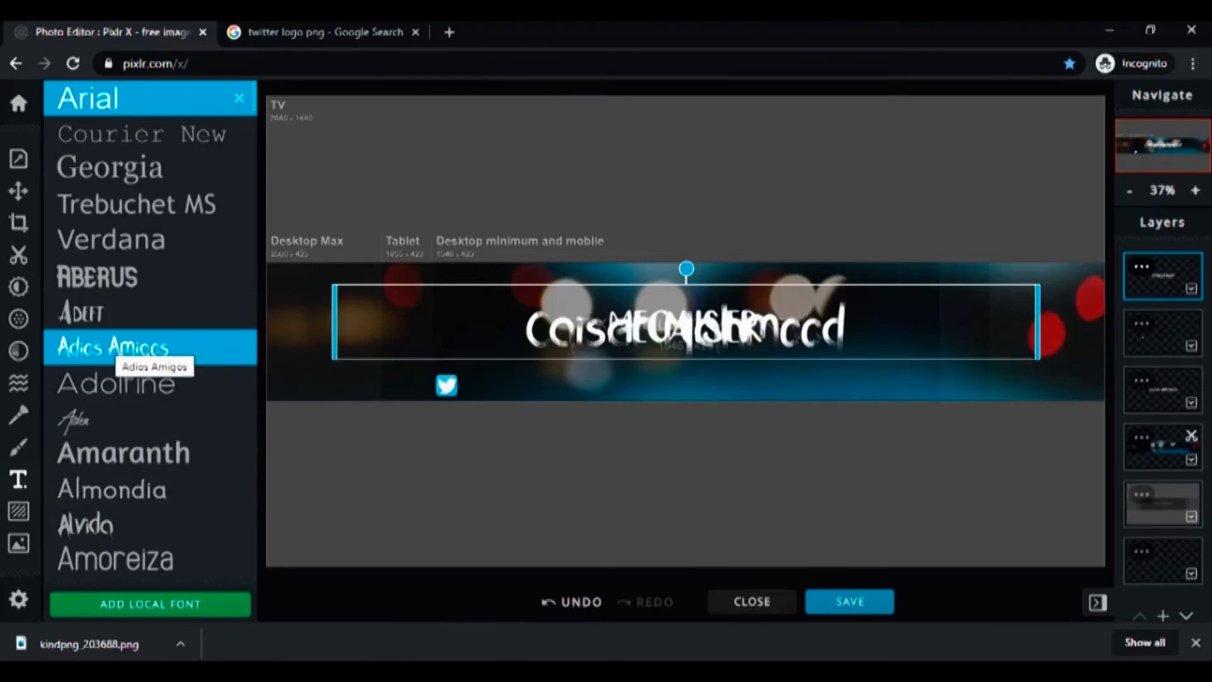
click(120, 381)
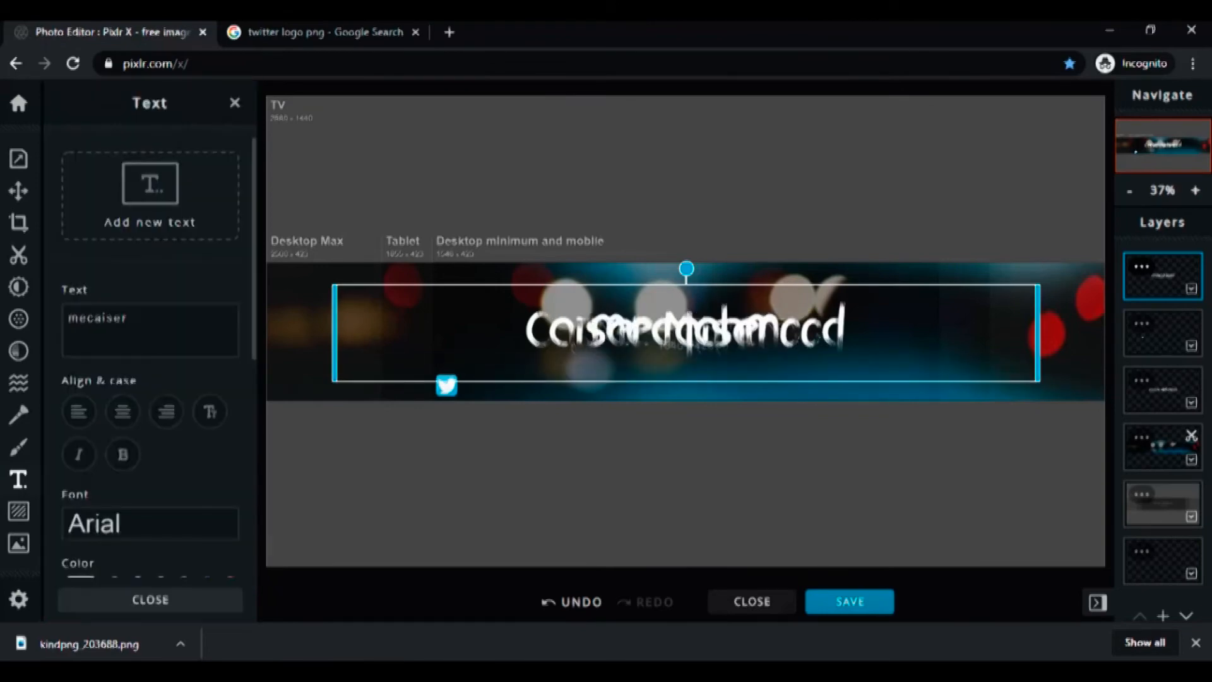
drag(253, 284, 253, 380)
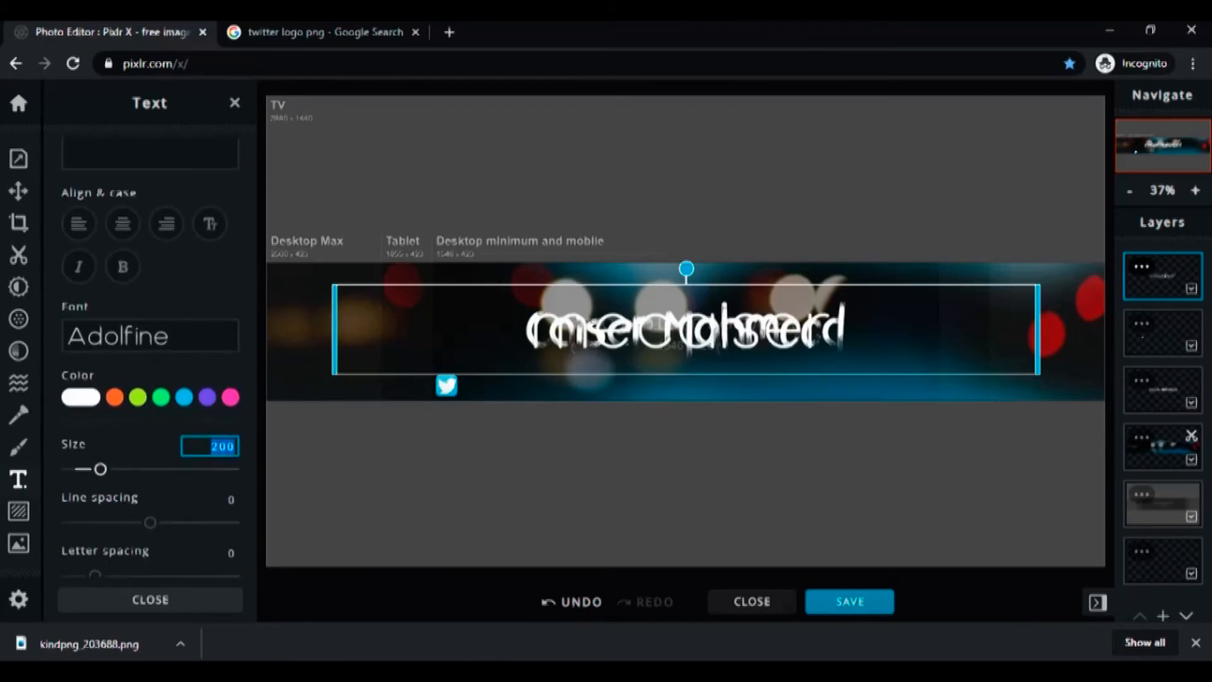
Step: Set the Twitter username text size to 50, shrink its box to fit and place it right beside the Twitter logo
text(50)
key(Return)
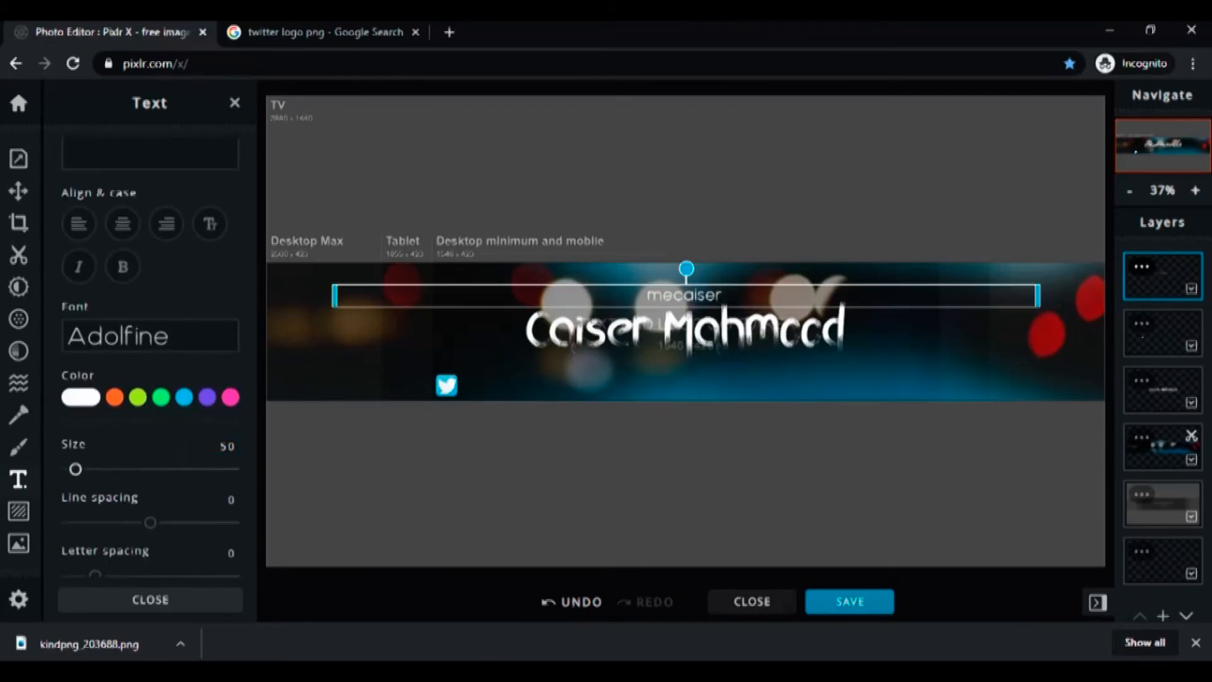
drag(988, 295, 497, 385)
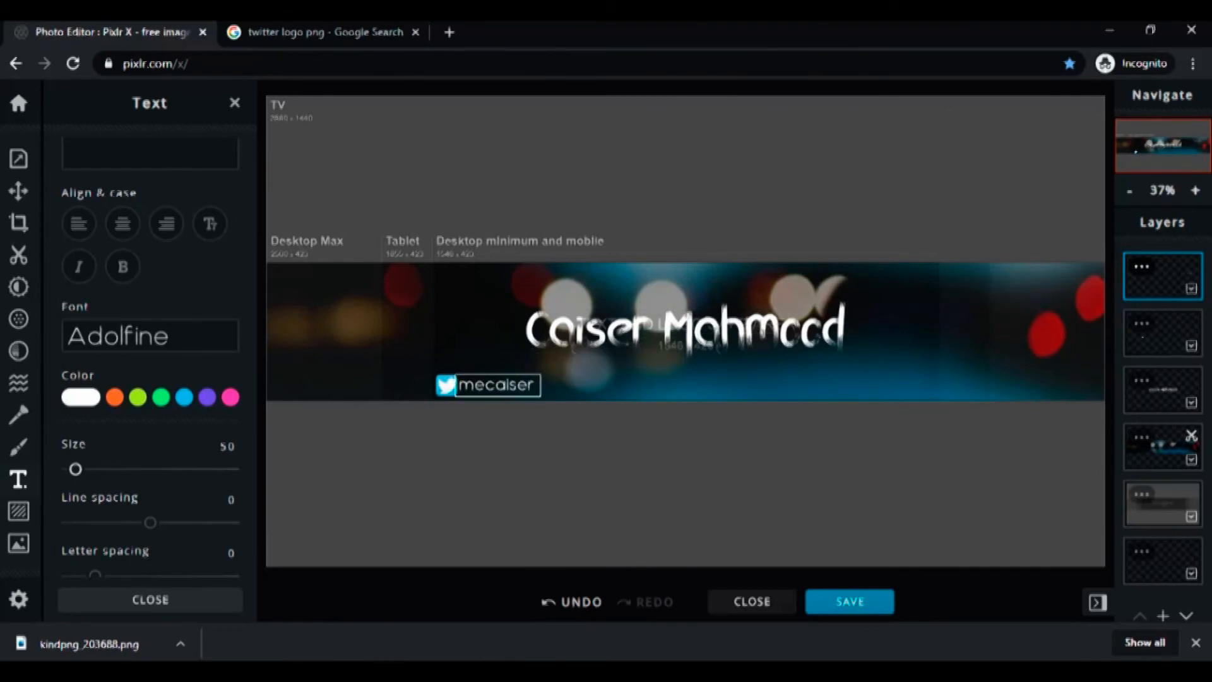
drag(497, 385, 498, 384)
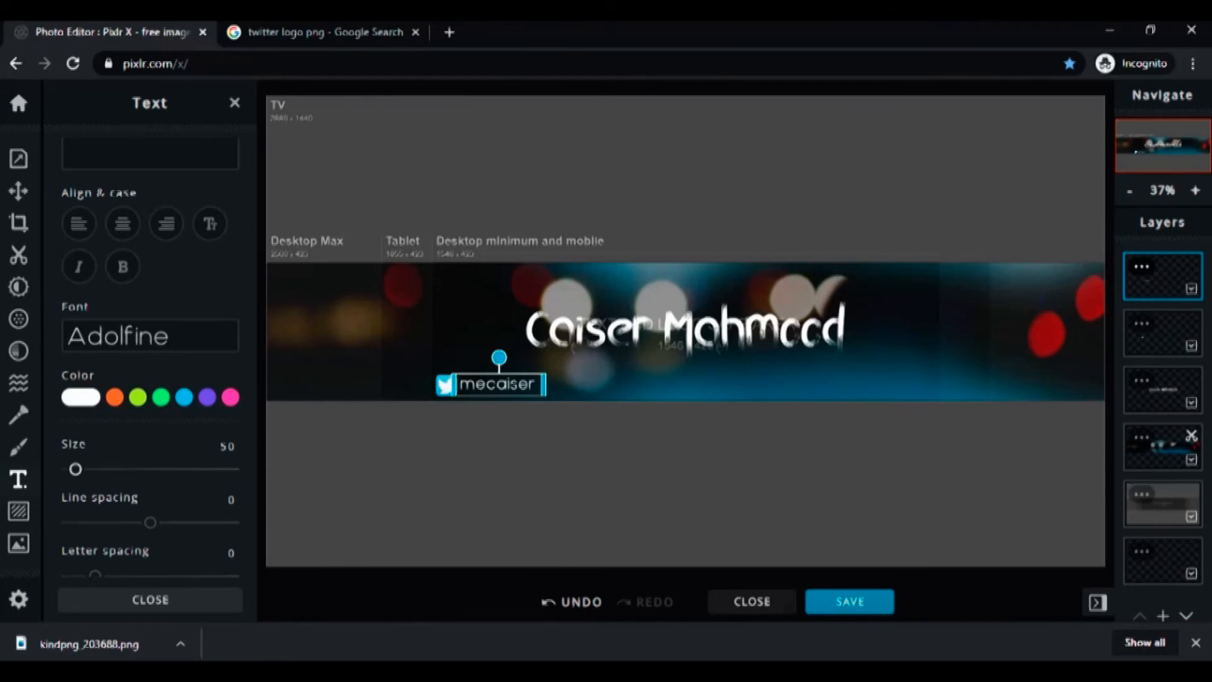
key(Escape)
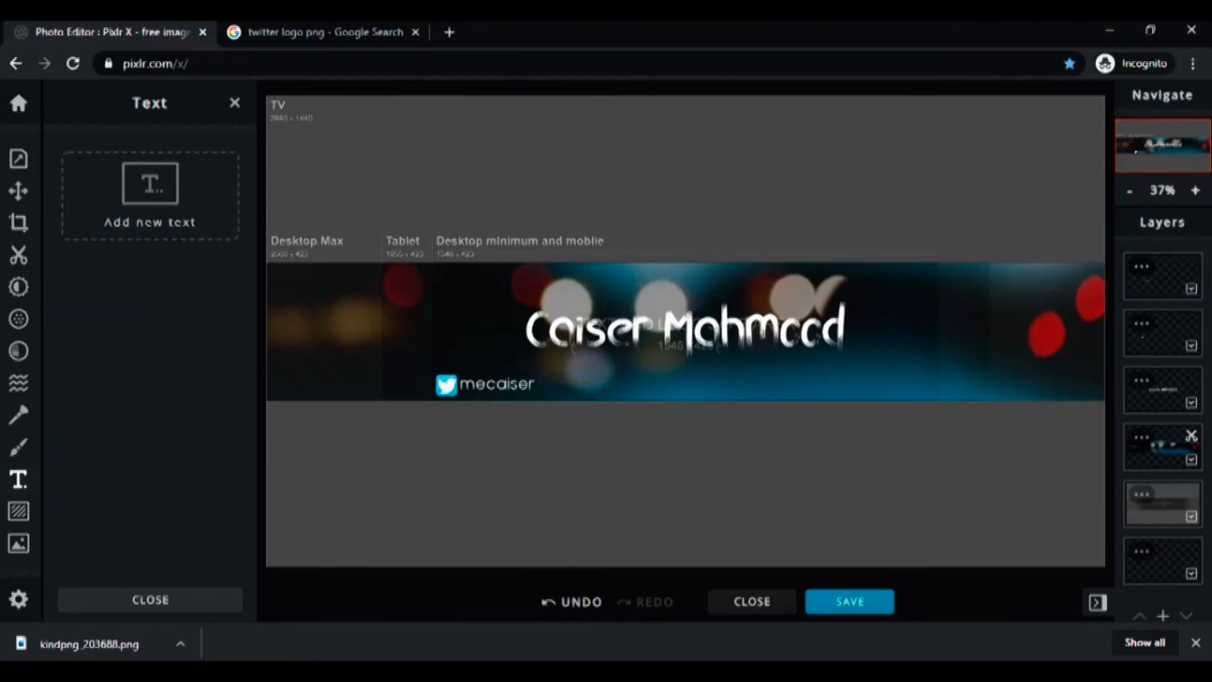
Step: Switch to Notepad and add the lines 'we have done,' and 'now we will add "instagram logo" and address'
key(alt+Tab)
text(we have )
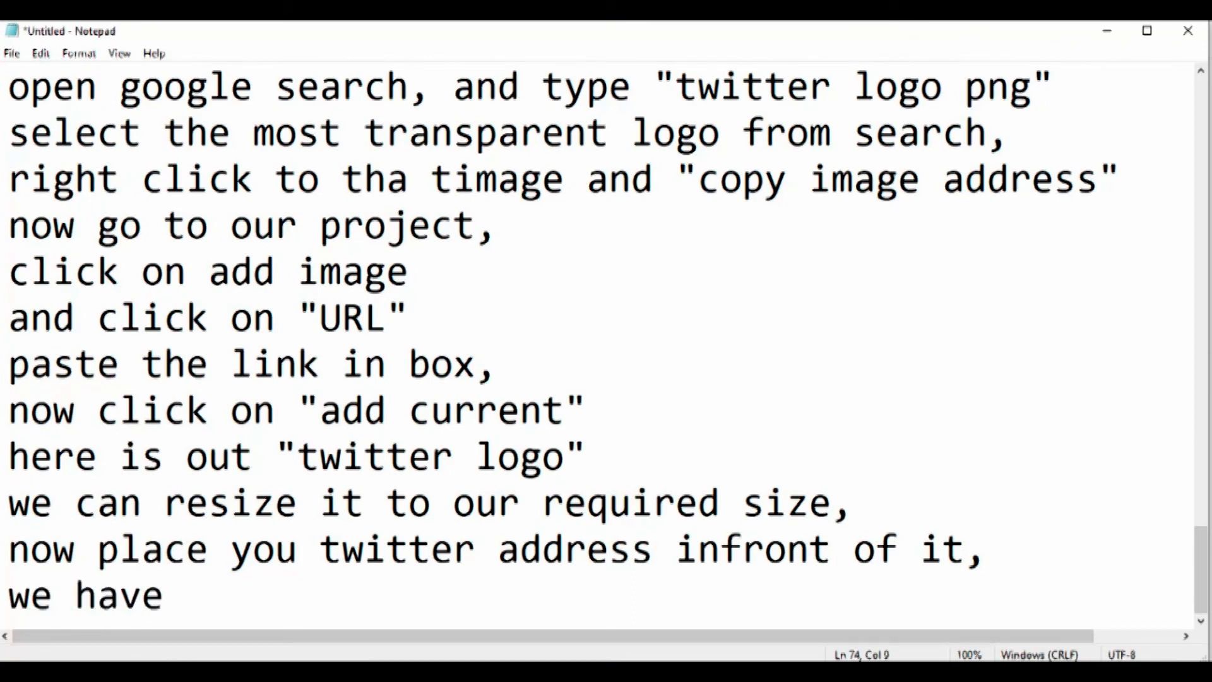
text(done,)
key(Return)
text(now )
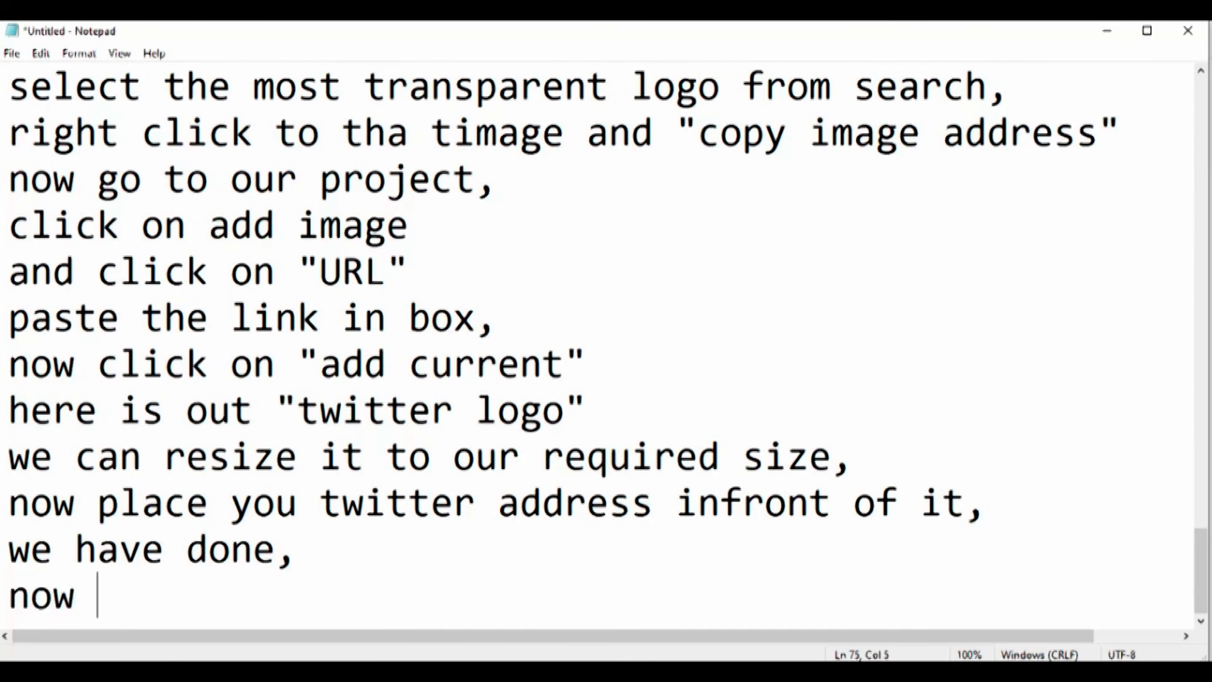
text(we will add in)
key(BackSpace)
key(BackSpace)
text("instagra)
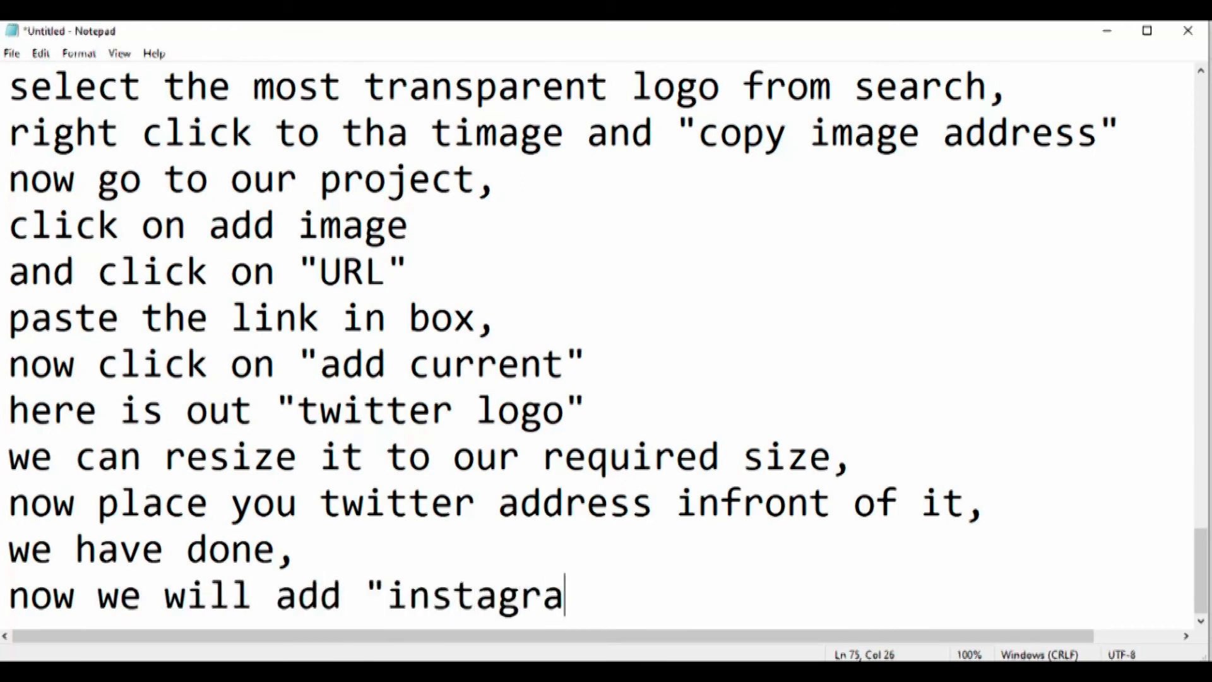
text(m logo" a)
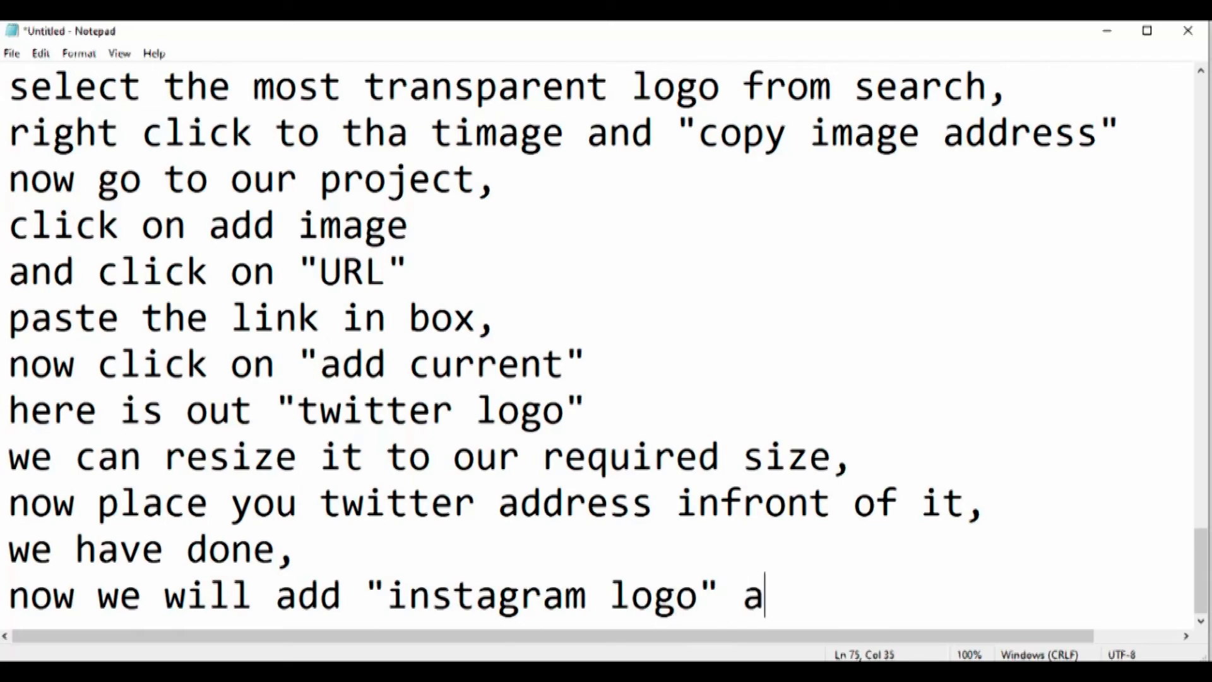
text(nd address)
key(Return)
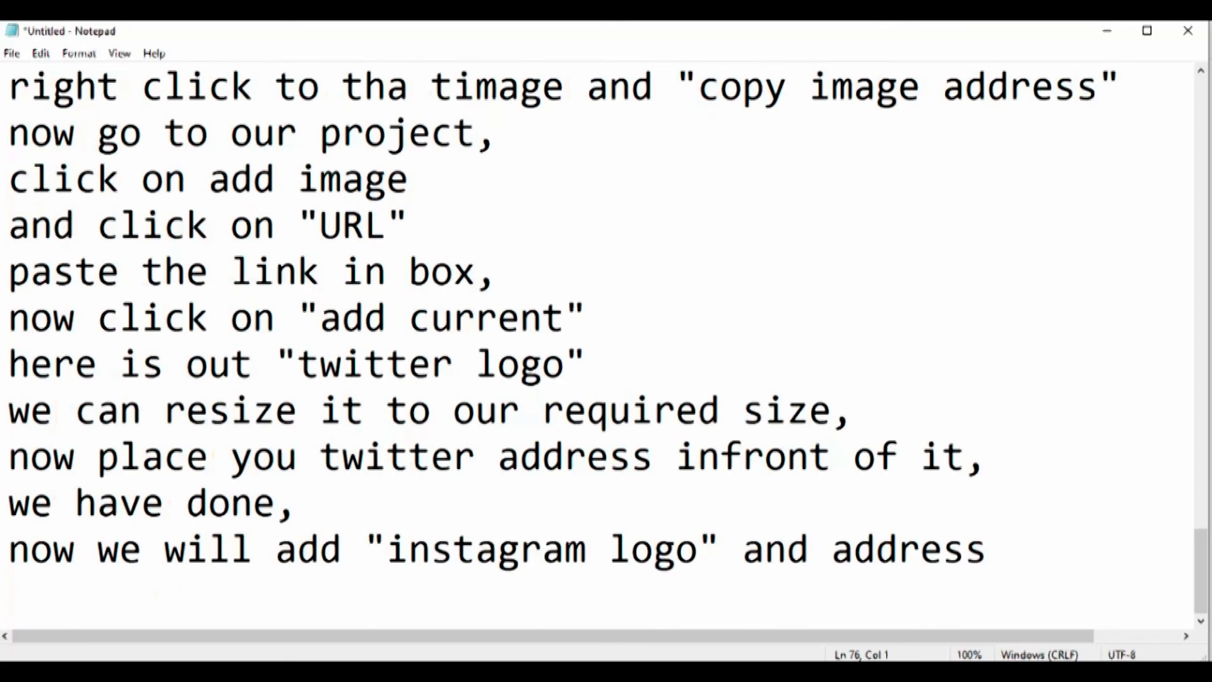
Step: Add the Notepad lines 'again search for "instagram logo png"' and 'from google search,'
text(again sear)
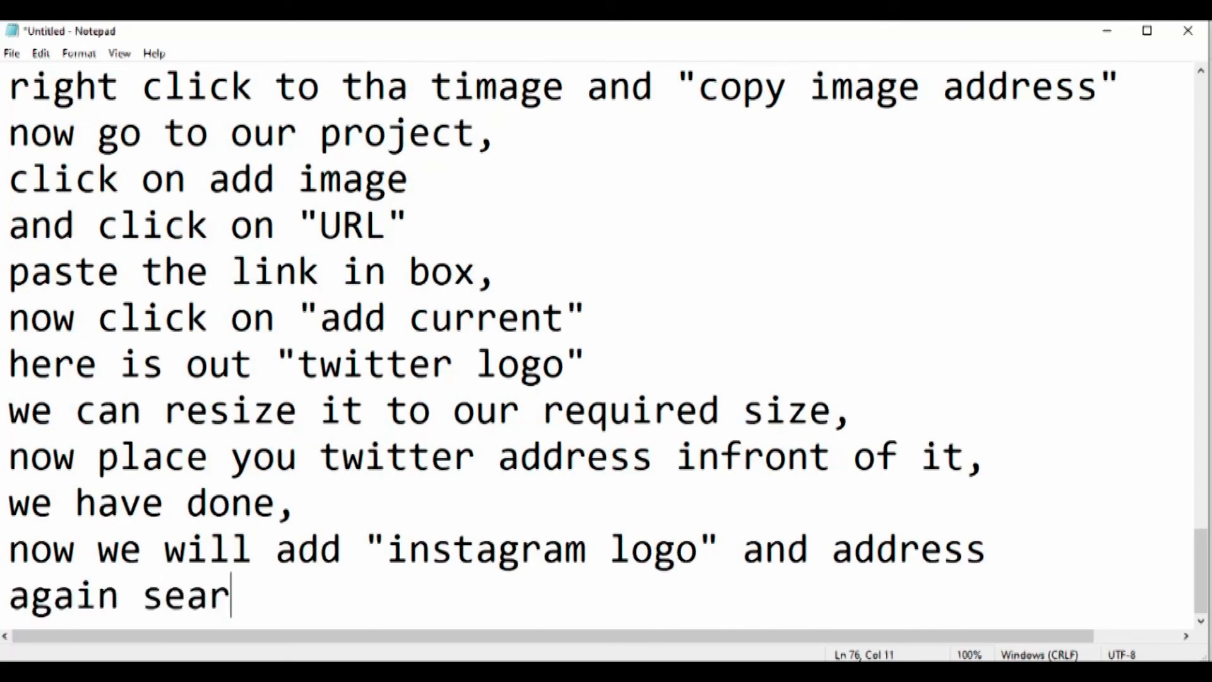
text(ch for "instagram logo p)
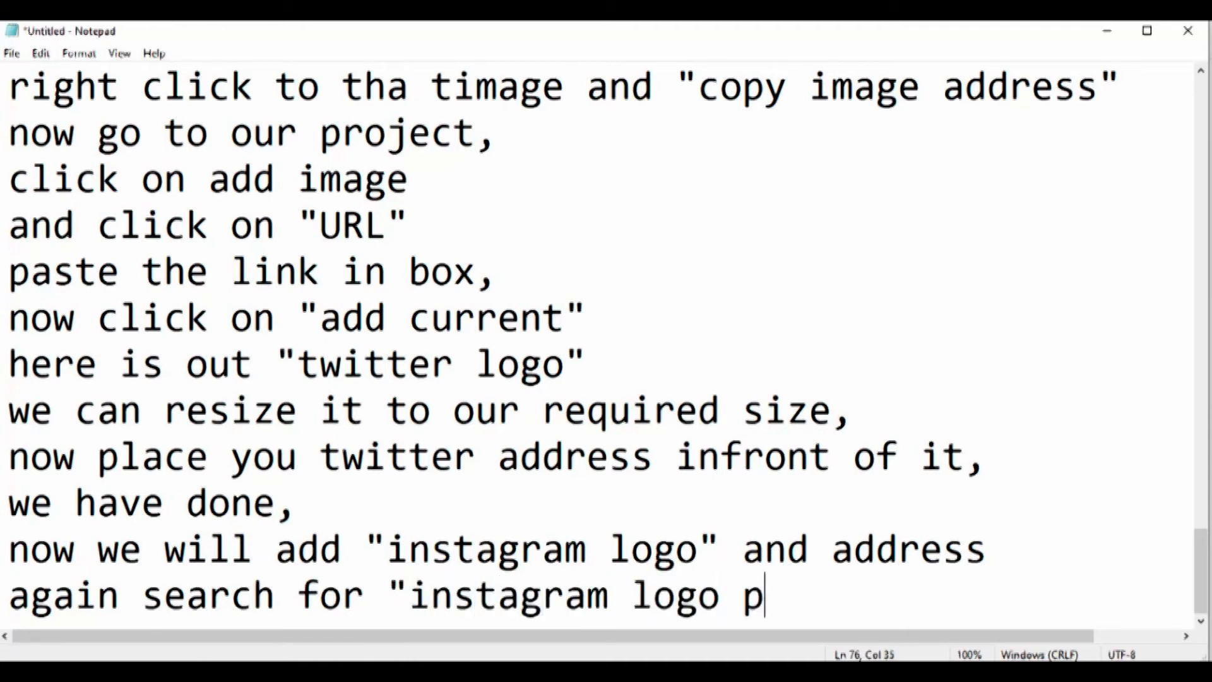
text(ng")
key(Return)
text(from google sea)
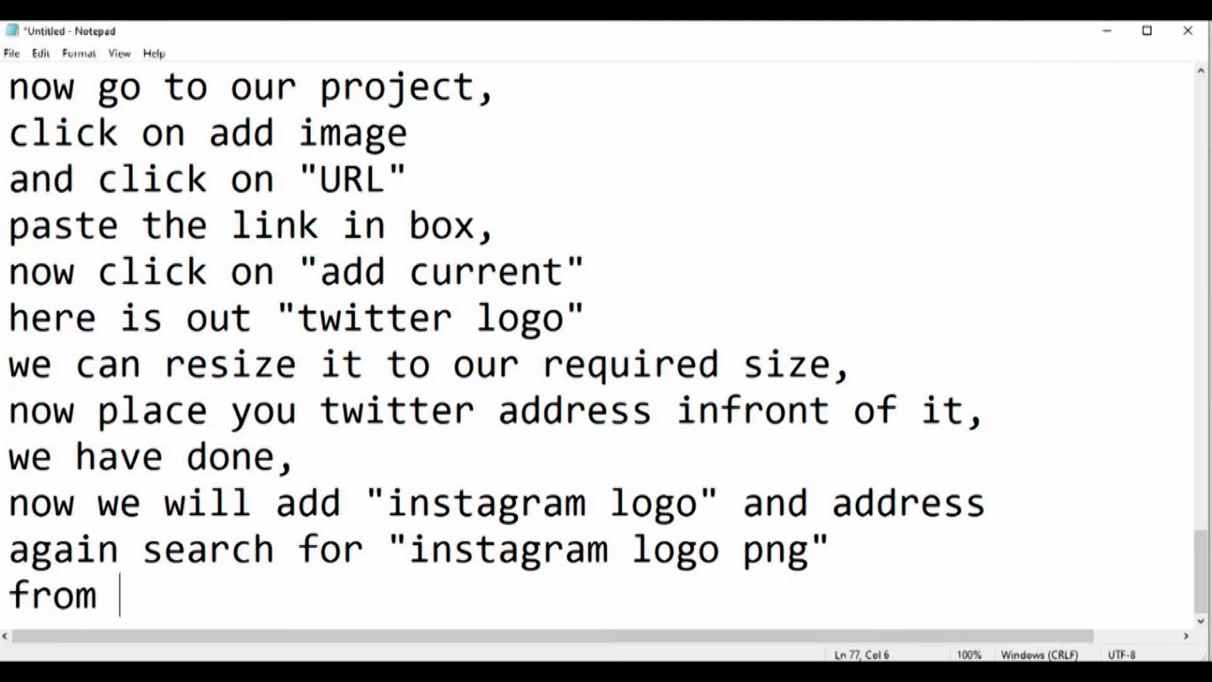
text(rch,)
key(Return)
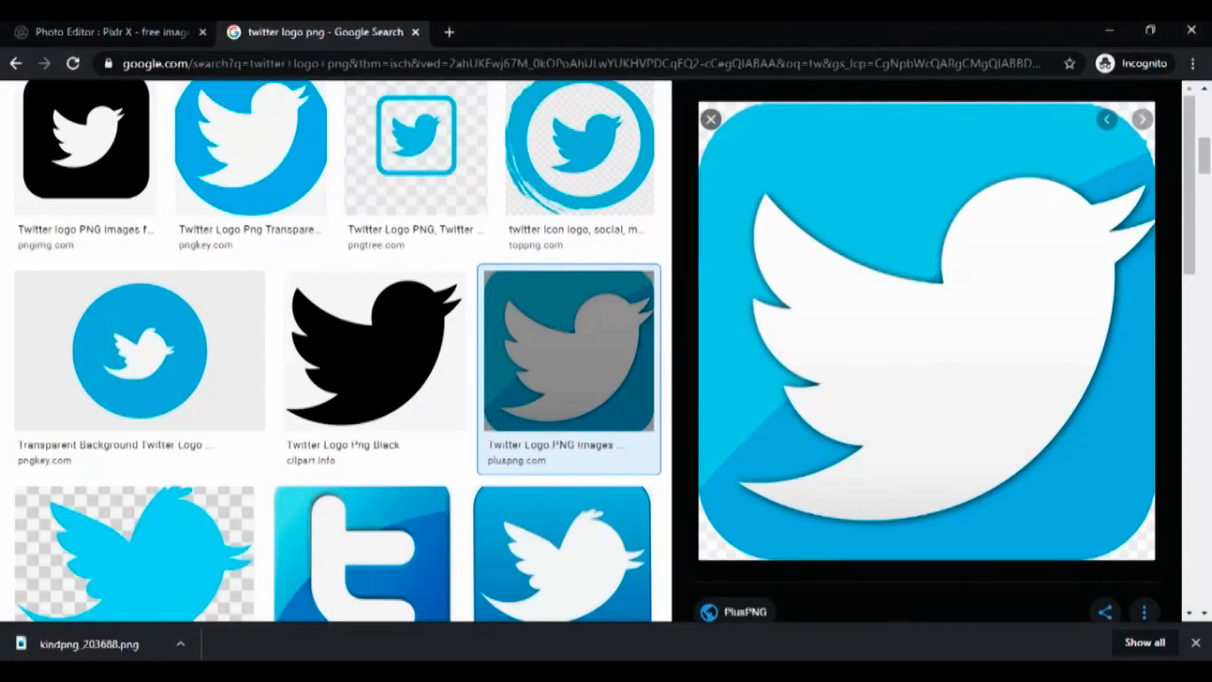
Step: Switch to the Google Images page in the browser and search for 'instagram logo png'
scroll(926, 379, up, 10)
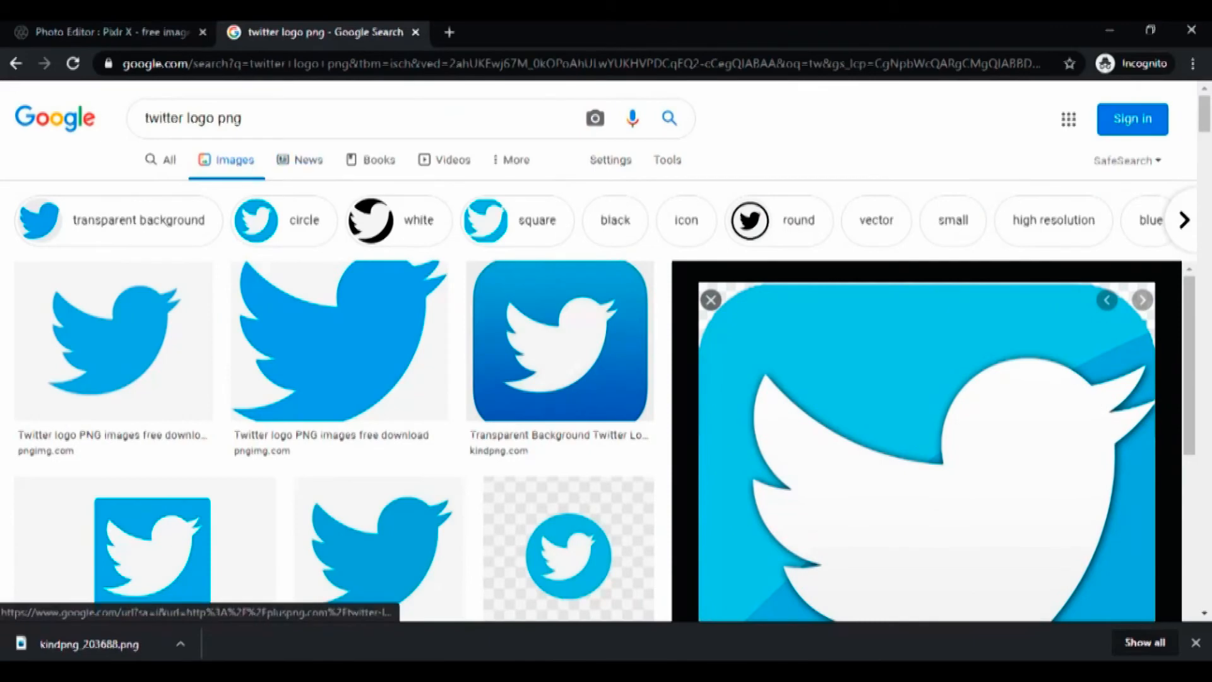
double_click(147, 118)
key(BackSpace)
text(insta)
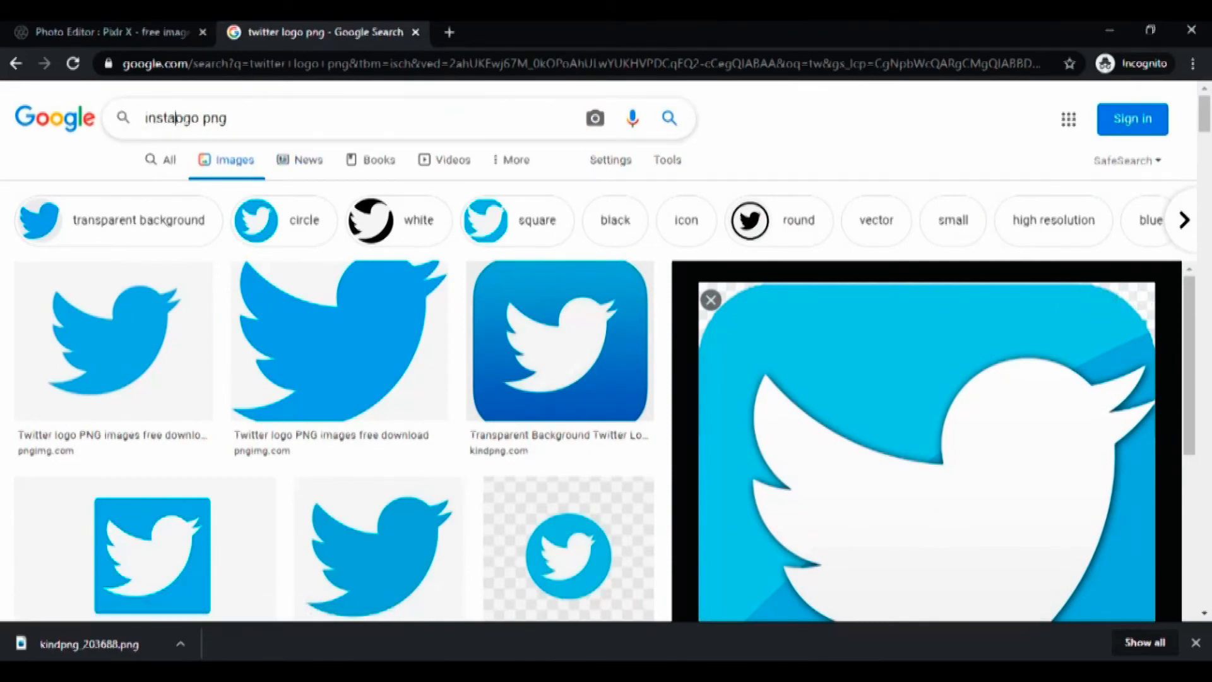
text(gram)
key(Return)
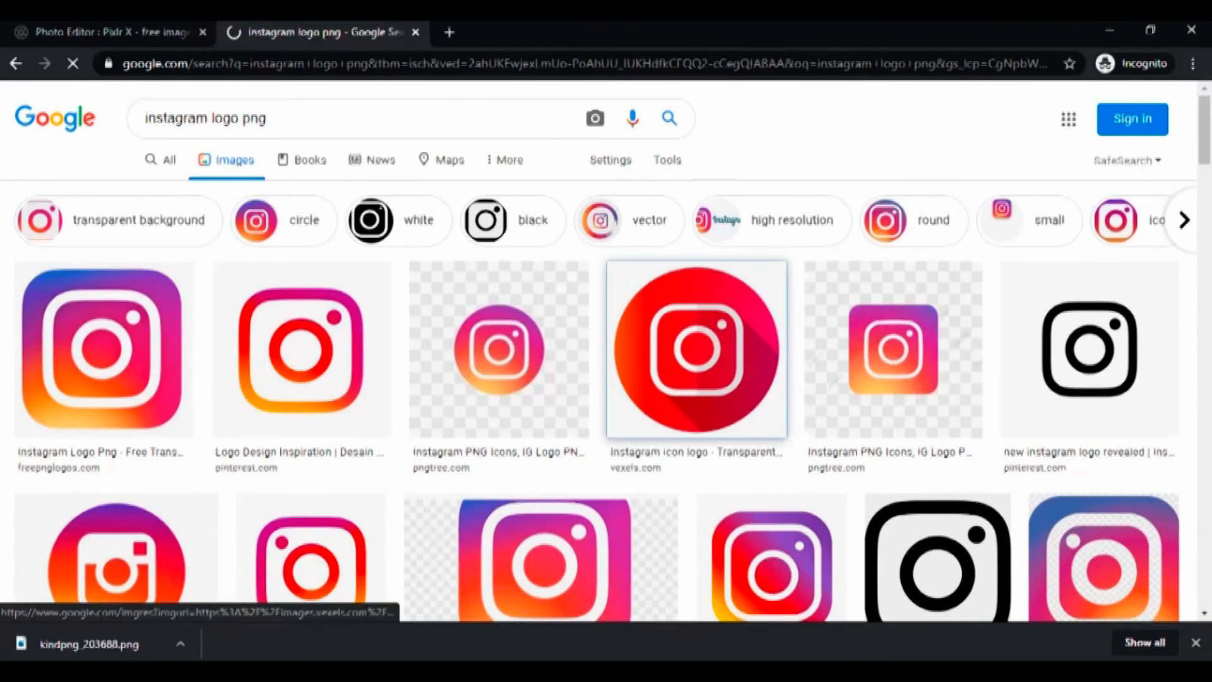
Step: Preview several Instagram logo results and copy the image address of the rounded-square gradient logo from alltechbuzz.net
click(696, 349)
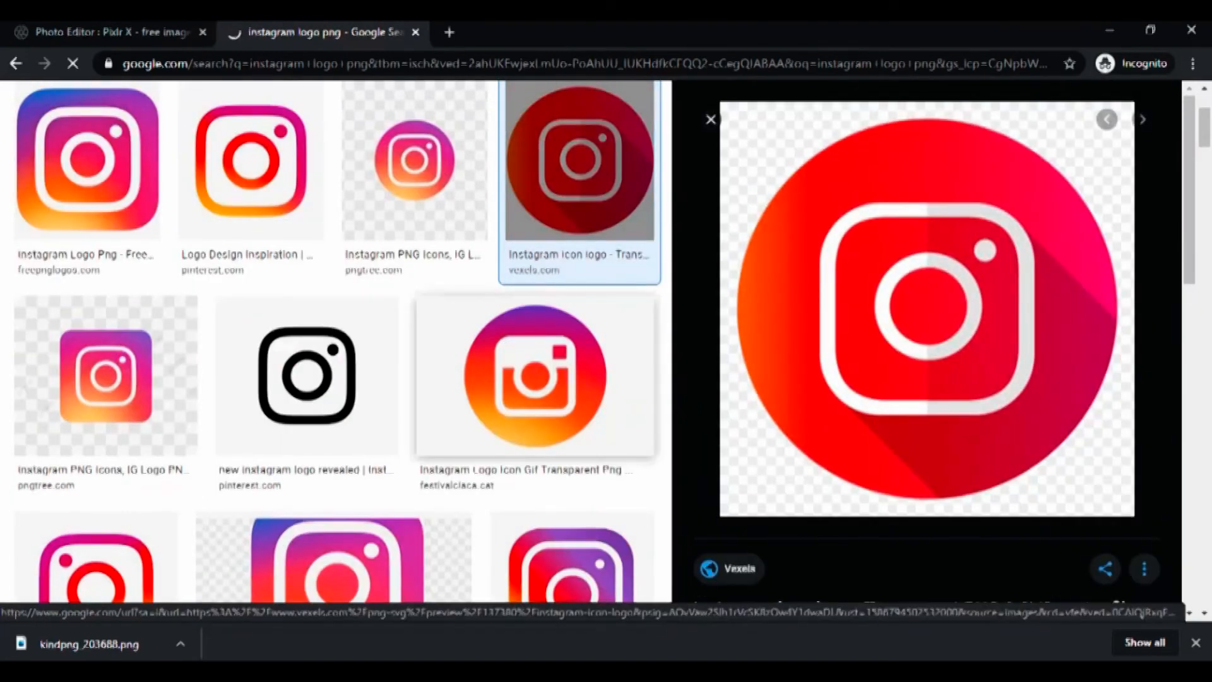
click(535, 378)
click(106, 376)
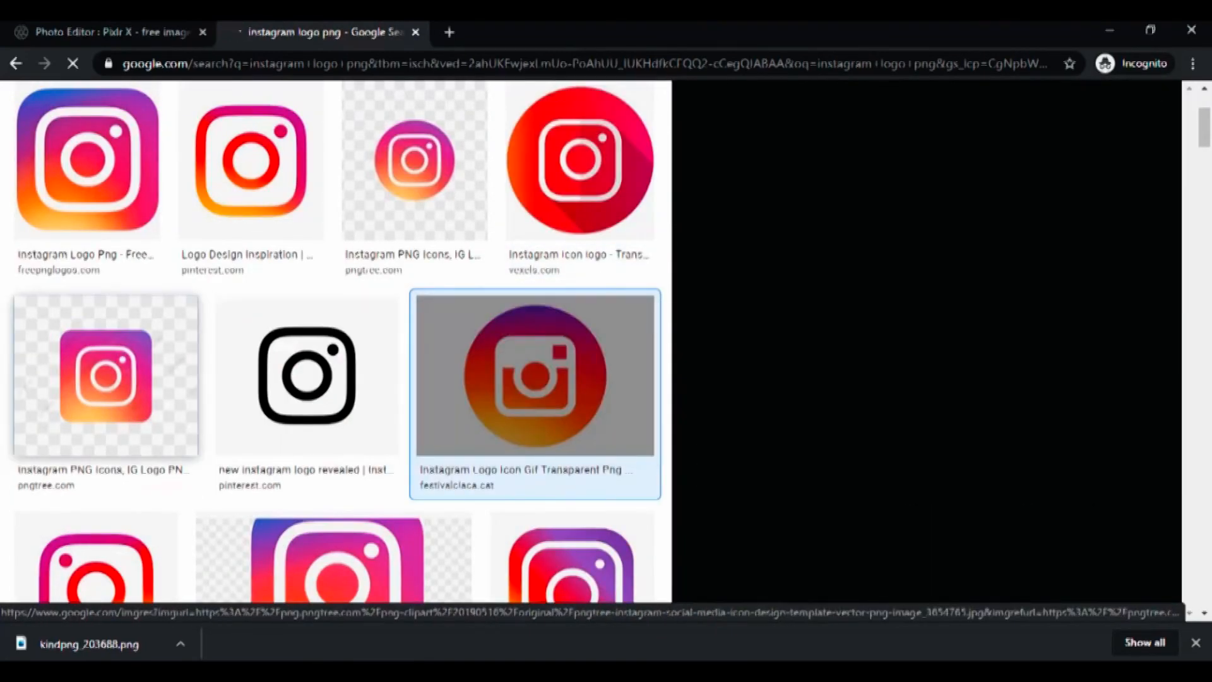
click(572, 561)
click(334, 467)
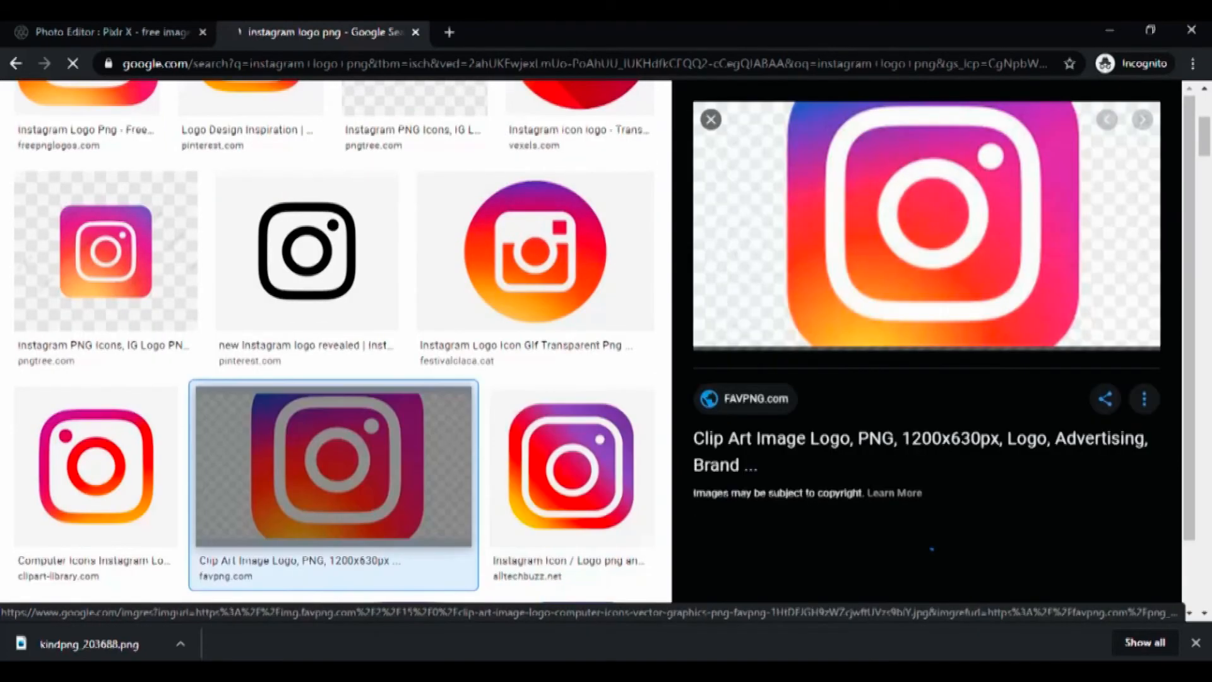
click(572, 467)
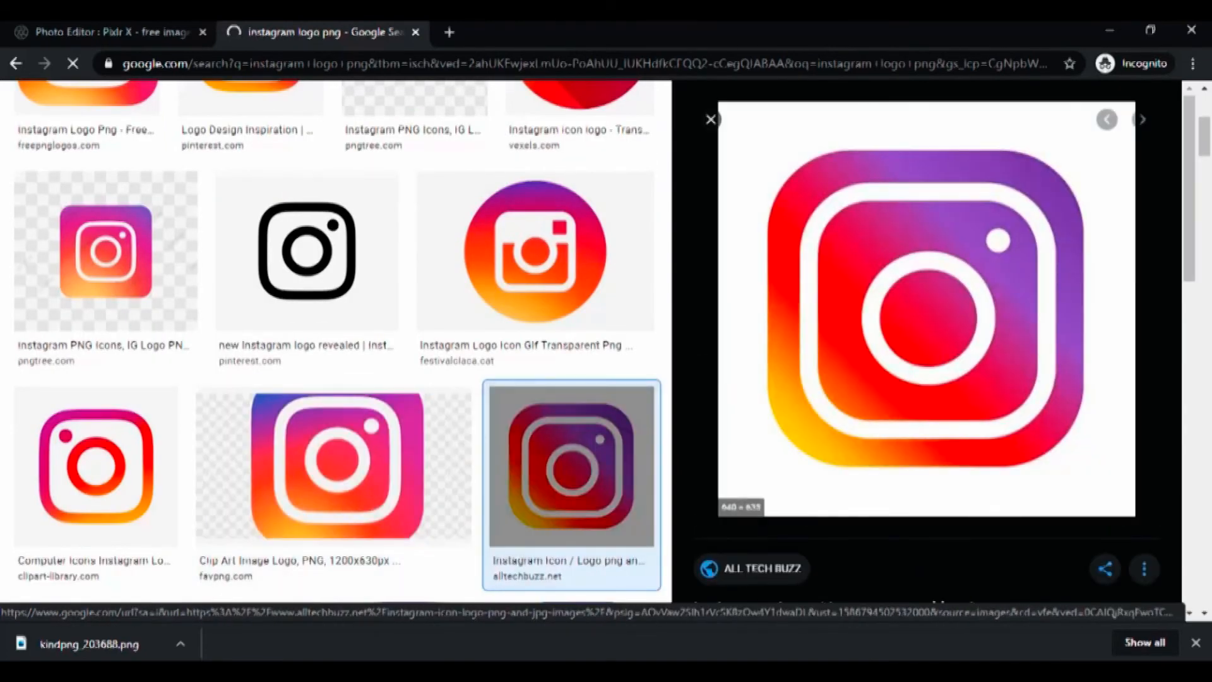
right_click(891, 282)
click(959, 487)
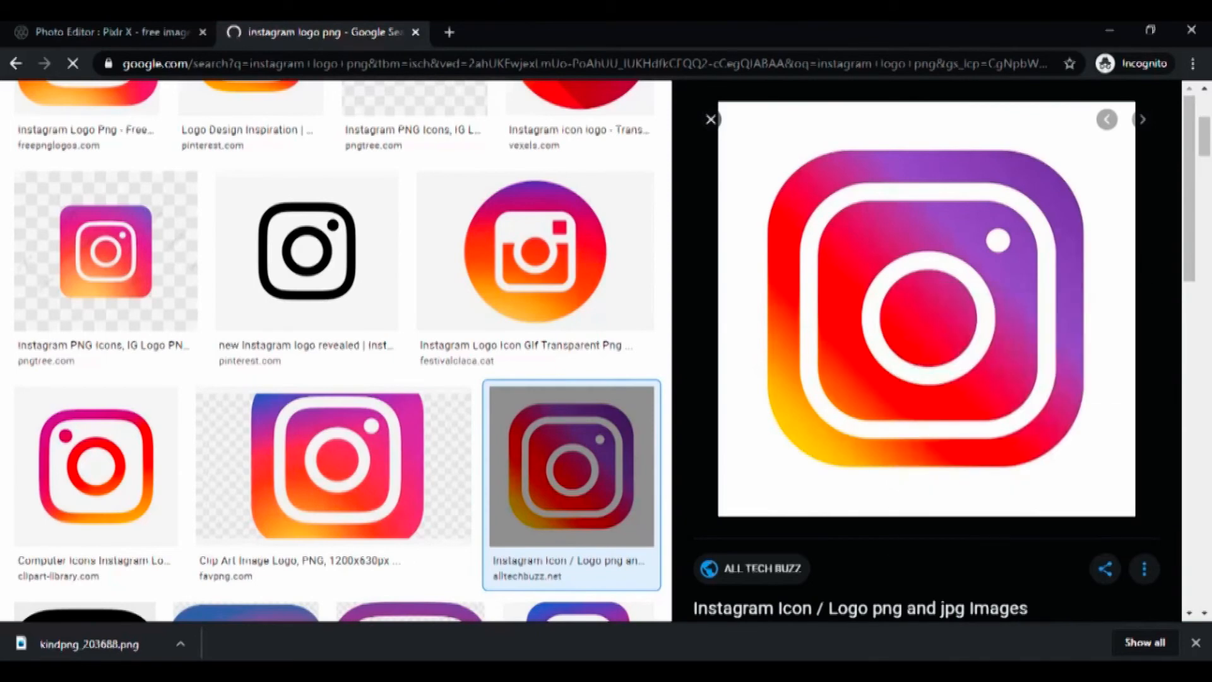
Step: Bring the Pixlr X project to the front in the browser, and add the line 'copy the image address,' in Notepad
mouse_move(403, 670)
click(94, 33)
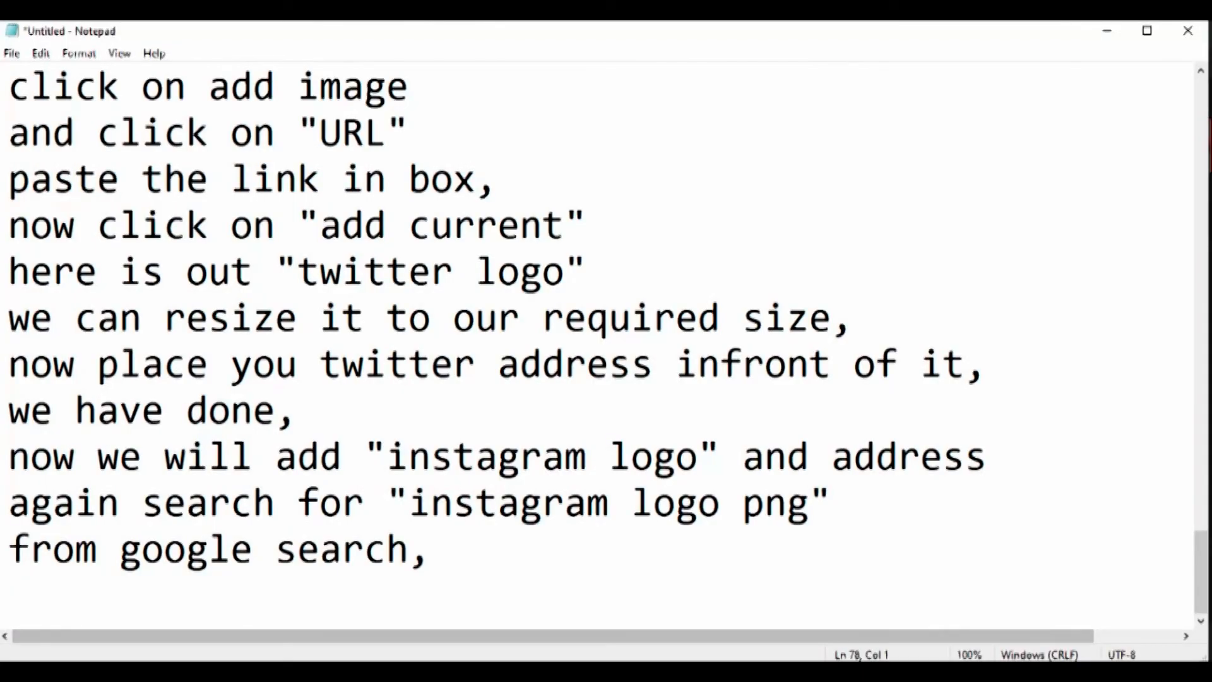
text(copy th)
key(BackSpace)
key(BackSpace)
key(BackSpace)
text(y the image address,)
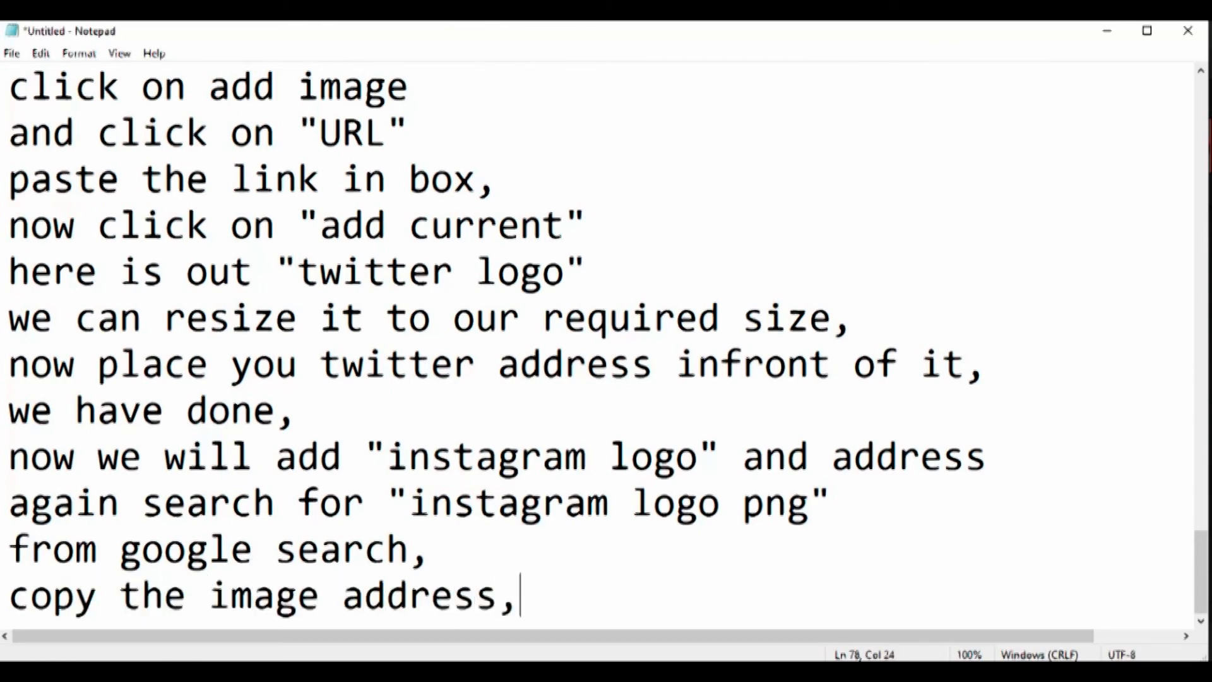
key(Return)
Step: Add the Notepad line 'and click on add image in our project,'
text(and add image)
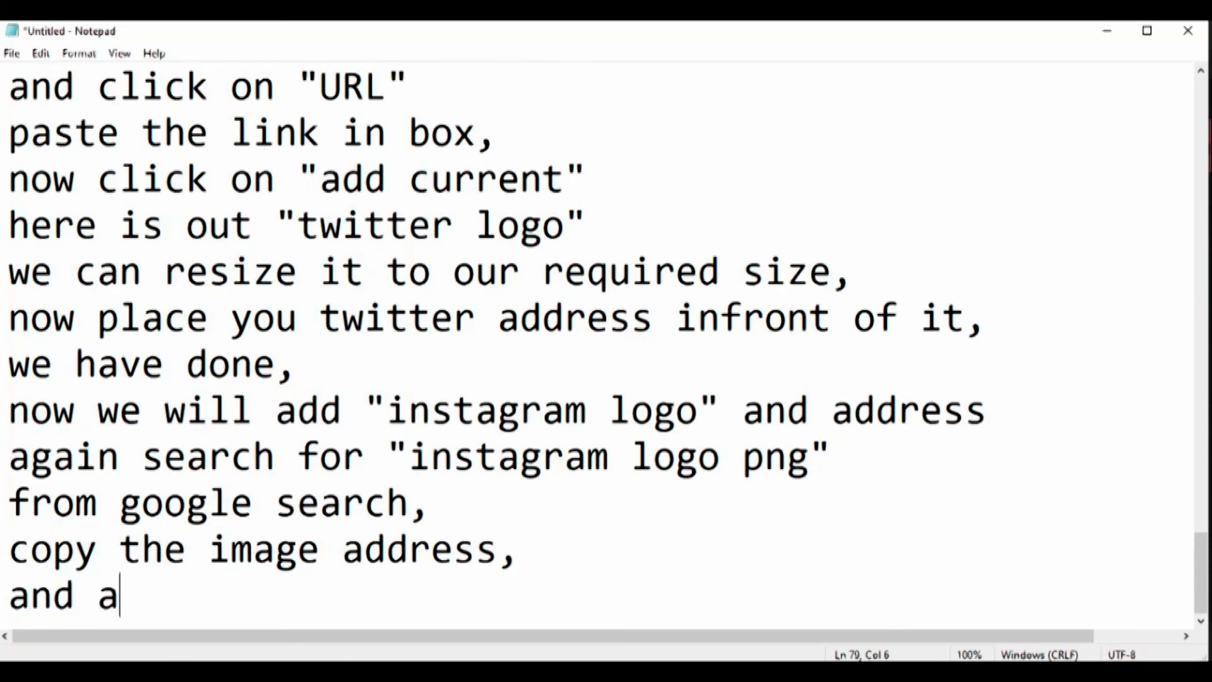
key(BackSpace)
key(BackSpace)
key(BackSpace)
key(BackSpace)
key(BackSpace)
key(BackSpace)
key(BackSpace)
key(BackSpace)
key(BackSpace)
text(cli)
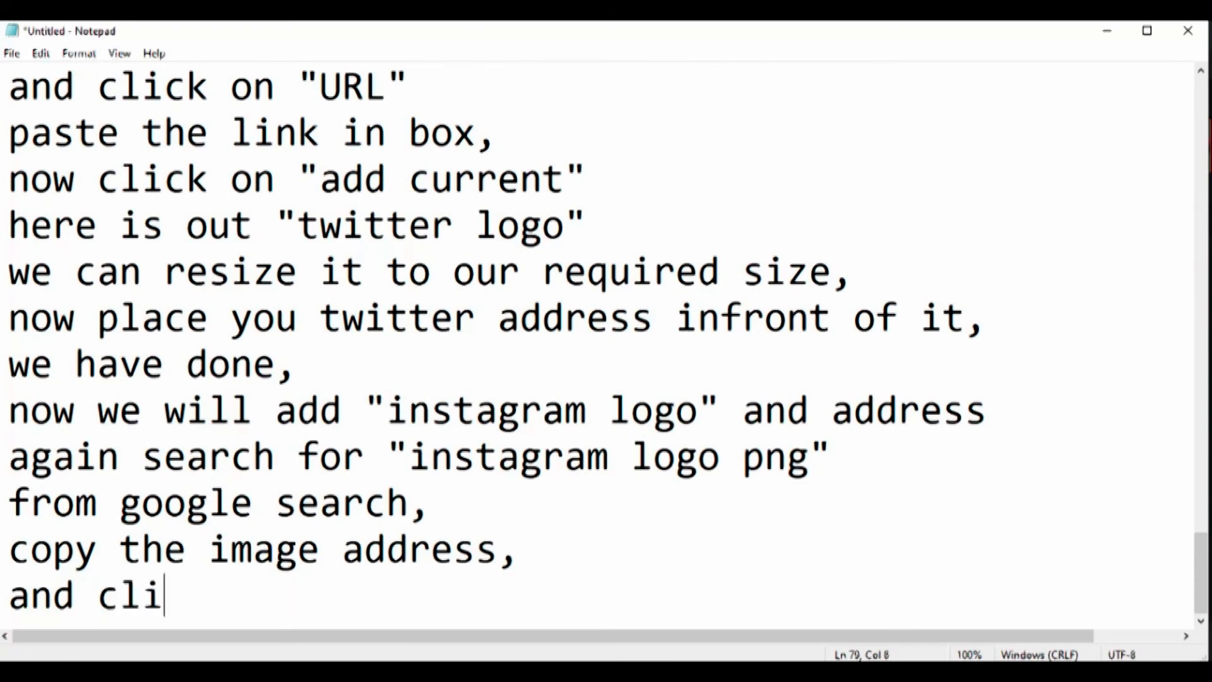
text(ck on add image )
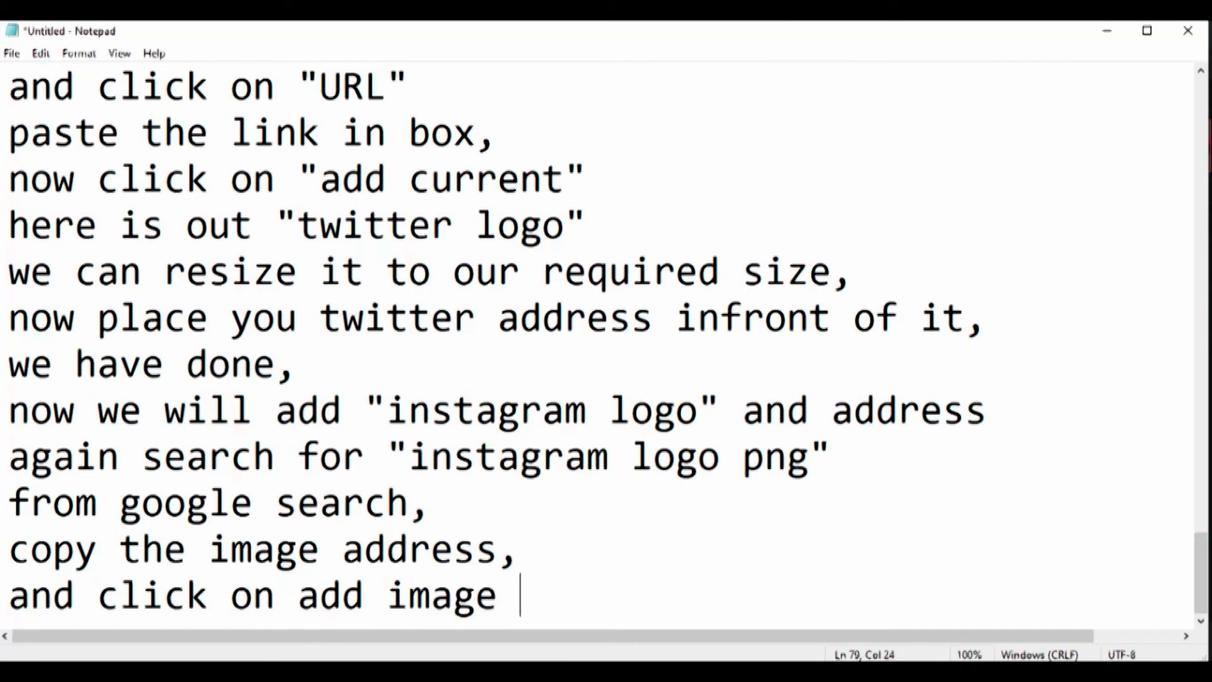
text(in our project,)
key(Return)
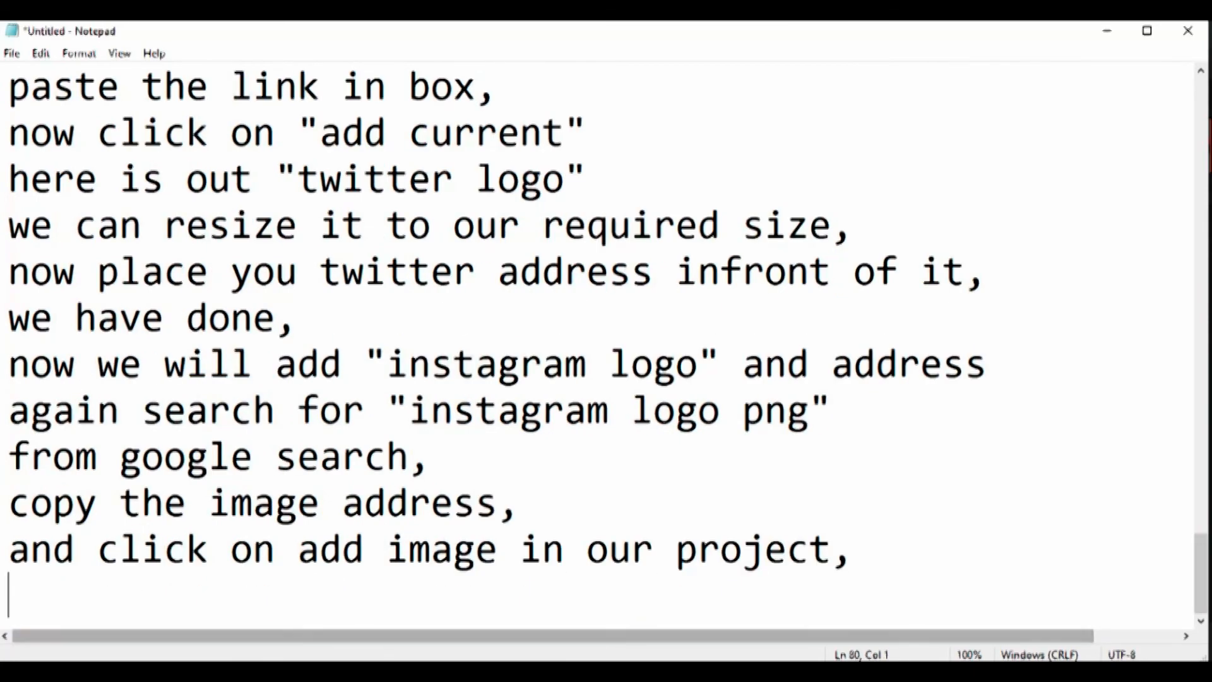
Step: Switch to Pixlr X and load the Instagram logo by URL using the copied image address
key(alt+Tab)
click(18, 543)
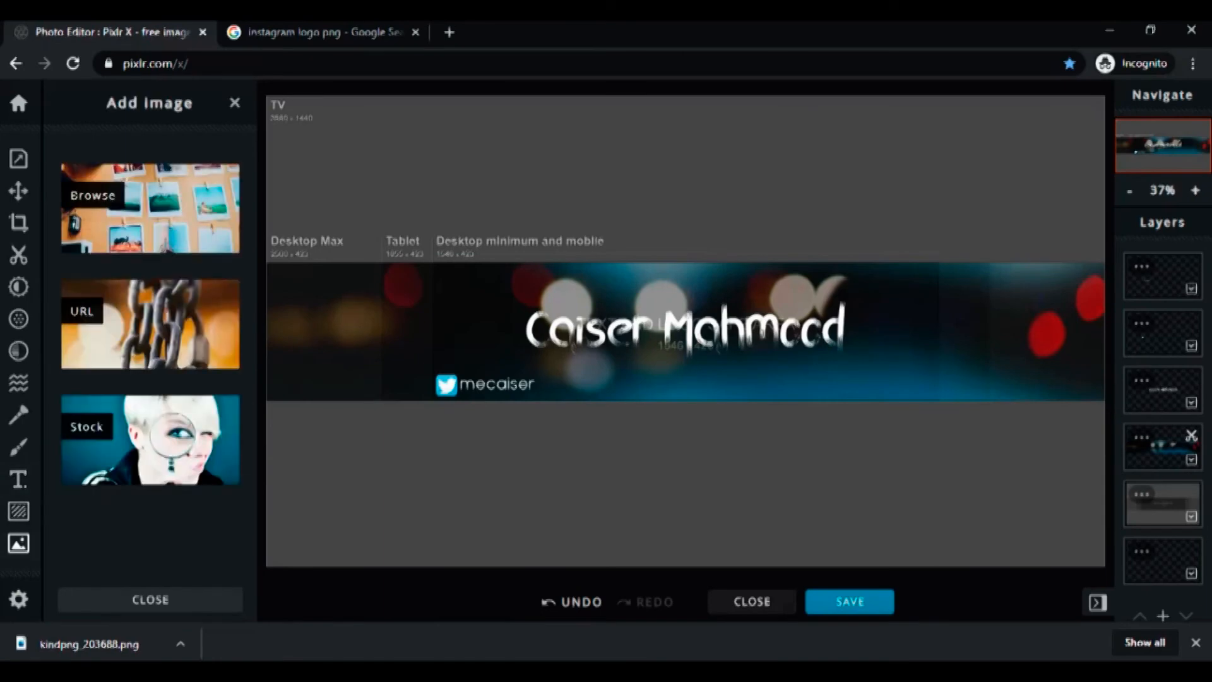
click(150, 324)
key(ctrl+v)
click(737, 408)
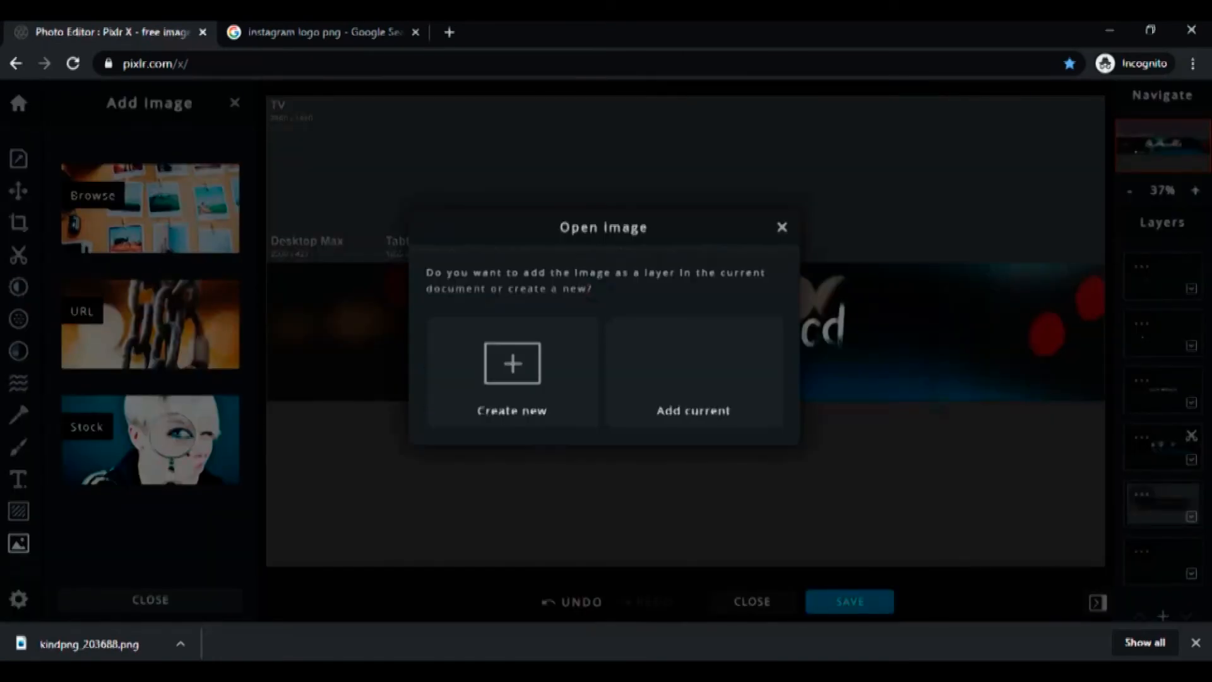
Step: Switch to Notepad and add the line 'paste the "URL" and click on add current,'
key(alt+Tab)
text(paste the ur)
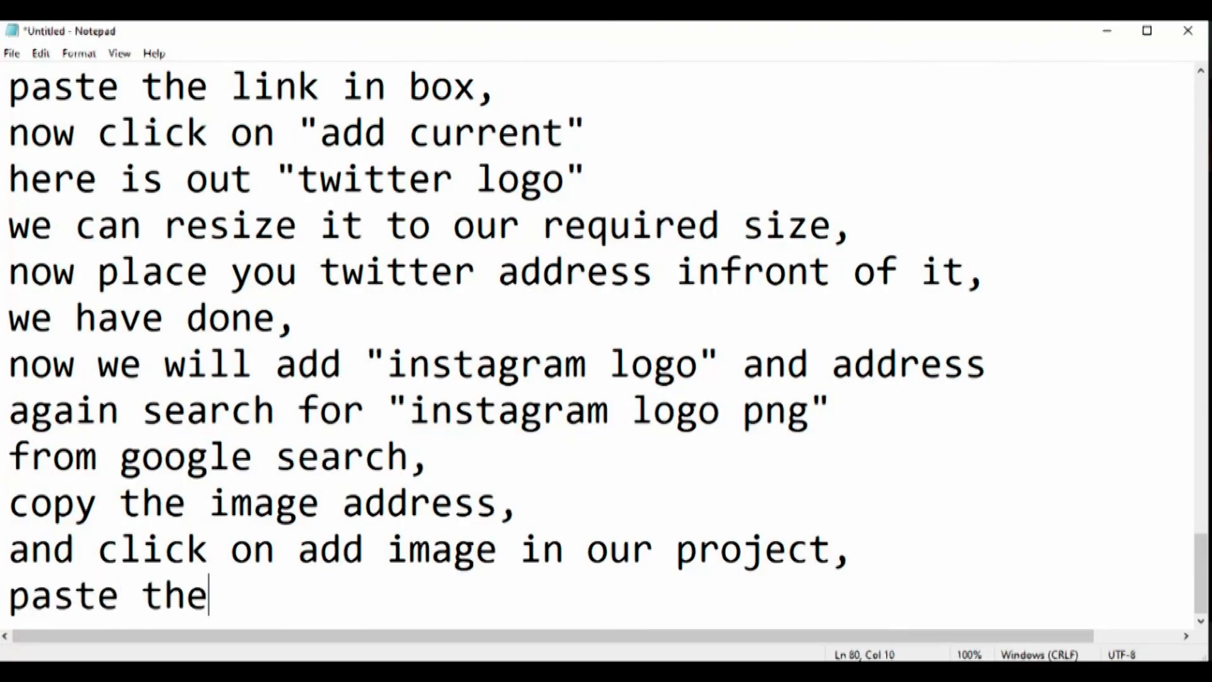
key(BackSpace)
key(BackSpace)
text("UR)
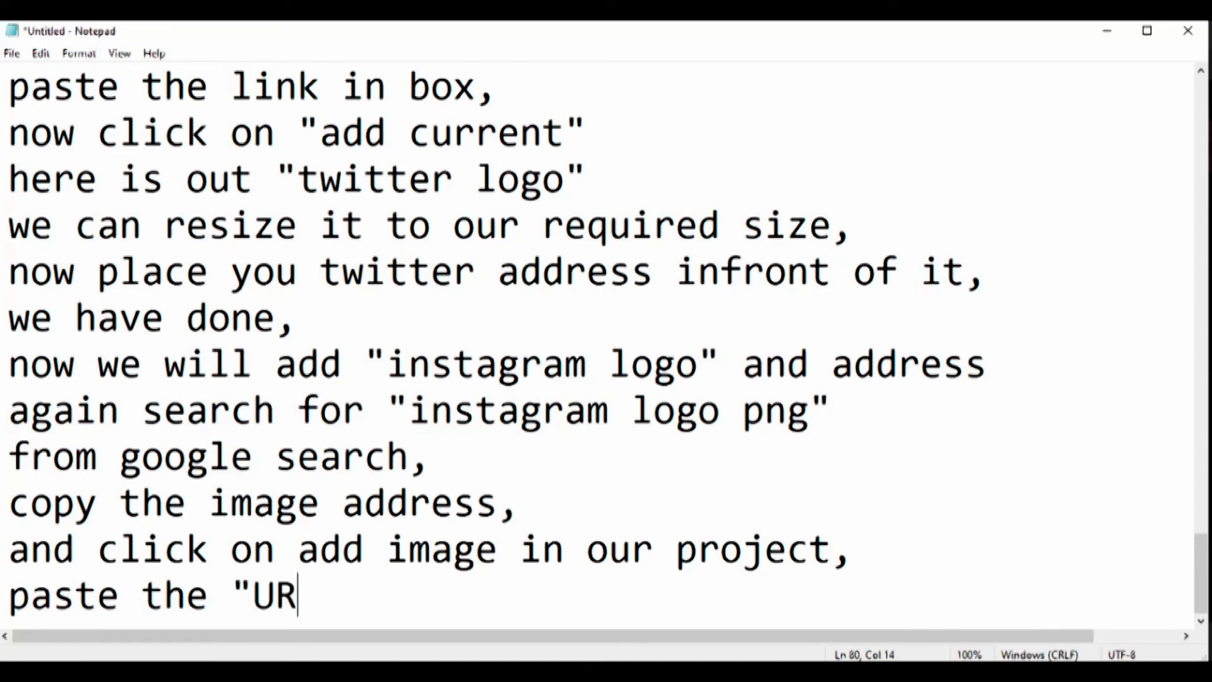
text(L" and click on)
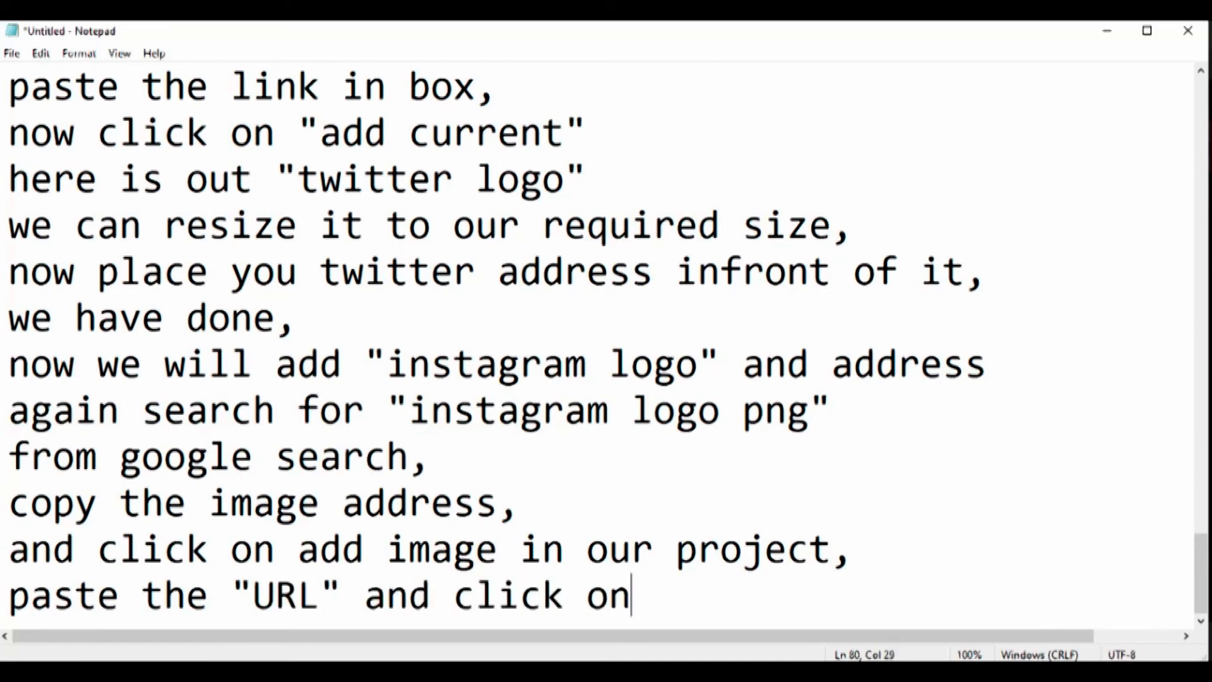
text( add current)
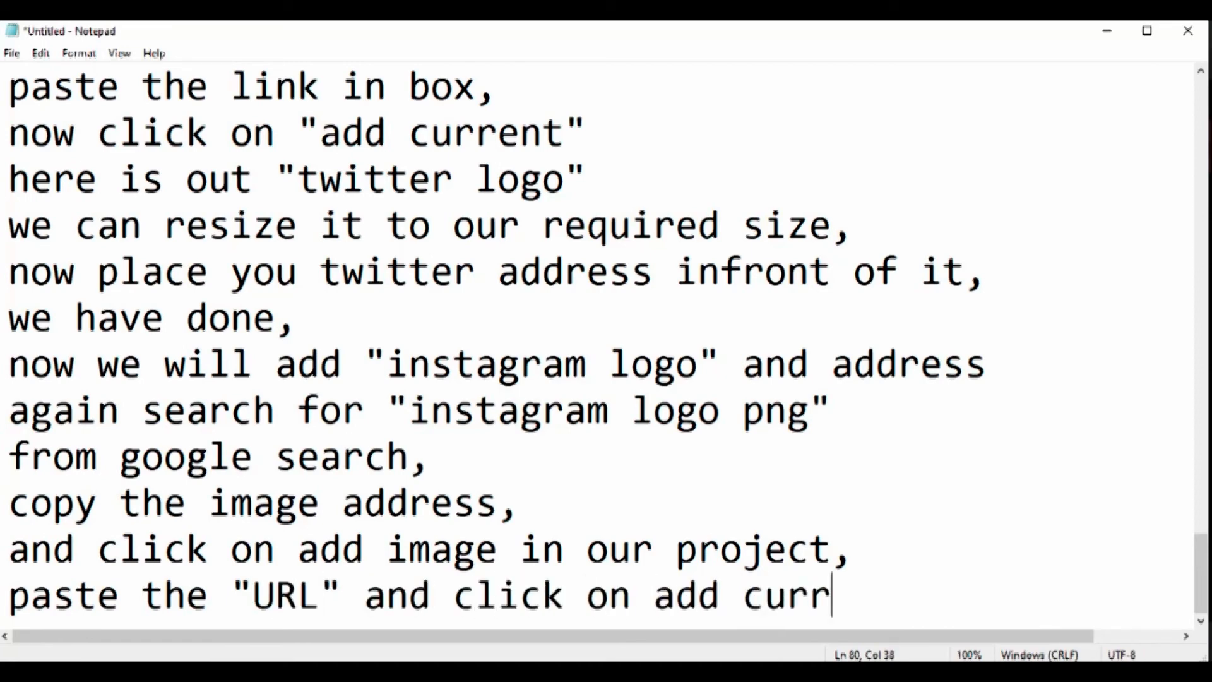
text(,)
key(Return)
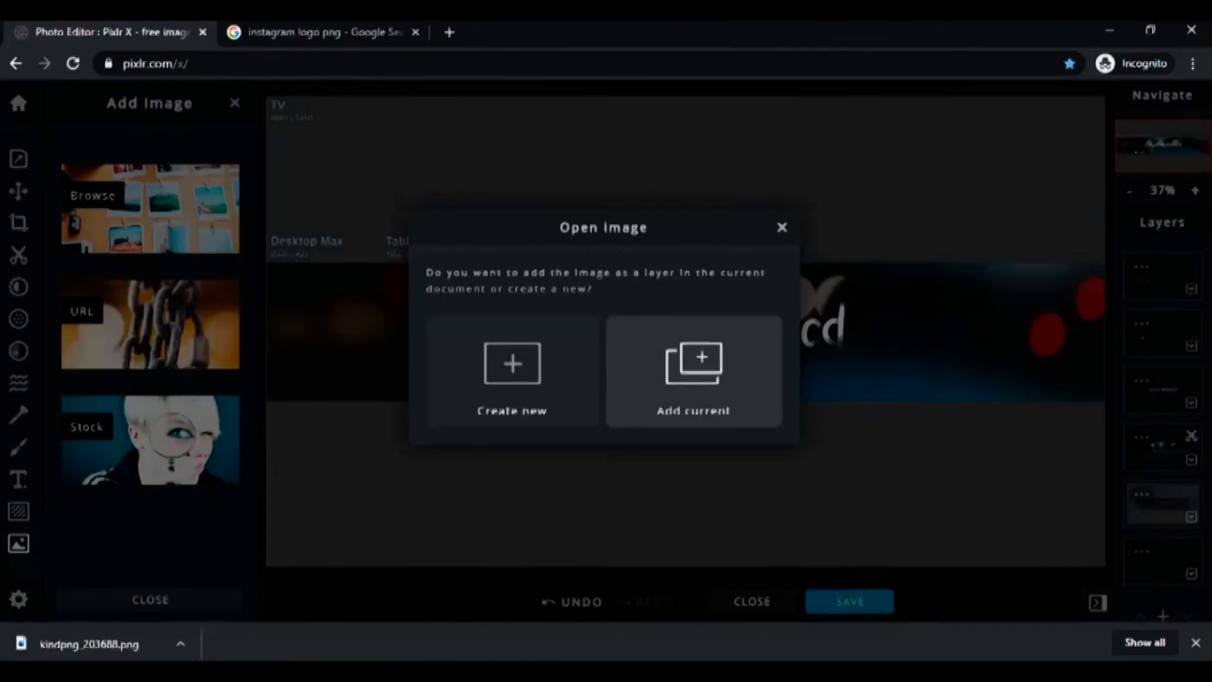
Step: Add the Instagram logo as a layer in the current Pixlr X document and shrink it to a small icon
click(693, 372)
drag(581, 435, 768, 250)
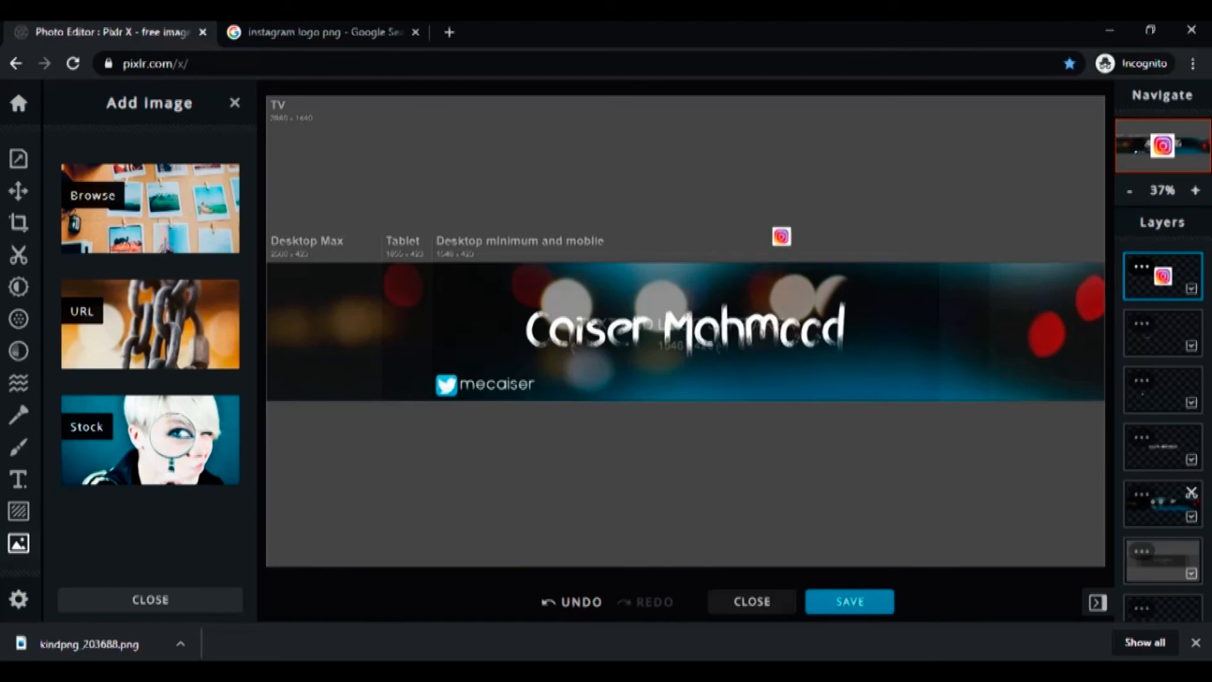
Step: Place the Instagram logo on the banner directly above the Twitter logo
drag(779, 217, 444, 344)
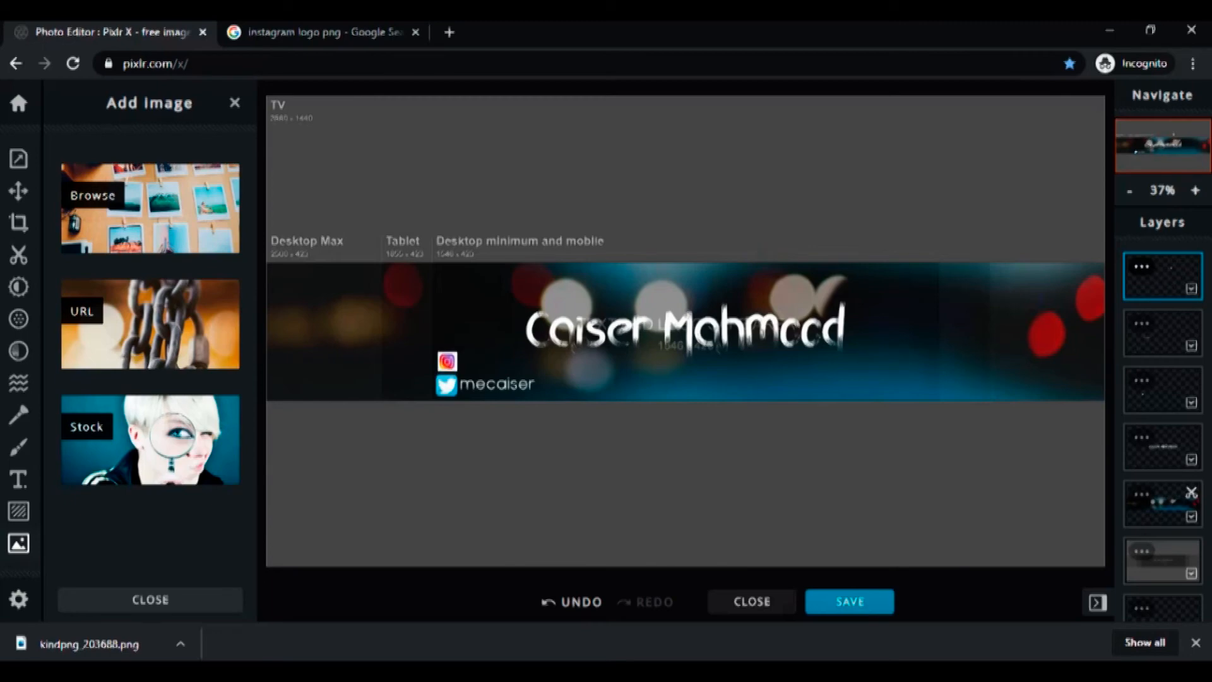
drag(446, 363, 446, 362)
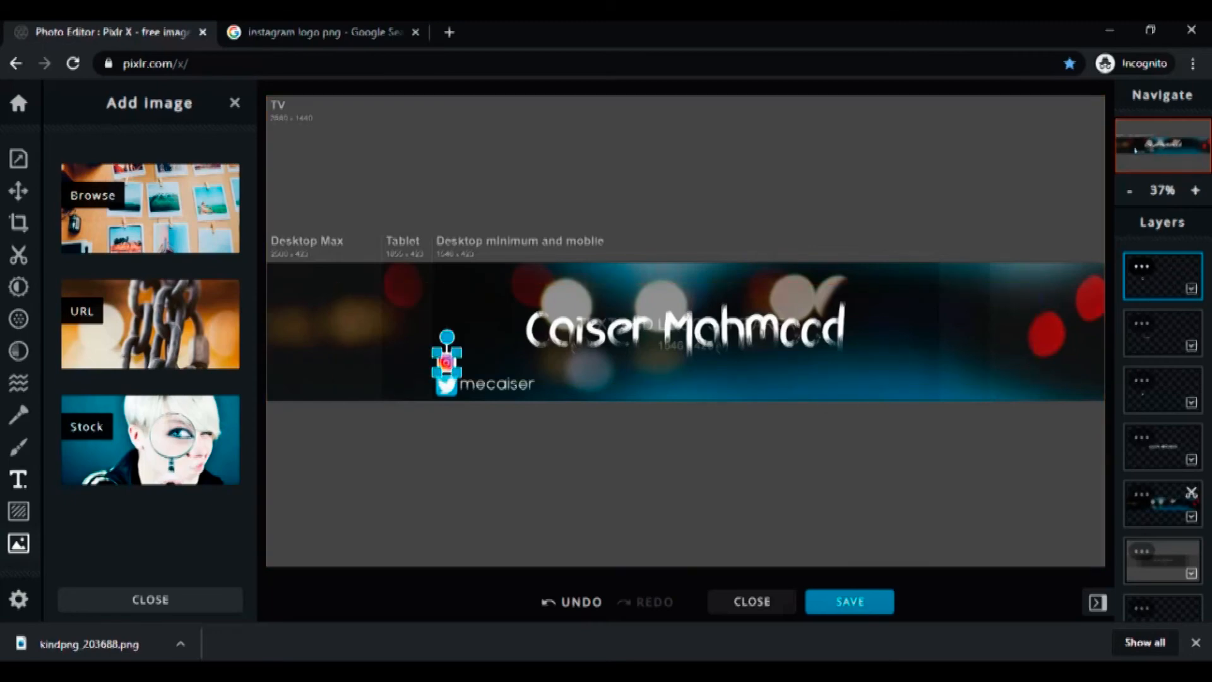
Step: Switch to Notepad and add the line 'now add the instagram address, via text box'
key(alt+Tab)
text(now)
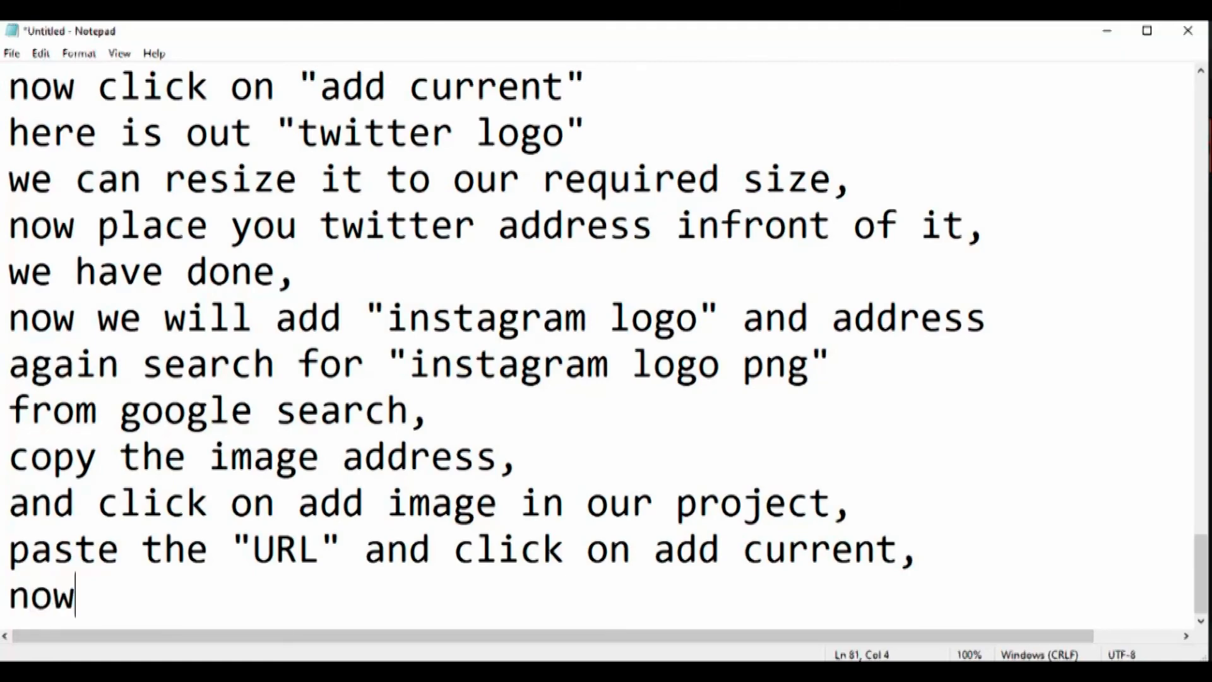
text( add the inst)
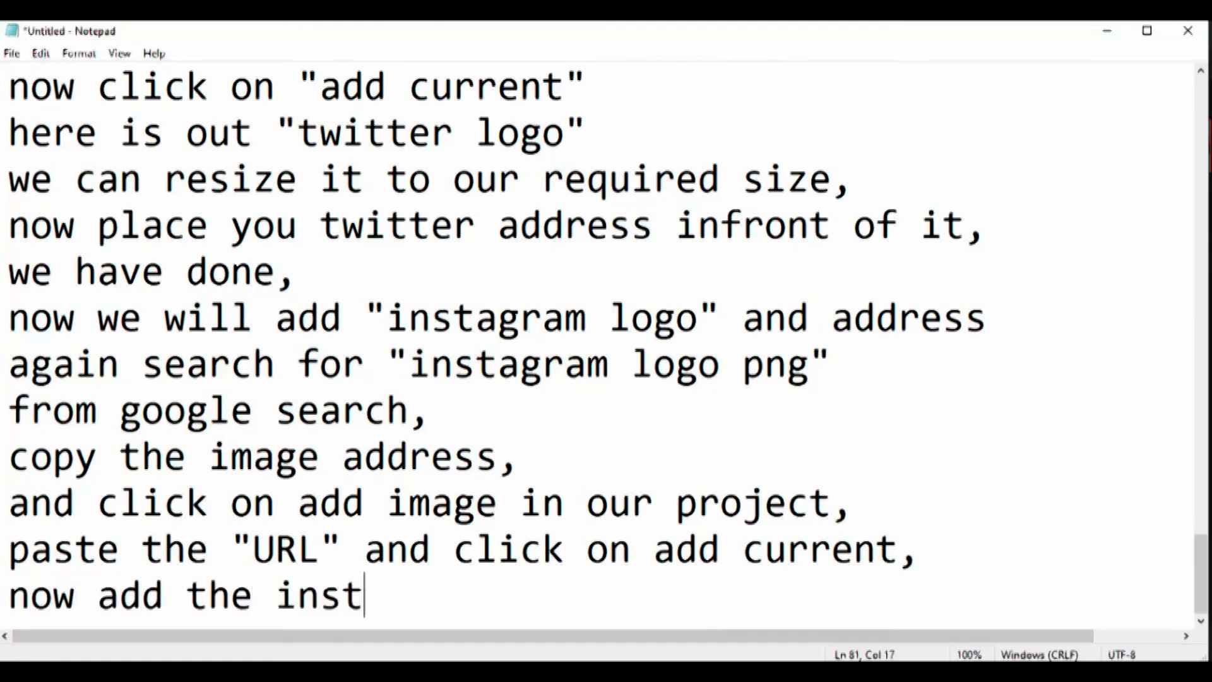
text(agram addre)
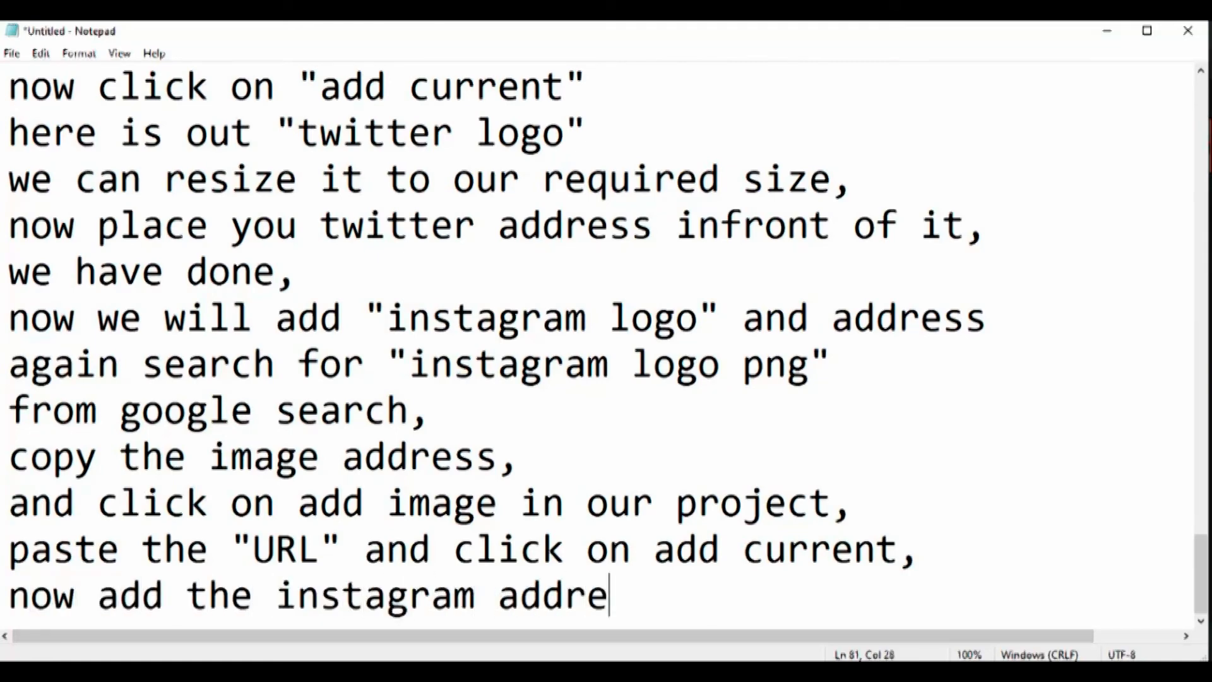
text(ss, via text box)
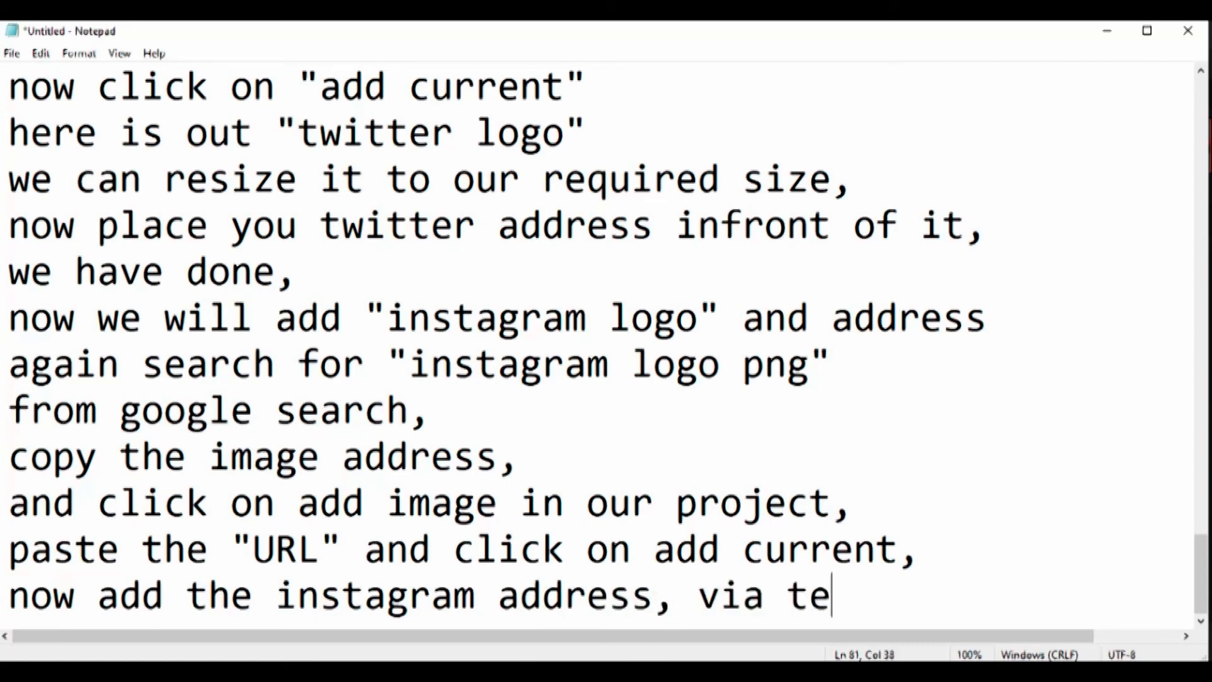
key(Return)
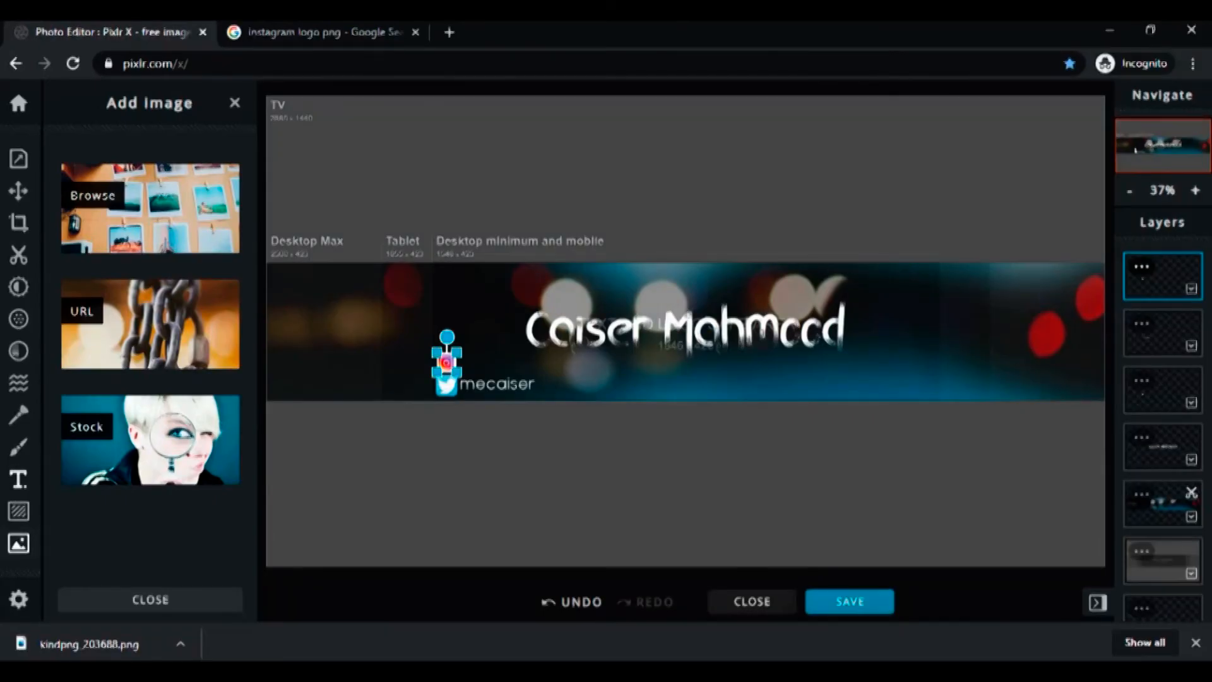
Step: Switch to Pixlr X and add a new text layer containing the Instagram username
click(18, 479)
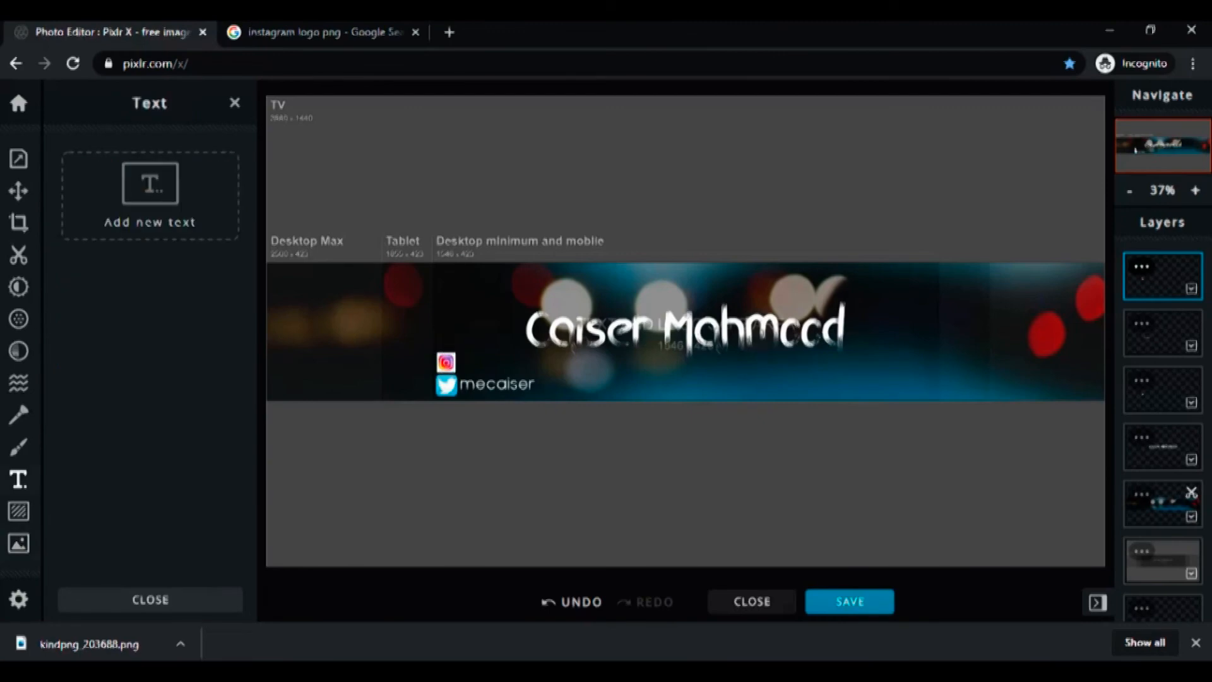
click(150, 195)
double_click(686, 295)
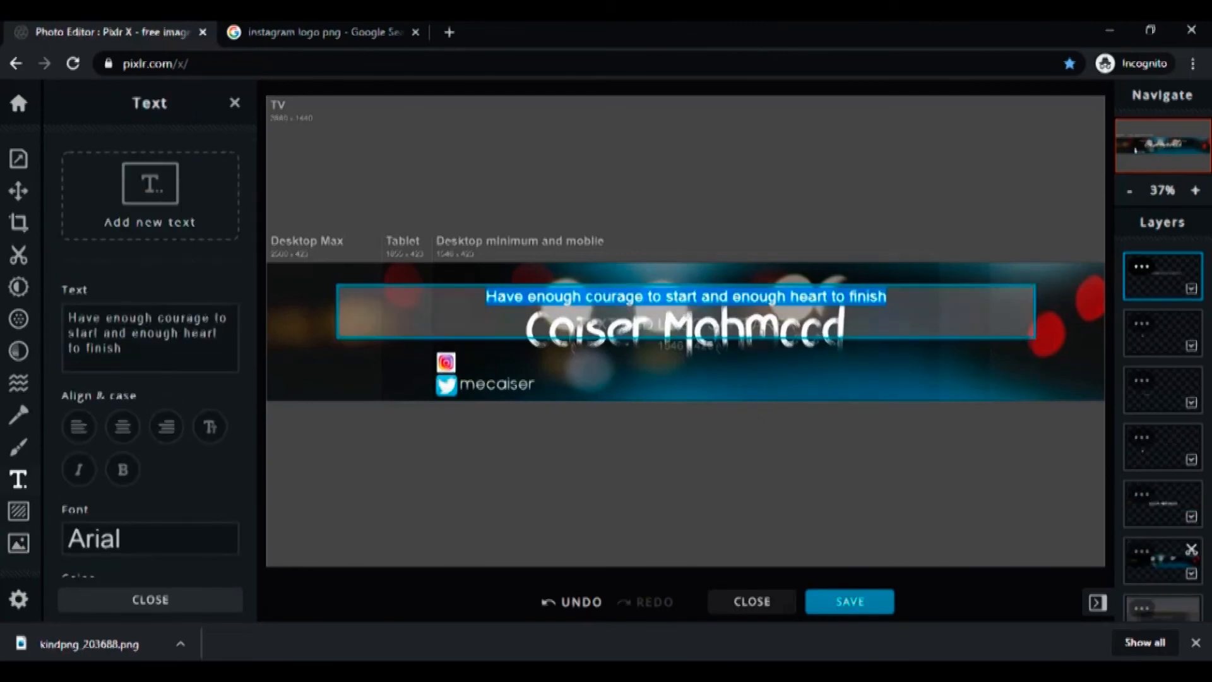
text(caisermahmood)
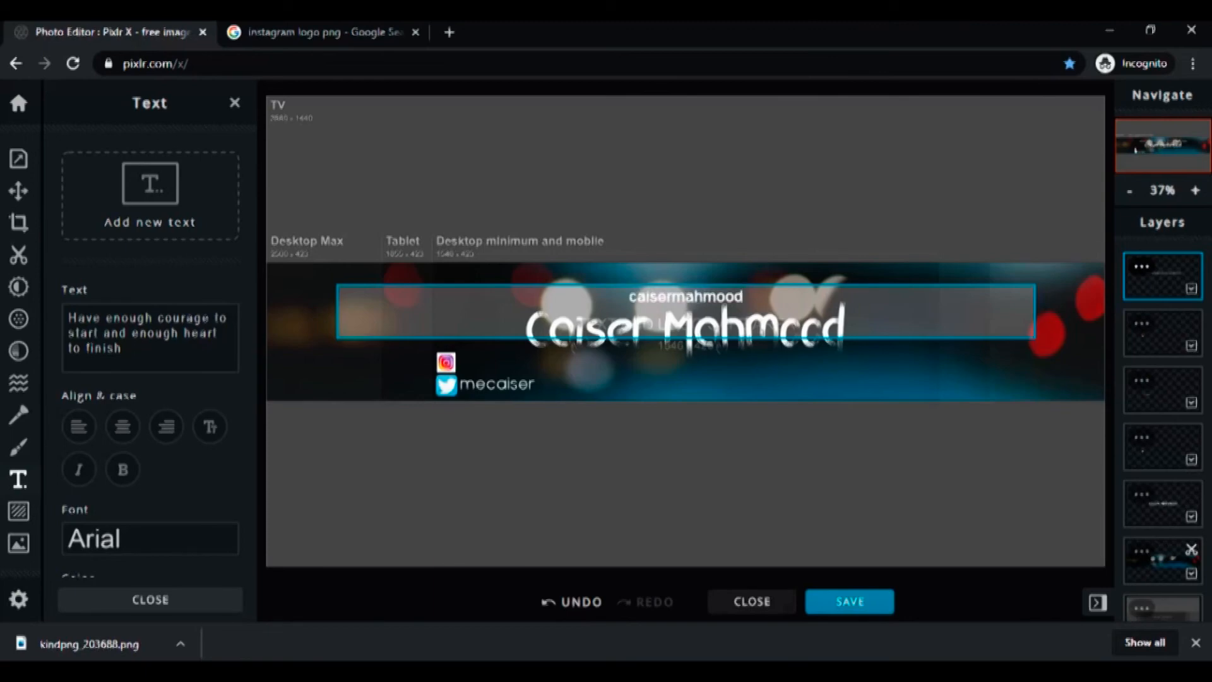
Step: Set the font of the Instagram username text to Adolfine
key(ctrl+a)
click(150, 534)
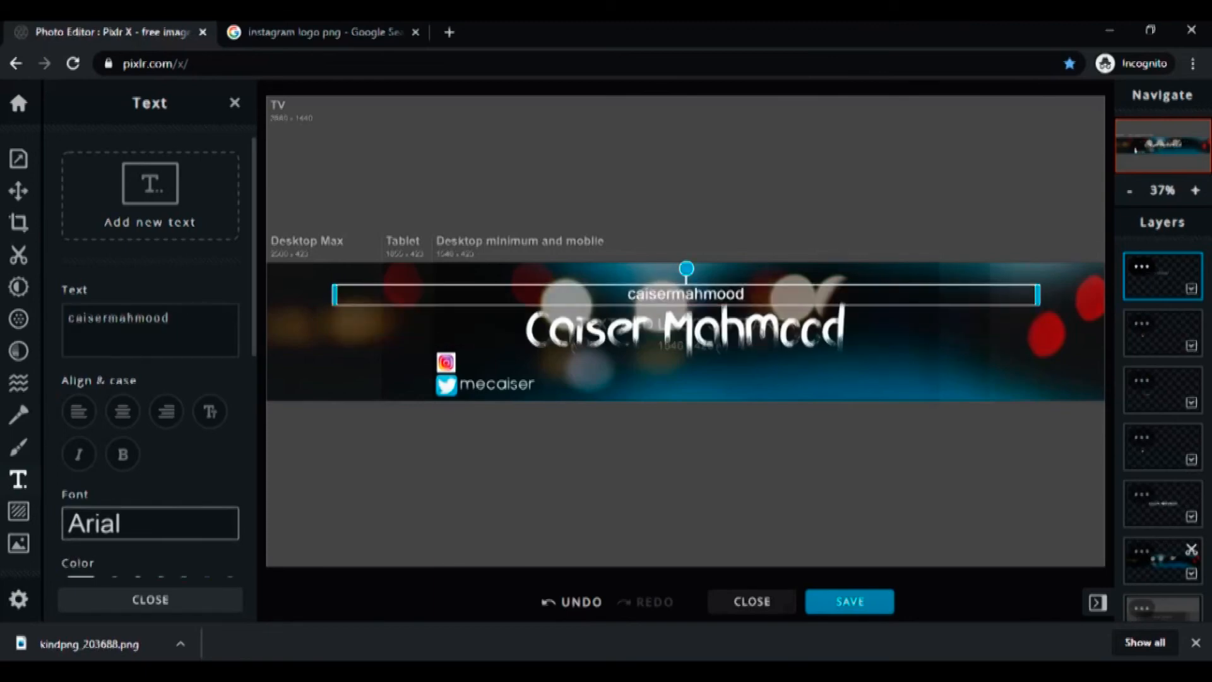
click(171, 524)
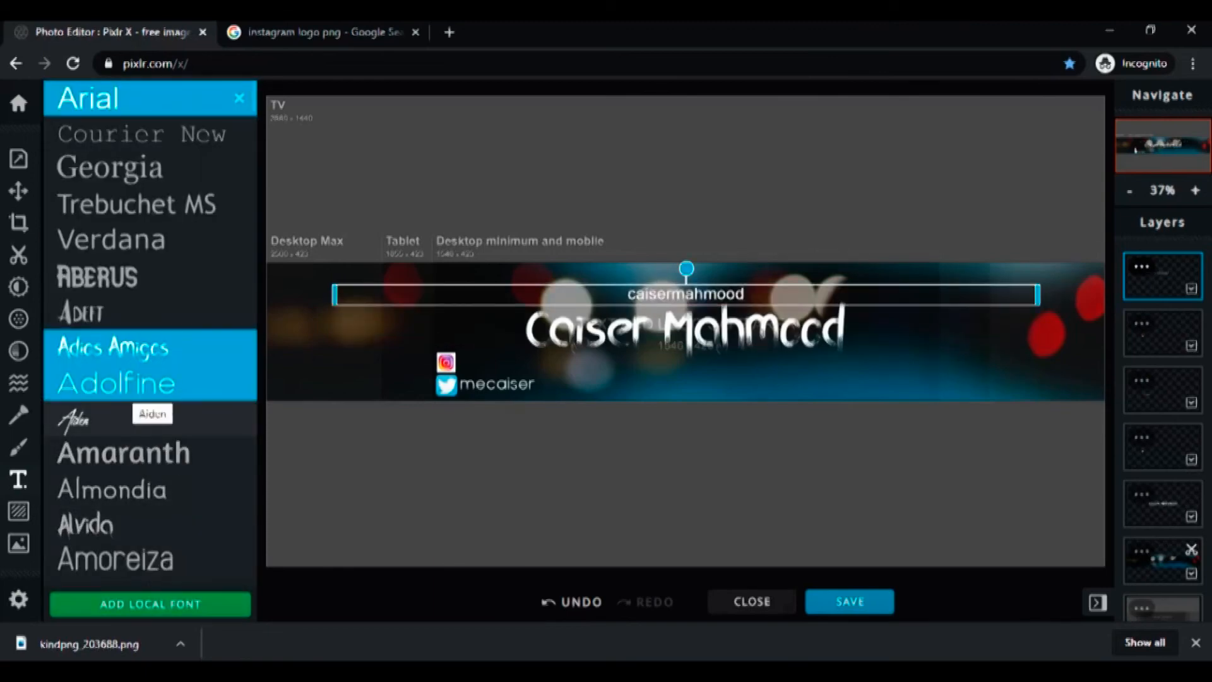
click(116, 383)
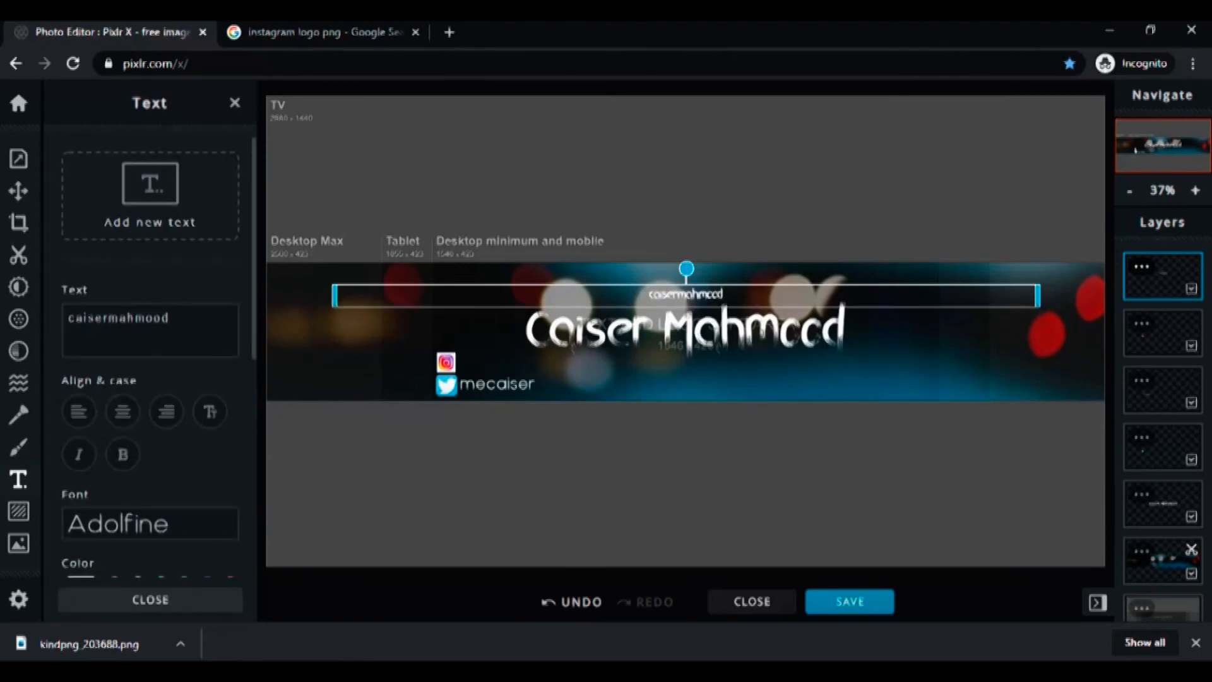
click(147, 534)
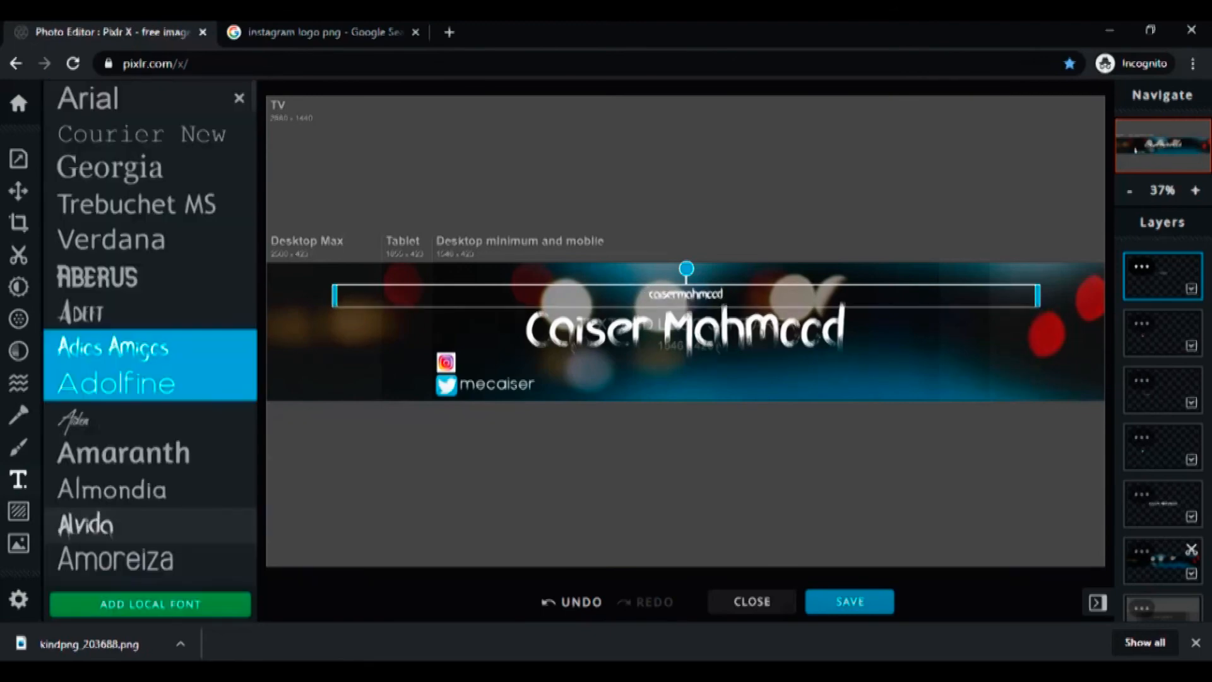
click(104, 387)
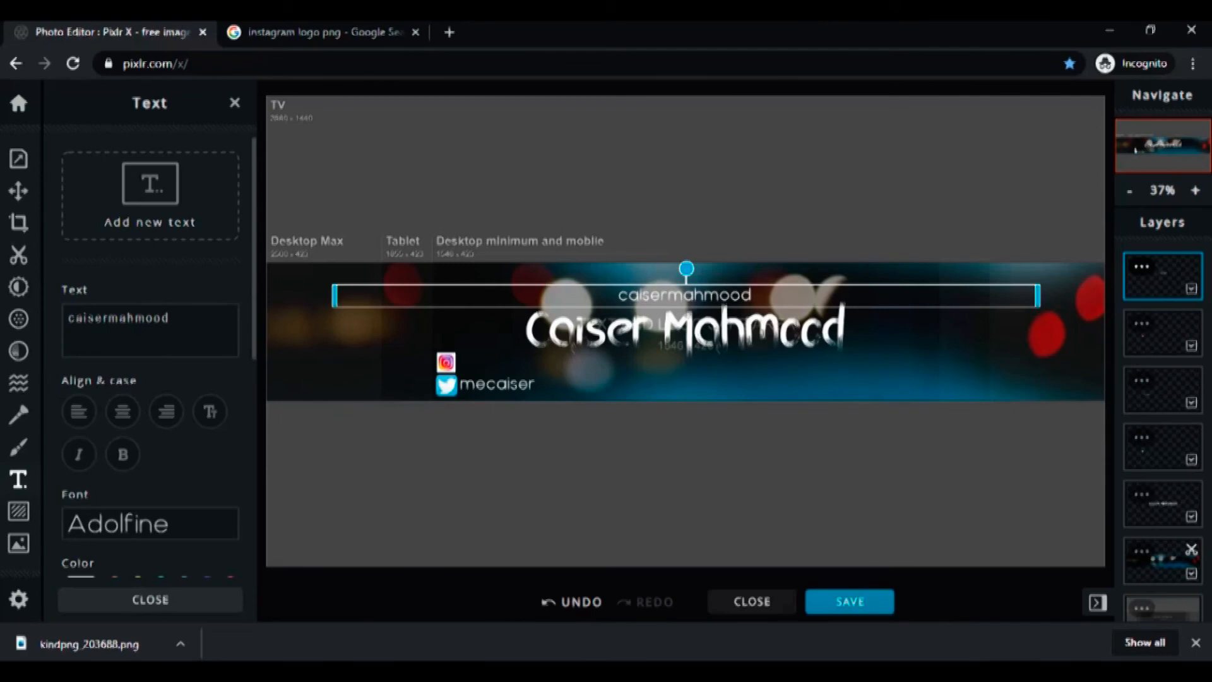
Step: Move the Instagram username down level with the lower logo and the Twitter username up level with the upper logo, without adding another text layer
drag(335, 295, 567, 379)
drag(499, 361, 539, 354)
click(538, 327)
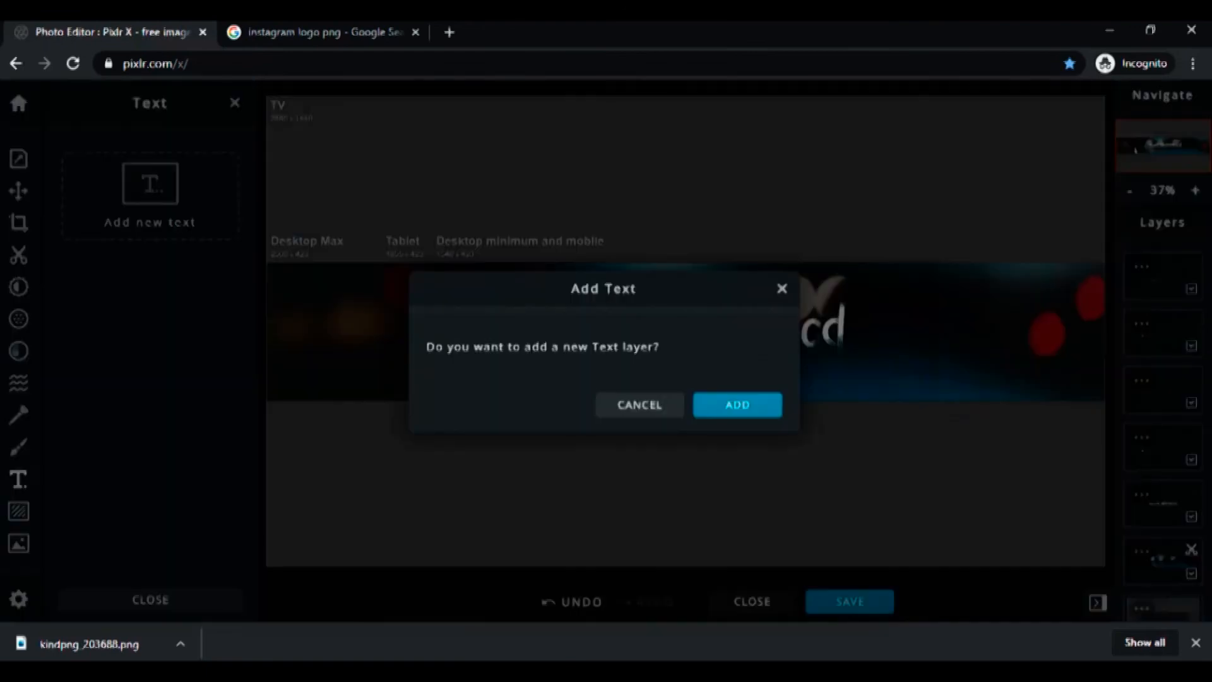
key(Escape)
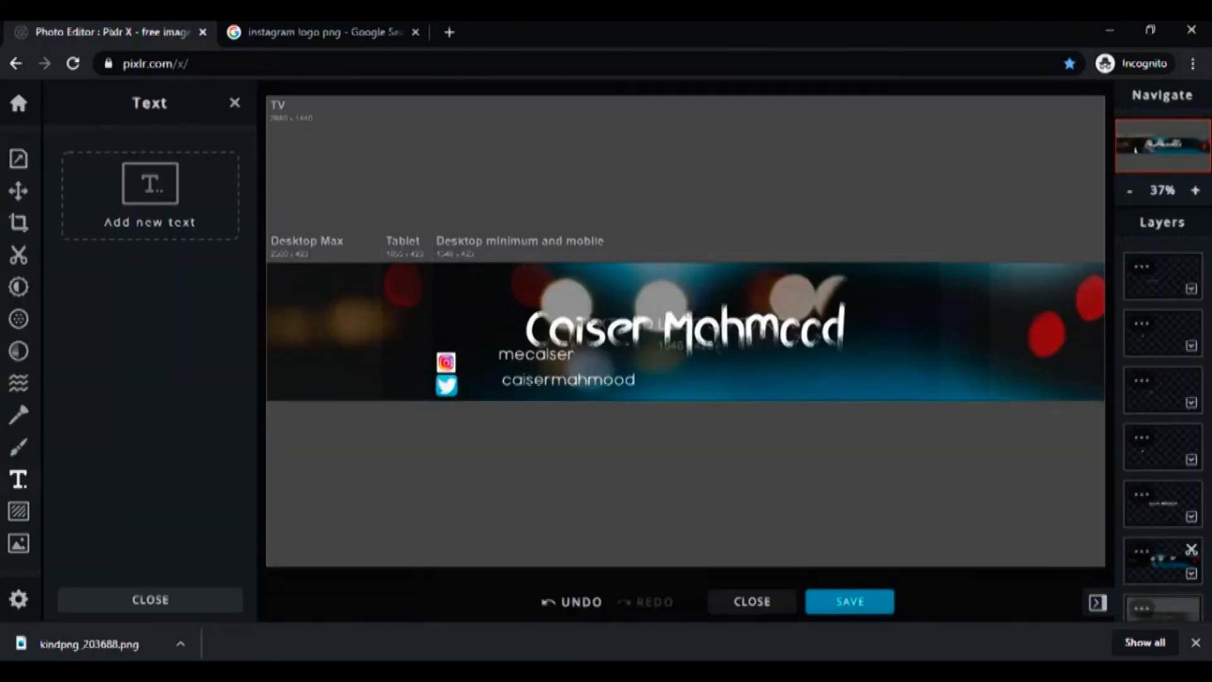
Step: Swap the logos so Twitter is above Instagram, and move each username right beside its logo
click(18, 543)
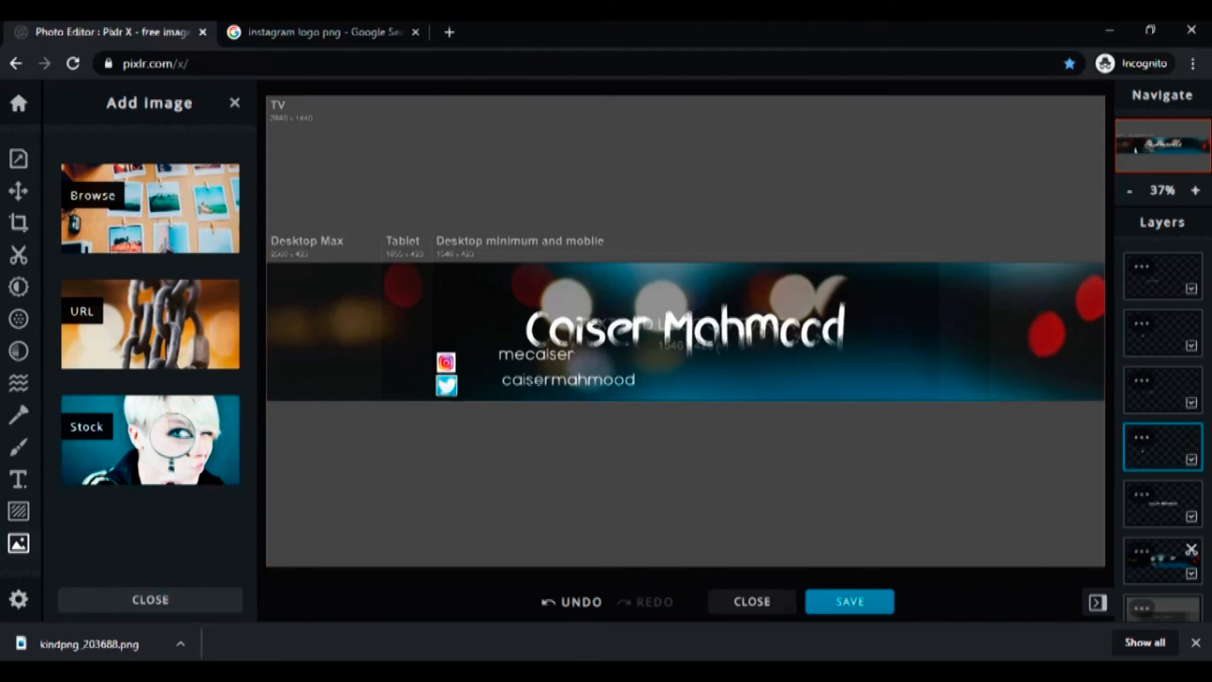
drag(447, 385, 449, 359)
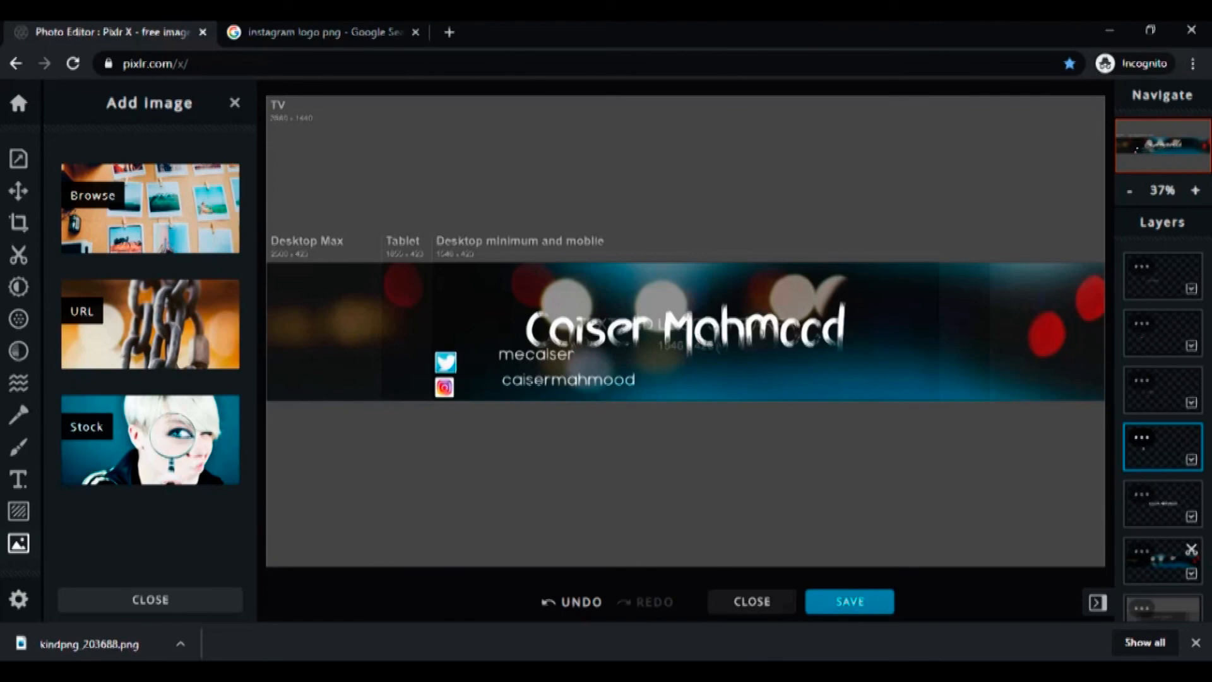
drag(537, 354, 496, 361)
drag(568, 379, 522, 386)
click(632, 457)
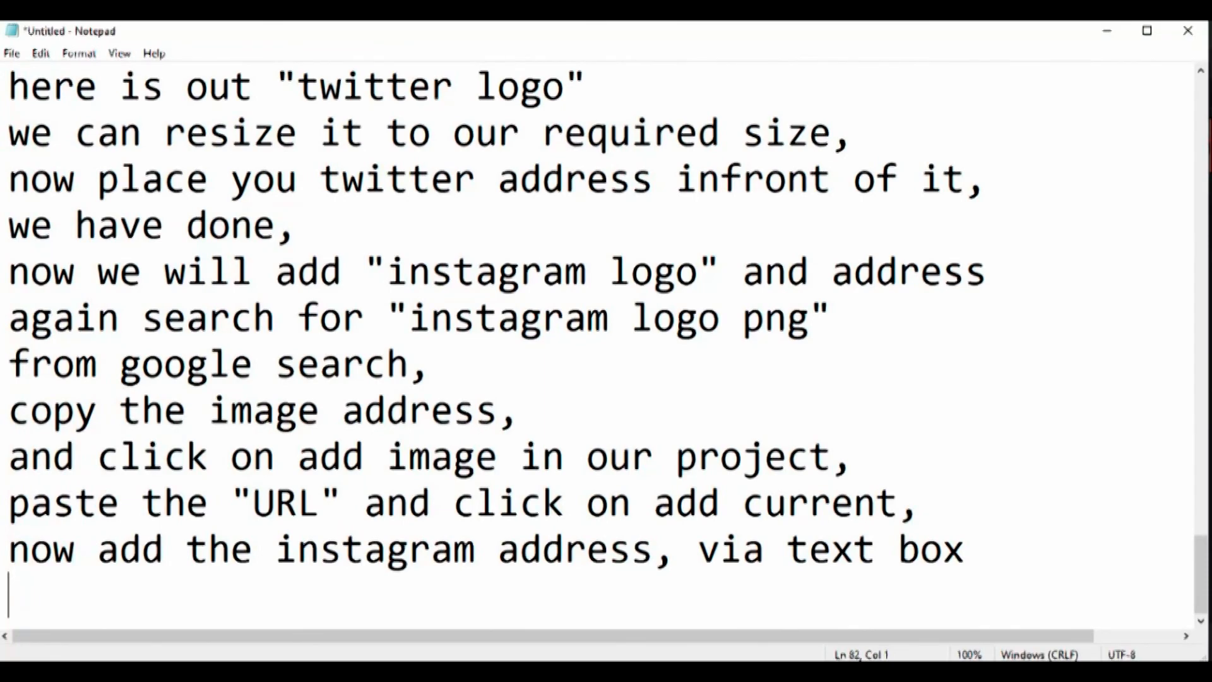
Step: Switch to Notepad and add the lines 'we have done it,' and 'our banner is complete,'
text(we have done it,)
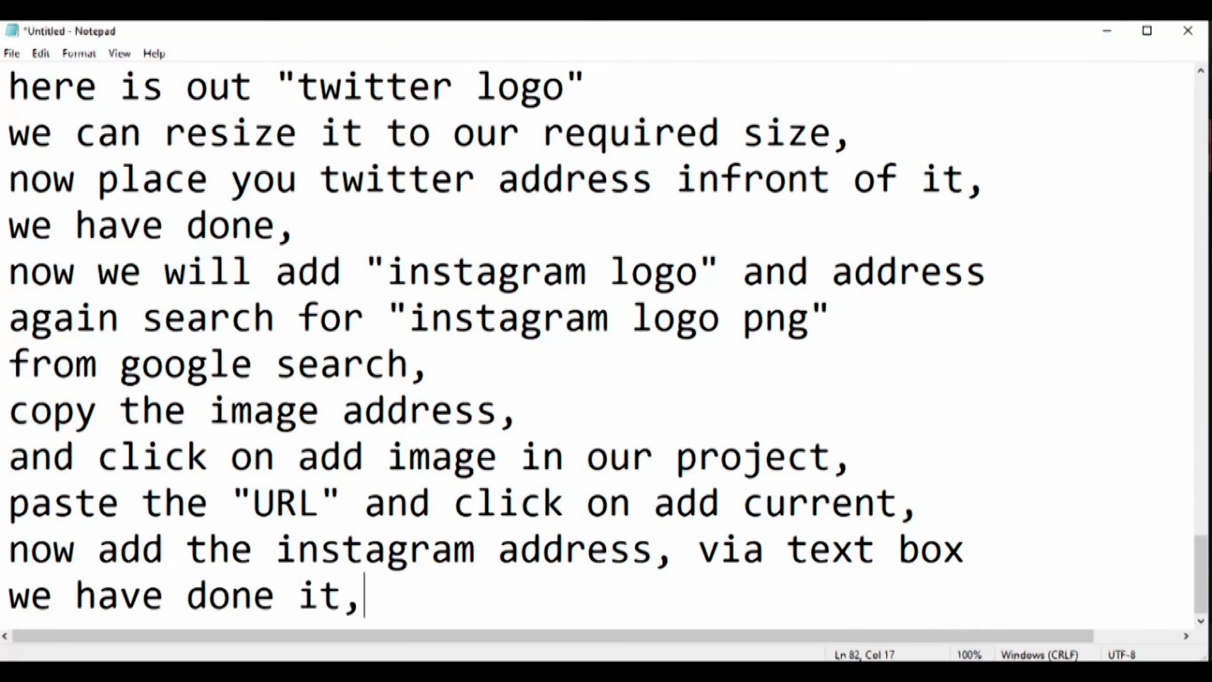
key(Return)
text(our banner is complete,)
key(Return)
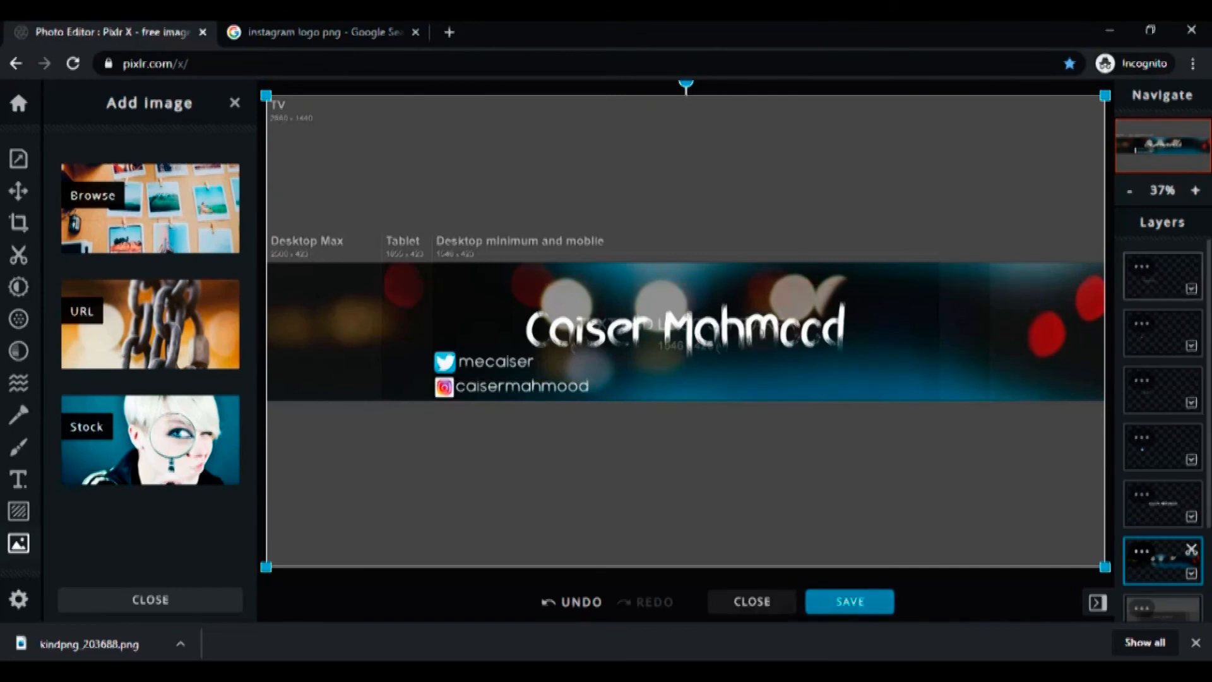
Step: In Pixlr X, set the background image layer's transparency to 100 and shift the channel name slightly right and down
scroll(1163, 410, down, 2)
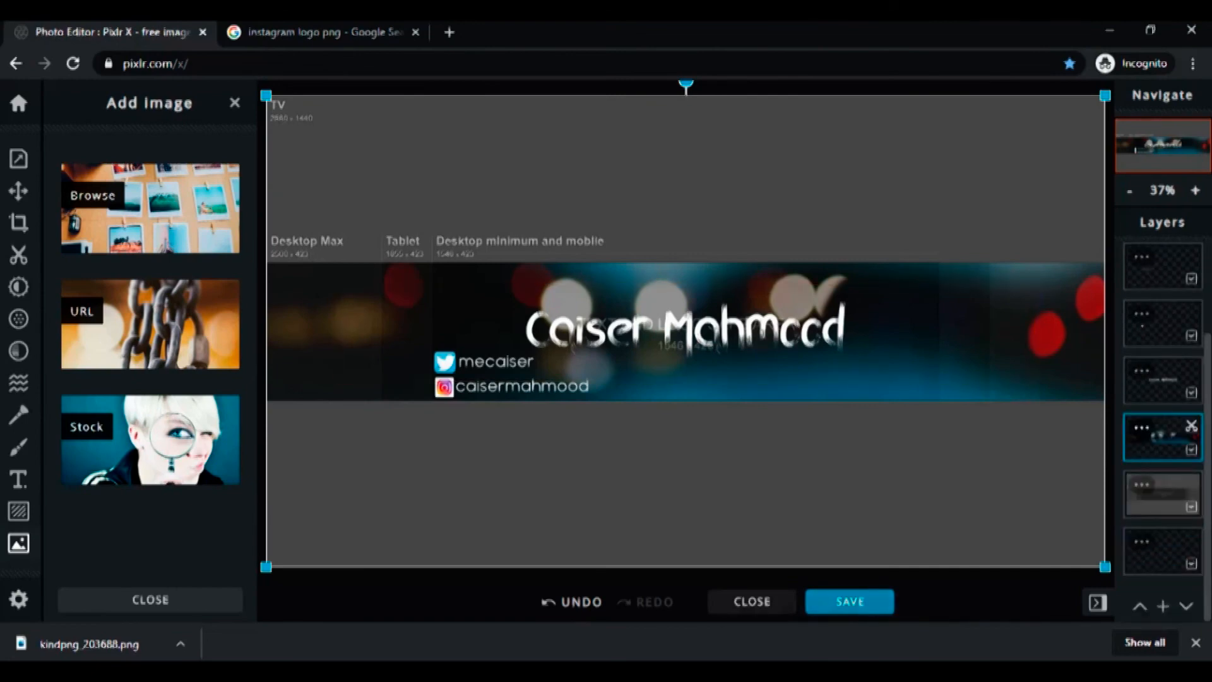
click(1141, 428)
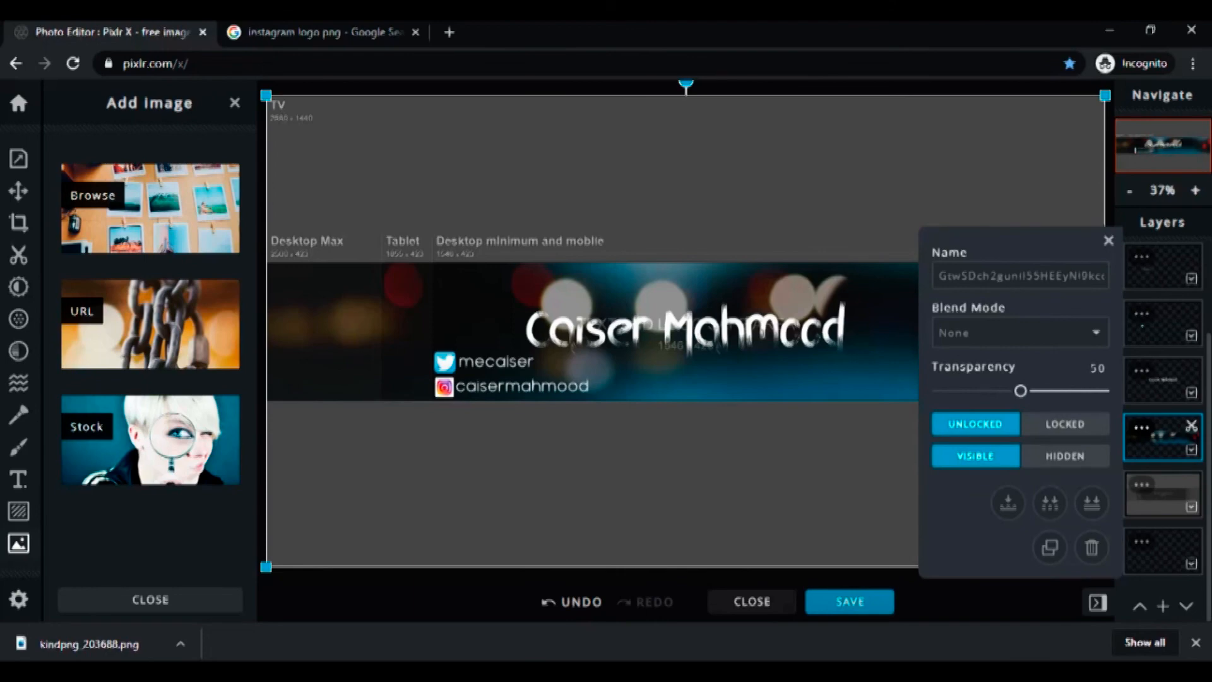
drag(1021, 390, 1104, 391)
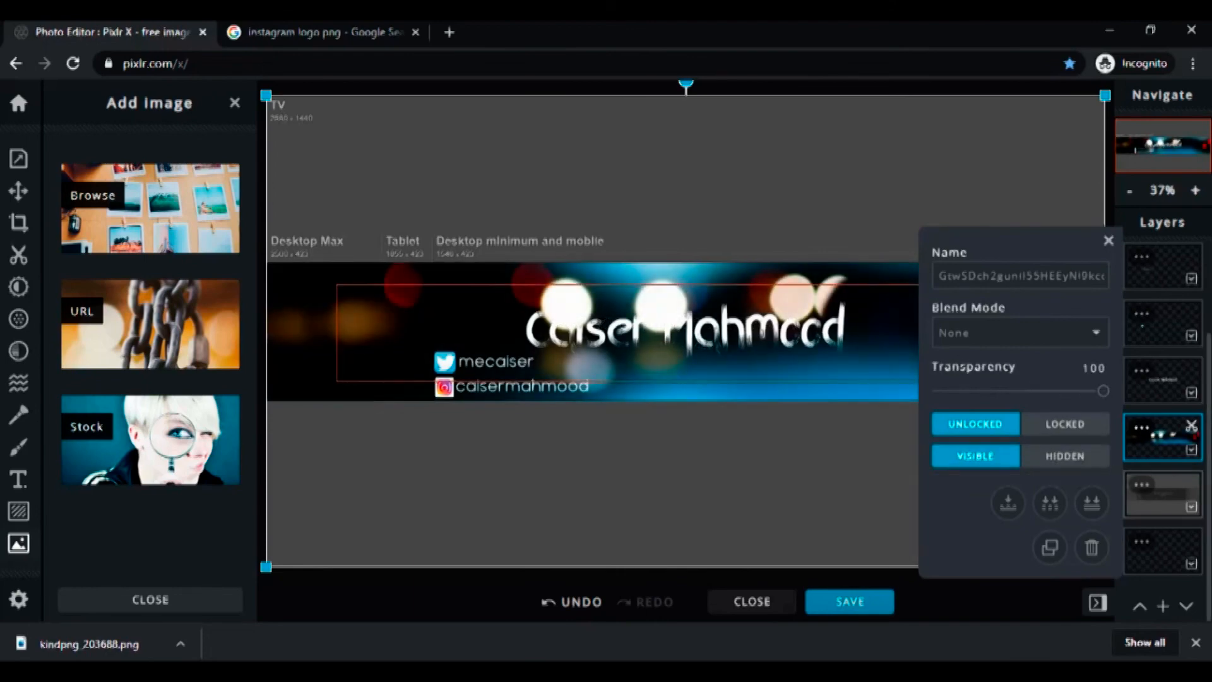
click(1162, 380)
drag(720, 333, 755, 349)
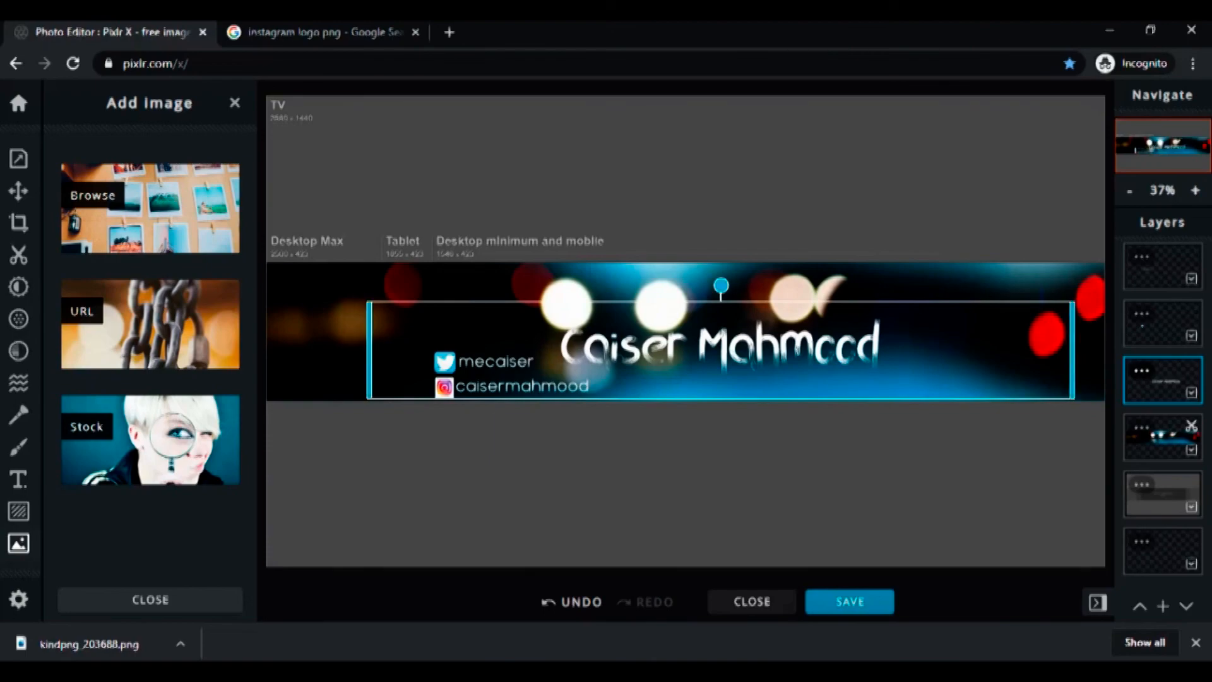
Step: Switch to Notepad and add the line 'set back the image transparency to 100%'
text(set back)
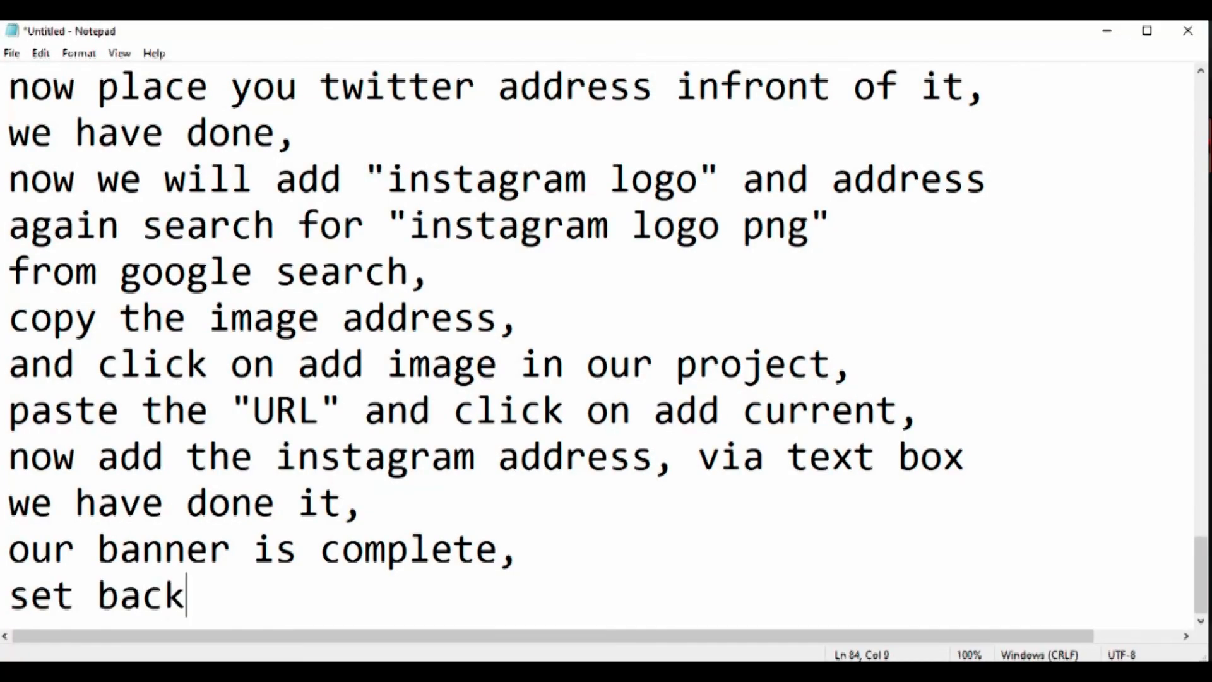
text( the image )
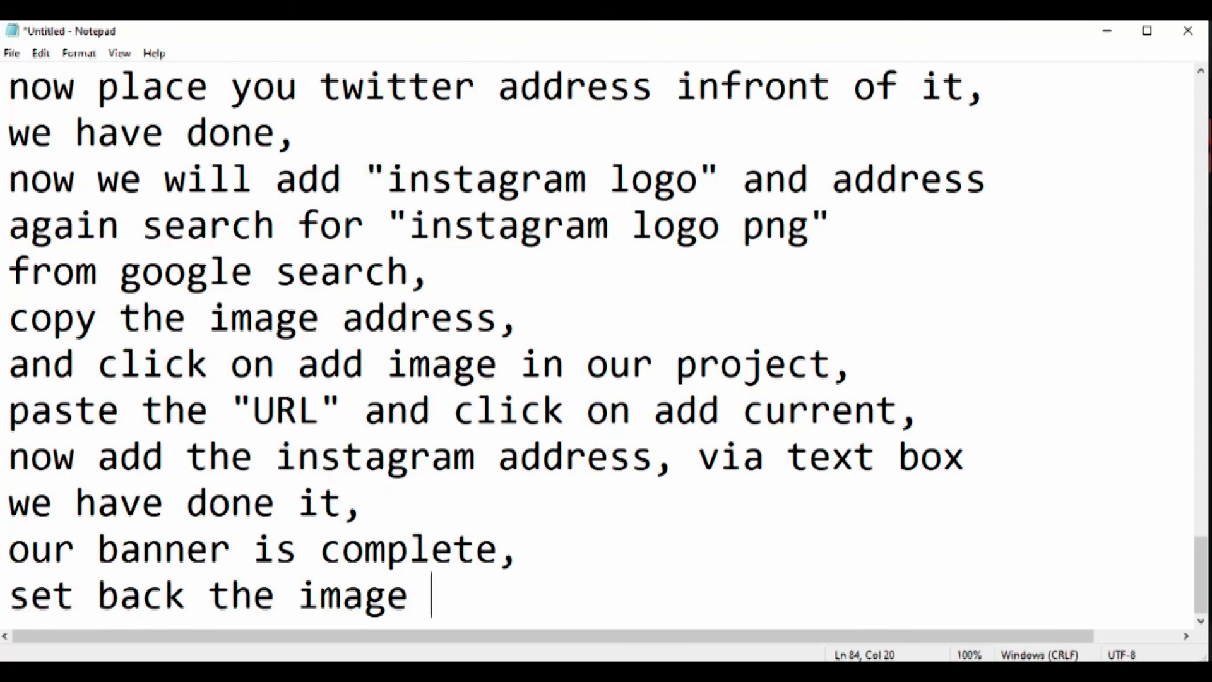
text(transparency to )
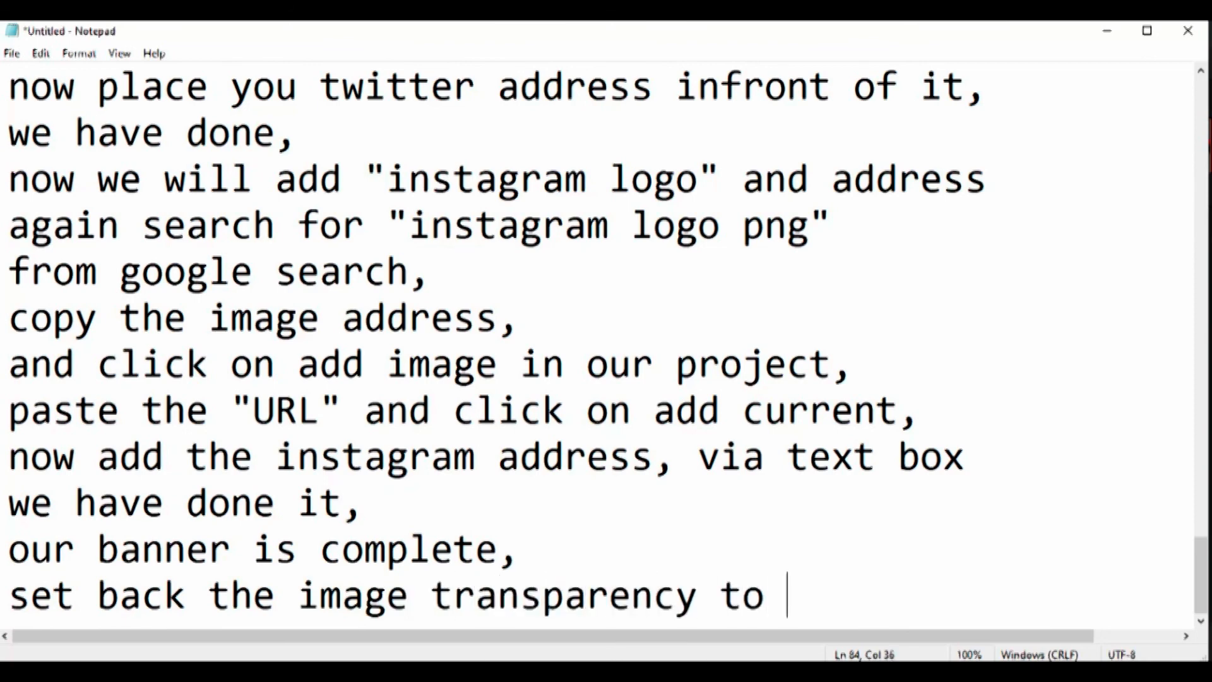
text(100%)
key(Return)
Step: Add the Notepad line 'and click on "save"'
text(an)
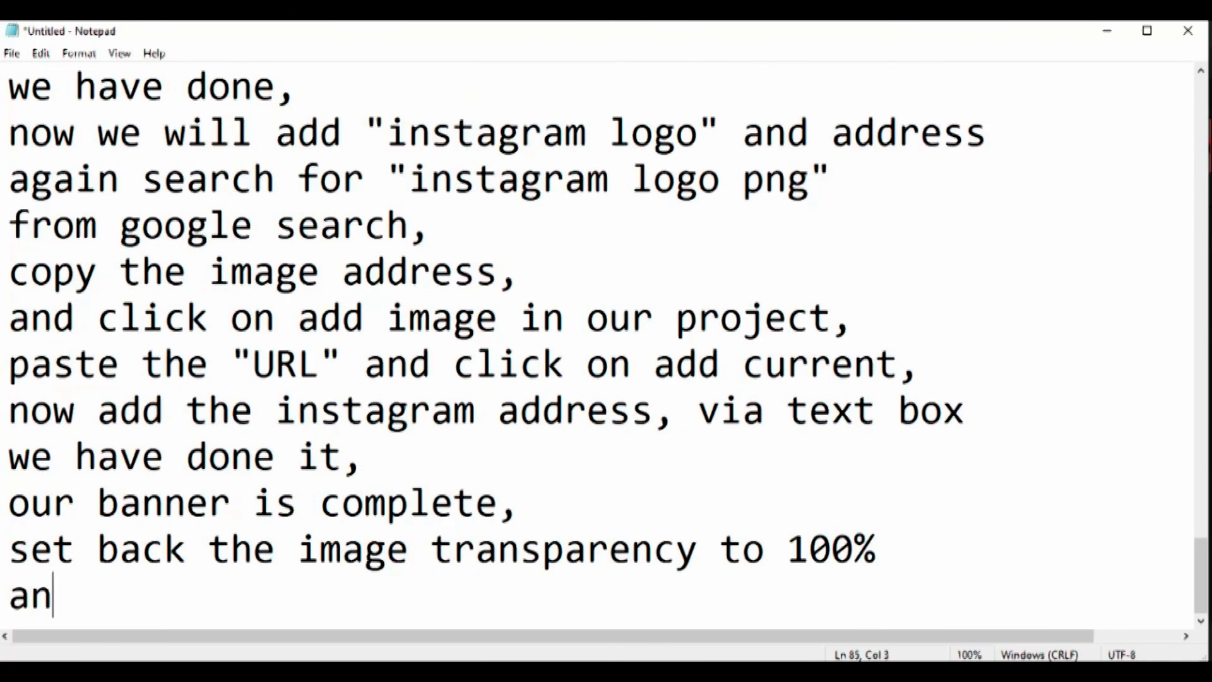
text(d click on ")
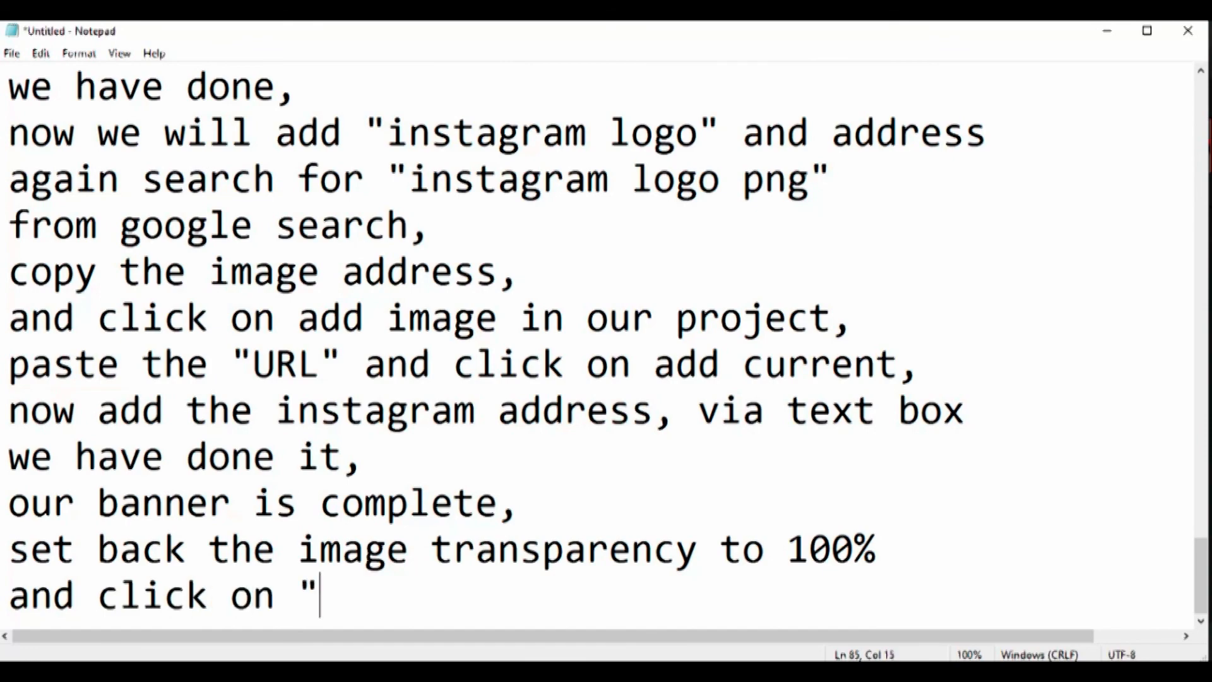
text(save)
key(BackSpace)
text(ve")
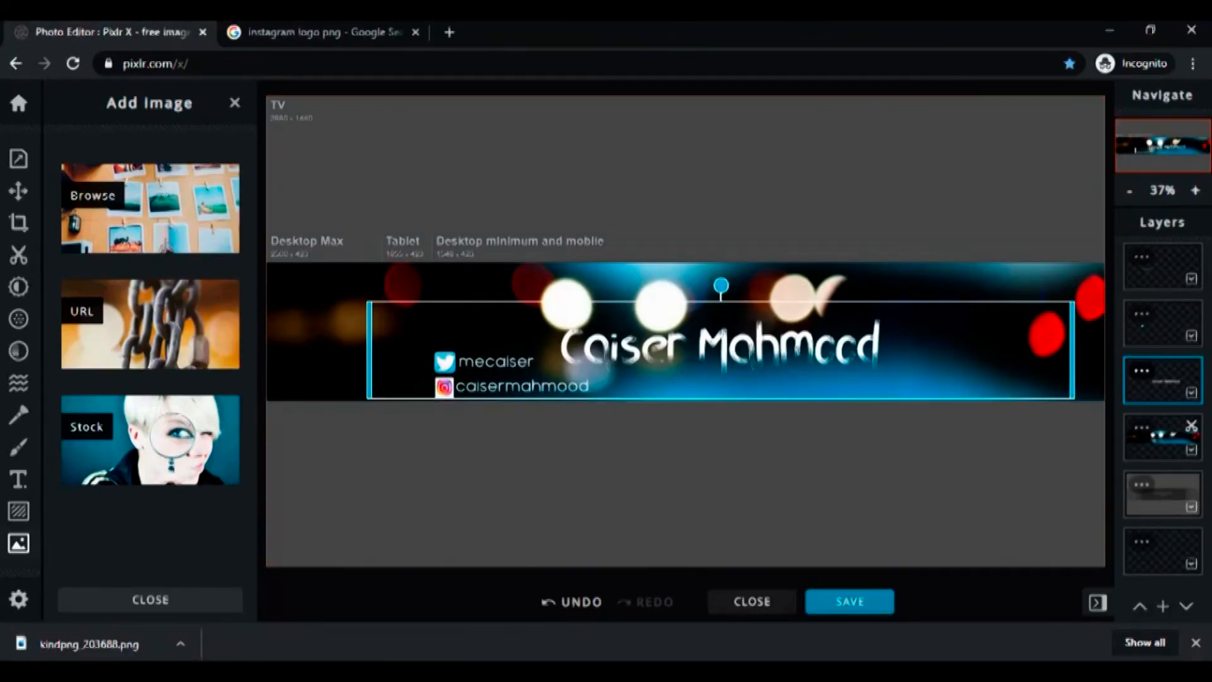
Step: Switch to Pixlr X, open the save settings for the banner and choose JPG as the file type
click(850, 601)
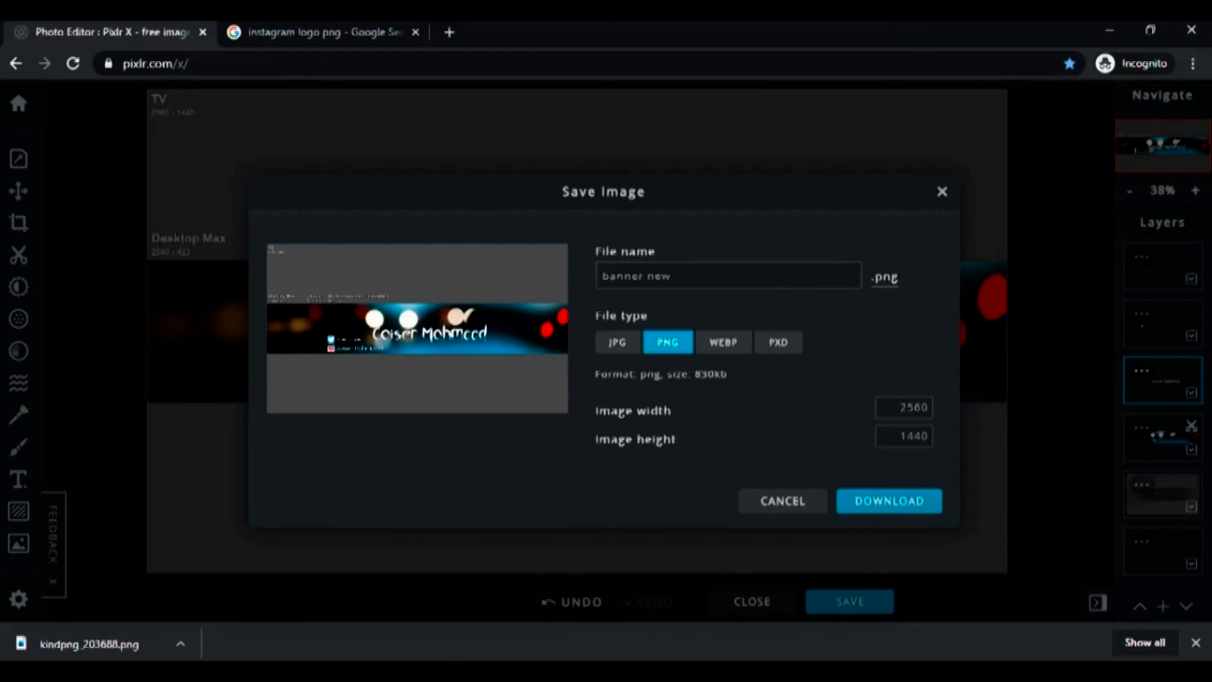
click(617, 342)
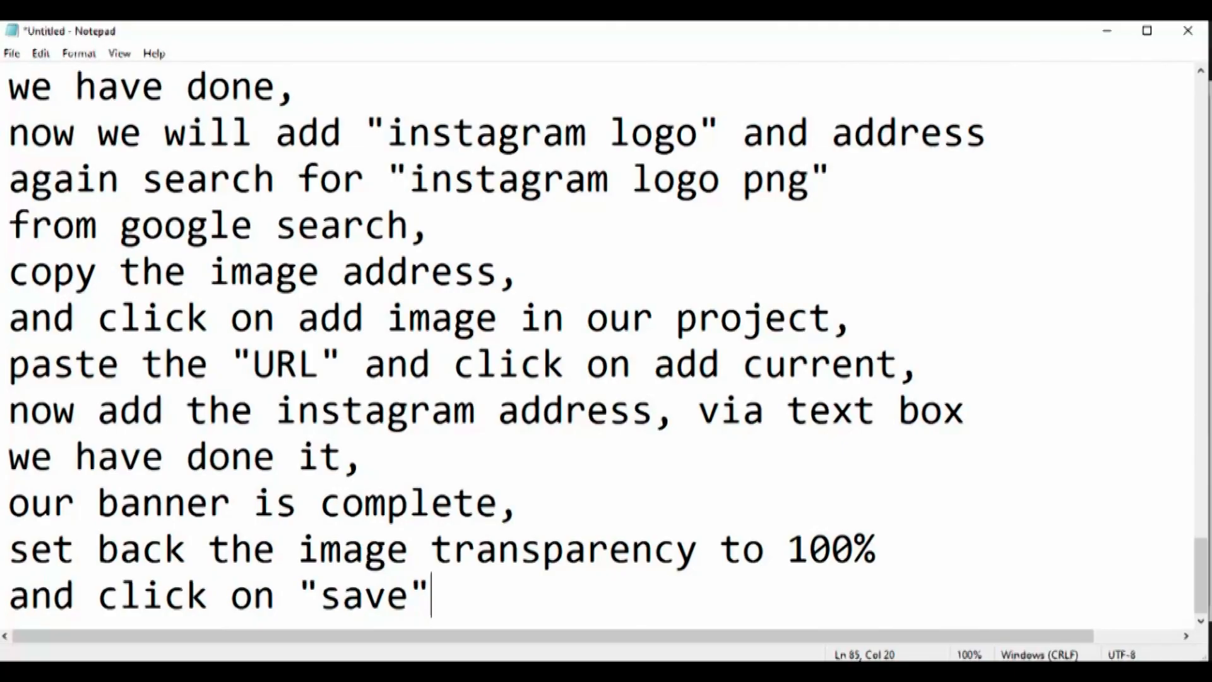
Step: Add the instruction 'click on "jpg" and then click on' with '"Download"' on its own line at the end of the notes
key(Return)
text(click on "j)
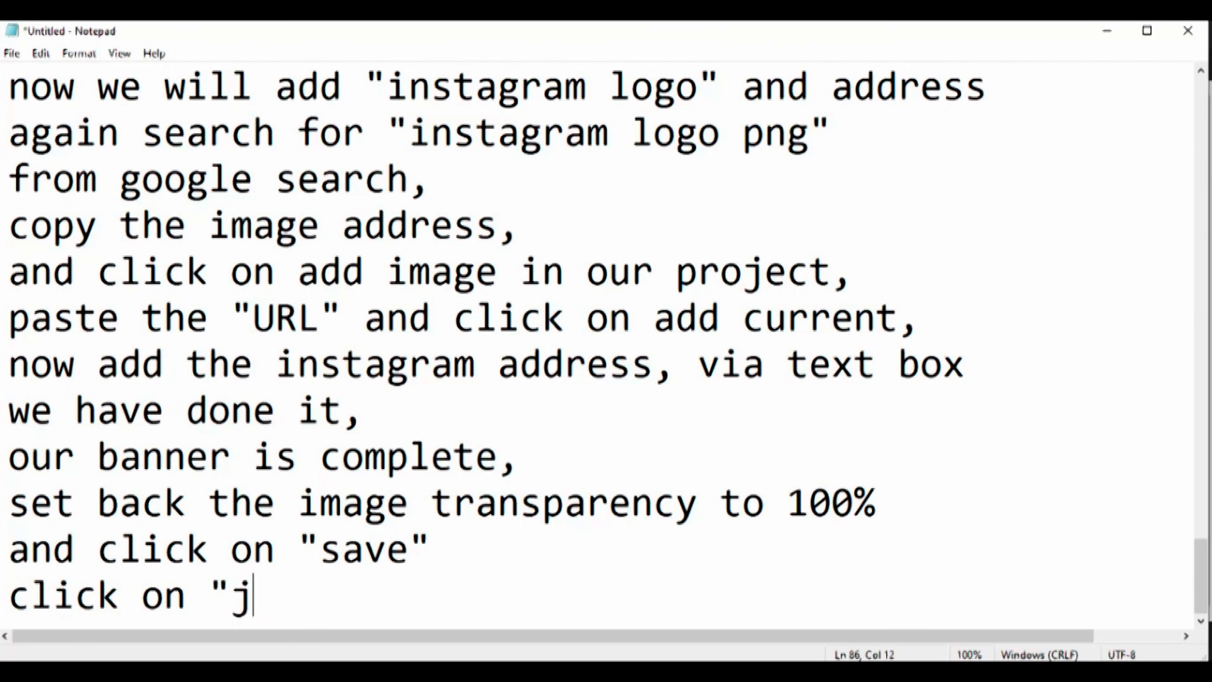
text(pg" and )
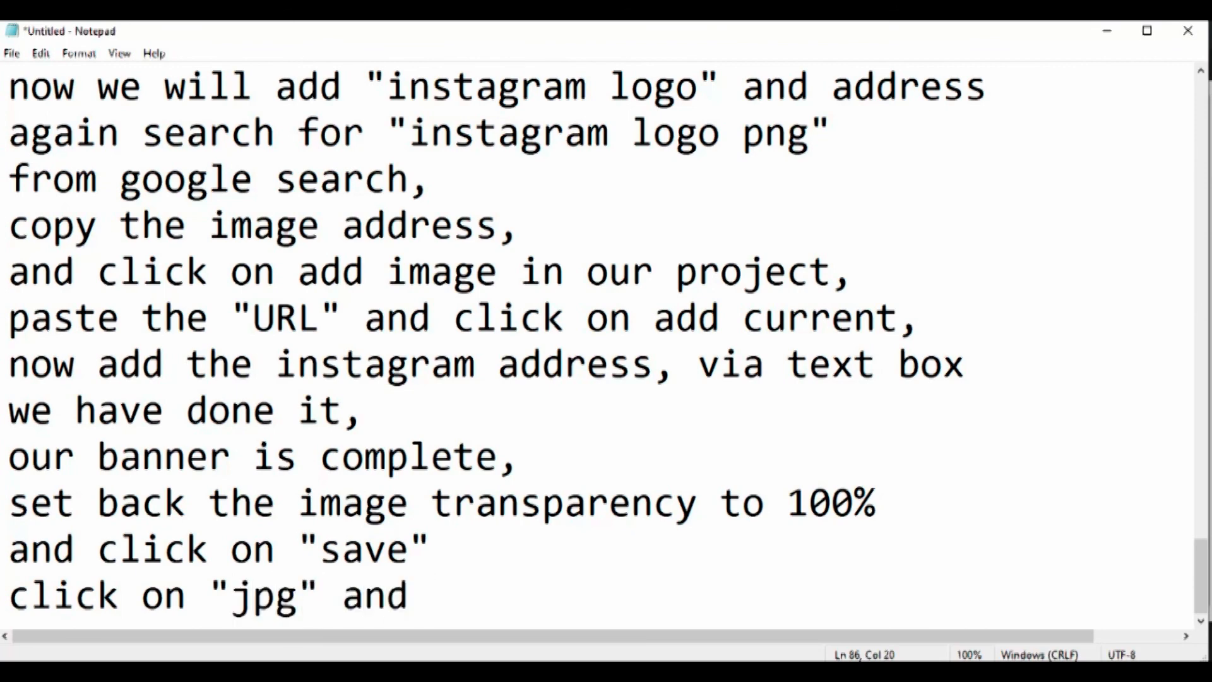
text(then cl)
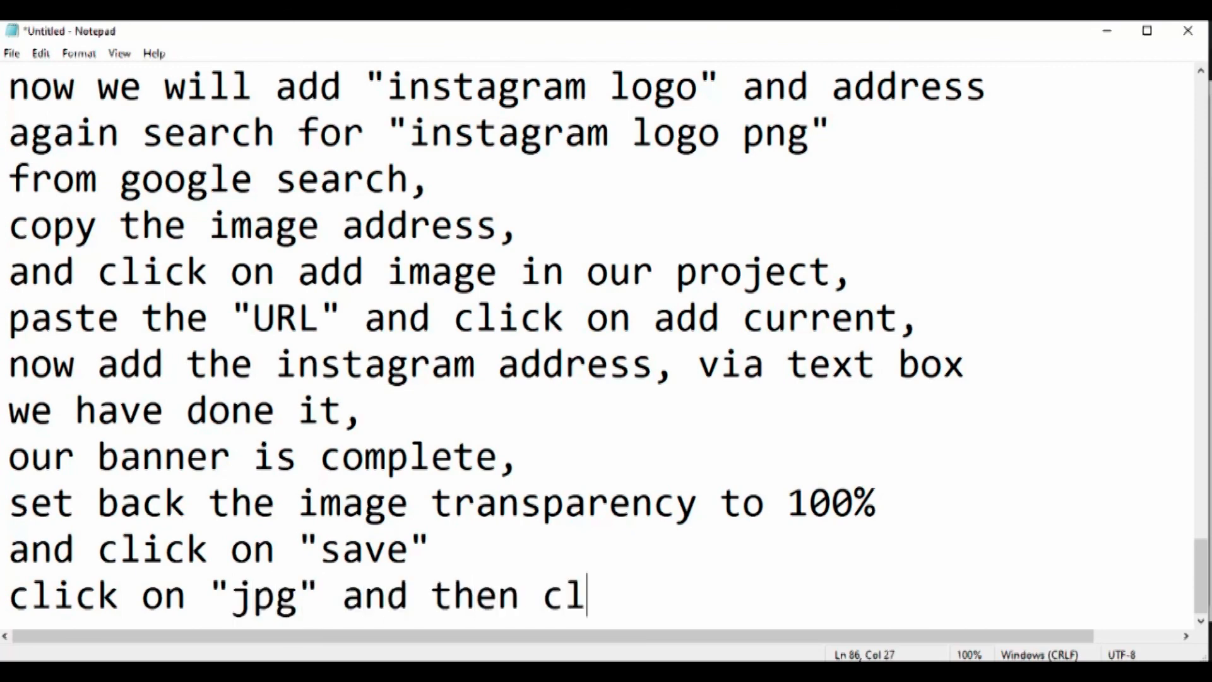
text(ick on)
key(Return)
text("Download)
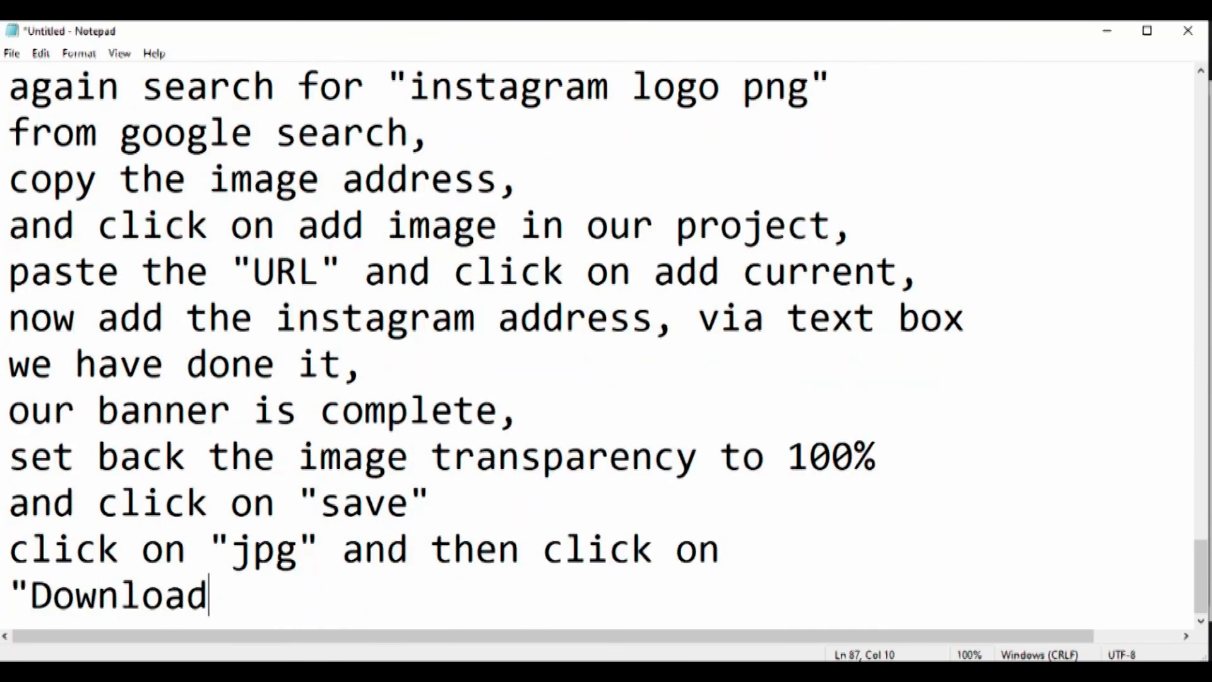
text(")
key(Return)
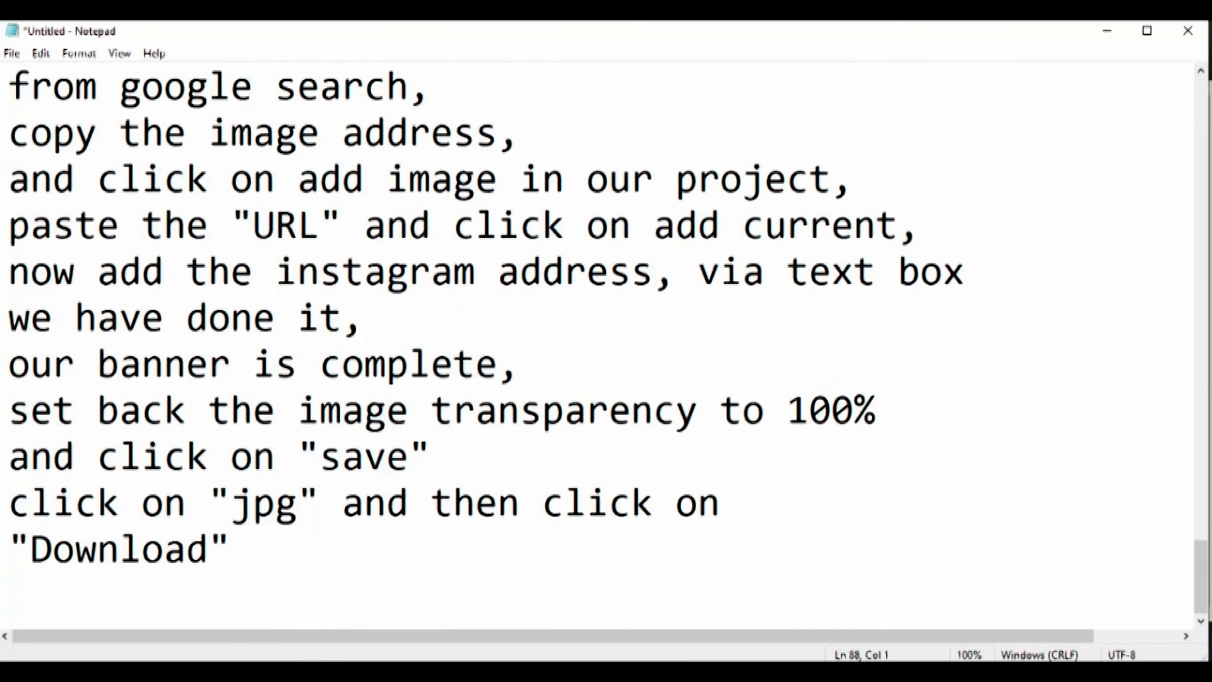
Step: Add the line 'hit like if you found this video useful,' below the download instruction
text(hit like o)
text(f you found this video use)
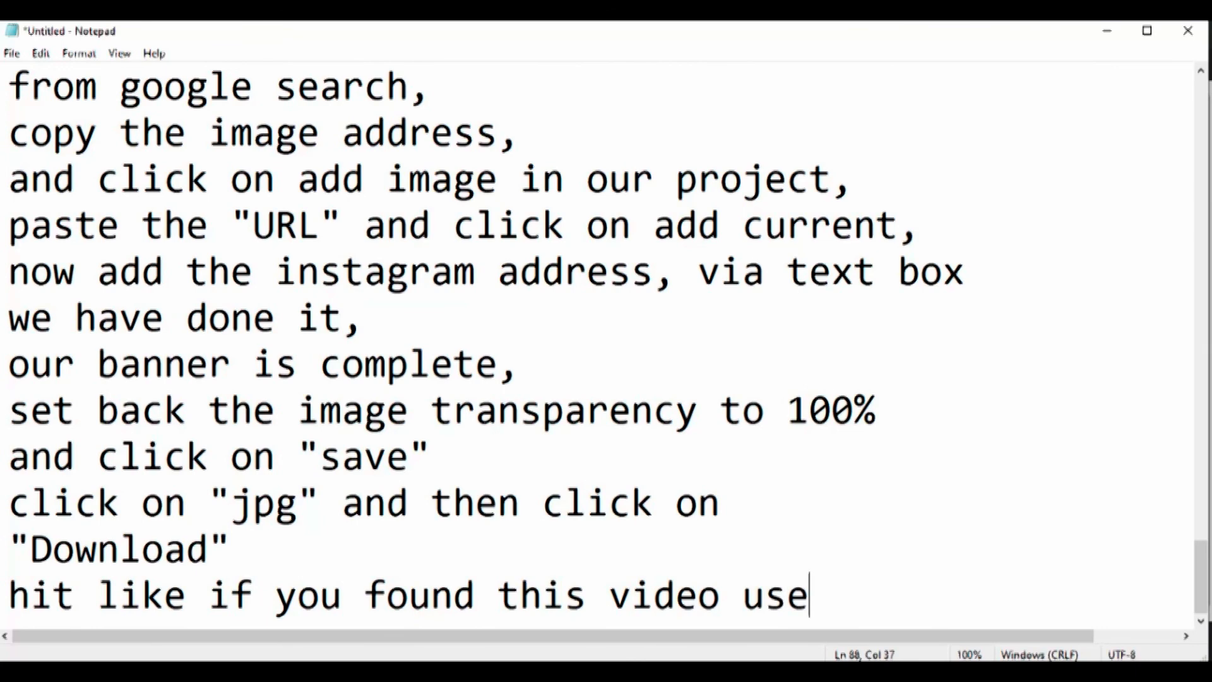
text(ful,)
key(Return)
Step: Finish the notes with the lines 'also don't forget to subscribe the channel,' and 'thank you.'
text(also don't )
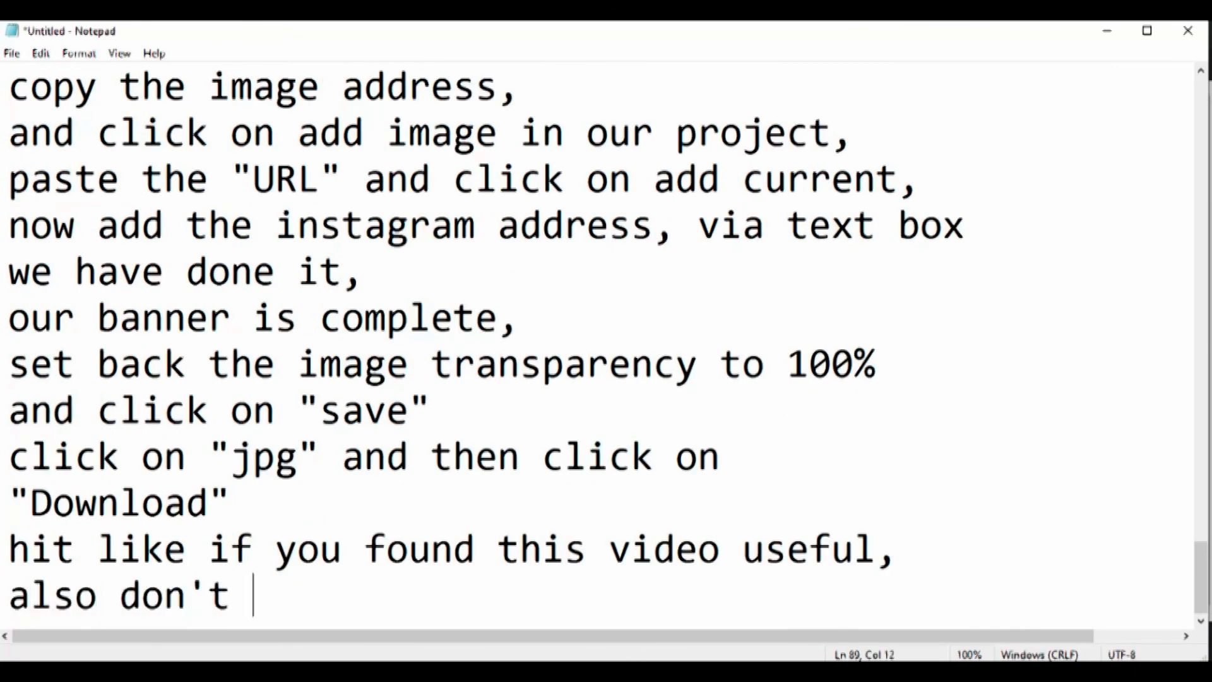
text(forget to sub)
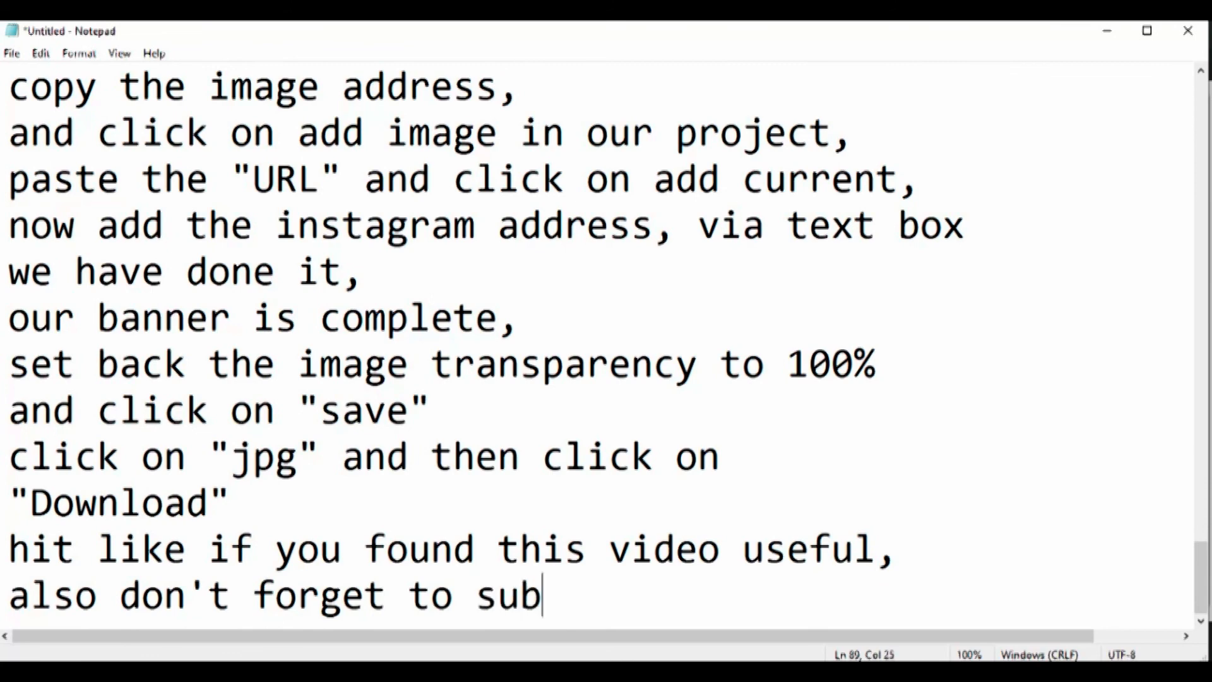
text(scribe)
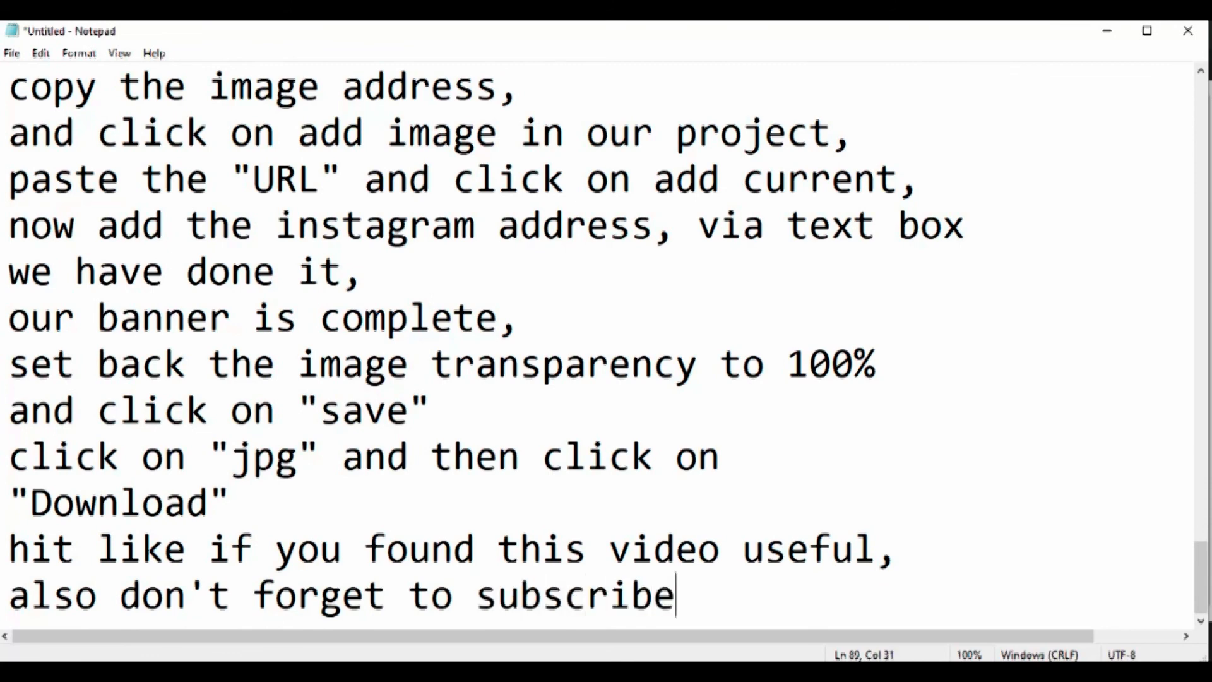
text( the channel)
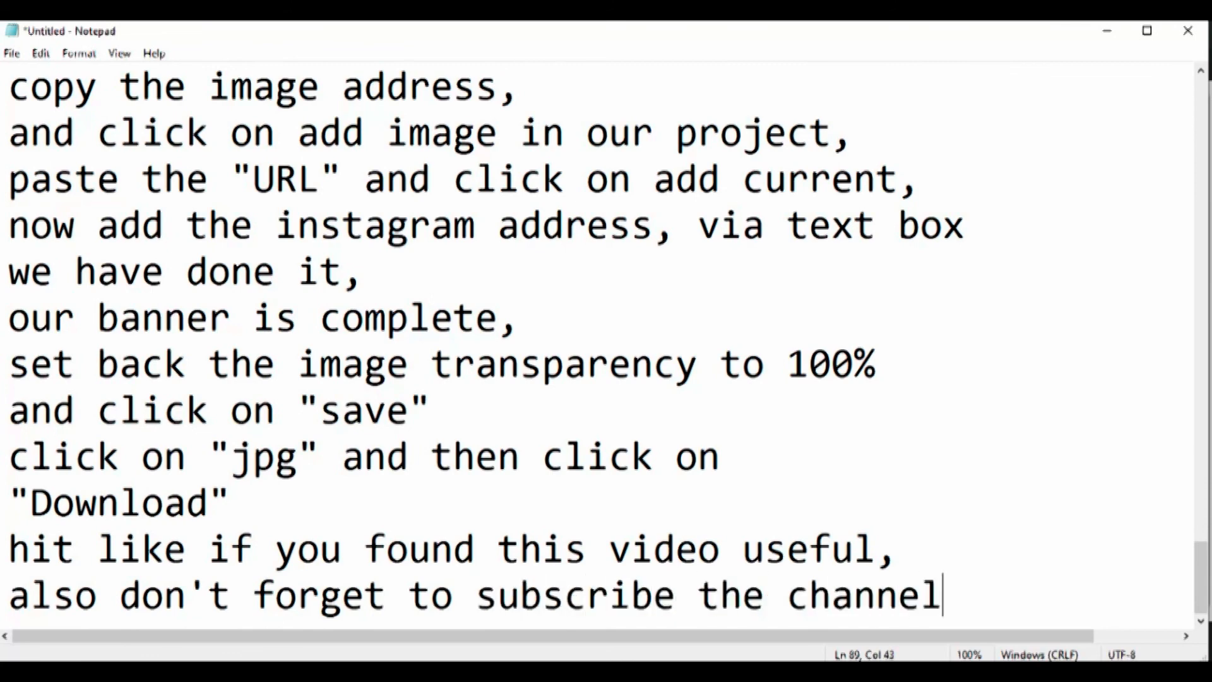
text(,)
key(Return)
text(thank  )
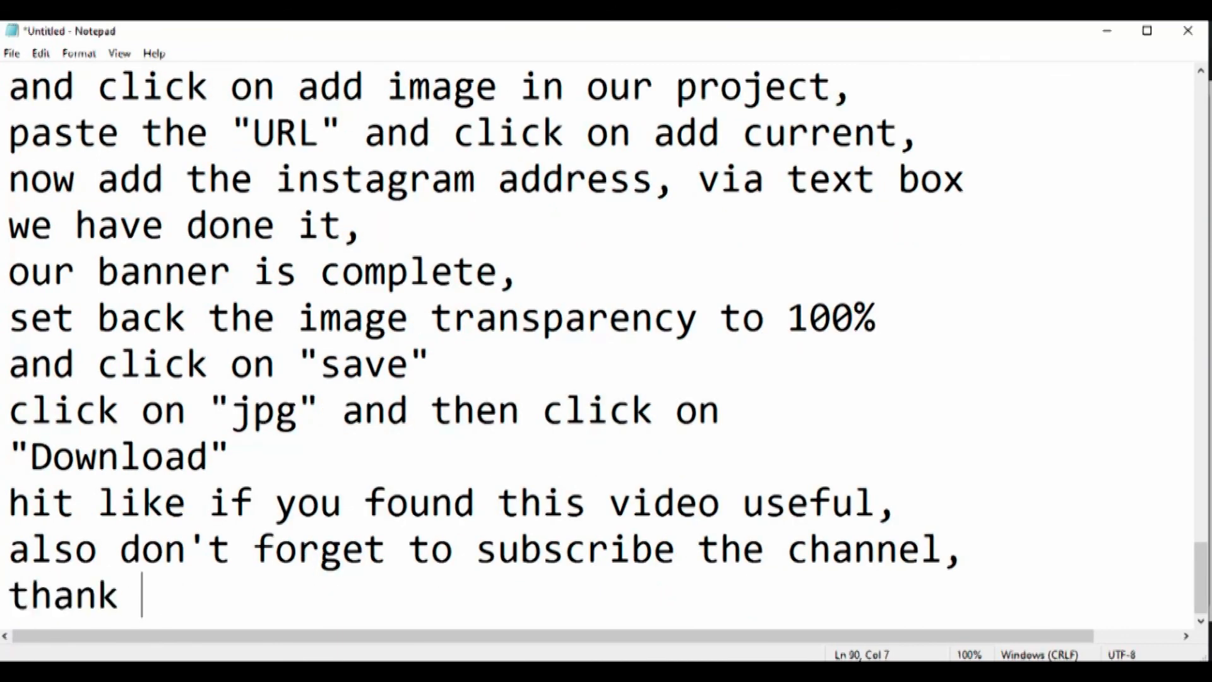
text(you.)
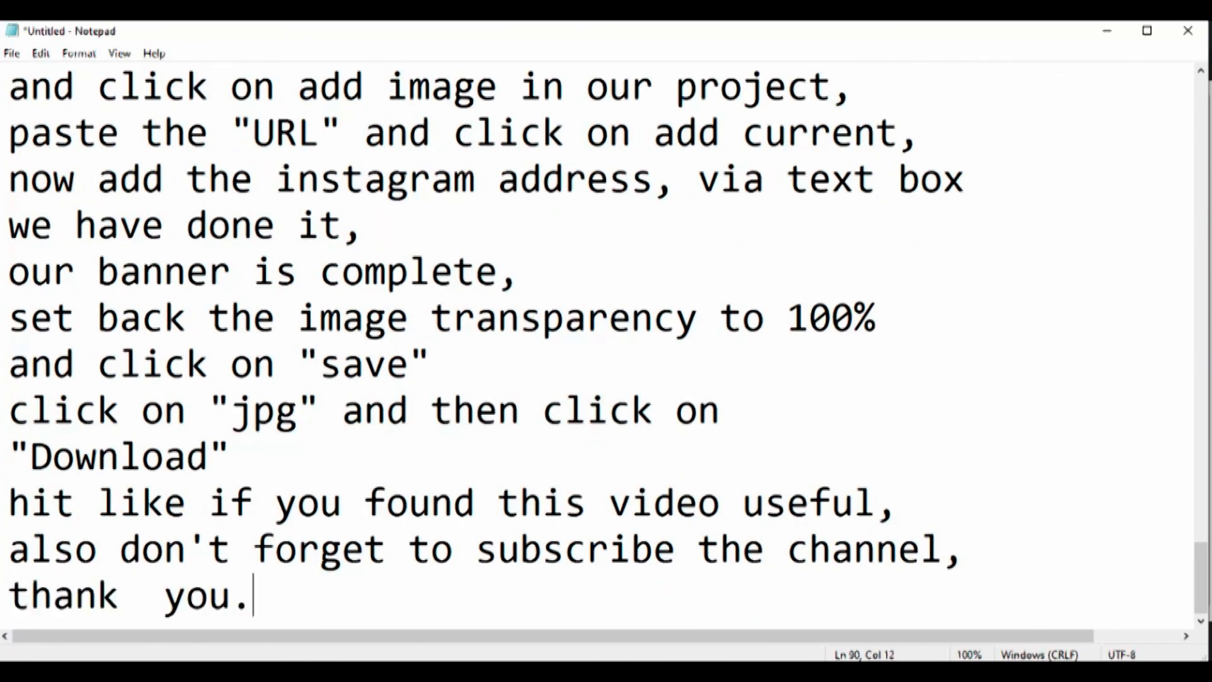